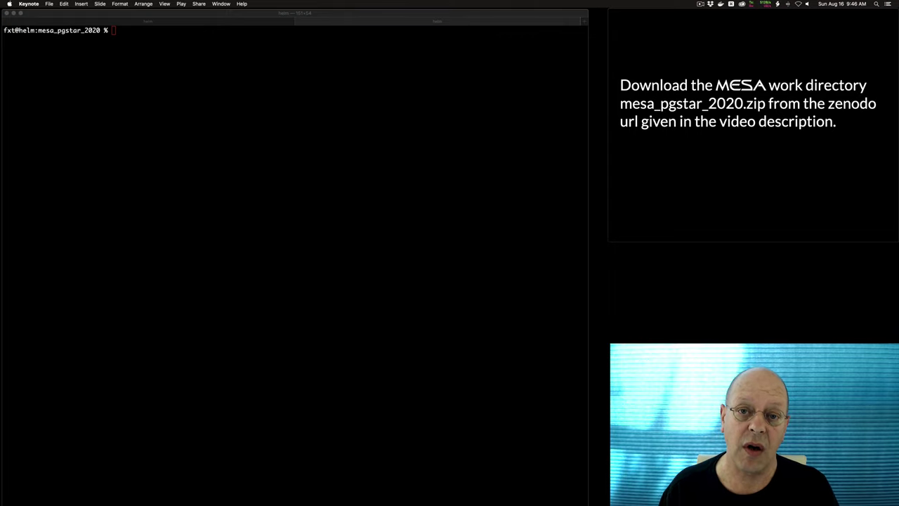
- Switch to the terminal, list the files of the mesa_pgstar_2020 work directory and compile it with ./mk
click(691, 141)
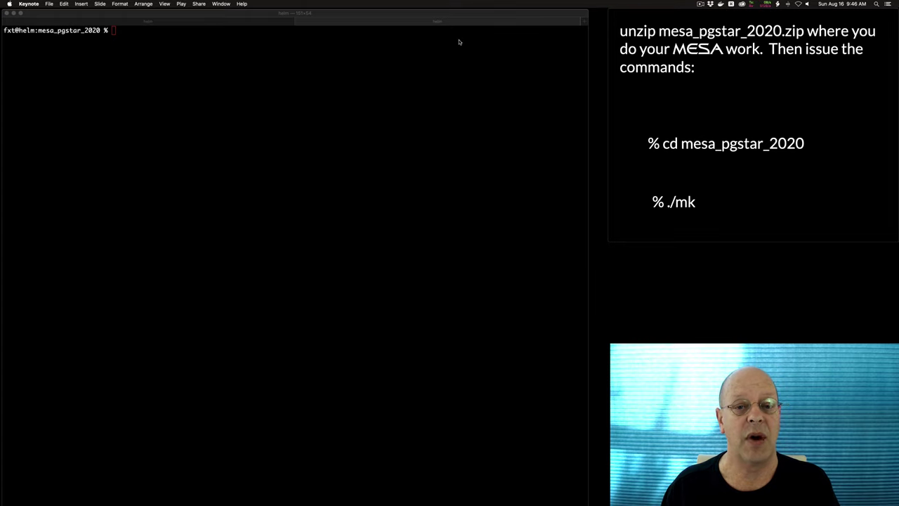
click(425, 22)
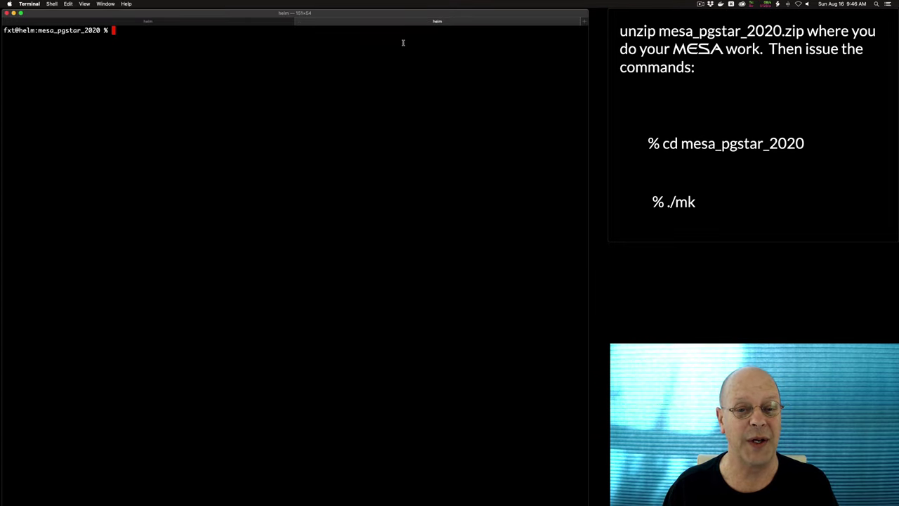
text(ls)
key(Return)
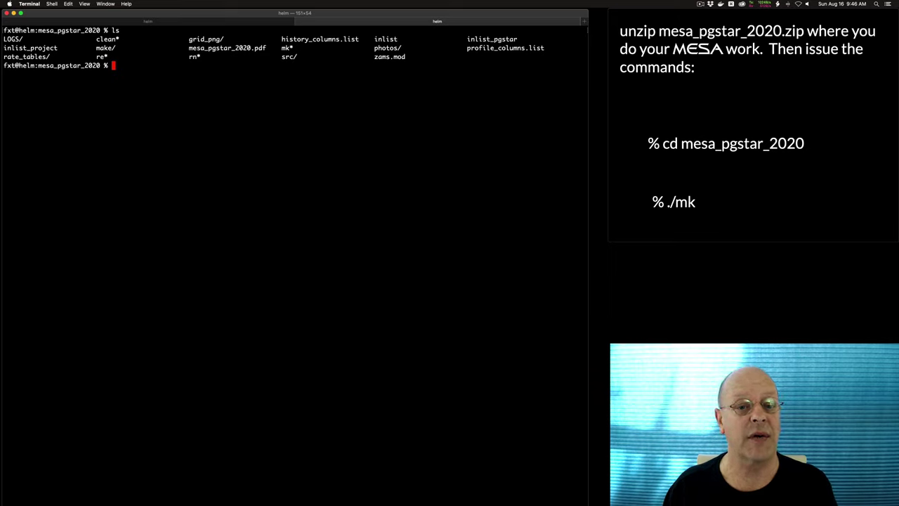
text(./mk)
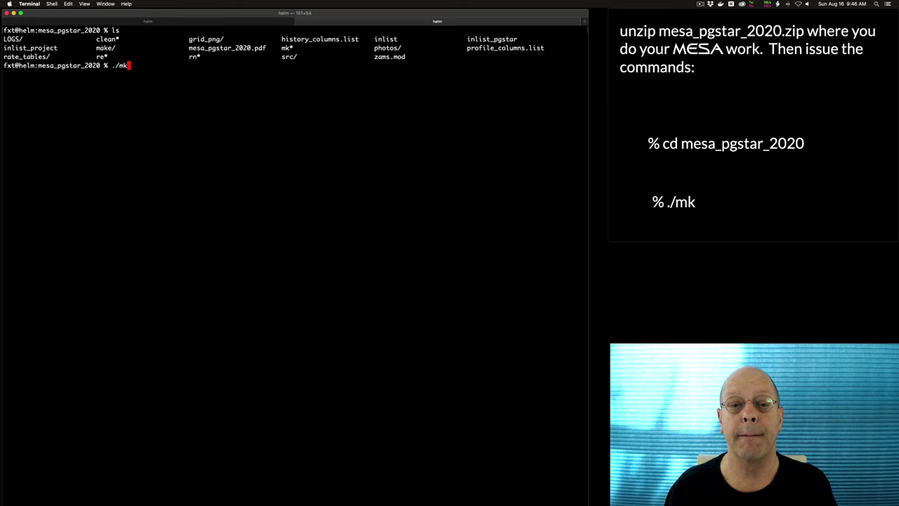
key(Return)
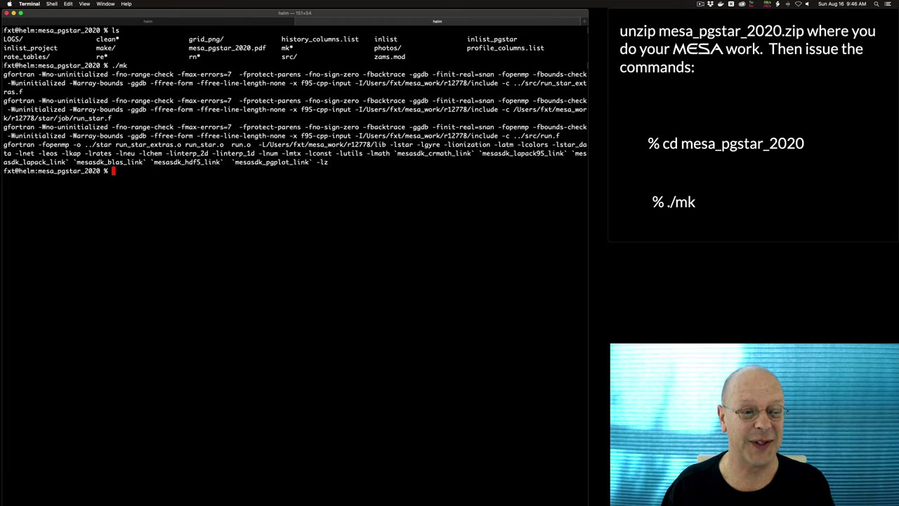
- Print the MESA_DIR environment variable with echo and list the work directory's files again
text(echo )
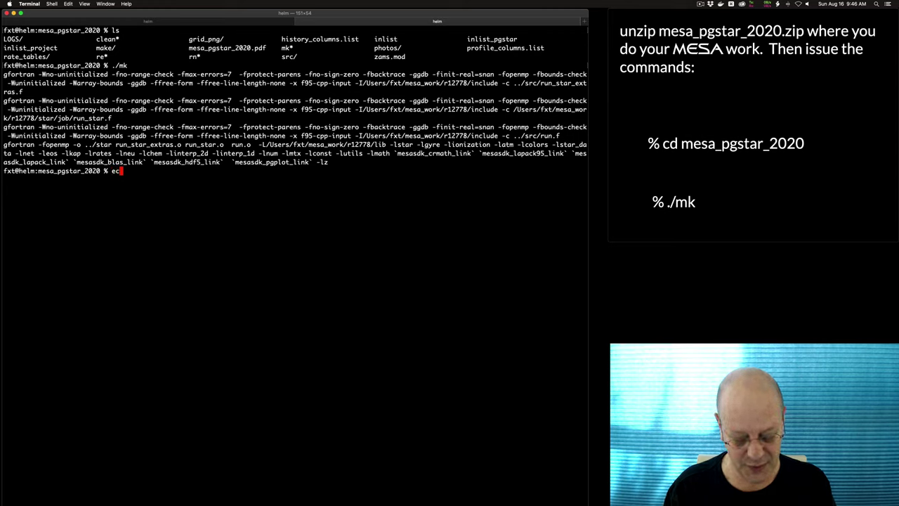
text($MESA_DIR)
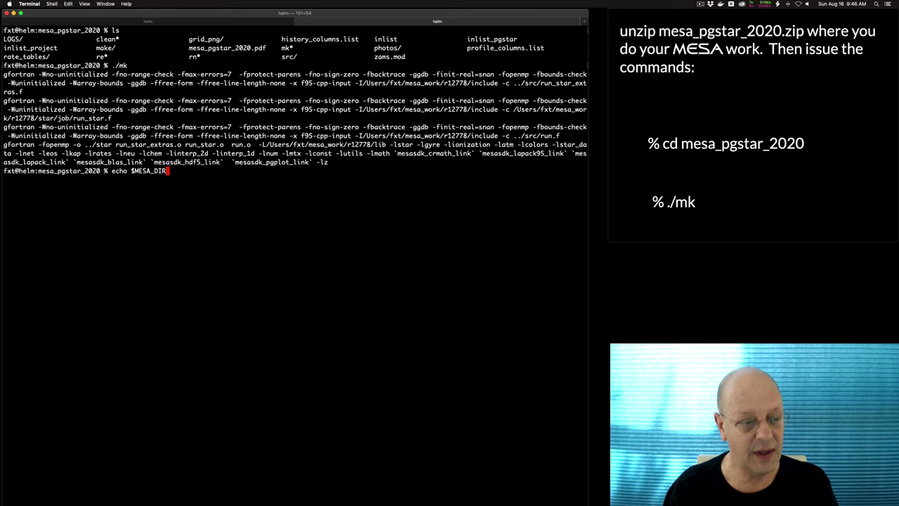
key(Return)
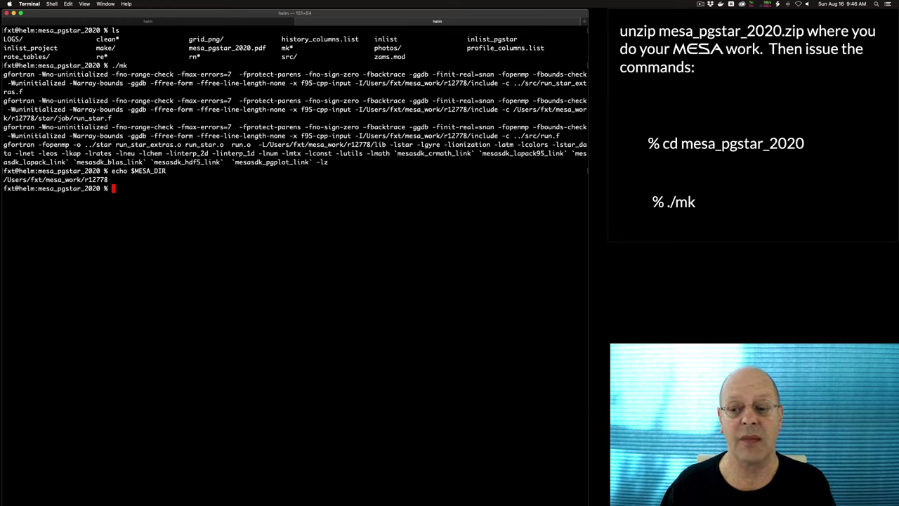
text(ls)
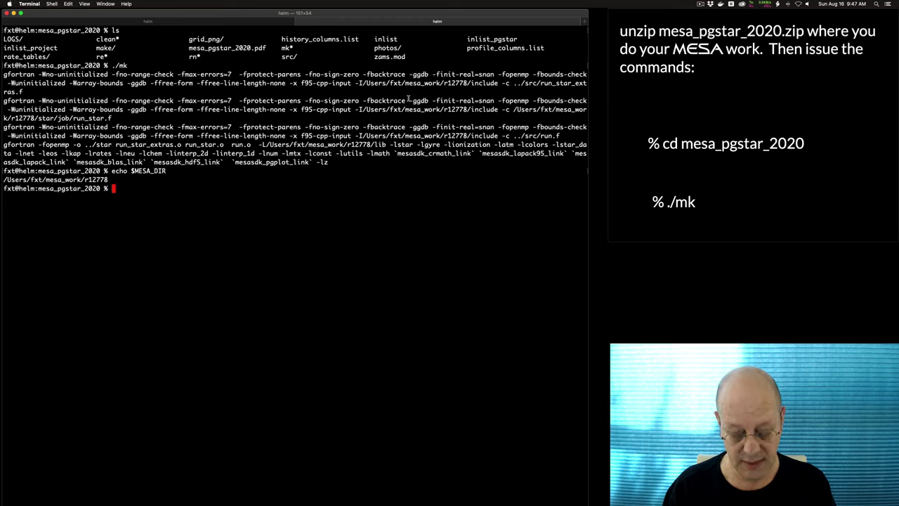
key(Return)
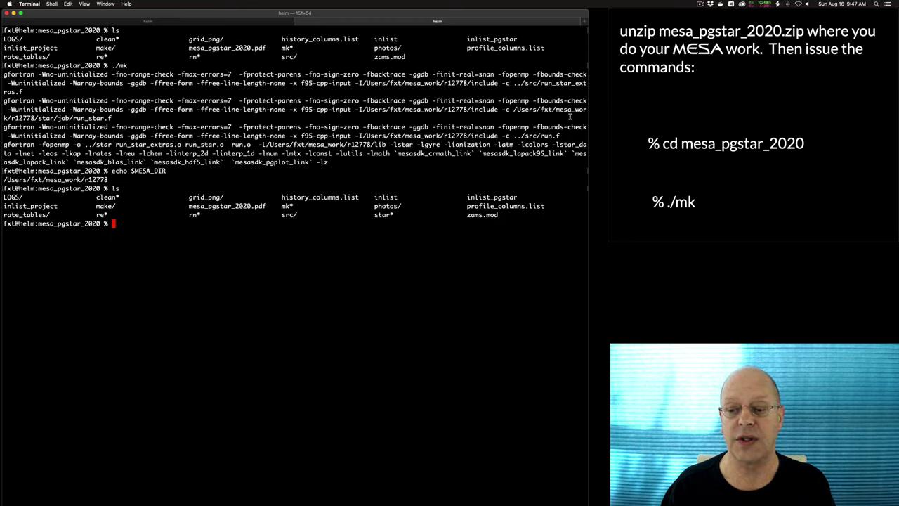
- Advance the Keynote slides to the run instructions, then start the MESA model in the terminal with ./rn
click(682, 132)
click(681, 131)
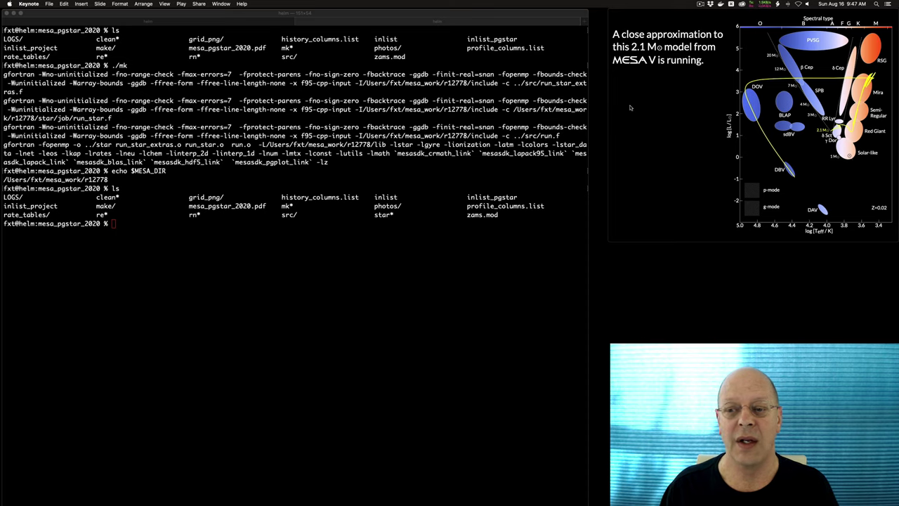
click(667, 106)
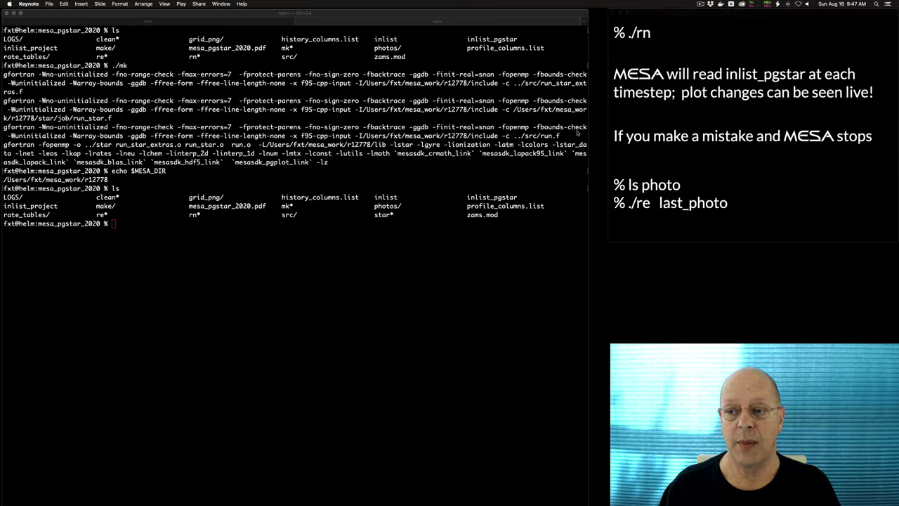
click(452, 162)
text(.)
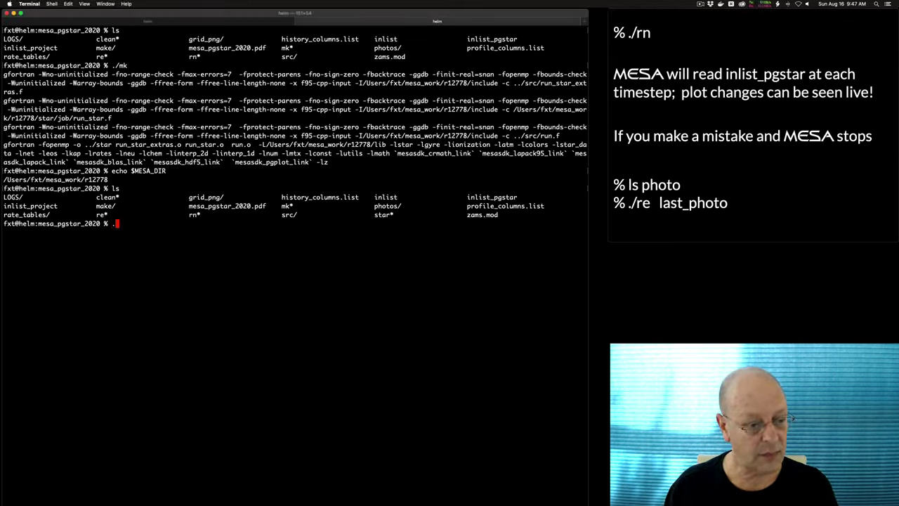
text(/)
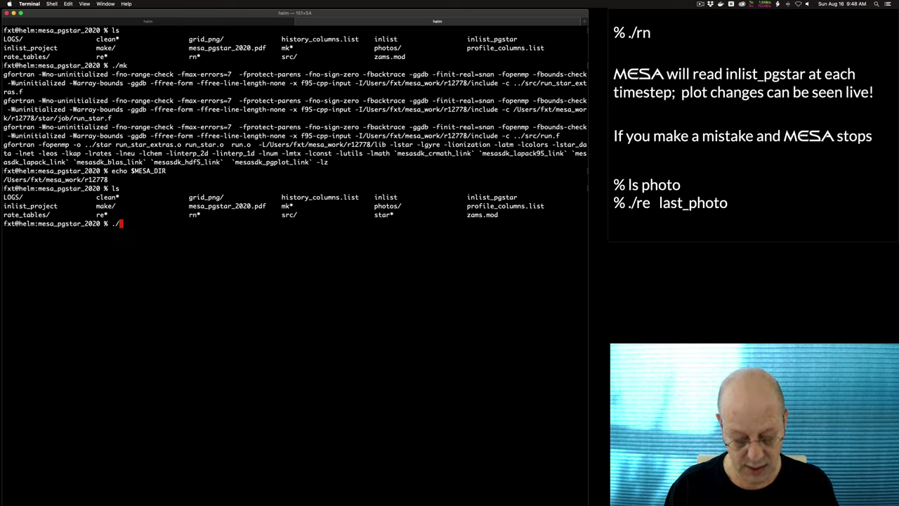
text(rn)
key(Return)
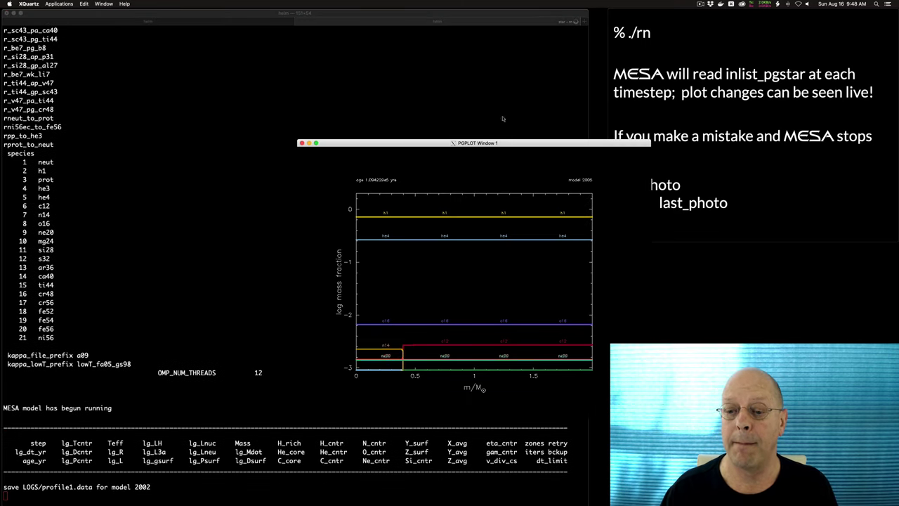
- Move the PGPLOT abundance window upward, clear of the slide text and the latest terminal output
drag(602, 145, 557, 44)
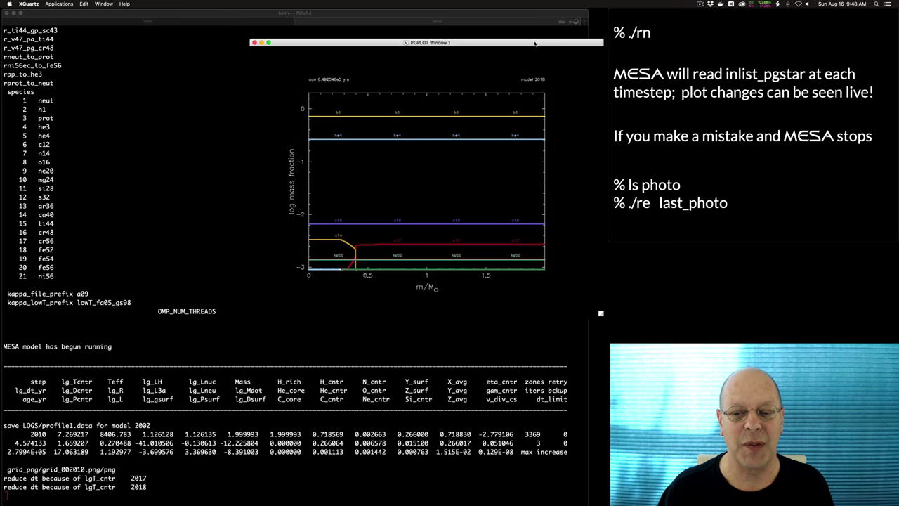
drag(538, 43, 538, 34)
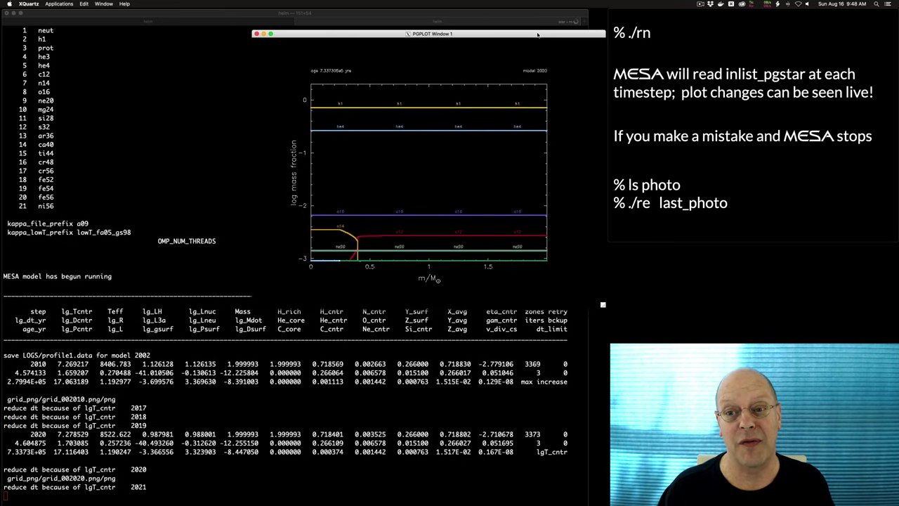
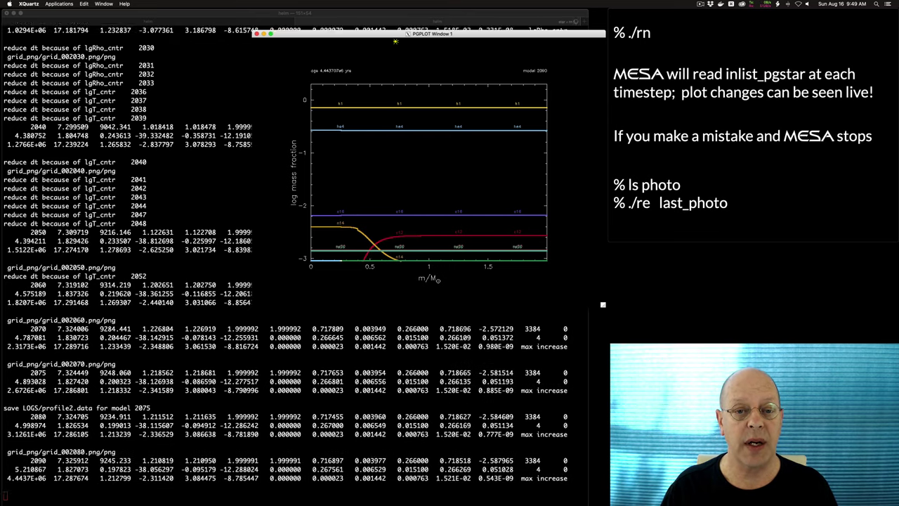
drag(393, 34, 395, 14)
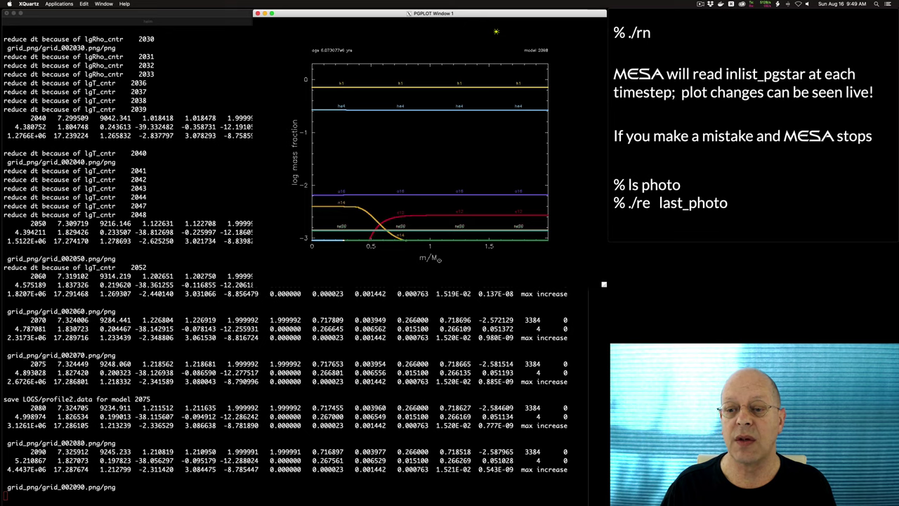
drag(496, 18, 484, 18)
- Advance the Keynote slides to the inlist_pgstar editing instructions and shift the PGPLOT window slightly towards the slides
click(673, 92)
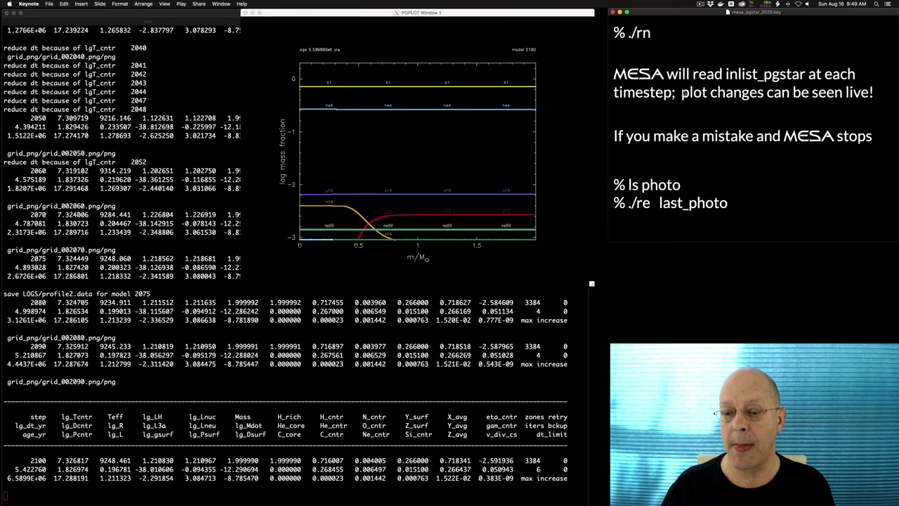
click(681, 92)
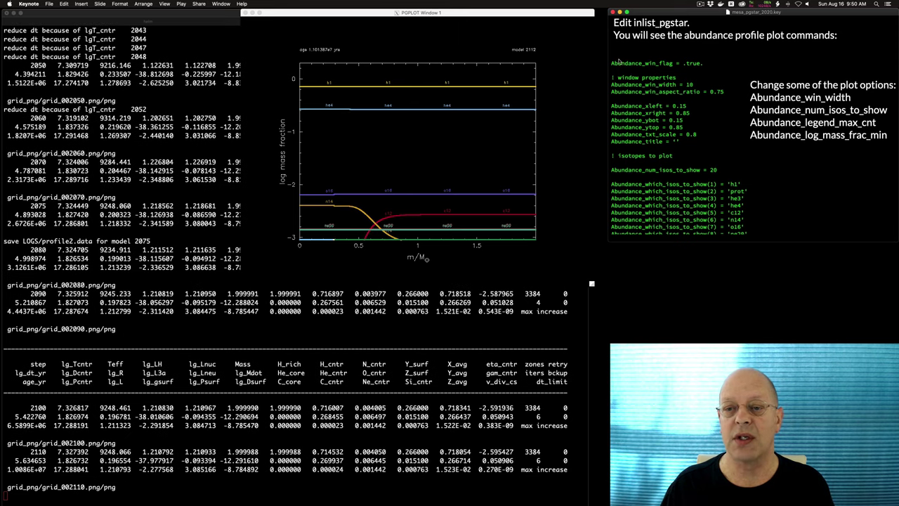
click(570, 14)
drag(568, 14, 580, 16)
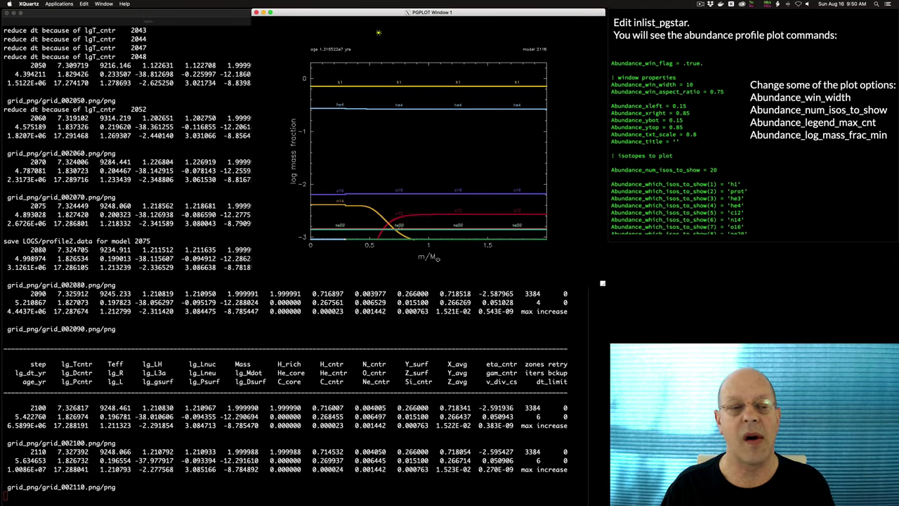
- Open inlist_pgstar in the other terminal session with emacs -nw
click(111, 41)
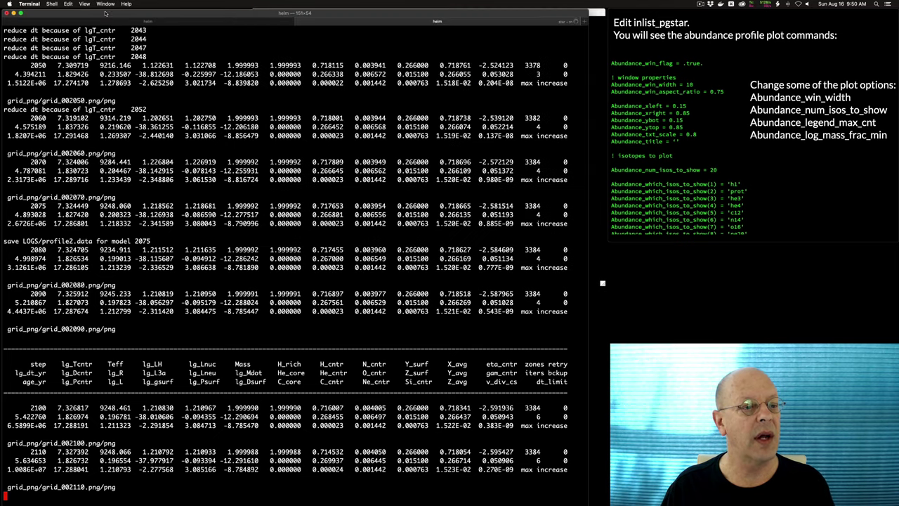
click(116, 23)
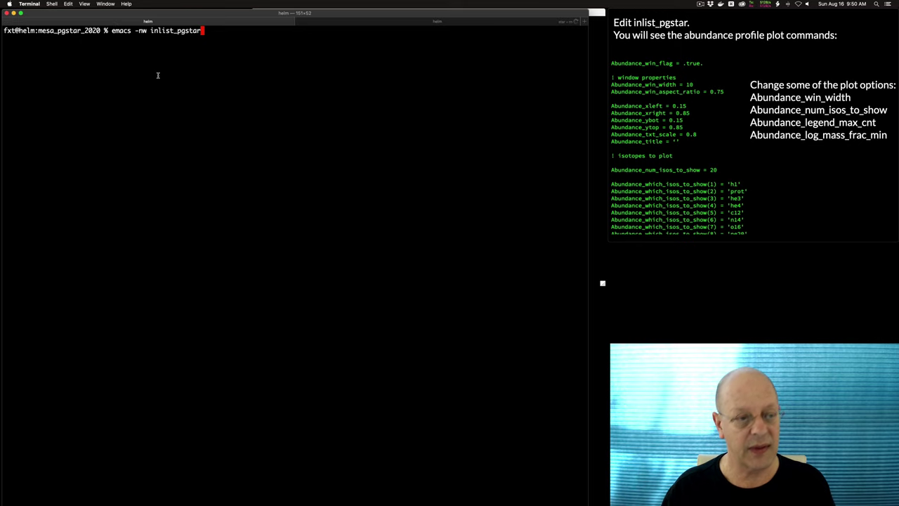
key(Return)
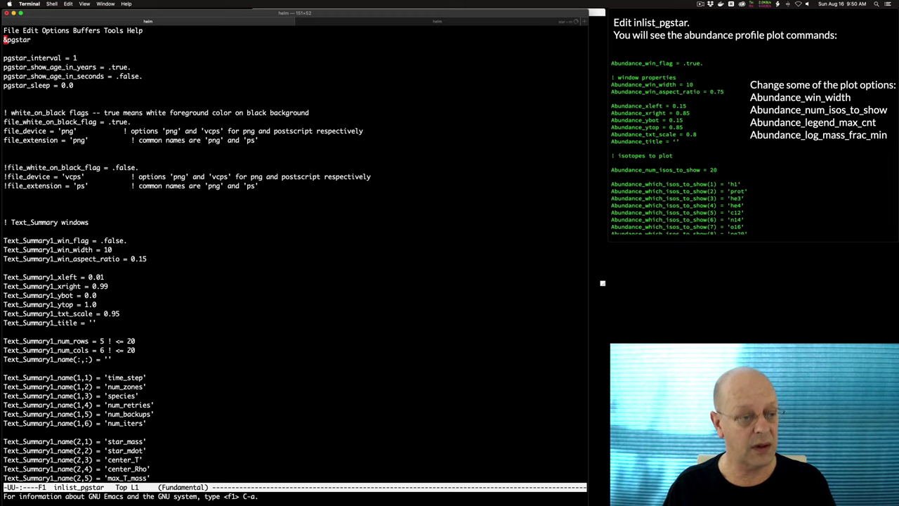
- Go to the Abundance_win_flag line in the "Abundance profile plot" section of inlist_pgstar
key(ctrl+v)
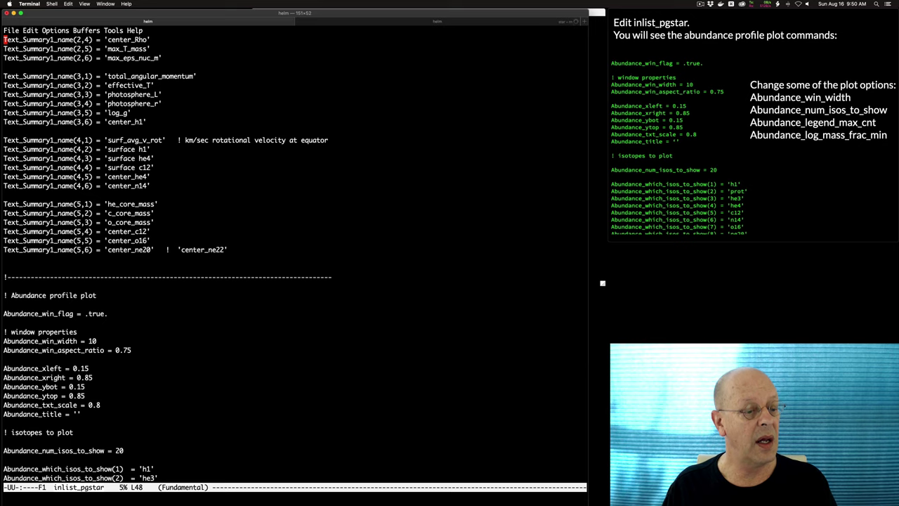
key(ctrl+v)
key(Up)
key(Up)
key(Up)
key(Up)
key(Up)
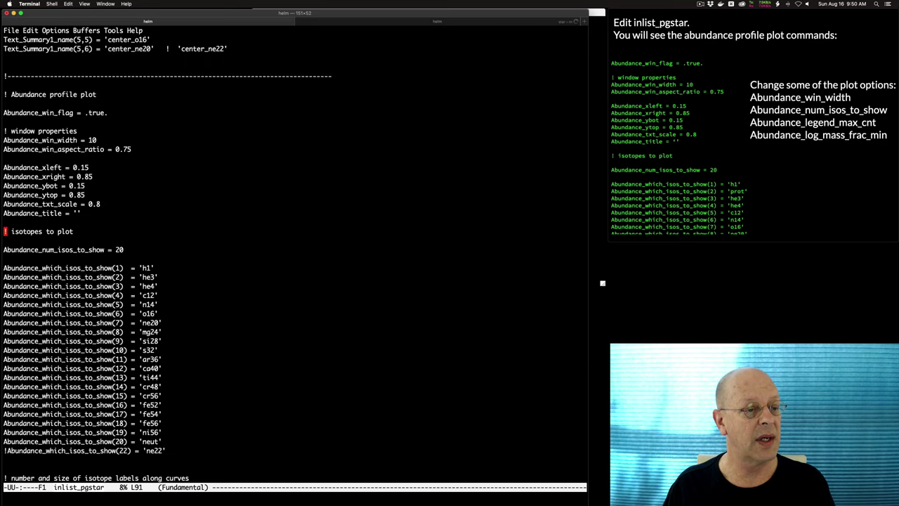
key(Up)
key(Up)
key(Up)
key(Up)
key(Up)
key(Up)
key(Up)
key(Up)
key(Up)
key(Up)
key(Up)
key(Up)
key(Up)
key(Up)
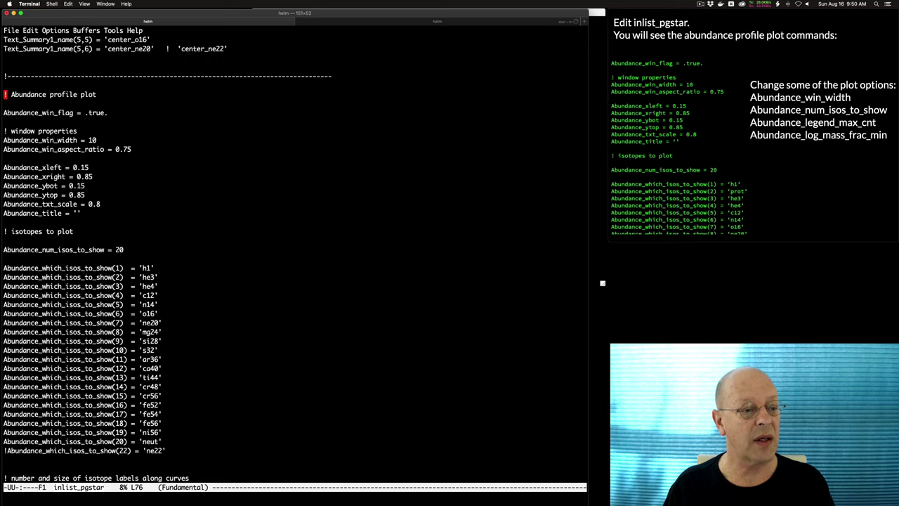
key(Down)
key(Down)
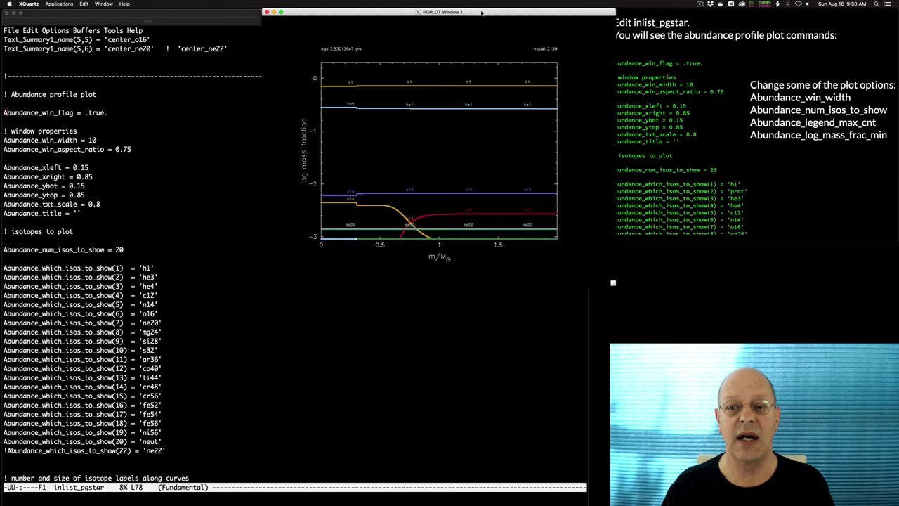
- Set Abundance_win_width to 16, save inlist_pgstar and bring the PGPLOT window to the front
click(262, 121)
key(Down)
key(Down)
key(Down)
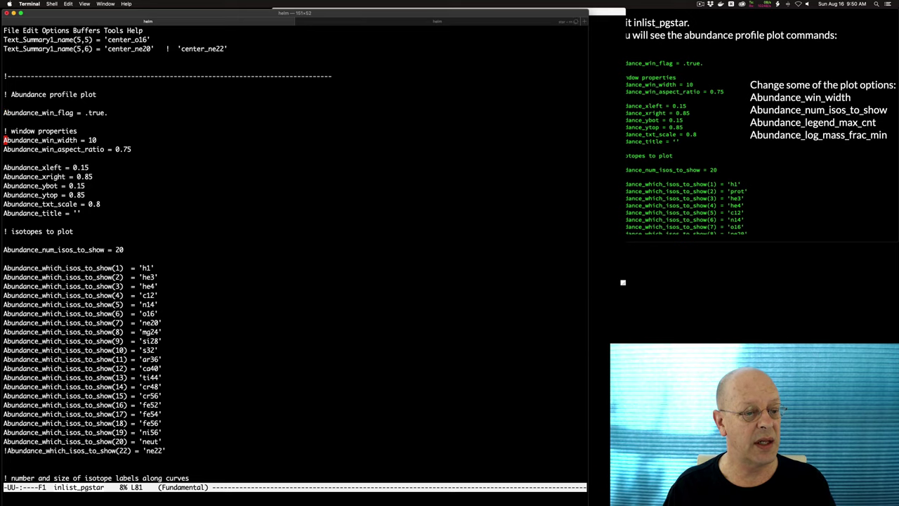
key(ctrl+e)
key(BackSpace)
text(6)
key(ctrl+x)
key(ctrl+s)
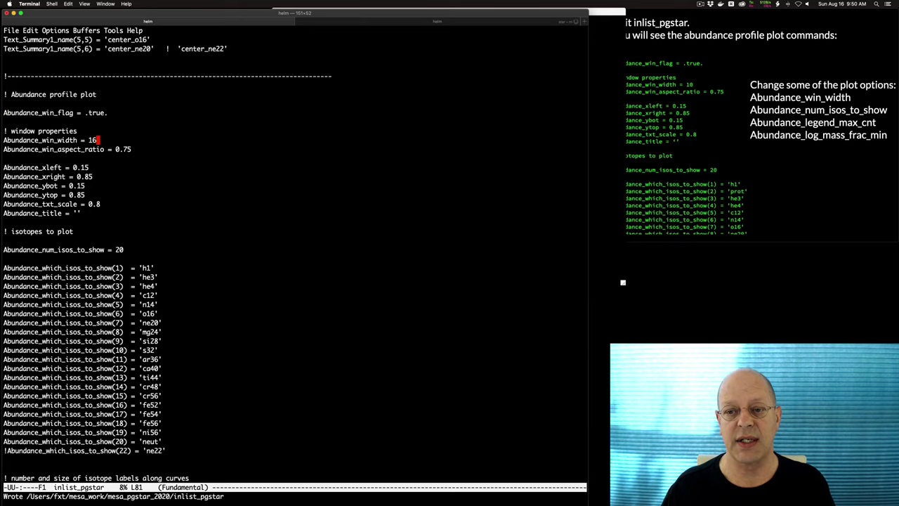
click(432, 26)
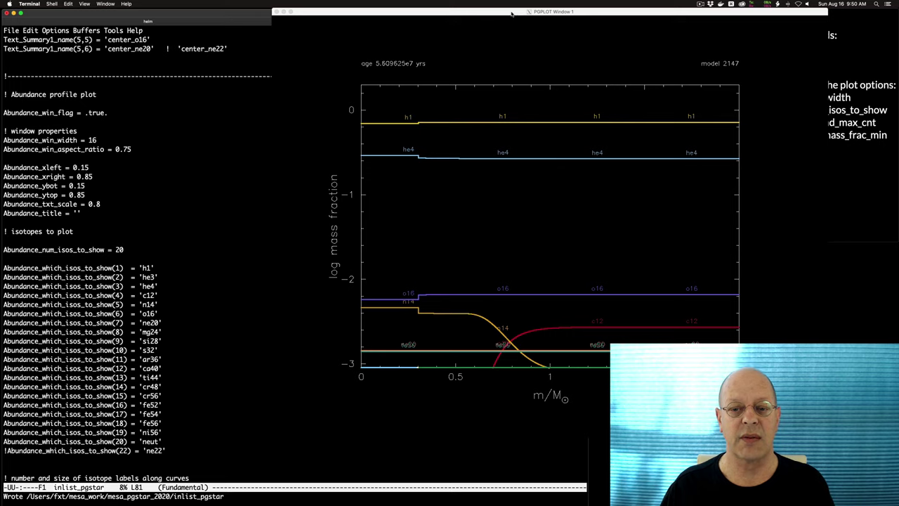
- Set Abundance_win_width back to 10, save inlist_pgstar and bring the PGPLOT window to the front
click(169, 124)
key(BackSpace)
text(0)
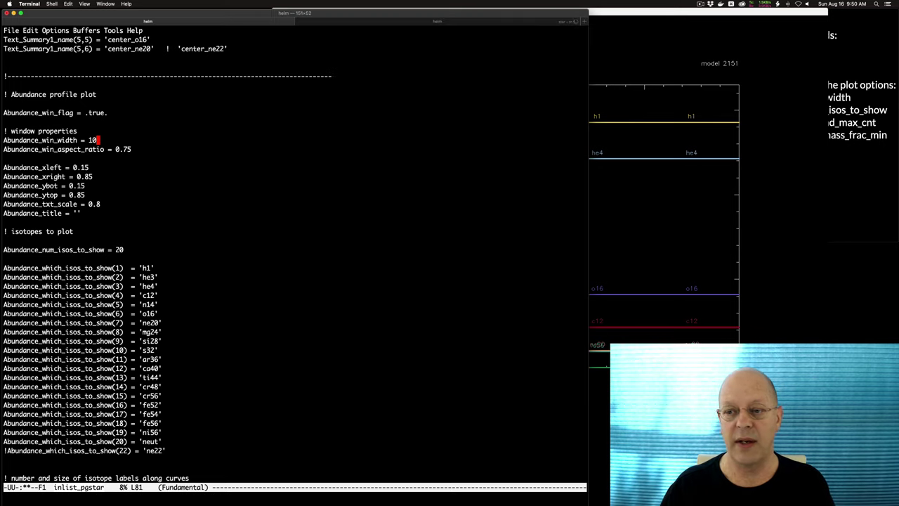
key(ctrl+x)
key(ctrl+s)
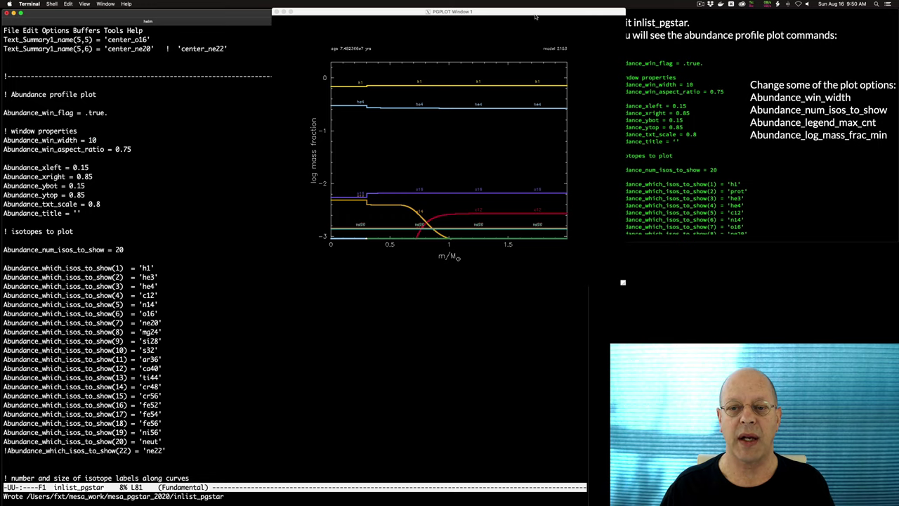
click(535, 15)
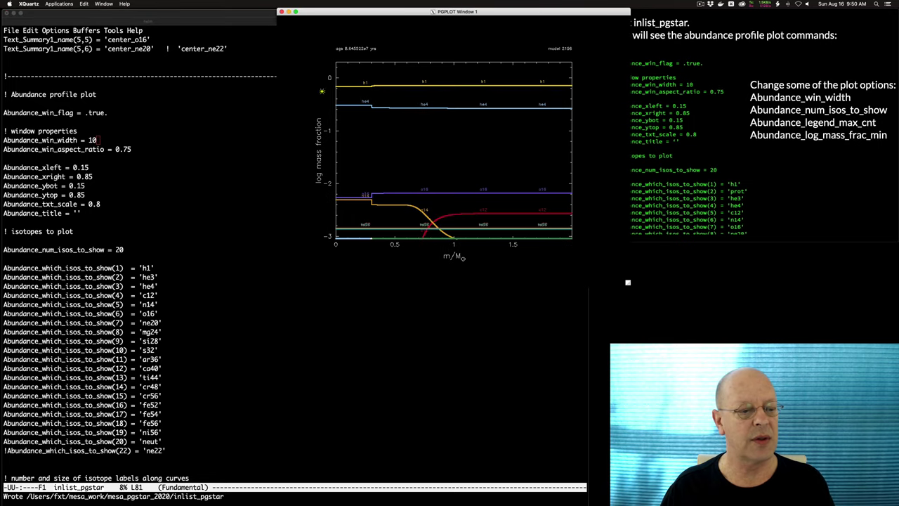
- Set Abundance_num_isos_to_show to 5 in inlist_pgstar and save the file
click(268, 118)
key(Down)
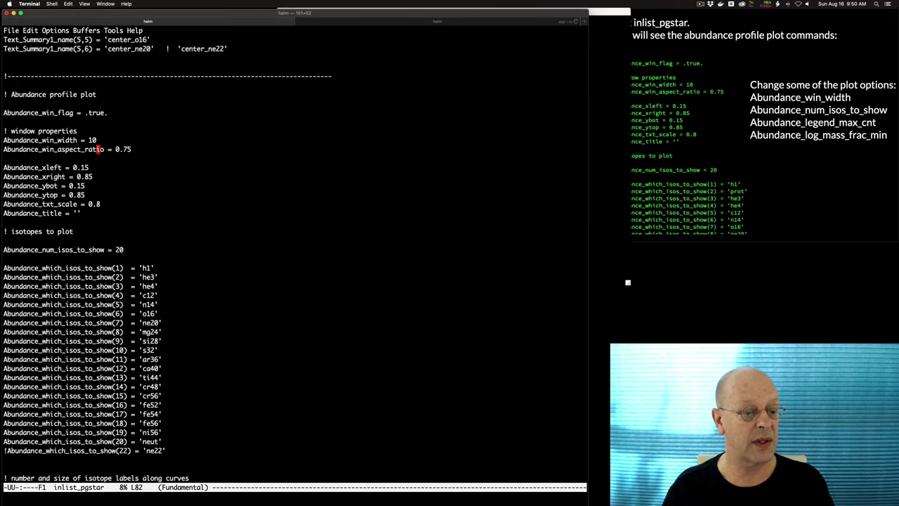
key(Down)
key(Down)
key(Down)
key(Down)
key(Down)
key(Down)
key(Down)
key(Down)
key(Down)
key(Down)
key(Down)
key(Down)
key(Down)
key(Up)
key(Up)
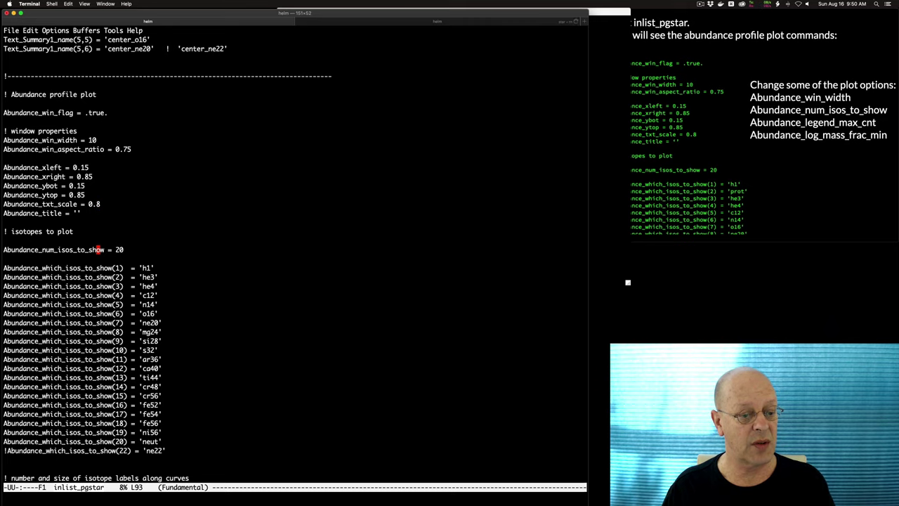
key(ctrl+e)
key(BackSpace)
key(BackSpace)
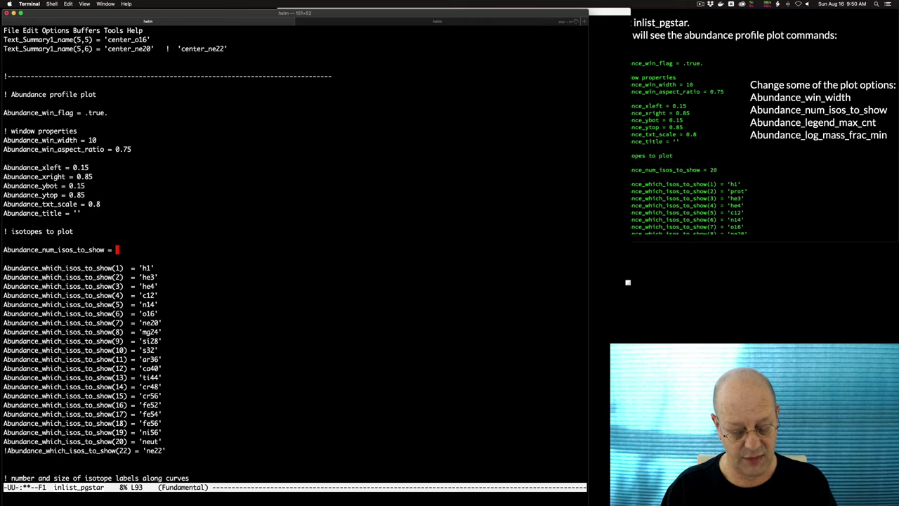
text(5)
key(ctrl+x)
key(ctrl+s)
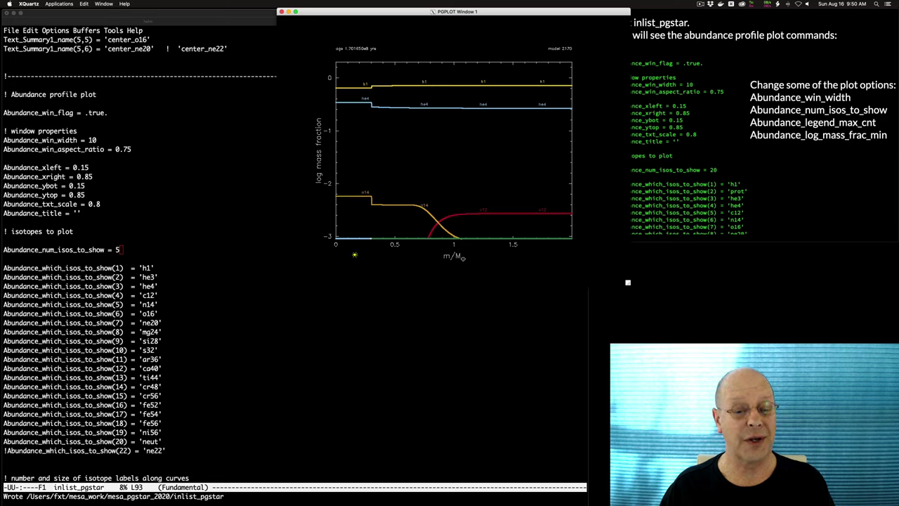
- Set Abundance_num_isos_to_show back to 20 and save inlist_pgstar
click(244, 251)
click(243, 250)
key(BackSpace)
text(20)
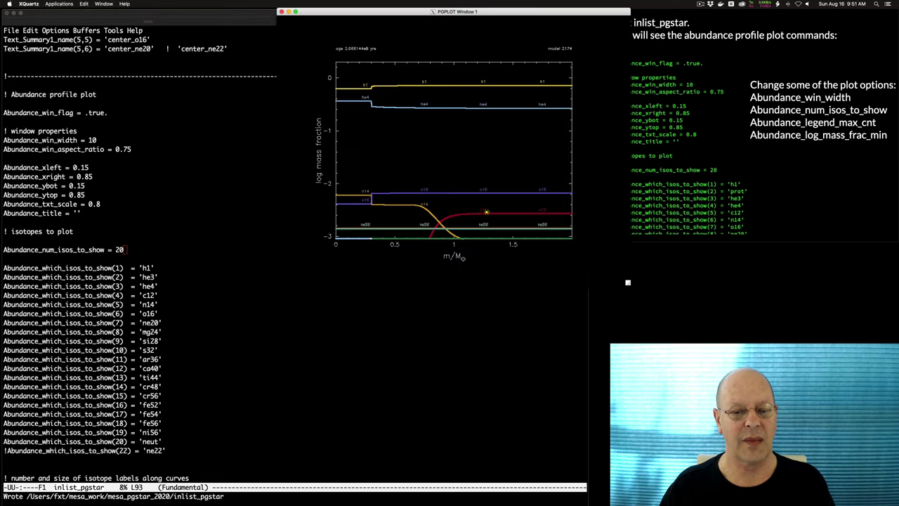
- Set Abundance_log_mass_frac_min to -6.0 in the yaxis limits of the abundance plot and save inlist_pgstar
click(246, 253)
key(Down)
key(Down)
key(Down)
key(Down)
key(Down)
key(Down)
key(Down)
key(Down)
key(Down)
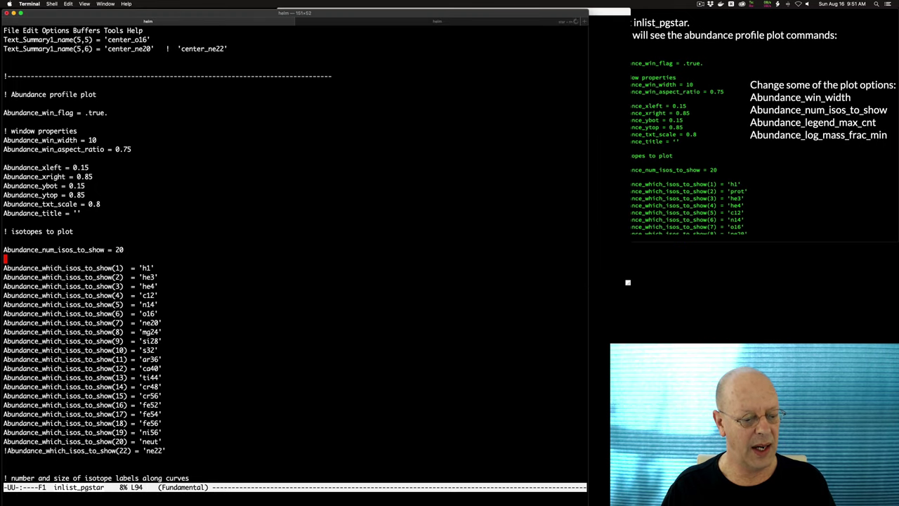
key(Down)
key(Down)
key(Down)
key(Down)
key(Down)
key(Down)
key(Down)
key(Down)
key(Down)
key(Down)
key(Down)
key(Down)
key(Down)
key(Down)
key(Down)
key(Down)
key(Down)
key(Down)
key(Down)
key(Down)
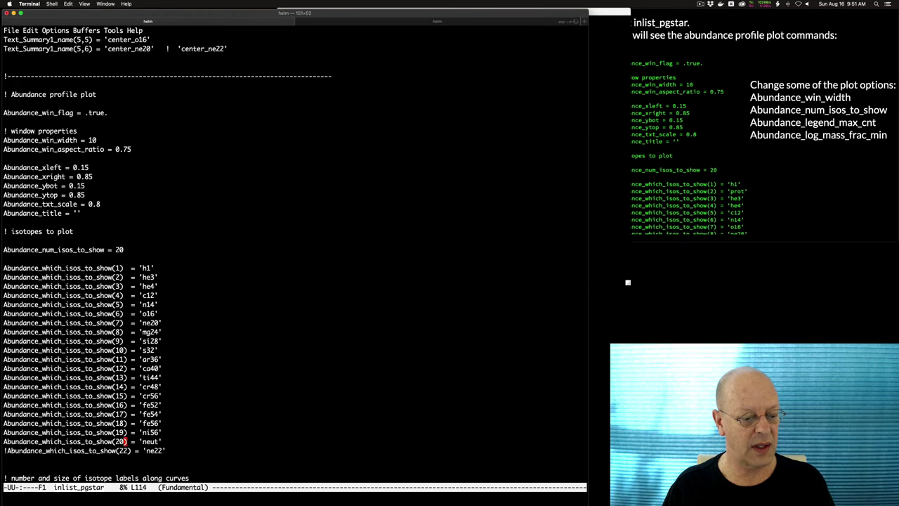
key(Down)
key(Down)
key(Down)
key(Down)
key(Down)
key(Down)
key(Down)
key(Down)
key(Down)
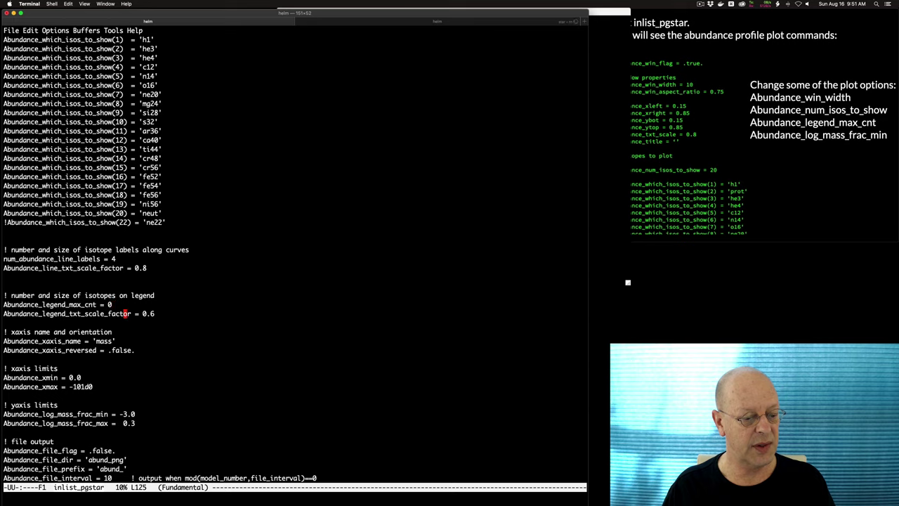
key(Down)
key(Down)
key(Down)
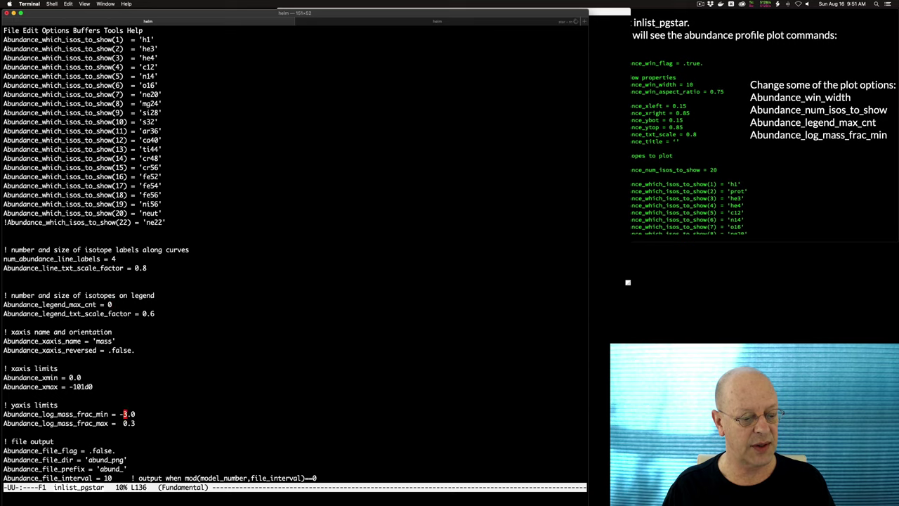
key(Down)
key(Up)
key(Right)
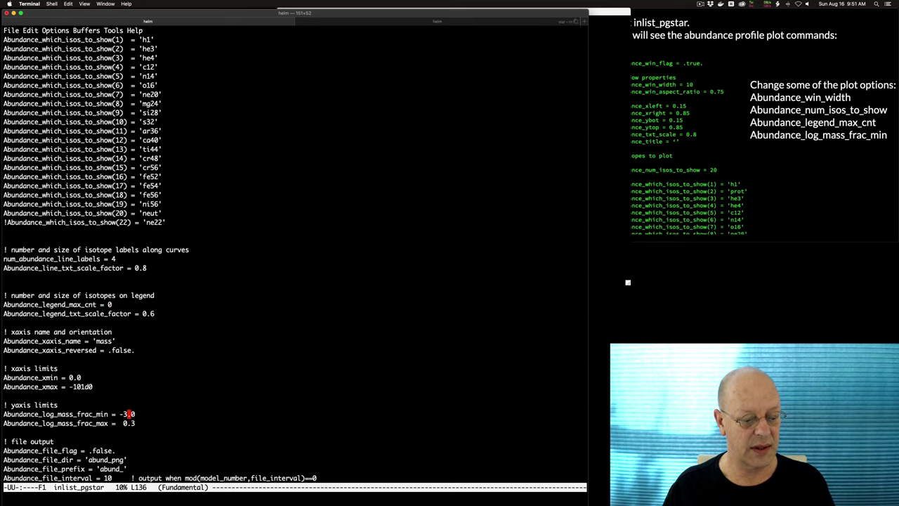
key(BackSpace)
text(6)
key(ctrl+x)
key(ctrl+s)
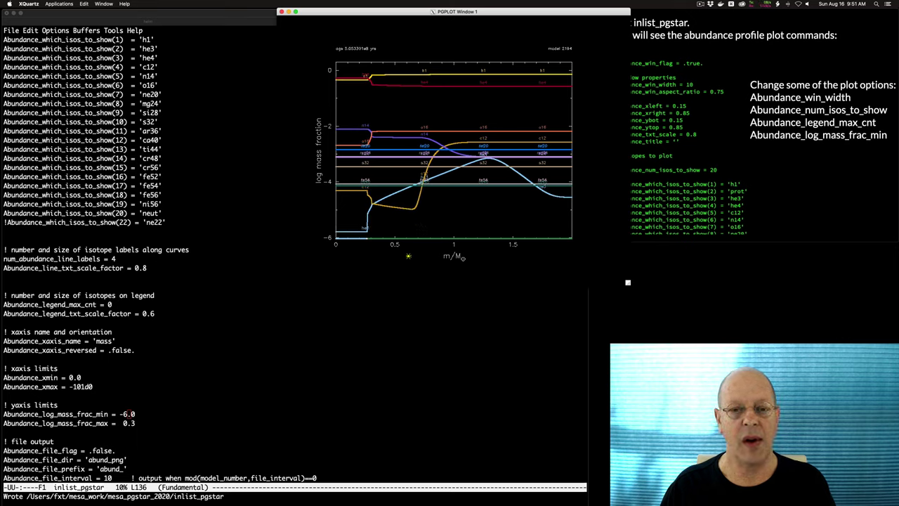
- Examine the abundance plot's file output settings in inlist_pgstar and bring PGPLOT Window 1 to the front
key(super+Tab)
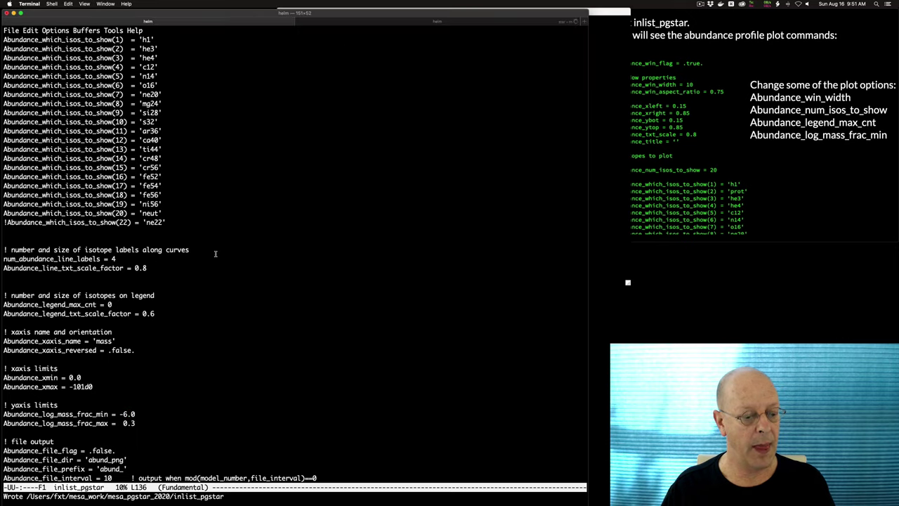
key(Down)
key(Down)
key(Down)
key(Down)
key(Down)
key(Down)
key(Down)
key(Down)
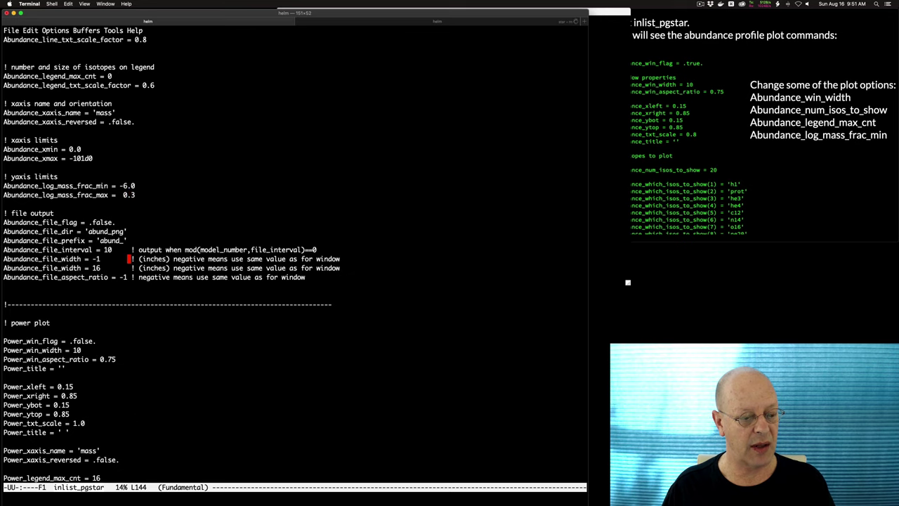
key(Up)
key(Up)
key(Up)
key(Up)
key(Up)
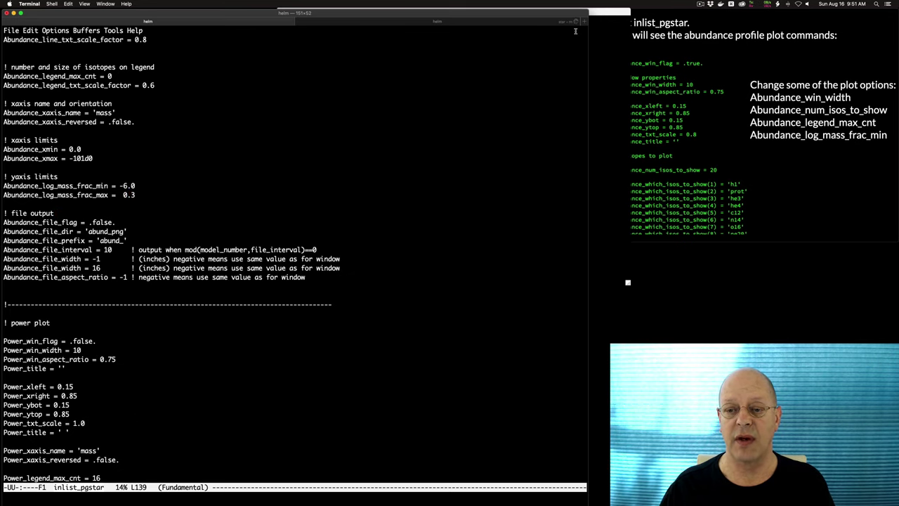
click(599, 47)
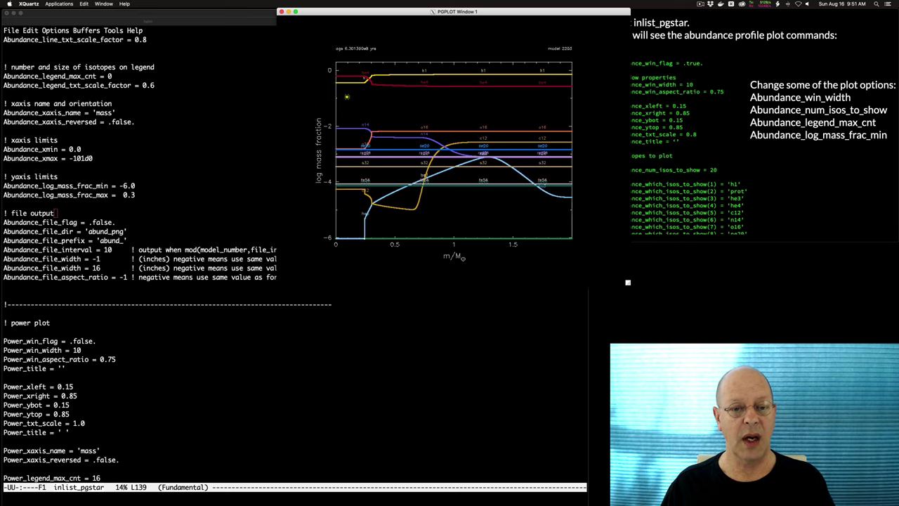
- Set Abundance_log_mass_frac_min back to -3.0 and save inlist_pgstar
click(275, 101)
key(Up)
key(Up)
key(Up)
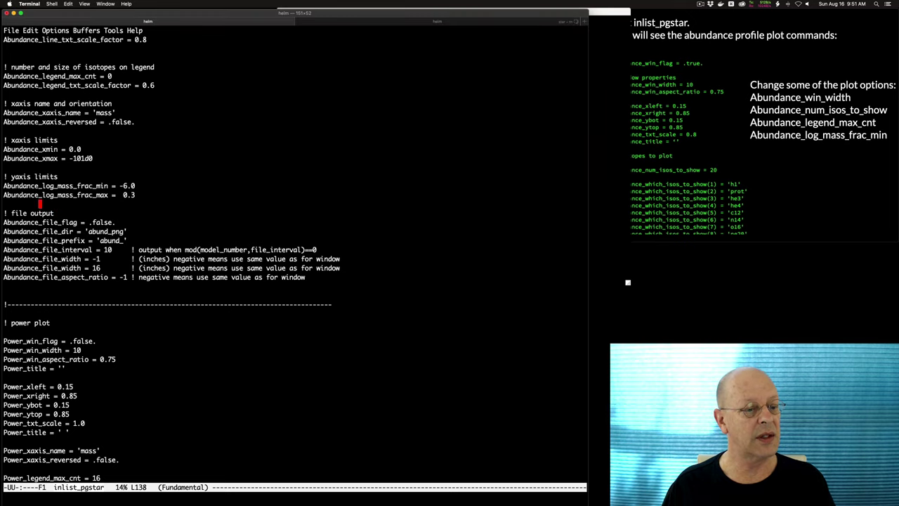
key(BackSpace)
text(4)
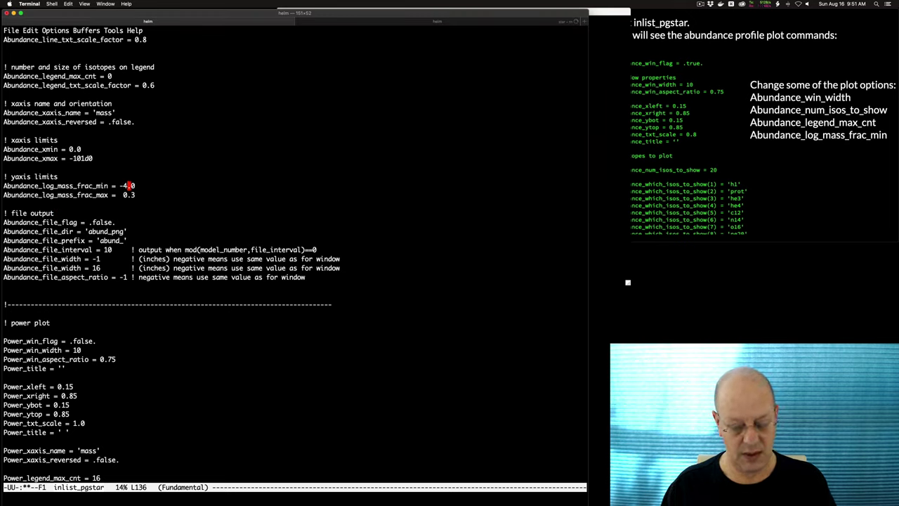
key(ctrl+x)
key(ctrl+s)
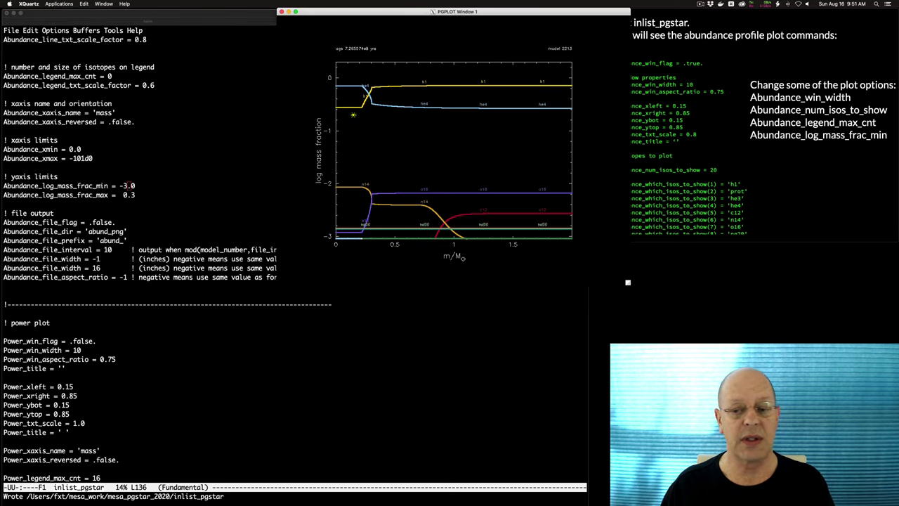
- Show the running model's output in the other terminal session and advance the Keynote slides to the power profile plot commands
click(217, 61)
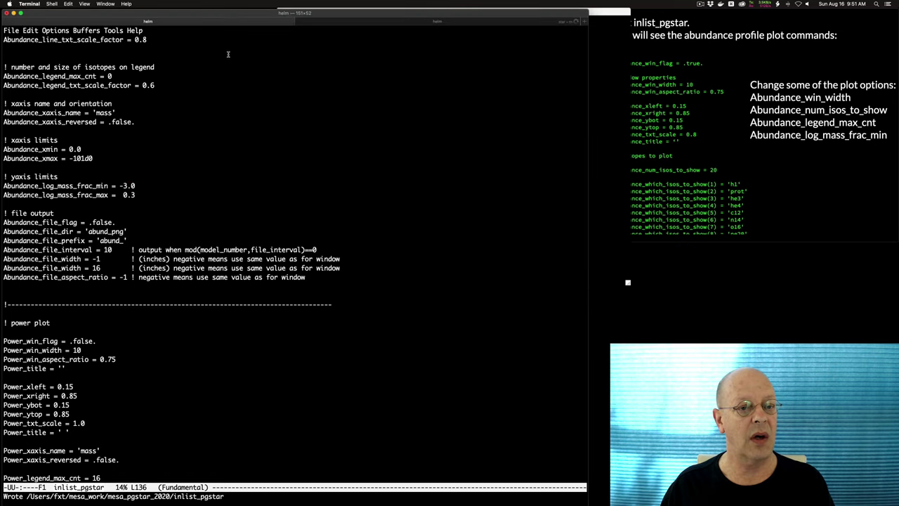
click(403, 22)
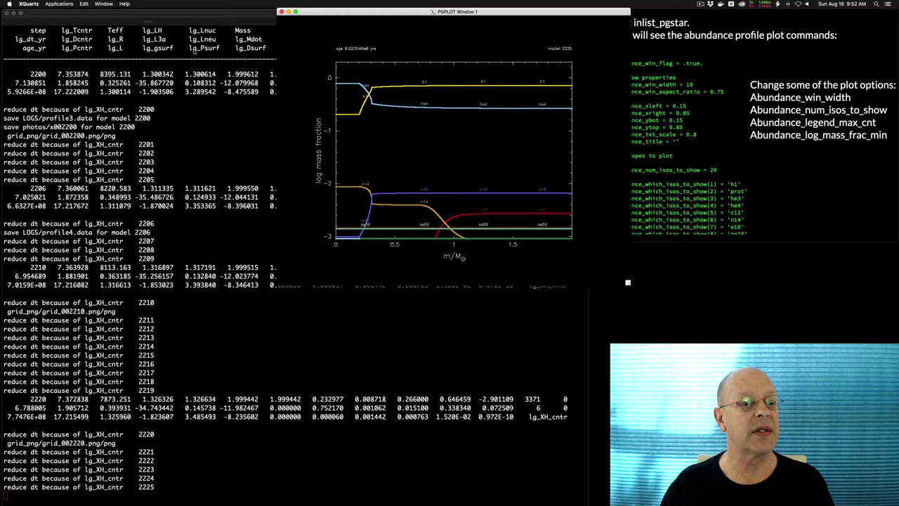
click(668, 128)
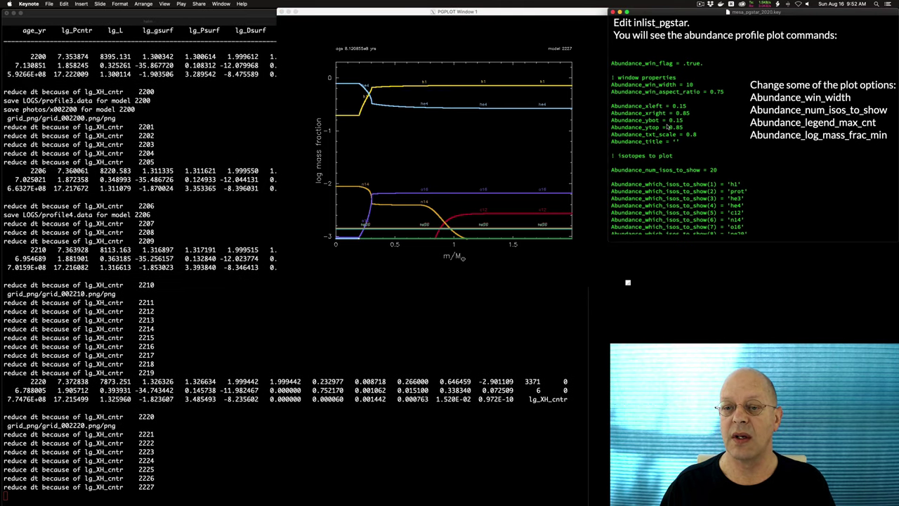
key(Right)
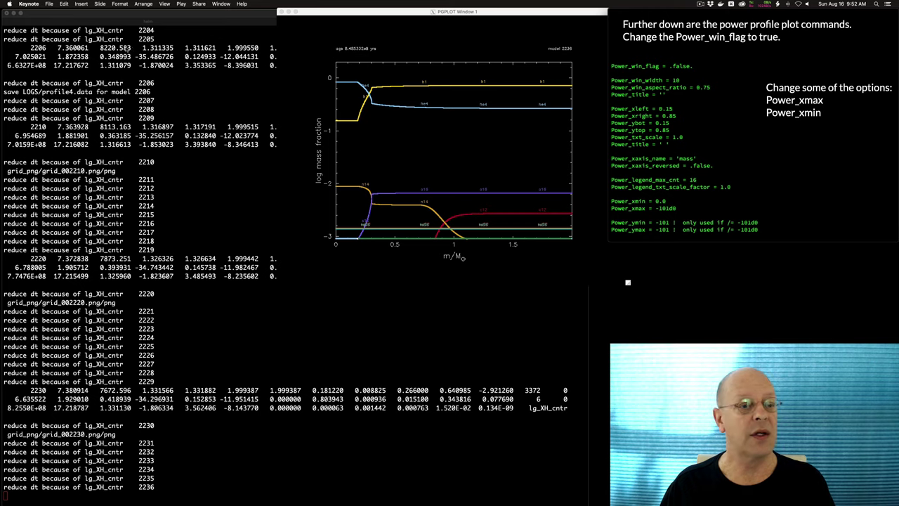
- Set Power_win_flag to .true. in the "power plot" section, save inlist_pgstar and reposition PGPLOT Window 2
click(132, 12)
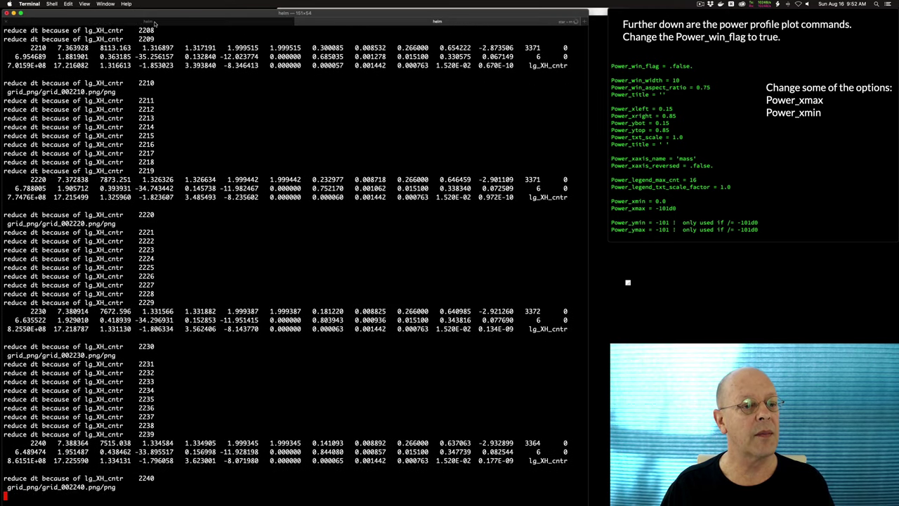
key(super+shift+bracketleft)
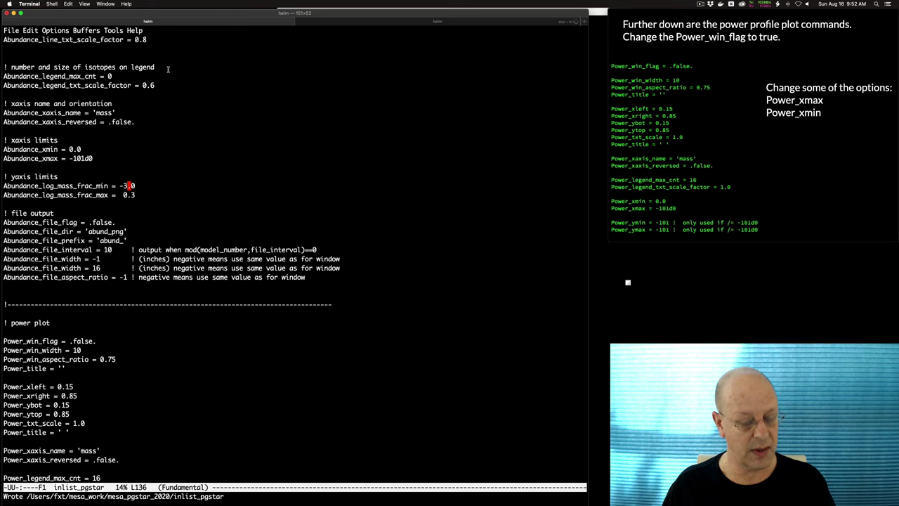
key(ctrl+v)
key(Up)
key(Up)
key(Up)
key(Up)
key(Up)
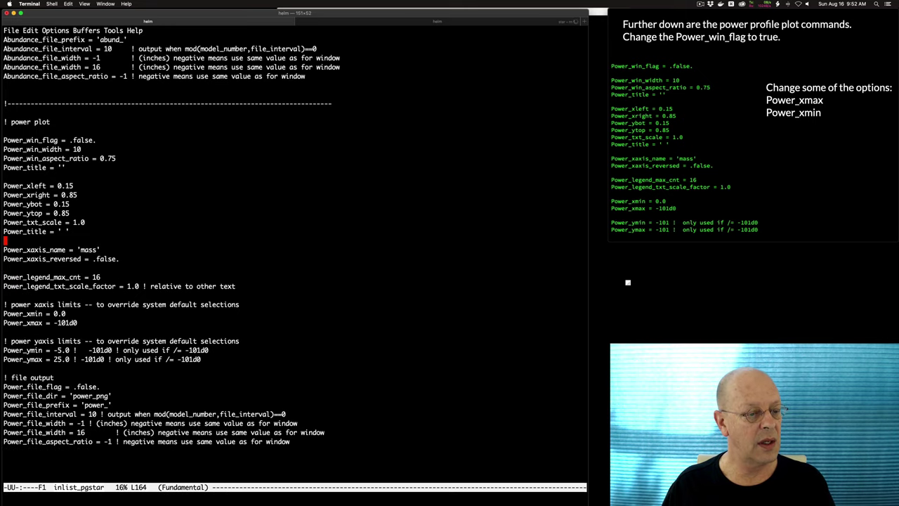
key(Up)
key(Up)
key(Up)
key(Up)
key(Up)
key(Up)
key(Up)
key(Up)
key(Up)
key(Up)
key(Up)
key(Down)
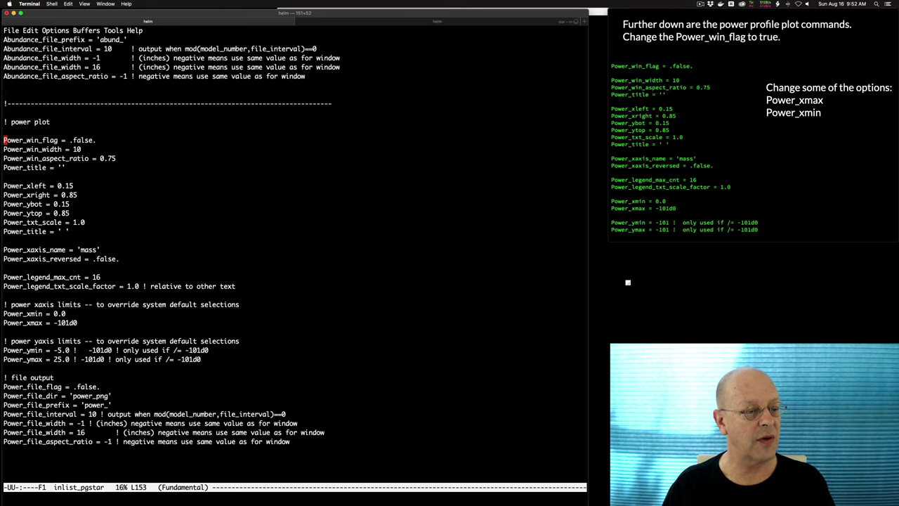
key(ctrl+e)
key(BackSpace)
key(BackSpace)
key(BackSpace)
key(BackSpace)
key(BackSpace)
key(BackSpace)
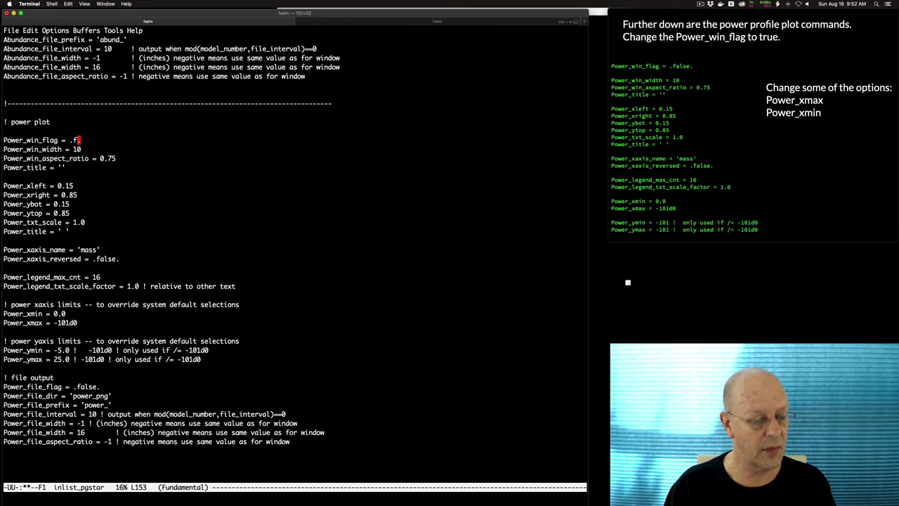
text(true.)
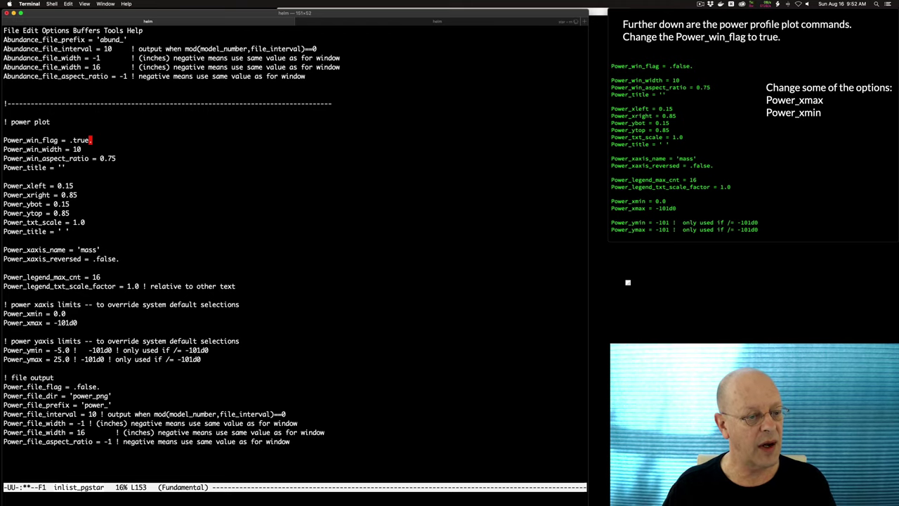
key(ctrl+x)
key(ctrl+s)
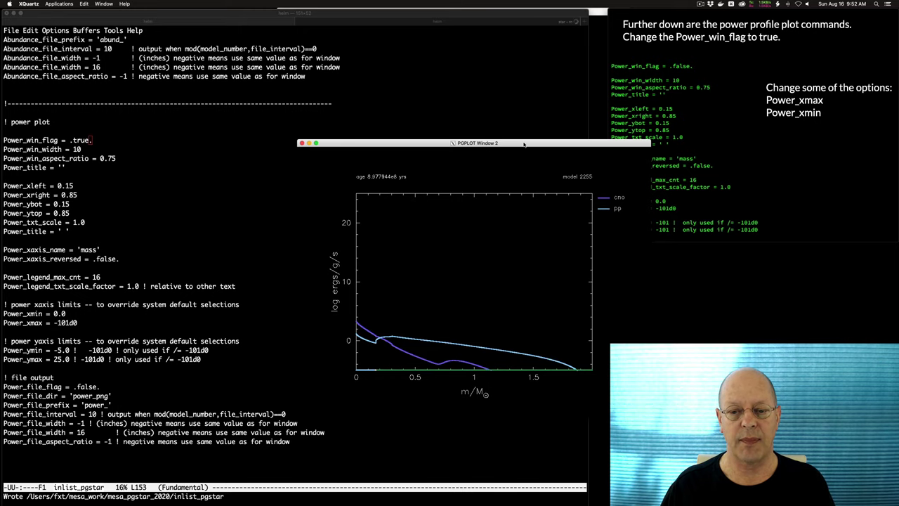
drag(523, 144, 546, 118)
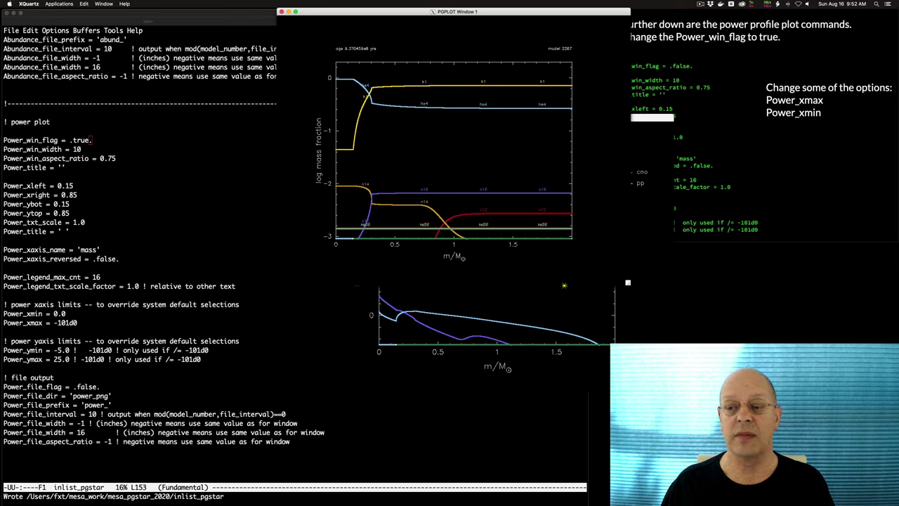
- Examine the power plot settings in inlist_pgstar down to the x-axis limits and bring PGPLOT Window 2 to the front
click(234, 245)
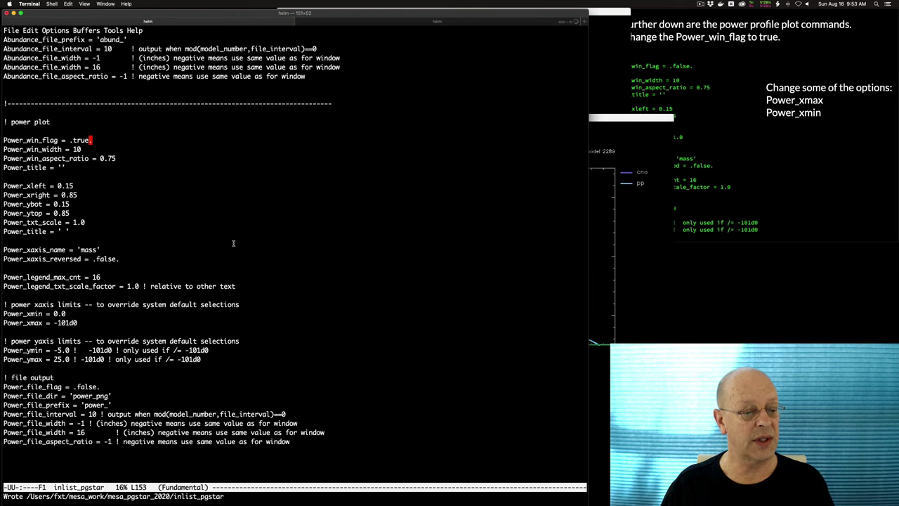
key(Down)
key(Down)
key(Down)
key(Down)
key(Down)
key(Down)
key(Down)
key(Down)
key(Down)
key(Down)
key(Down)
key(Down)
key(Down)
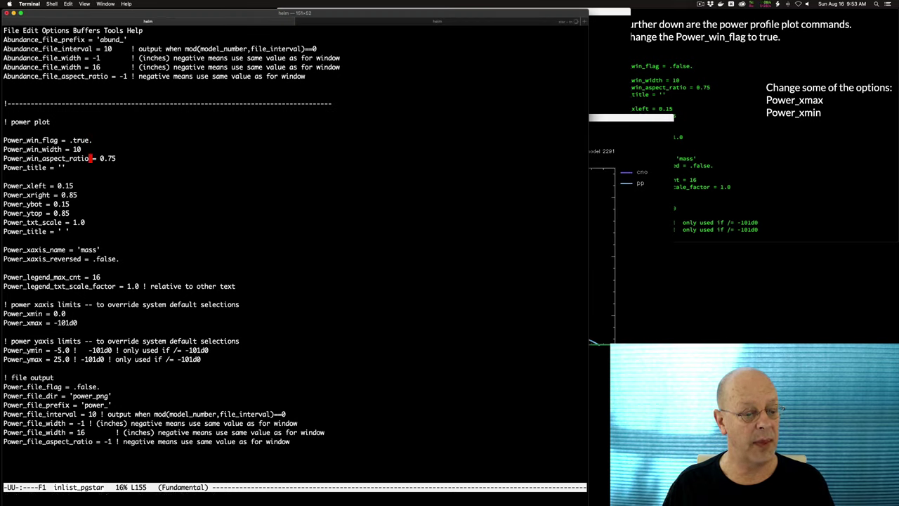
key(Down)
key(Down)
key(Down)
key(Down)
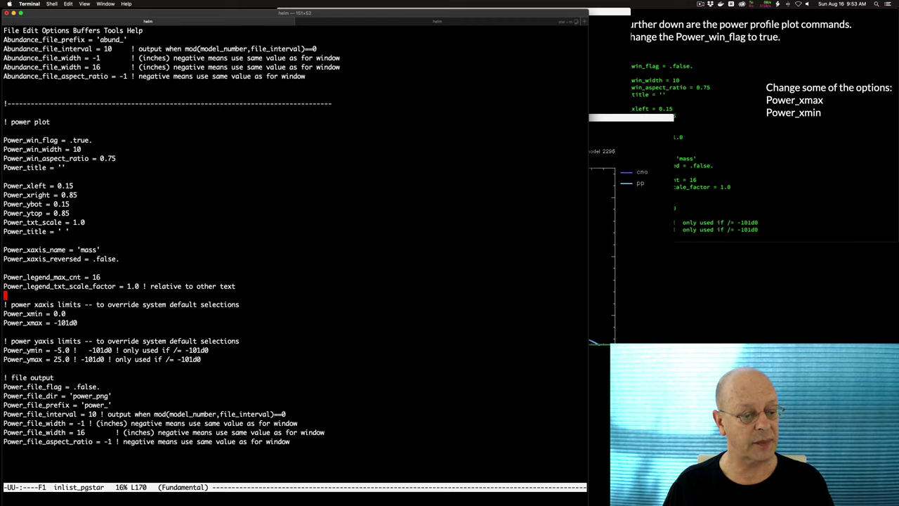
key(Down)
key(Down)
key(ctrl+e)
key(Down)
key(ctrl+e)
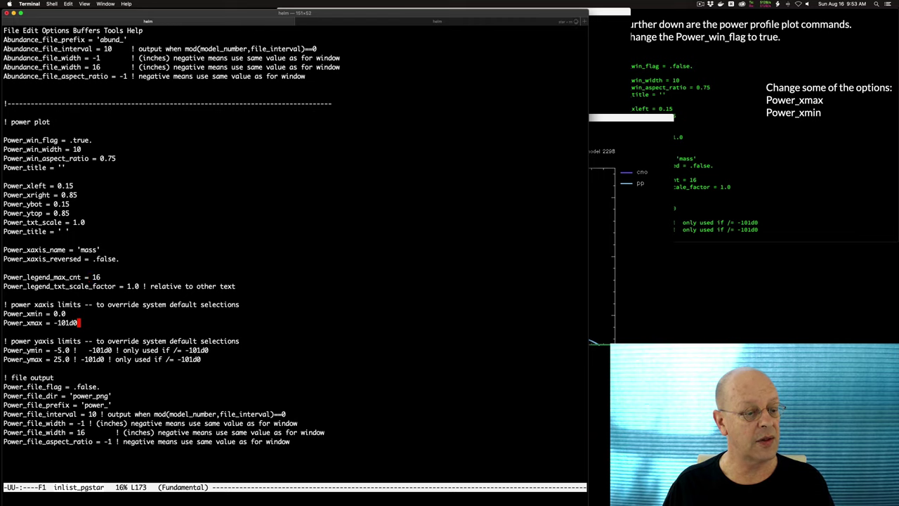
key(Up)
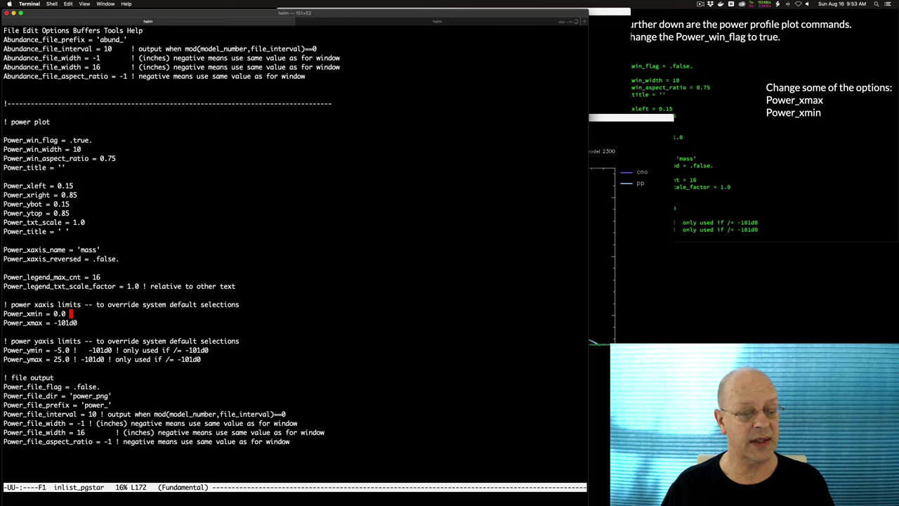
click(624, 218)
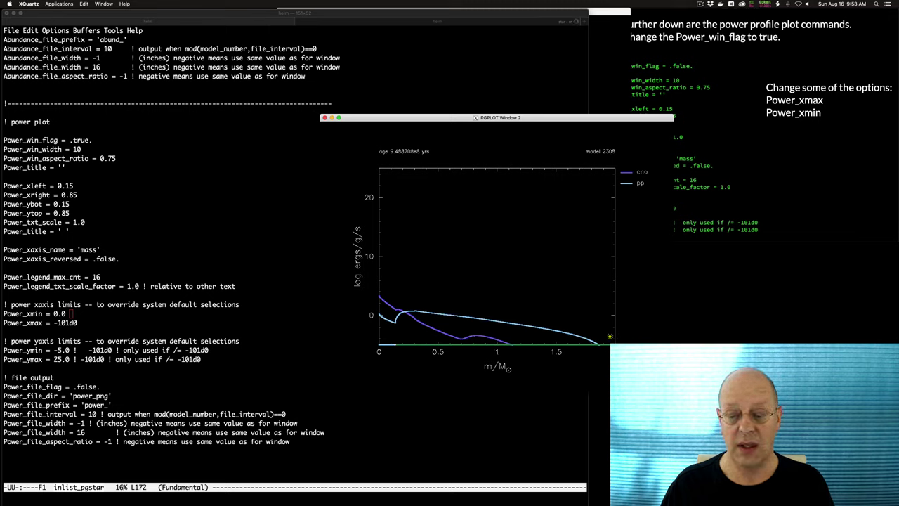
- Set Power_xmax to 0.6 under the power x-axis limits and save inlist_pgstar
click(281, 302)
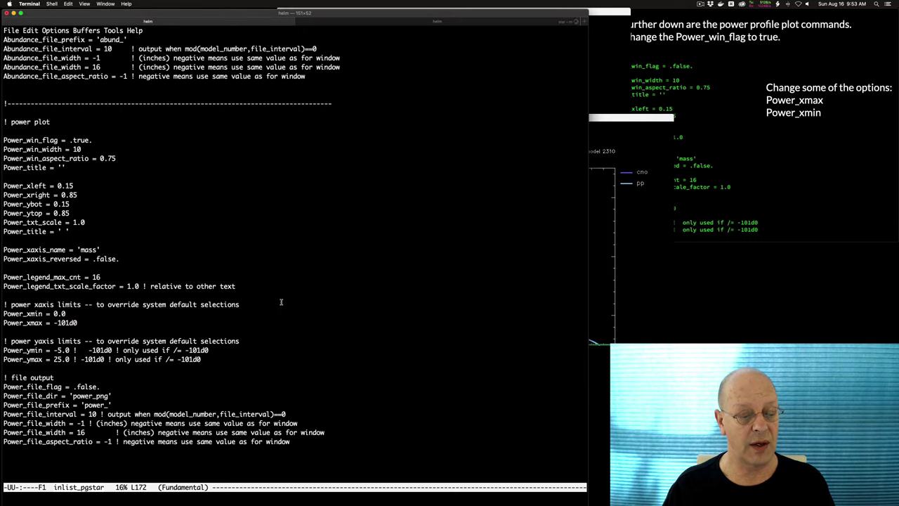
key(Down)
key(BackSpace)
key(BackSpace)
key(BackSpace)
key(BackSpace)
key(BackSpace)
key(BackSpace)
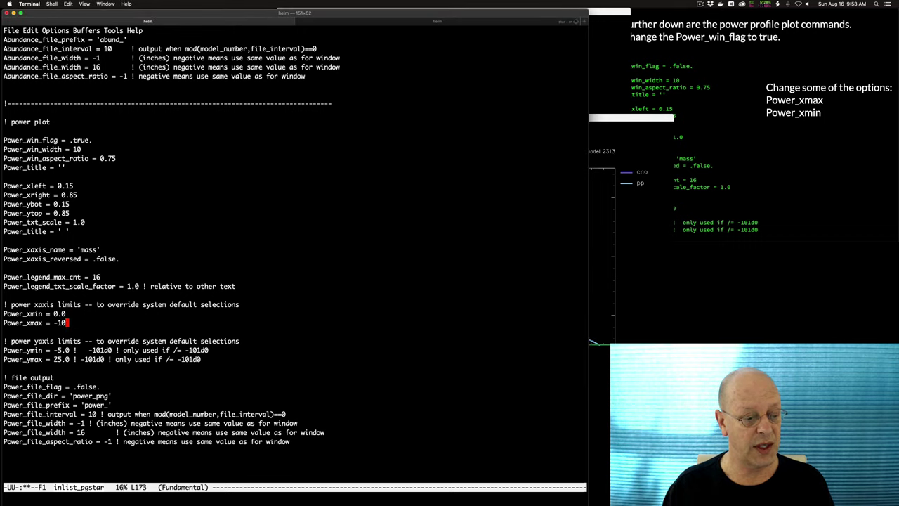
text(0.6)
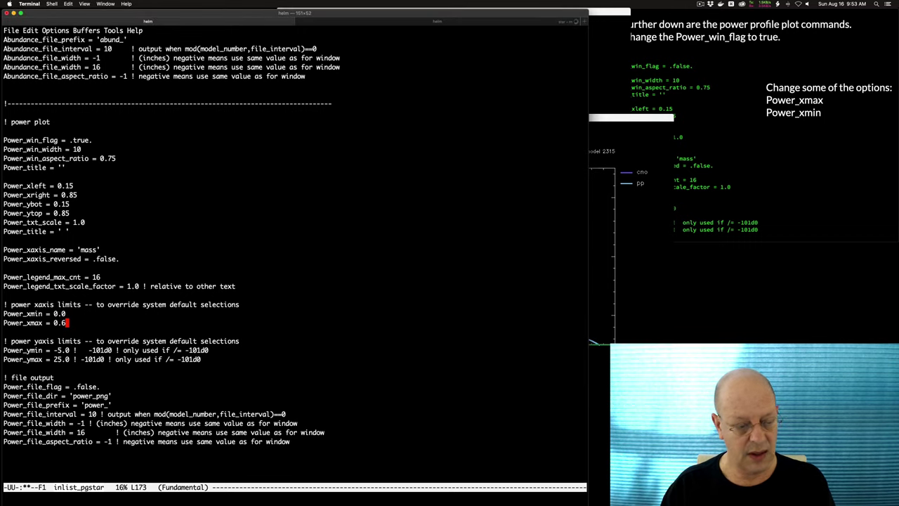
key(ctrl+x)
key(ctrl+s)
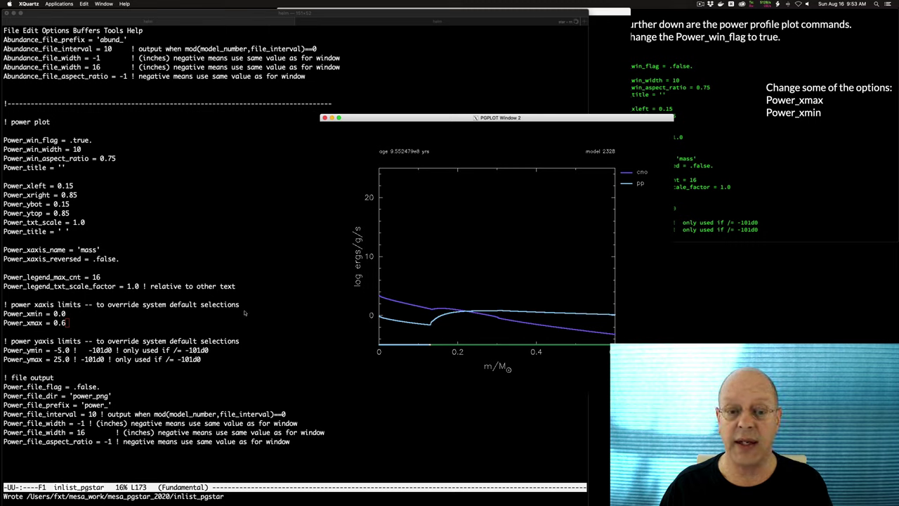
- Set Power_xmax back to -101d0, save inlist_pgstar, and bring PGPLOT Window 2 forward, shifting it slightly
click(209, 307)
key(BackSpace)
key(BackSpace)
key(BackSpace)
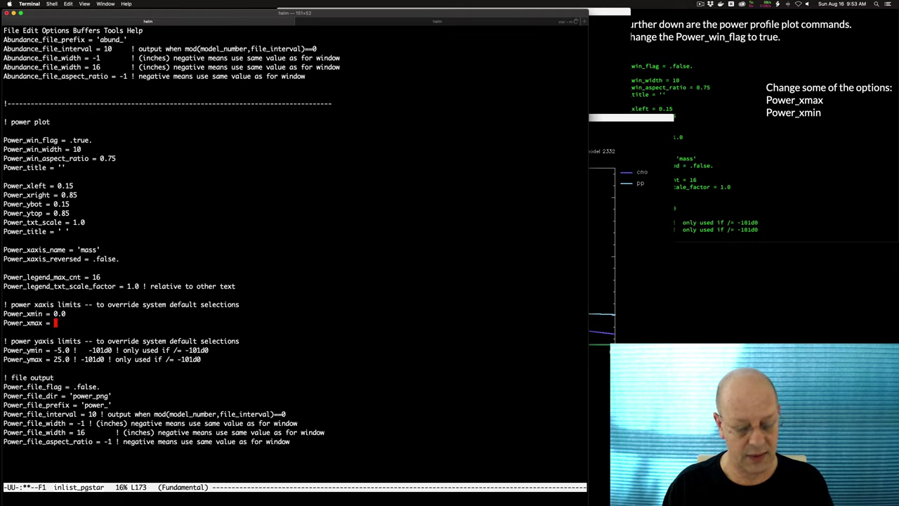
text(-1)
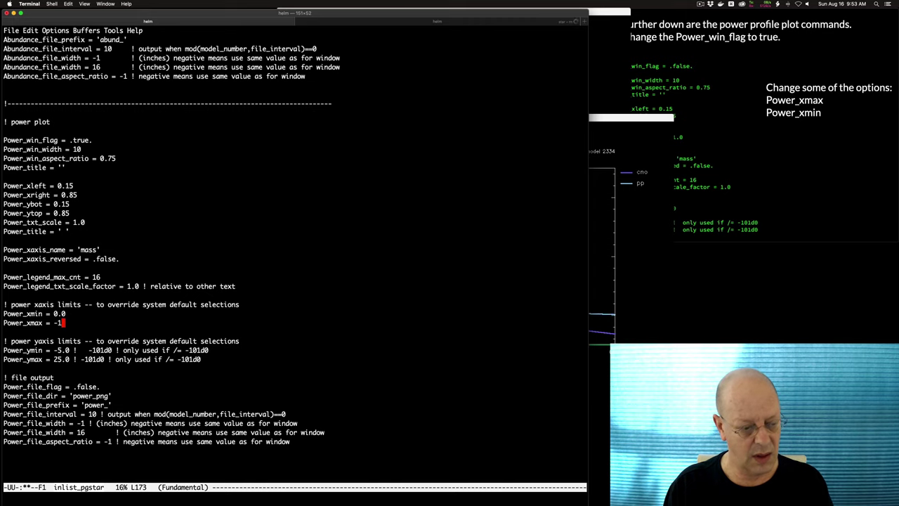
text(01d0)
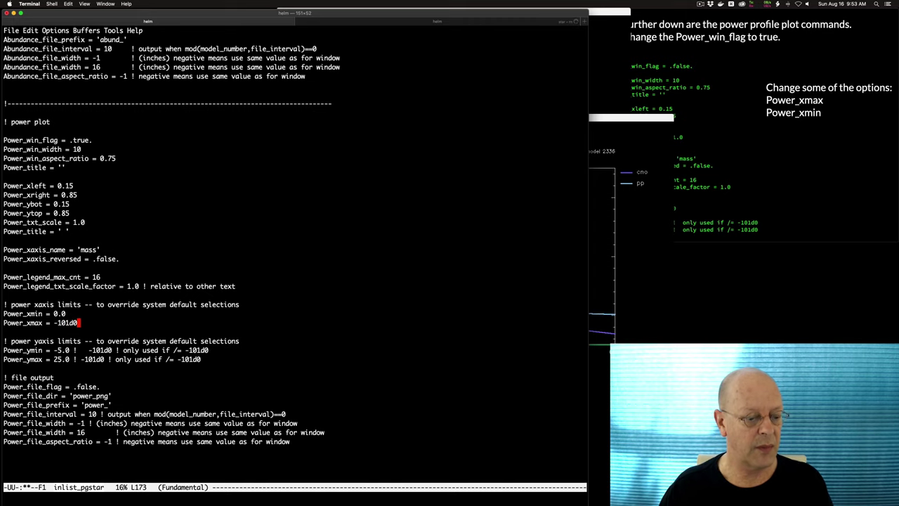
key(ctrl+x)
key(ctrl+s)
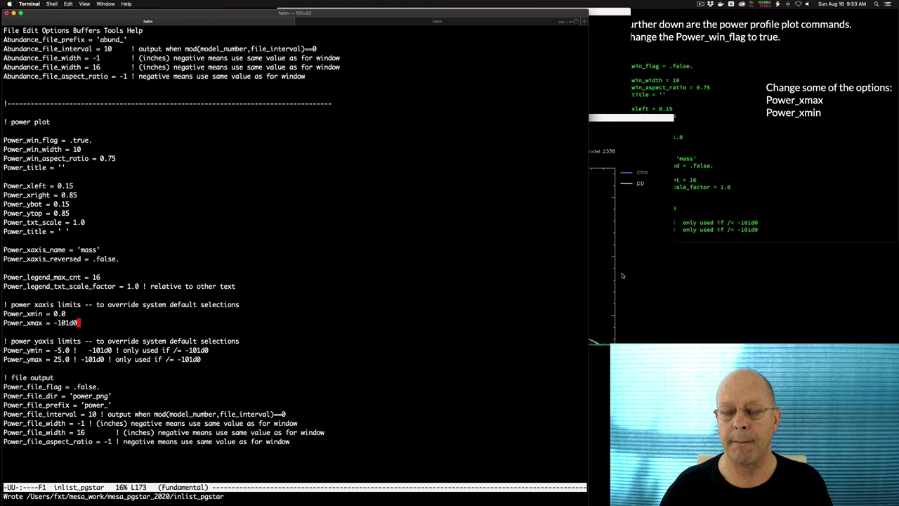
click(621, 276)
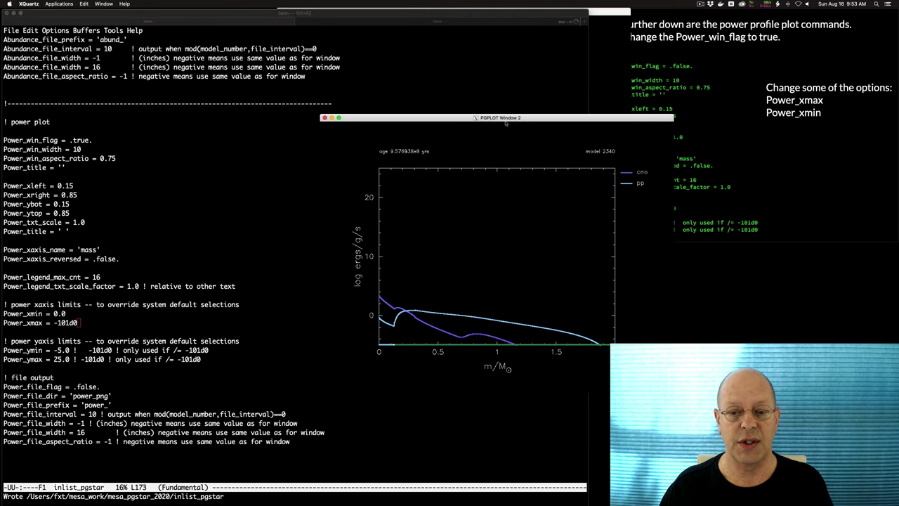
drag(446, 119, 450, 121)
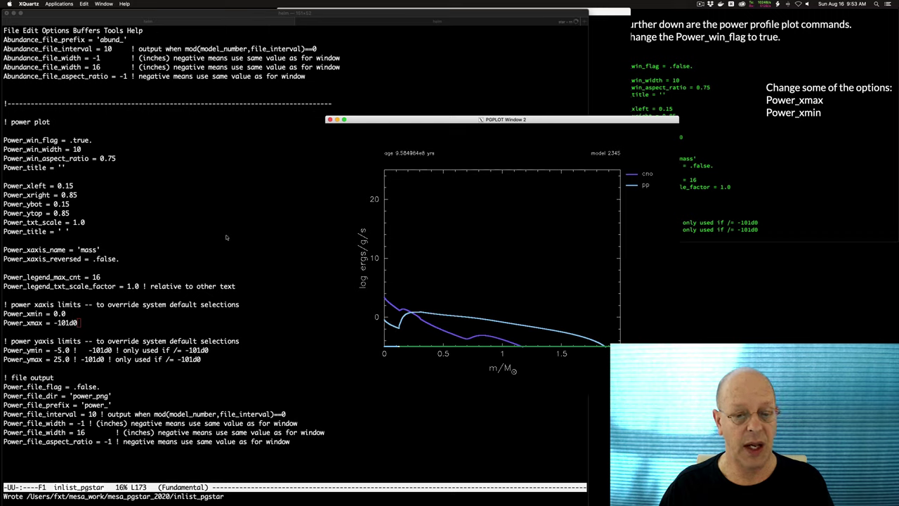
- Set Power_ymax to 15.0 under the power y-axis limits, save inlist_pgstar and bring PGPLOT Window 2 to the front
click(187, 266)
key(Down)
key(Down)
key(Down)
key(Down)
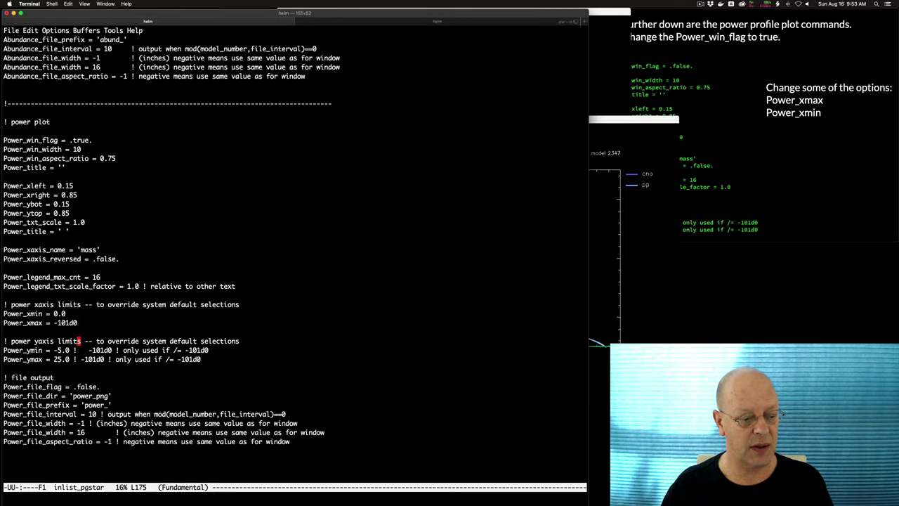
key(Left)
key(Left)
key(Left)
key(Left)
key(Left)
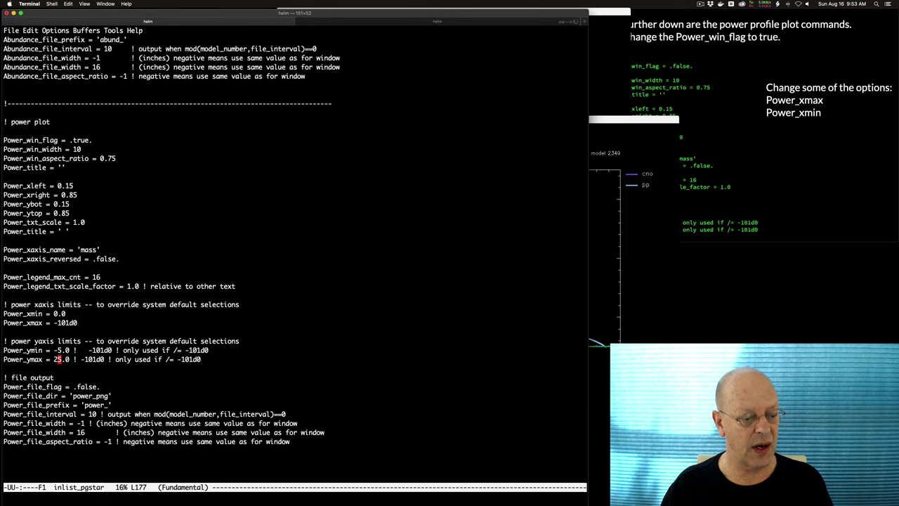
key(BackSpace)
text(1)
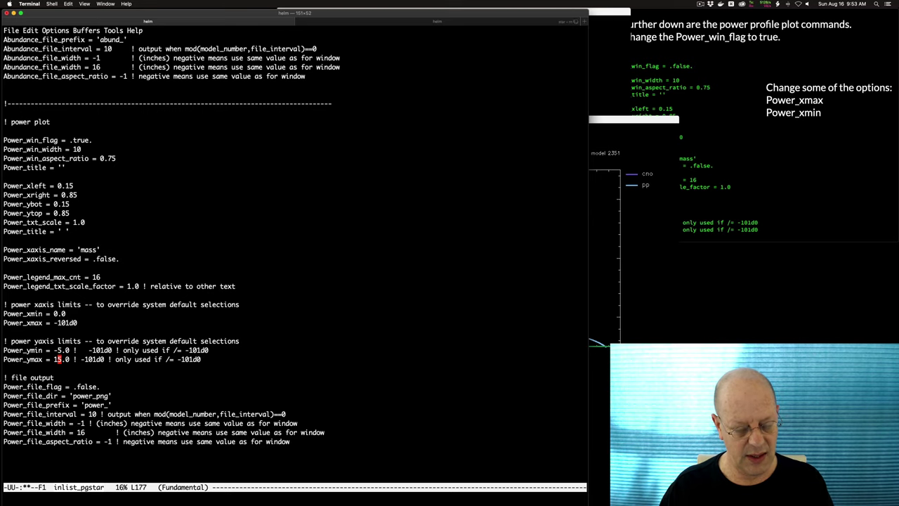
key(ctrl+x)
key(ctrl+s)
click(610, 194)
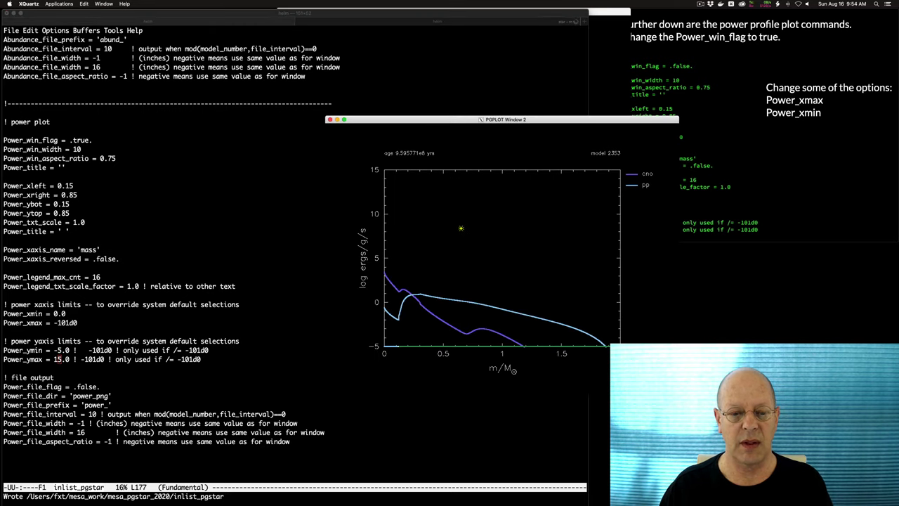
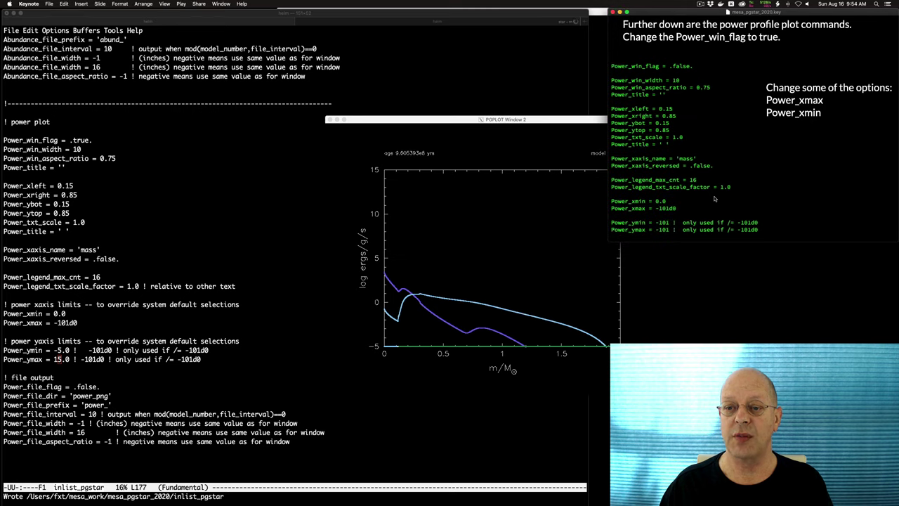
- Advance the Keynote slides to the Kippenhahn plot commands and show the "Kippenhahn diagram history plot" section of inlist_pgstar in Terminal
click(715, 199)
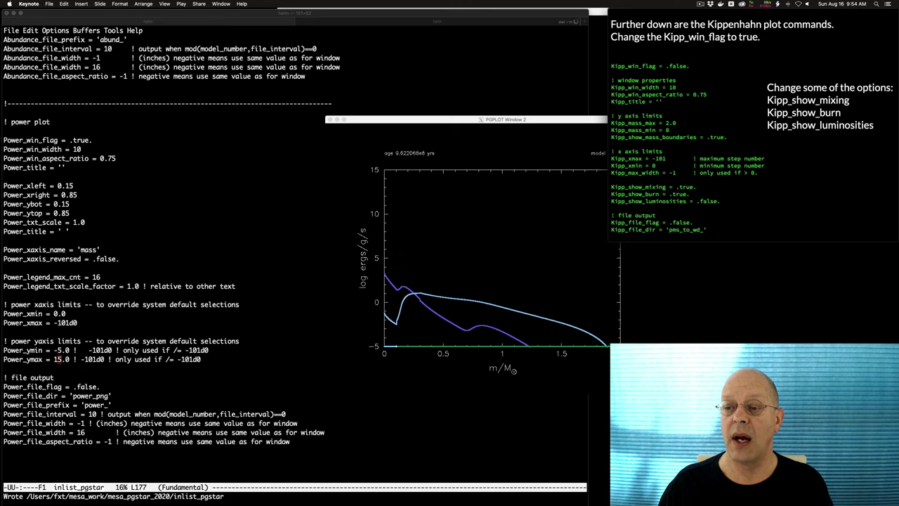
click(273, 175)
key(ctrl+v)
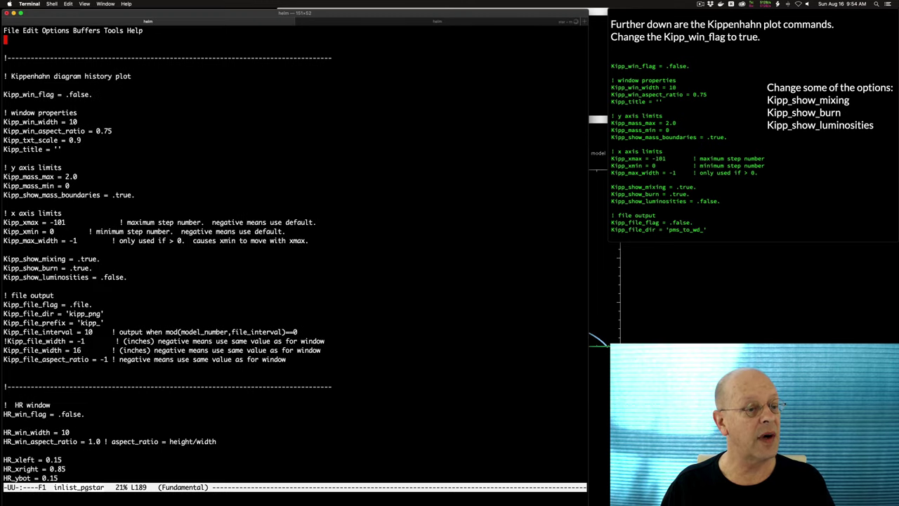
- Set Kipp_win_flag to .true. in the Kippenhahn section, save inlist_pgstar and reposition PGPLOT Window 3
key(Down)
key(Down)
key(Down)
key(Down)
key(Down)
key(Down)
key(ctrl+e)
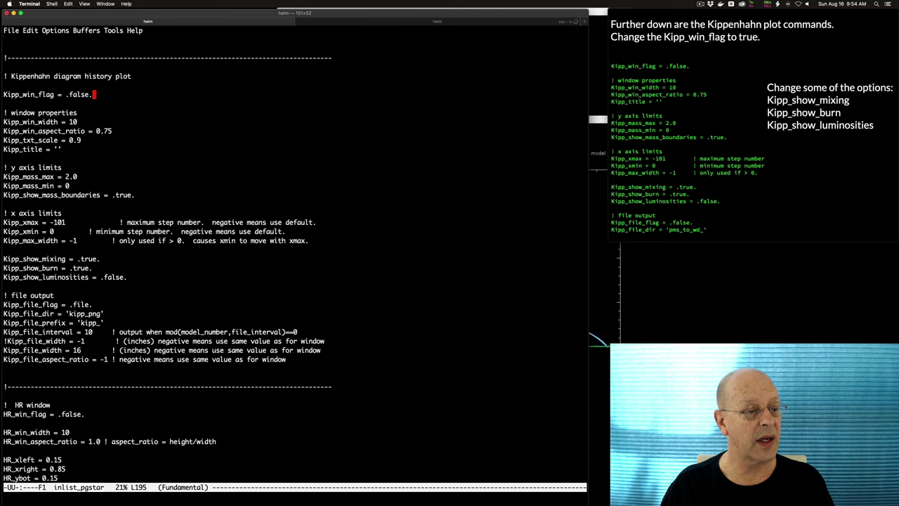
key(Left)
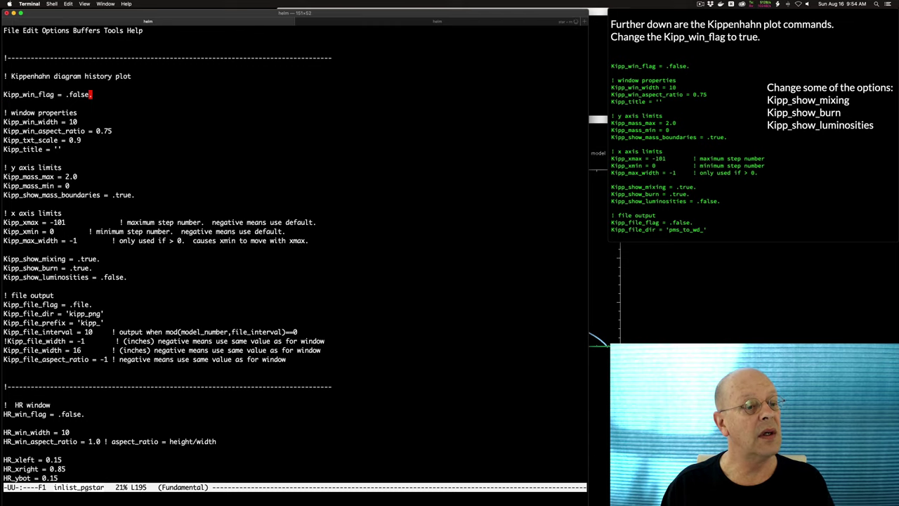
key(BackSpace)
key(BackSpace)
key(BackSpace)
key(BackSpace)
key(BackSpace)
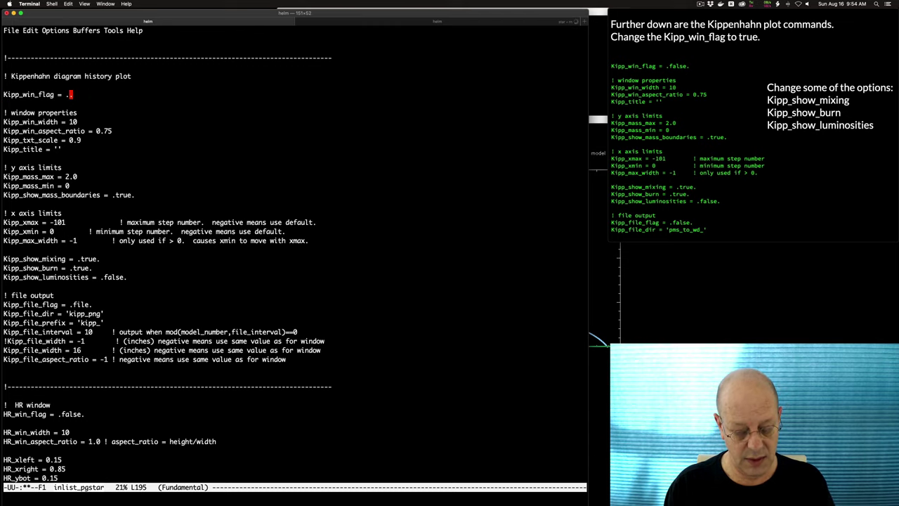
text(true)
key(ctrl+x)
key(ctrl+s)
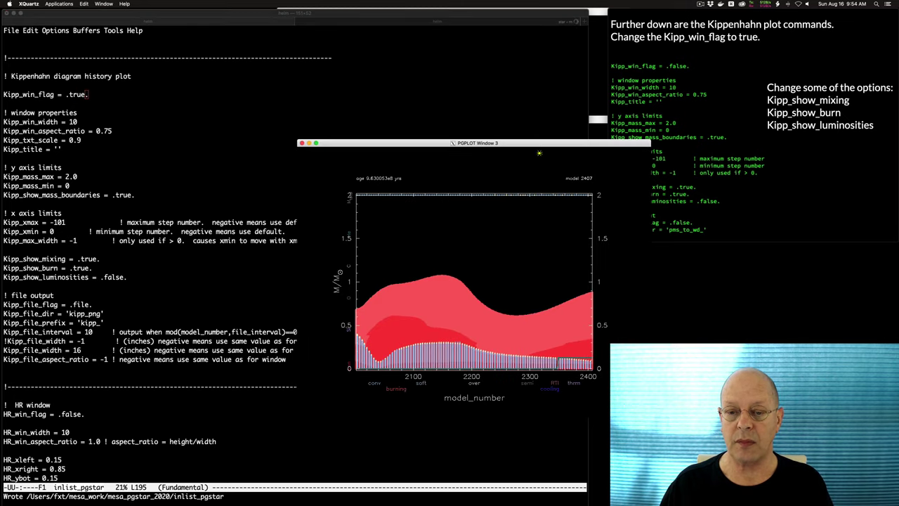
drag(539, 144, 554, 140)
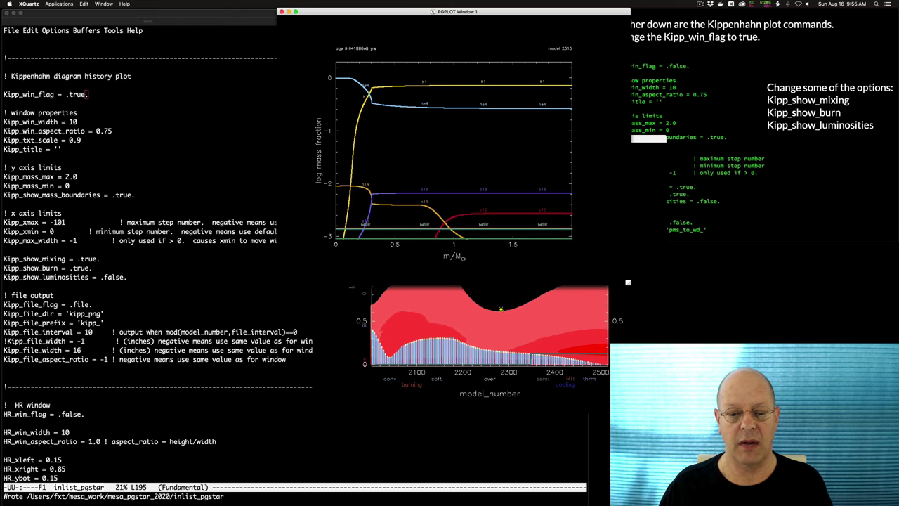
- Set Kipp_show_mass_boundaries to .false. under the Kippenhahn plot's y-axis limits in inlist_pgstar
click(191, 259)
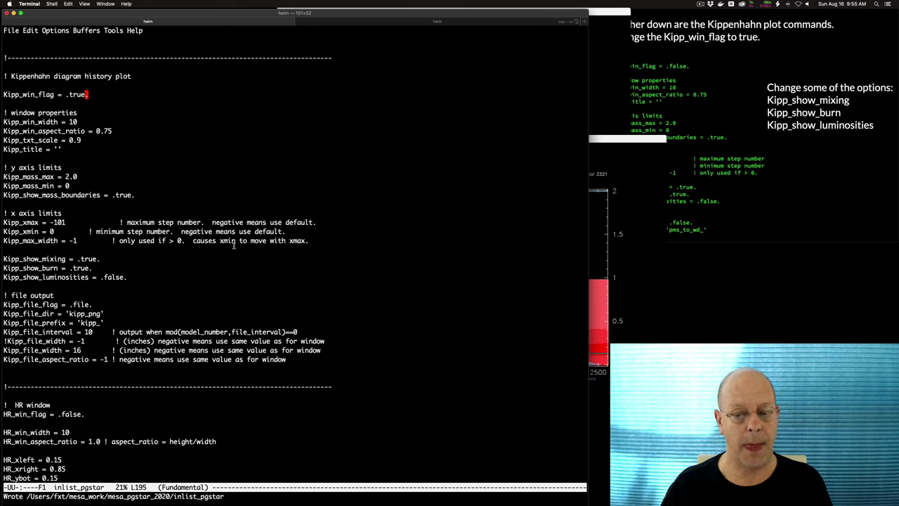
key(Down)
key(Down)
key(Down)
key(Down)
key(Down)
key(Down)
key(Down)
key(Down)
key(Down)
key(Down)
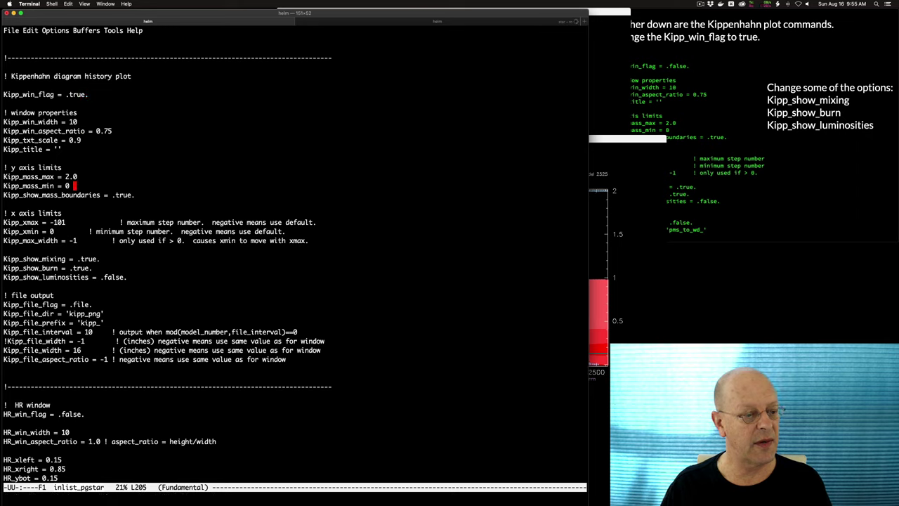
key(Down)
key(Down)
key(Up)
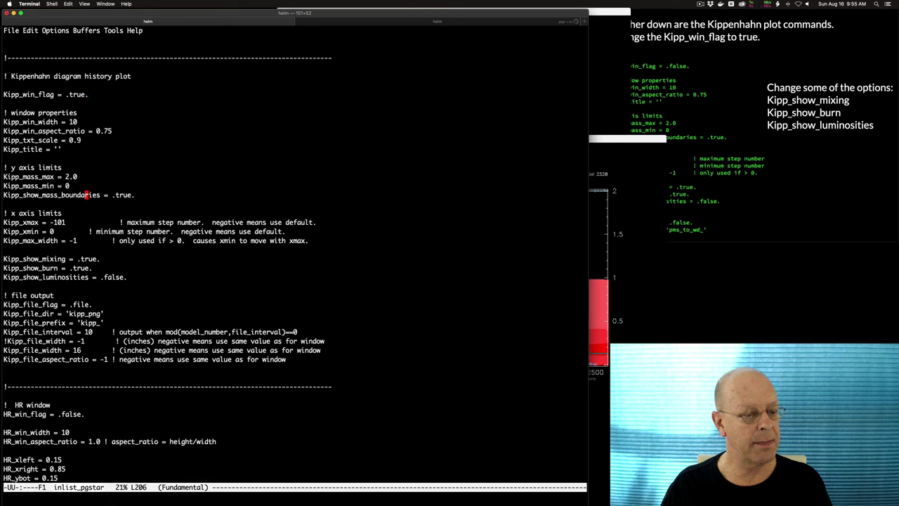
key(ctrl+e)
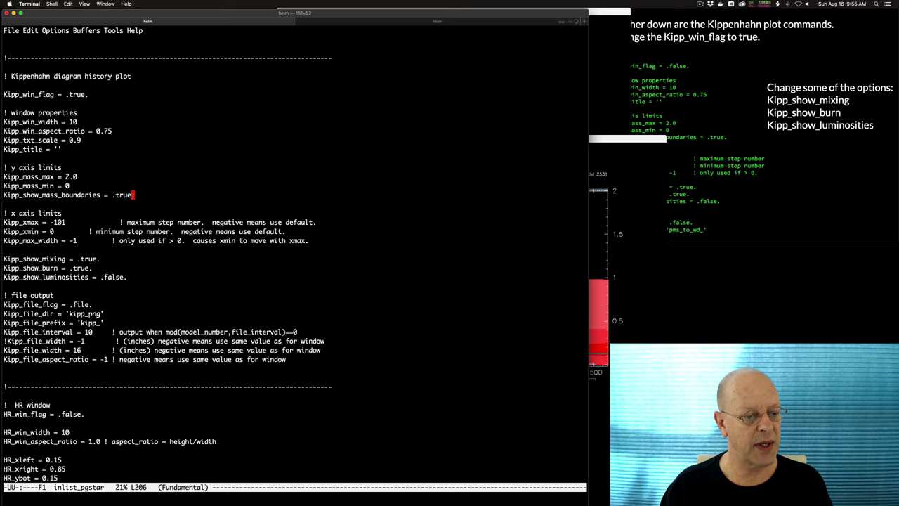
key(BackSpace)
key(BackSpace)
key(BackSpace)
key(BackSpace)
text(fasle)
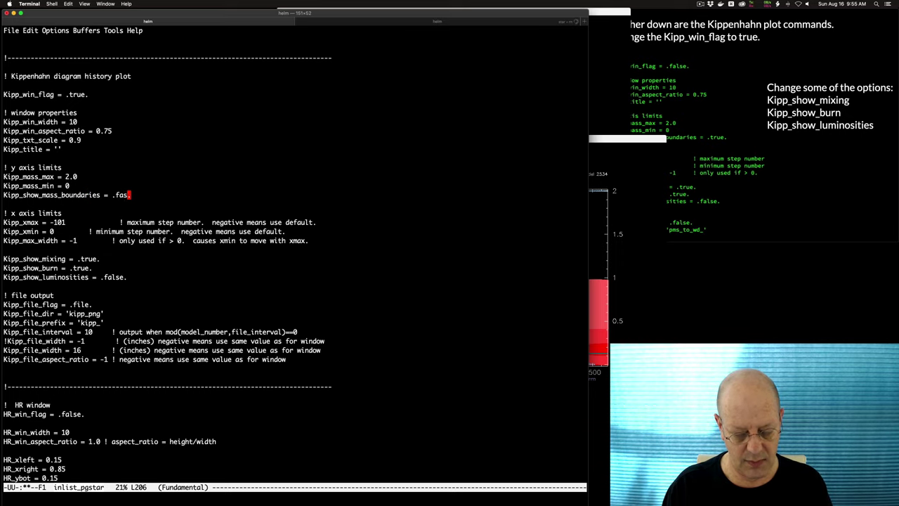
key(BackSpace)
key(BackSpace)
key(BackSpace)
key(BackSpace)
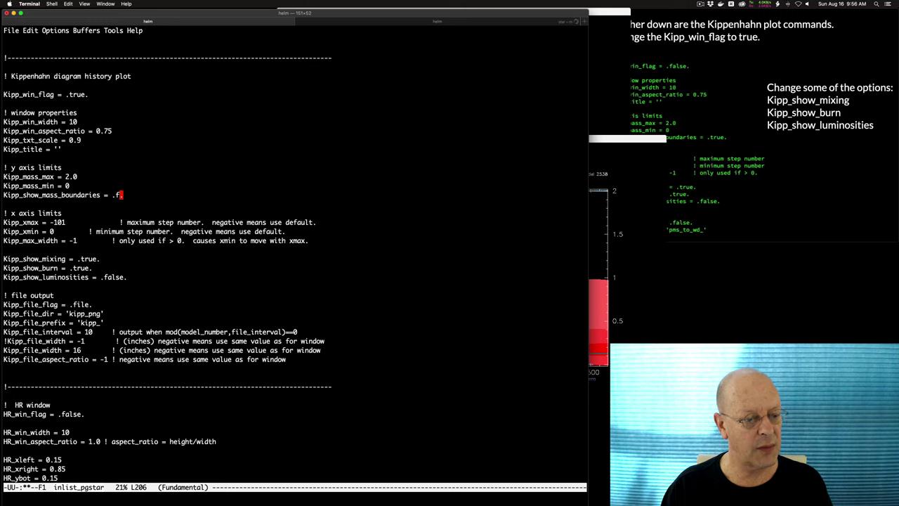
text(alse)
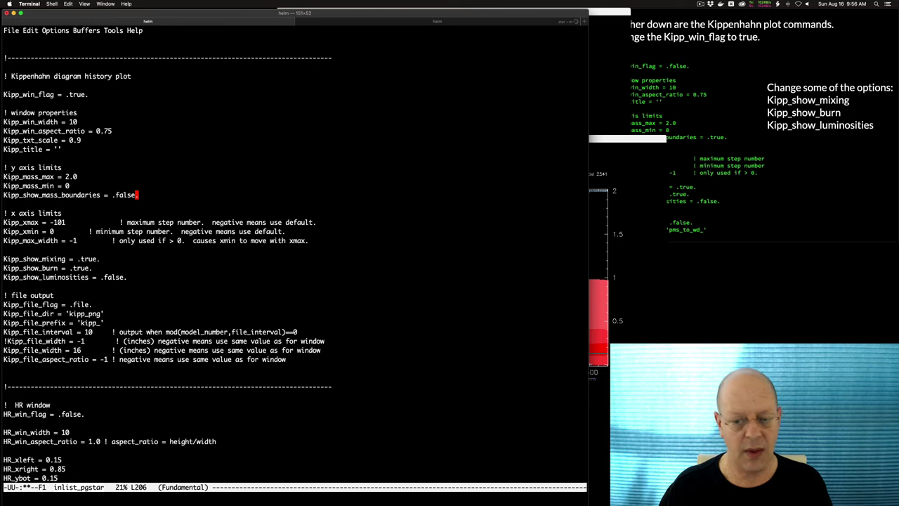
- Save inlist_pgstar to apply the hidden mass boundaries to the Kippenhahn plot
key(ctrl+x)
key(ctrl+s)
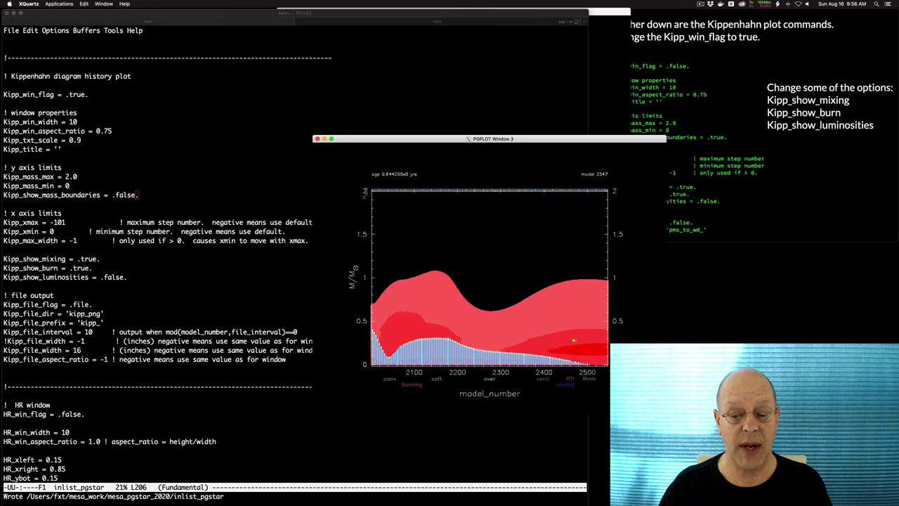
- Set Kipp_show_mass_boundaries back to .true. under the Kippenhahn y-axis limits and save inlist_pgstar
click(247, 224)
key(BackSpace)
key(BackSpace)
key(BackSpace)
key(BackSpace)
key(BackSpace)
key(BackSpace)
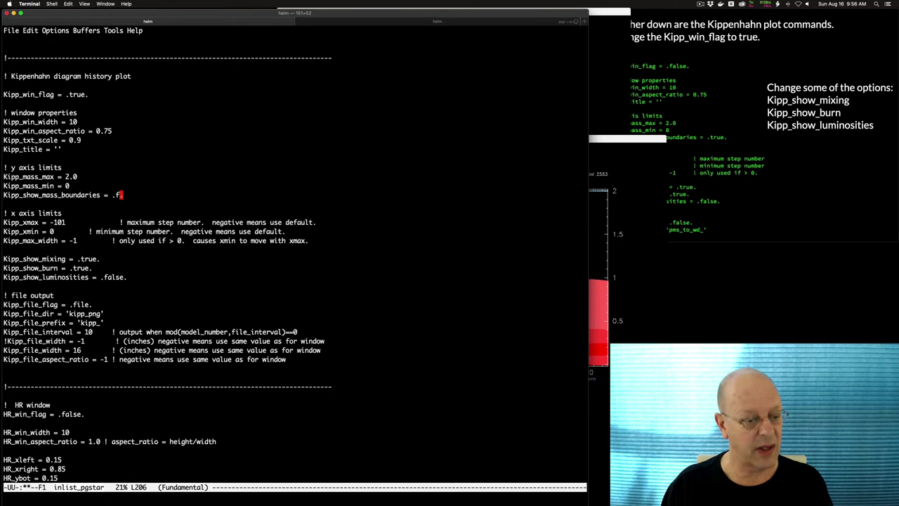
text(true.)
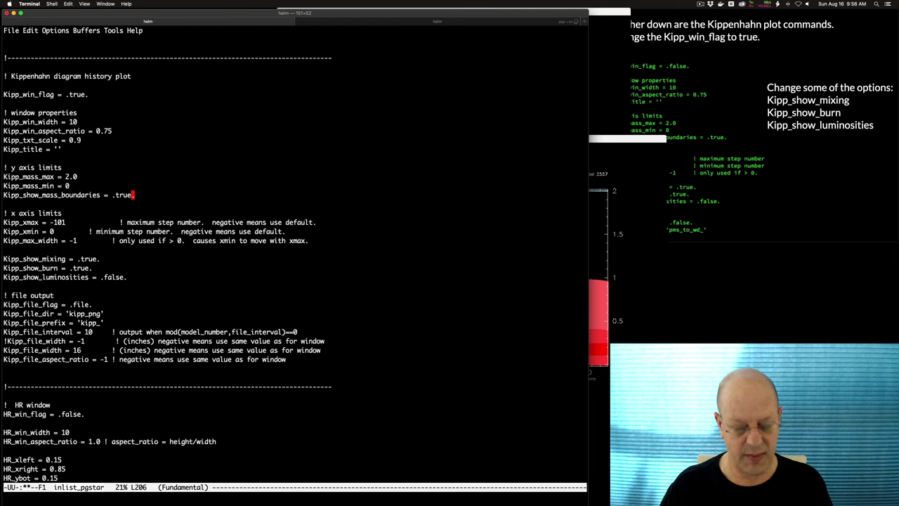
key(ctrl+x)
key(ctrl+s)
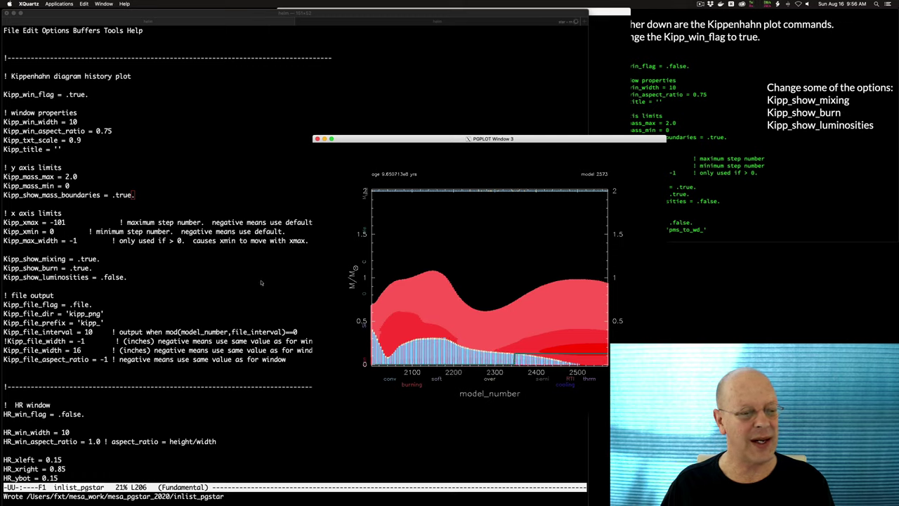
- Set Kipp_show_mixing to .false. in the Kippenhahn section and save inlist_pgstar
click(209, 215)
key(Down)
key(Down)
key(Down)
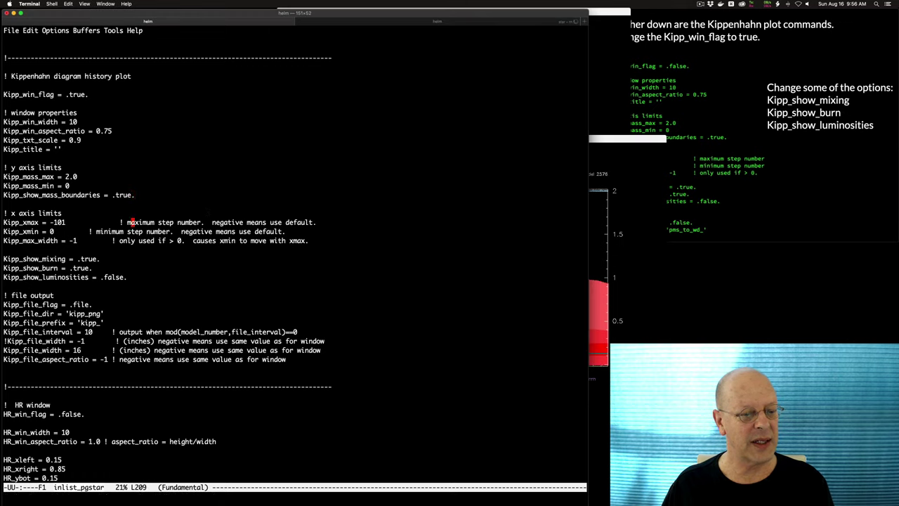
key(ctrl+a)
key(Down)
key(Down)
key(Down)
key(Down)
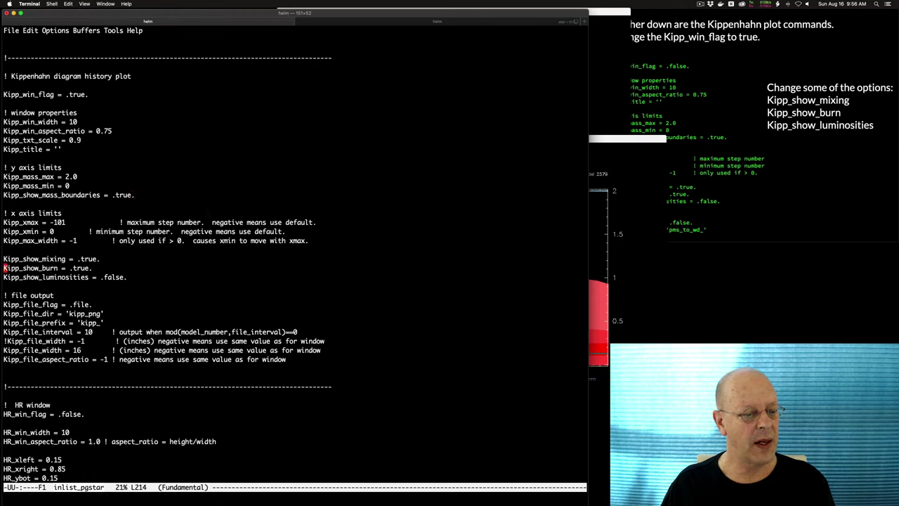
key(ctrl+e)
key(BackSpace)
key(BackSpace)
key(BackSpace)
key(BackSpace)
key(BackSpace)
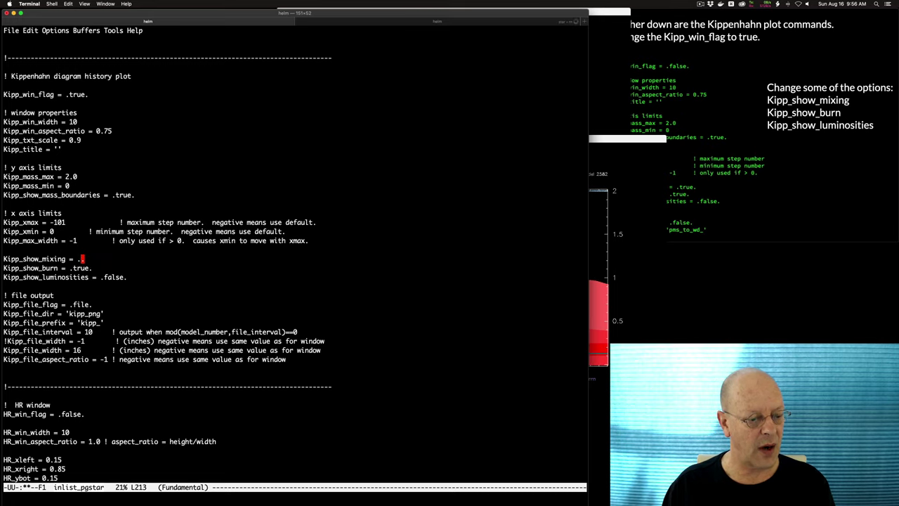
text(false.)
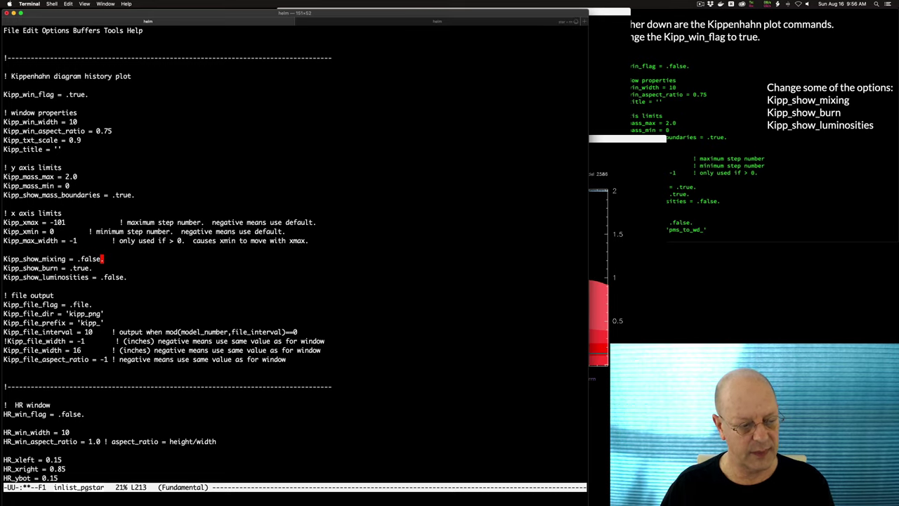
key(ctrl+x)
key(ctrl+s)
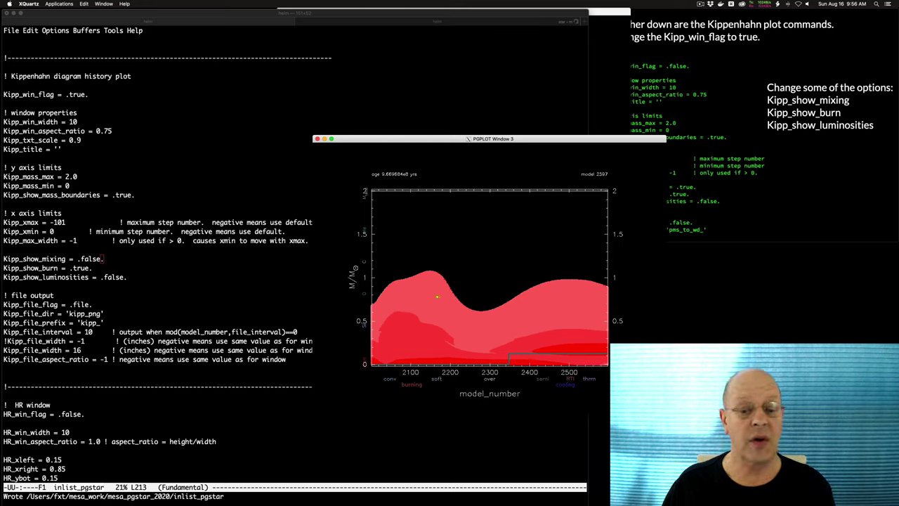
- Restore Kipp_show_mixing to .true. in the Kippenhahn section of inlist_pgstar
click(236, 289)
key(BackSpace)
key(BackSpace)
key(BackSpace)
key(BackSpace)
key(BackSpace)
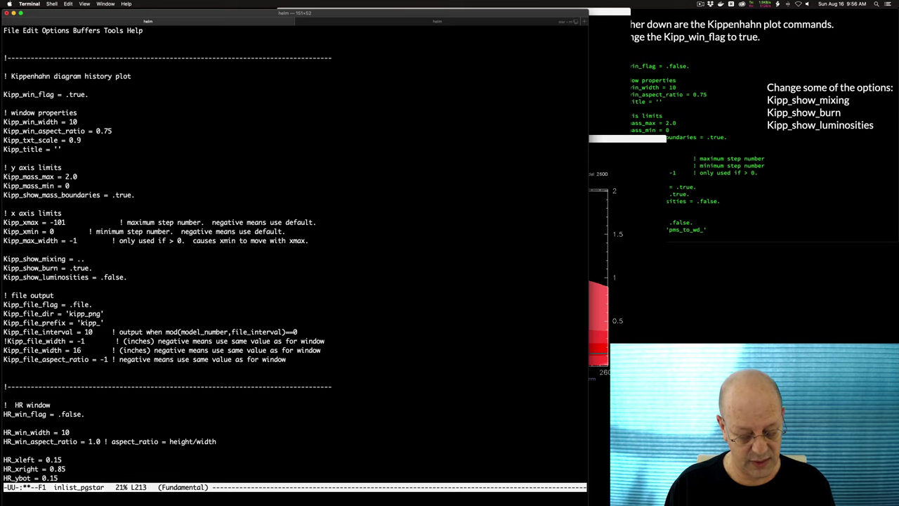
text(true)
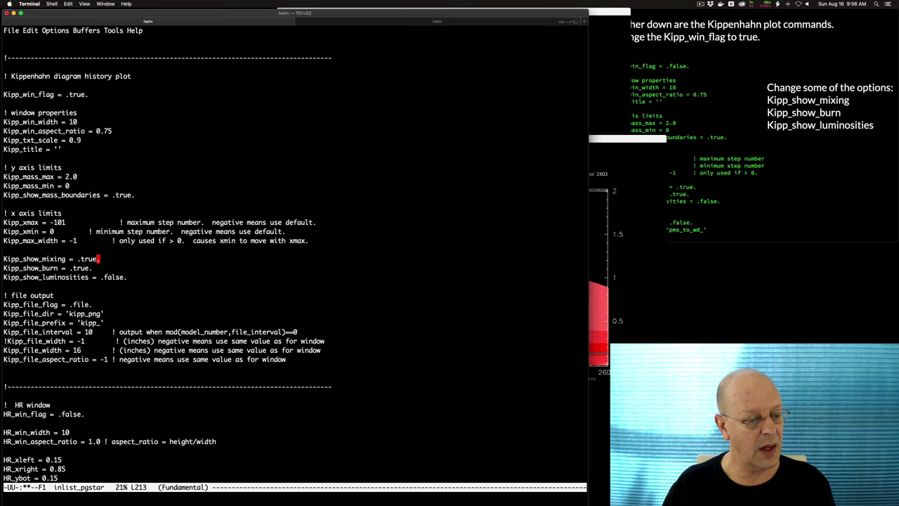
- Set Kipp_show_burn to .false., save inlist_pgstar and bring PGPLOT Window 3 to the front
key(Down)
key(Left)
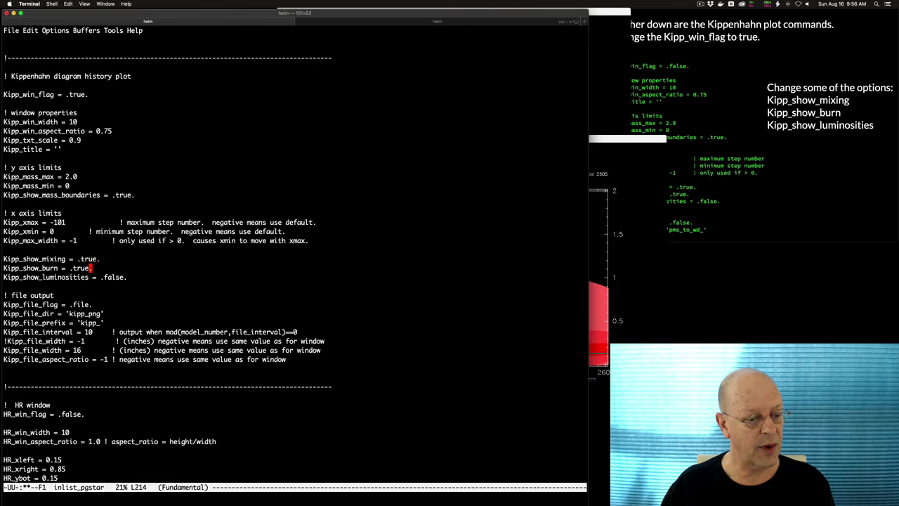
key(BackSpace)
key(BackSpace)
key(BackSpace)
key(BackSpace)
text(false)
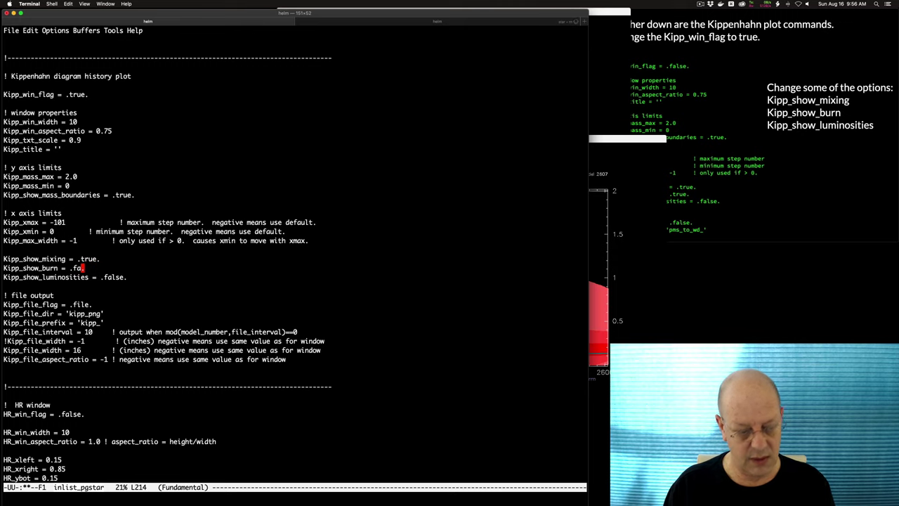
key(ctrl+x)
key(ctrl+s)
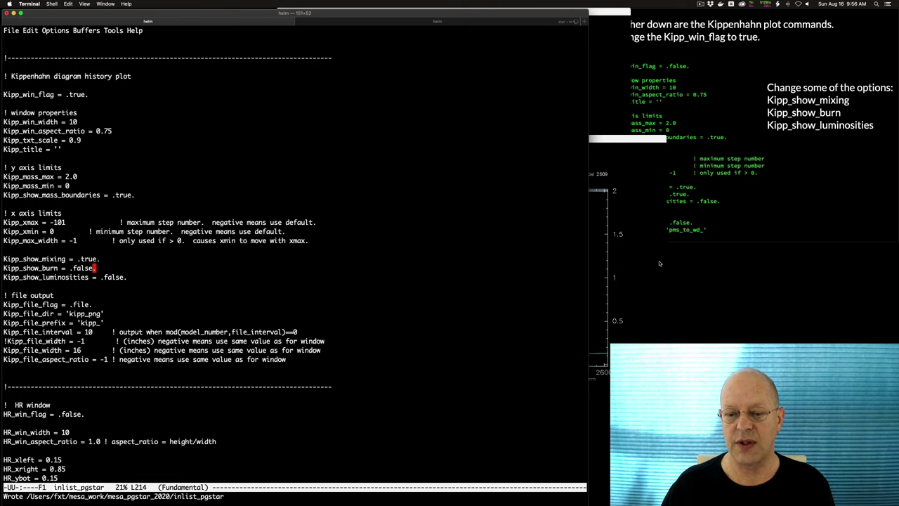
click(615, 265)
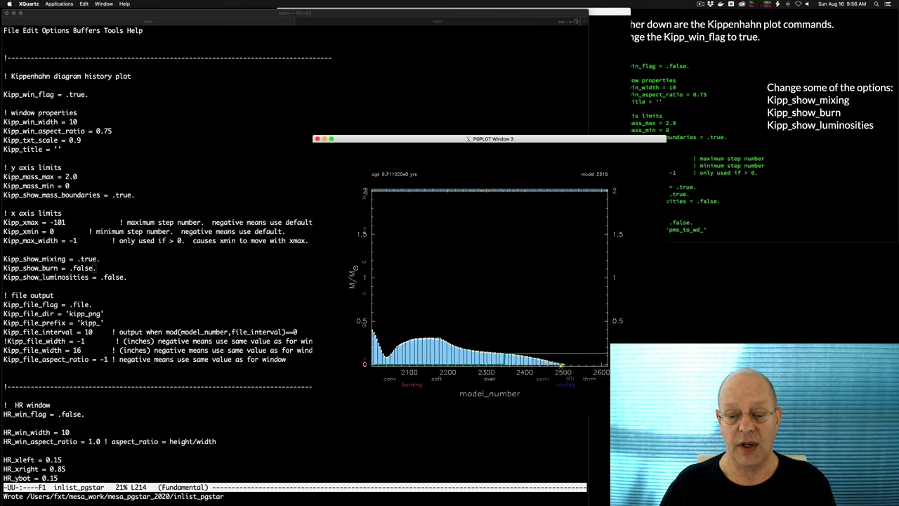
- Return to Terminal, set Kipp_show_burn back to .true. and save inlist_pgstar
click(213, 282)
key(BackSpace)
key(BackSpace)
key(BackSpace)
key(BackSpace)
key(BackSpace)
key(BackSpace)
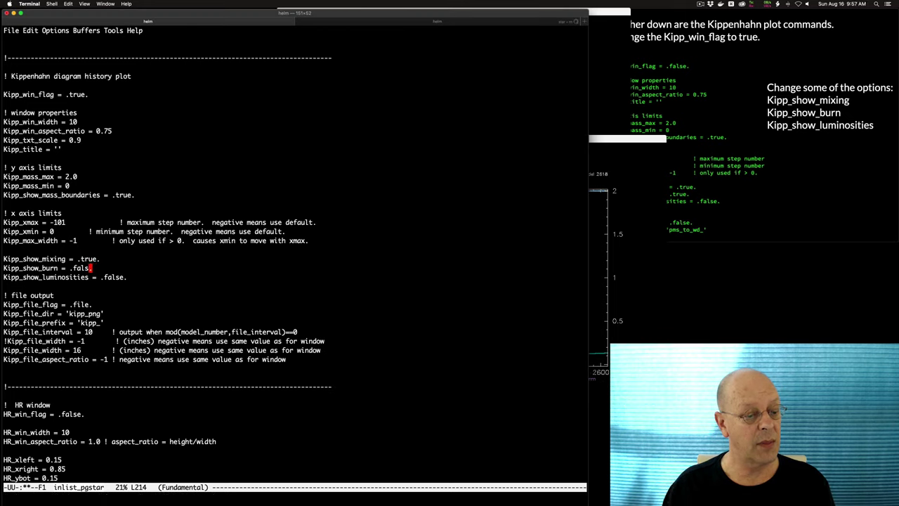
text(true.)
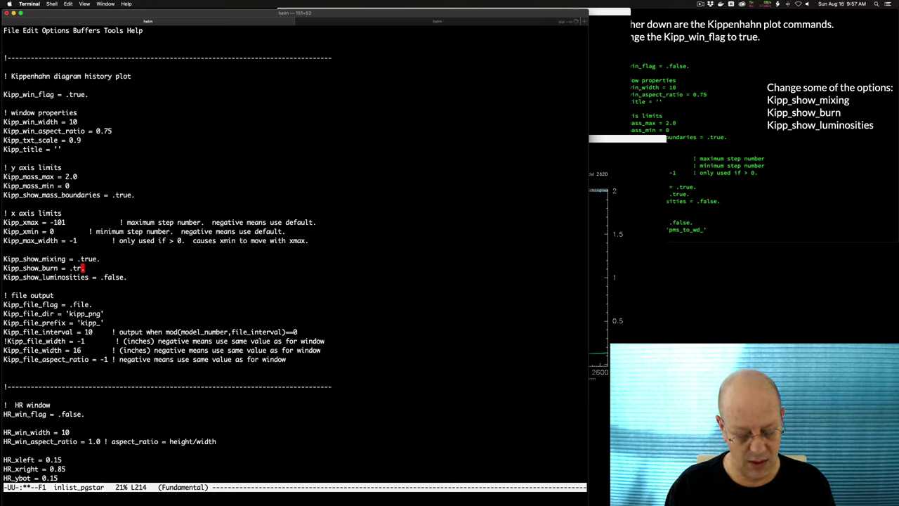
key(ctrl+x)
key(ctrl+s)
- Set Kipp_show_luminosities to .true. in the Kippenhahn section and save inlist_pgstar
key(Down)
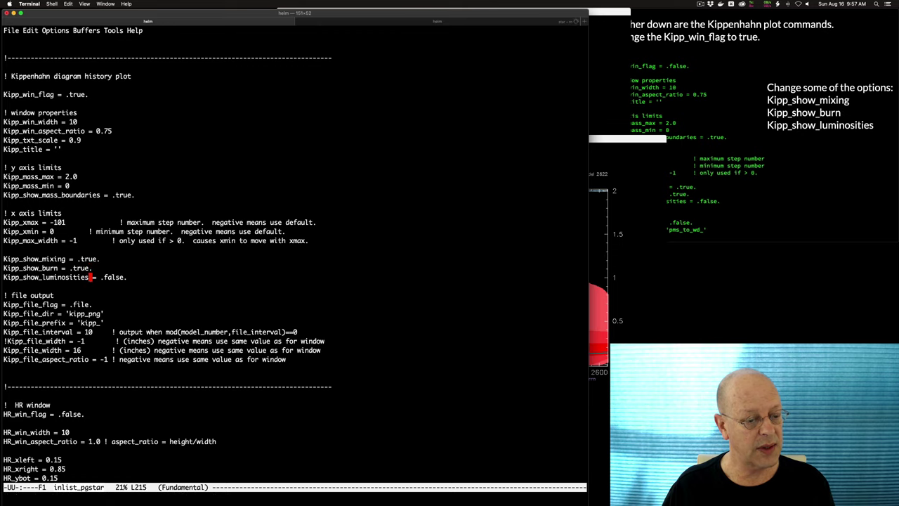
key(ctrl+e)
key(BackSpace)
key(BackSpace)
key(BackSpace)
key(BackSpace)
key(BackSpace)
key(BackSpace)
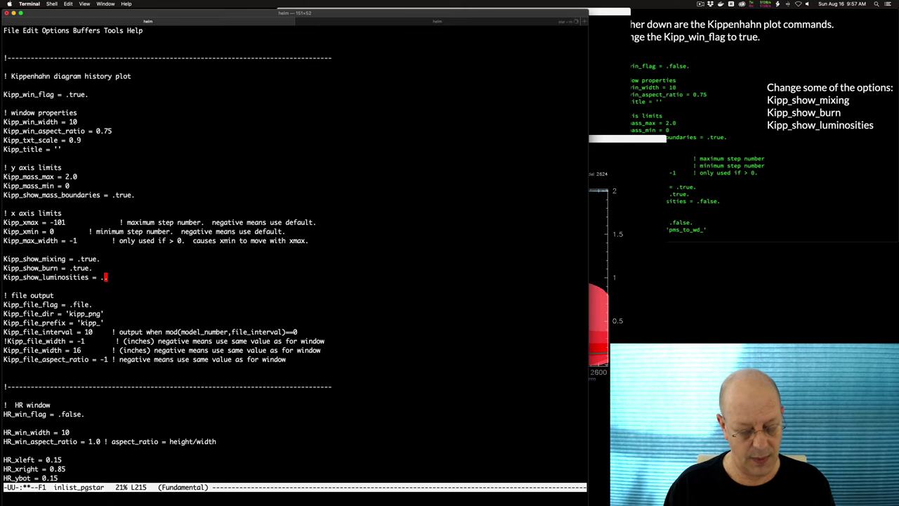
text(true.)
key(ctrl+x)
key(ctrl+s)
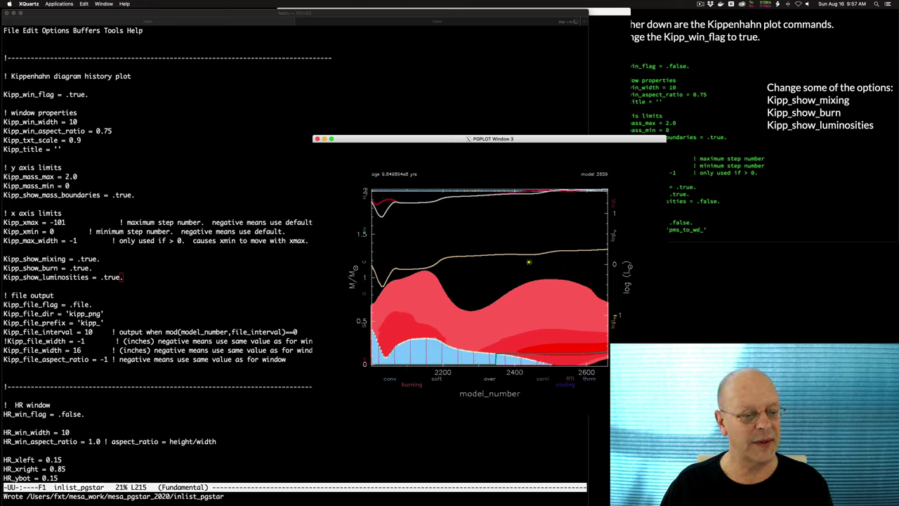
- Set Kipp_file_flag to .false. under the Kippenhahn plot's file output settings and save inlist_pgstar
click(243, 273)
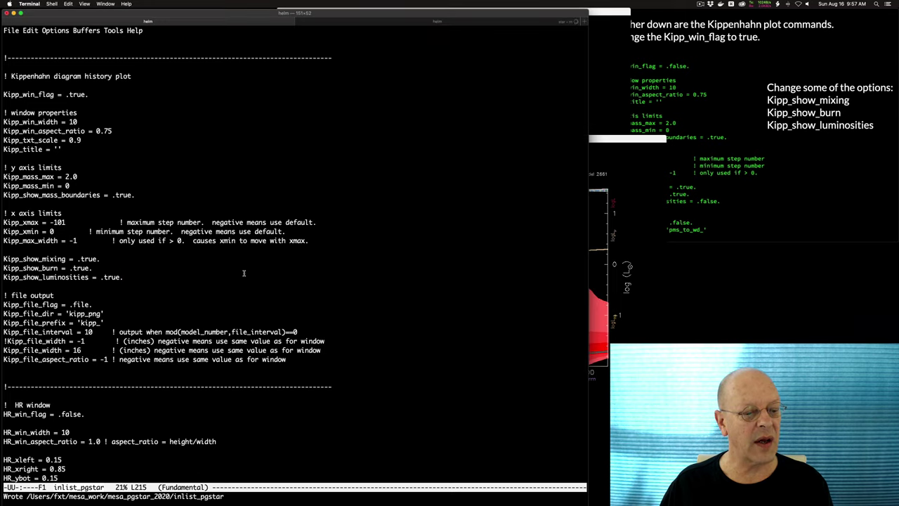
key(Down)
key(Down)
key(Down)
key(Down)
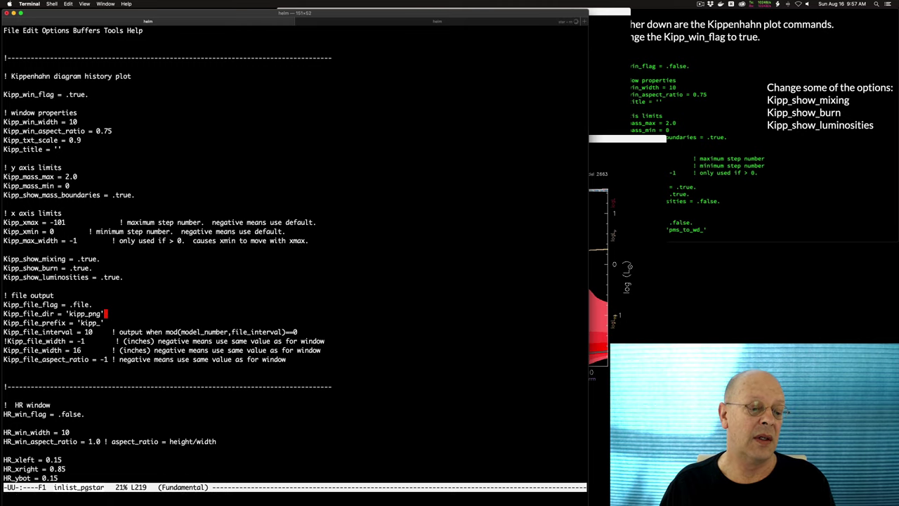
key(ctrl+a)
key(Down)
key(Down)
key(Down)
key(Down)
key(Down)
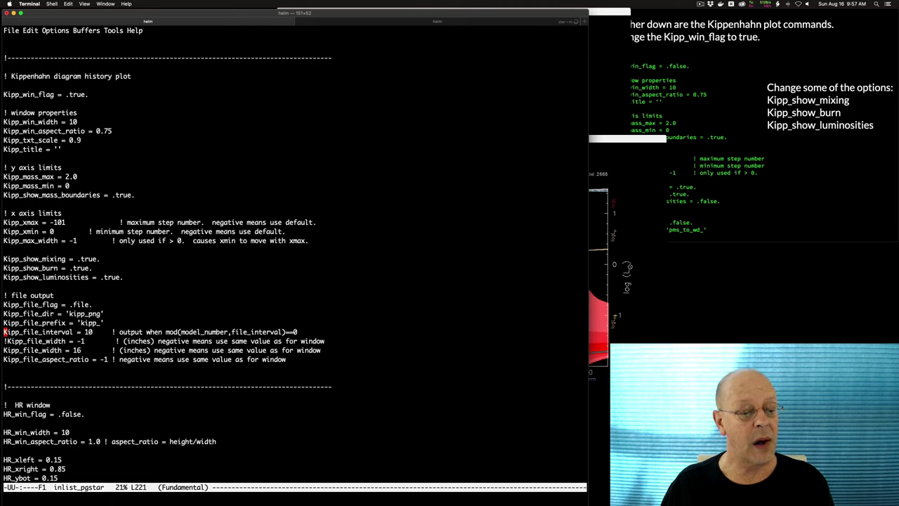
key(Up)
key(Up)
key(Up)
key(Up)
key(Up)
key(Up)
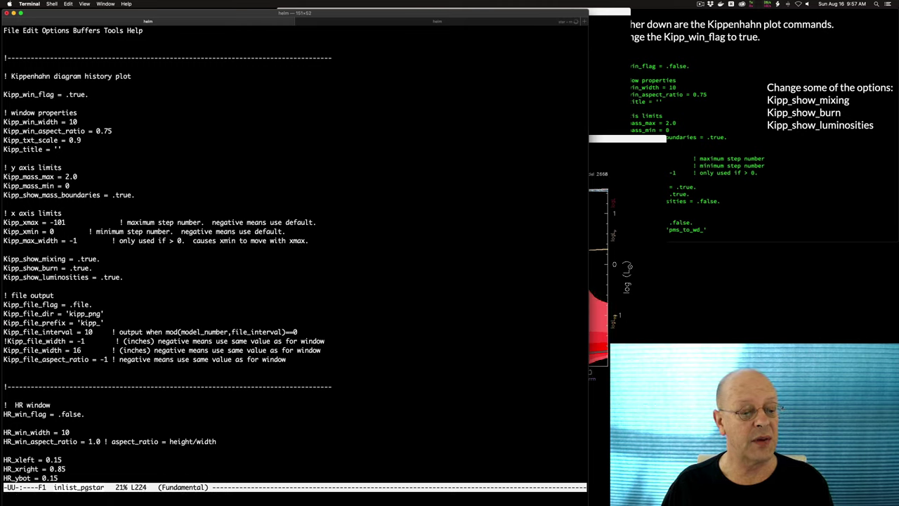
key(ctrl+e)
key(BackSpace)
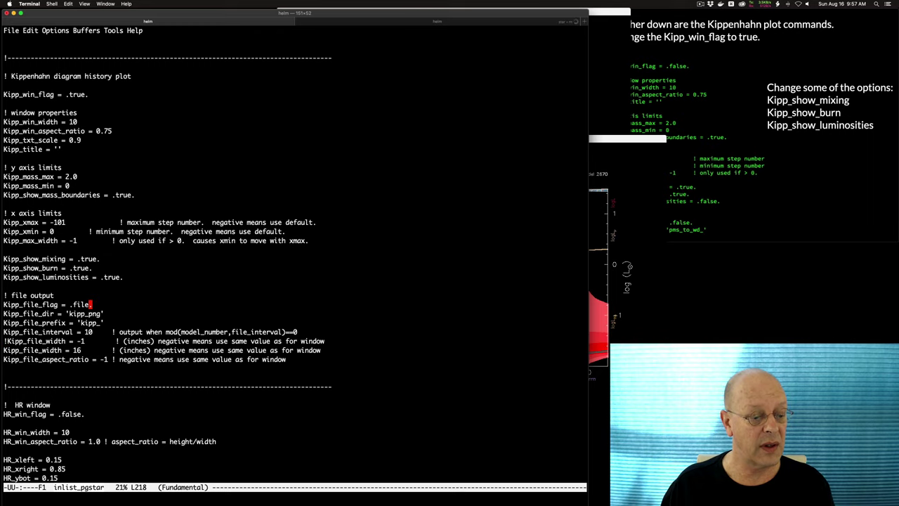
key(BackSpace)
key(BackSpace)
key(BackSpace)
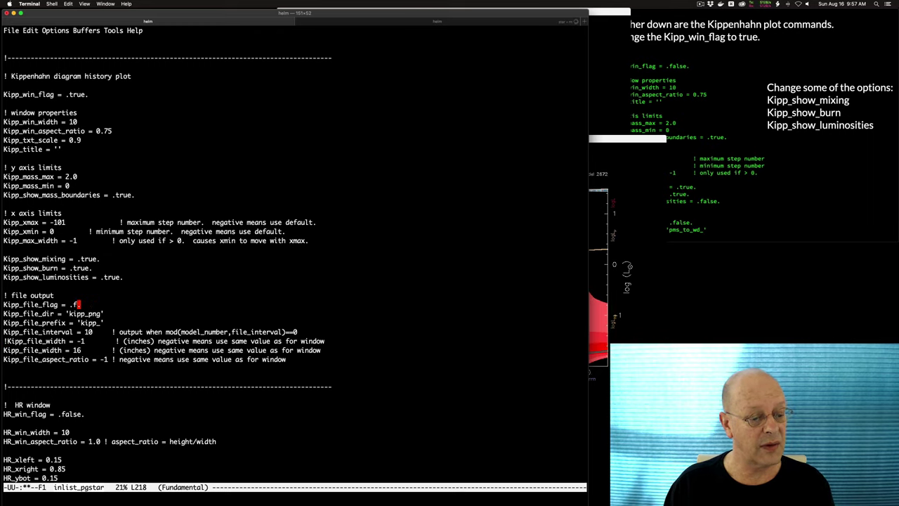
text(lse)
key(ctrl+x)
key(ctrl+s)
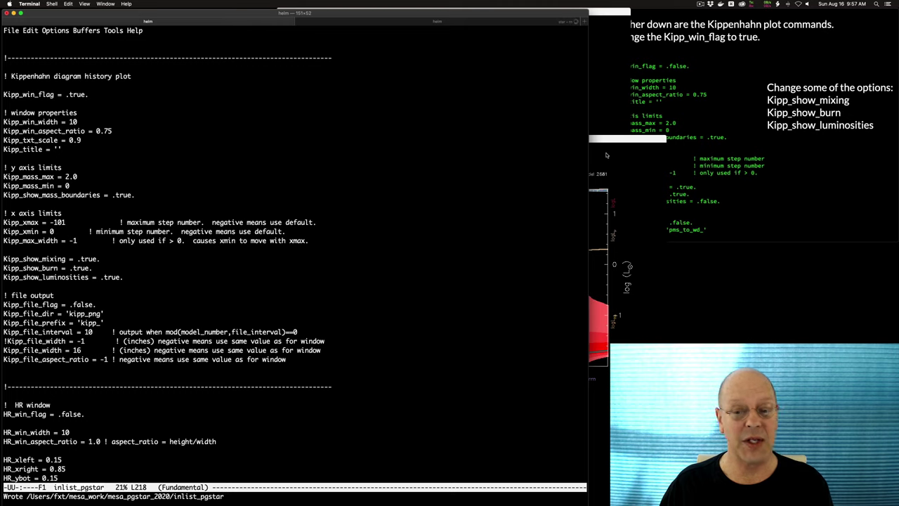
- Advance the Keynote slides to the HR Diagram plot commands and go to the end of the HR_win_flag line in inlist_pgstar in Terminal
click(731, 130)
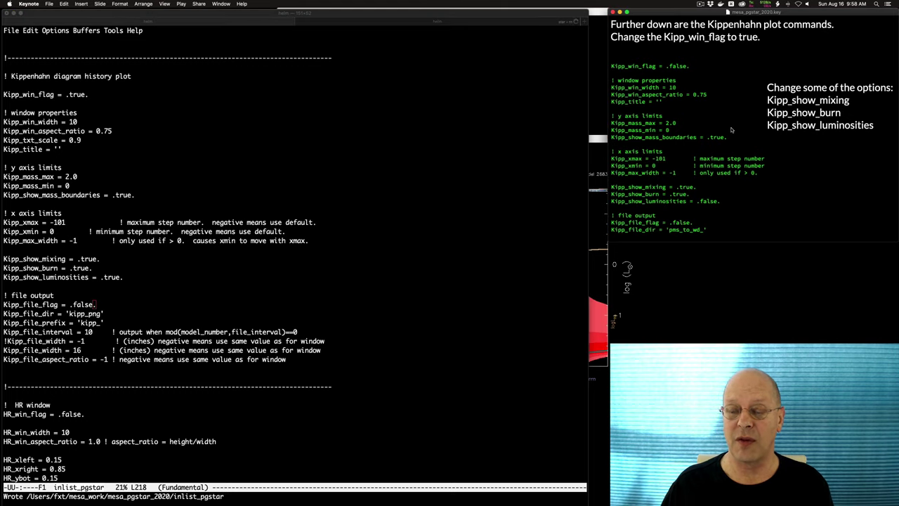
click(730, 130)
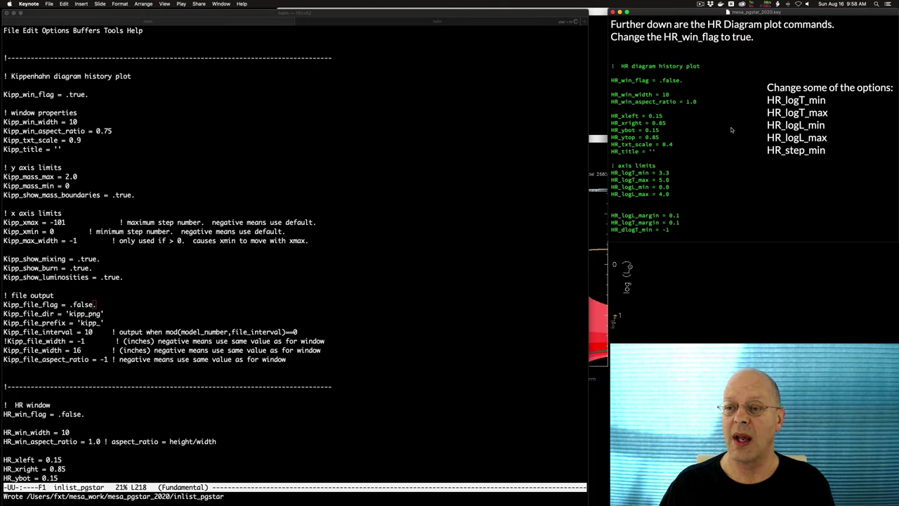
click(464, 210)
key(Down)
key(Down)
key(Down)
key(Down)
key(Down)
key(Down)
key(Down)
key(Down)
key(Down)
key(Down)
key(Down)
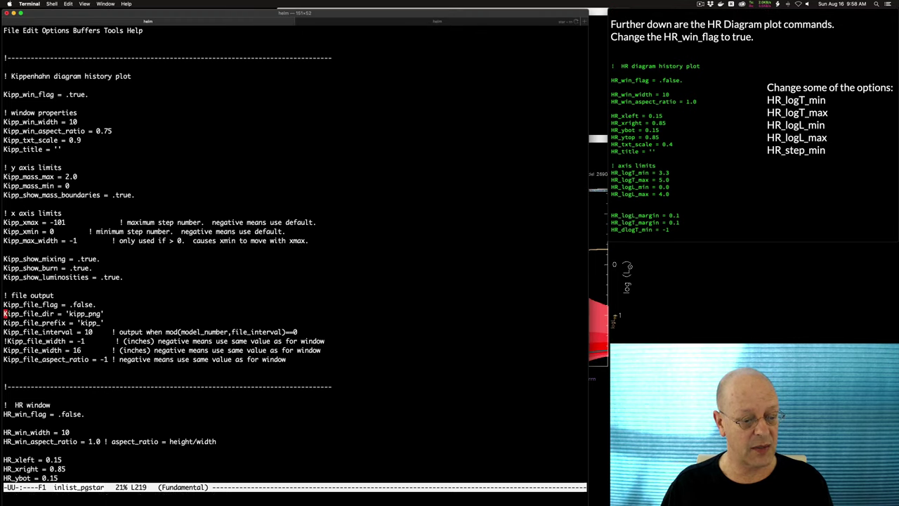
key(Down)
key(ctrl+e)
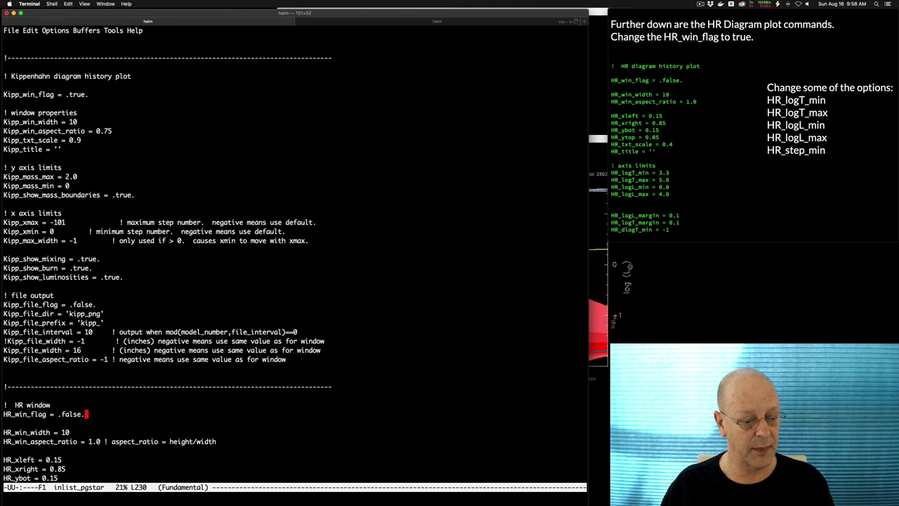
- Set HR_win_flag to .true. in the HR window section, save inlist_pgstar and reposition PGPLOT Window 4
key(BackSpace)
key(BackSpace)
key(BackSpace)
key(BackSpace)
key(BackSpace)
key(BackSpace)
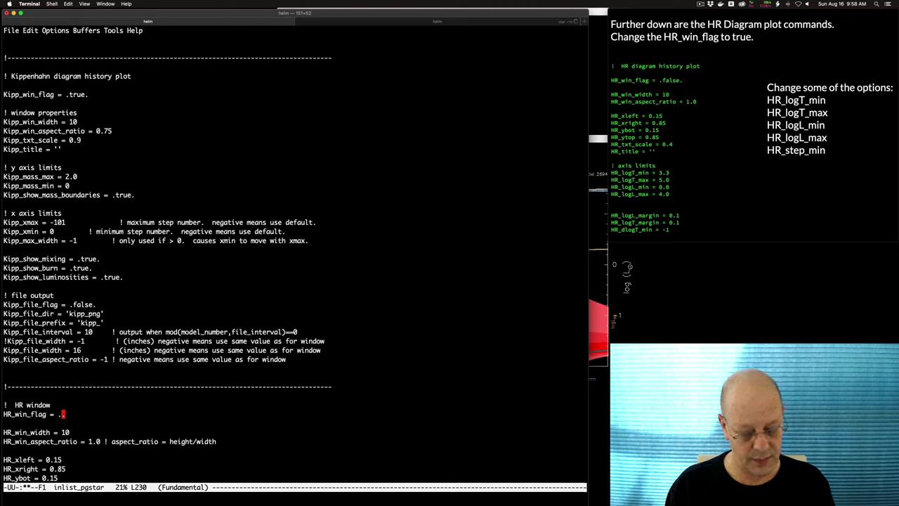
text(true.)
key(ctrl+x)
key(ctrl+s)
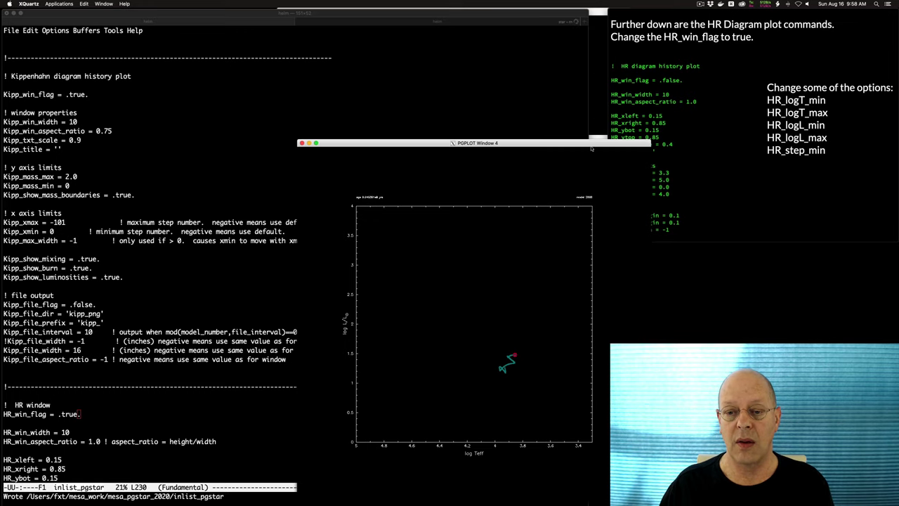
mouse_move(591, 149)
mouse_down()
mouse_move(598, 169)
mouse_move(588, 132)
mouse_up()
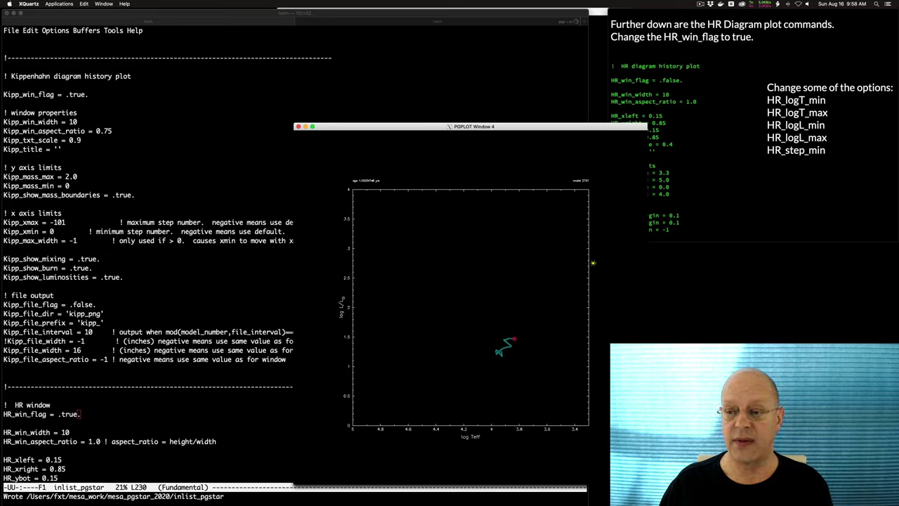
- Set HR_logT_max to 4.4 under the HR window's axis limits in inlist_pgstar in Terminal
click(236, 296)
key(Down)
key(Down)
key(Down)
key(Down)
key(Down)
key(Down)
key(Down)
key(Down)
key(Down)
key(Down)
key(Down)
key(Down)
key(Down)
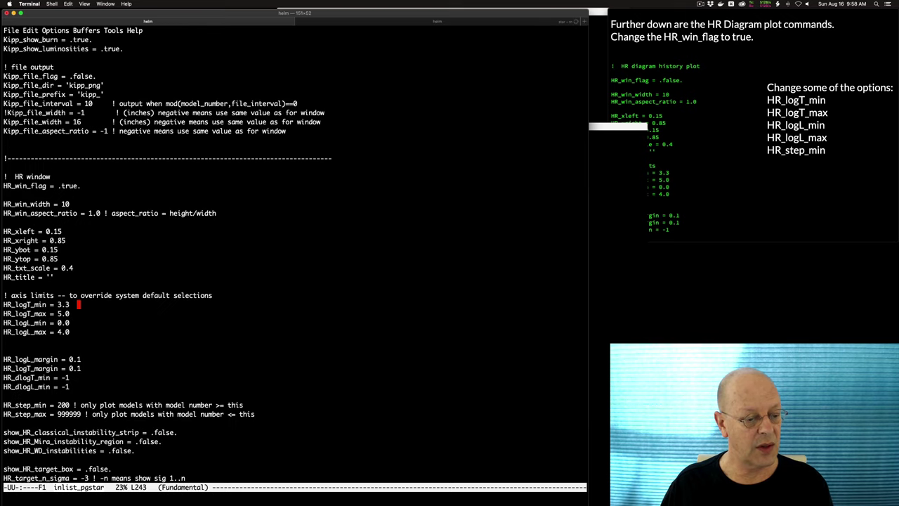
click(603, 268)
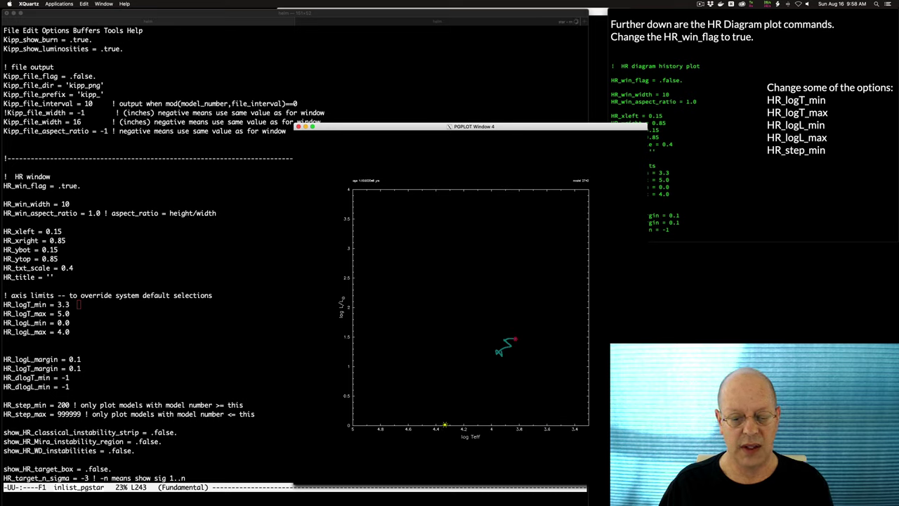
click(229, 376)
key(Down)
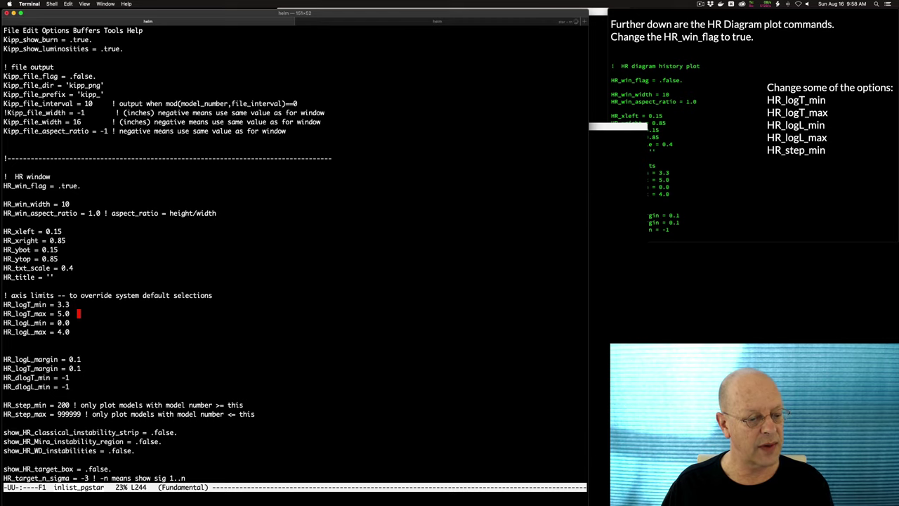
key(Left)
key(BackSpace)
key(BackSpace)
key(Delete)
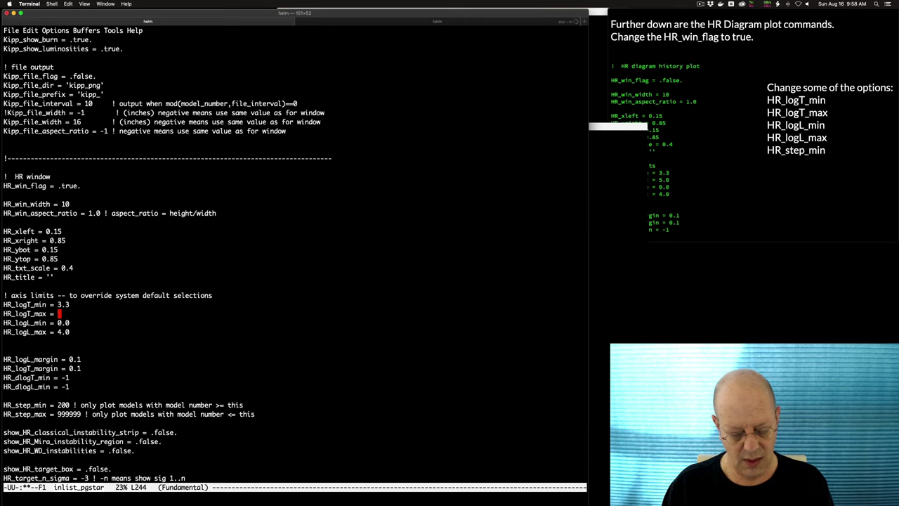
text(4.4)
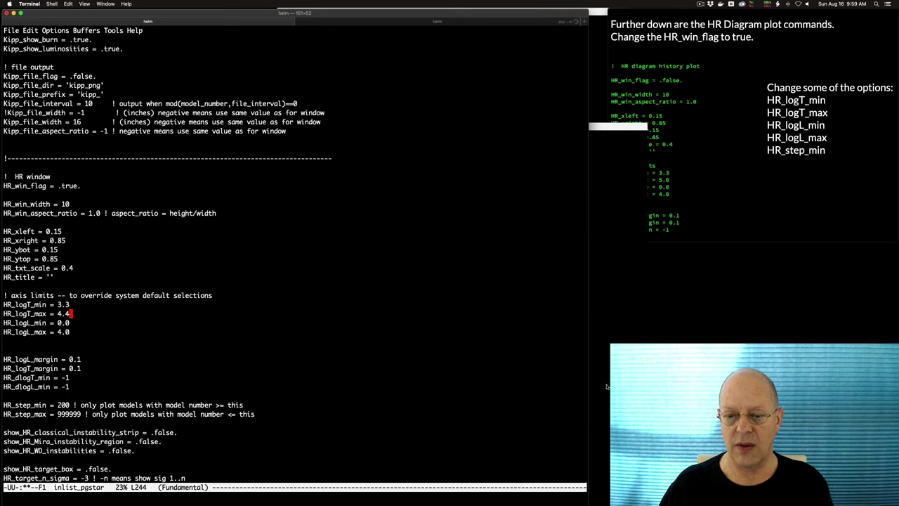
- Check the HR diagram in PGPLOT Window 4, set HR_logL_max to 3.0 and save inlist_pgstar
click(607, 386)
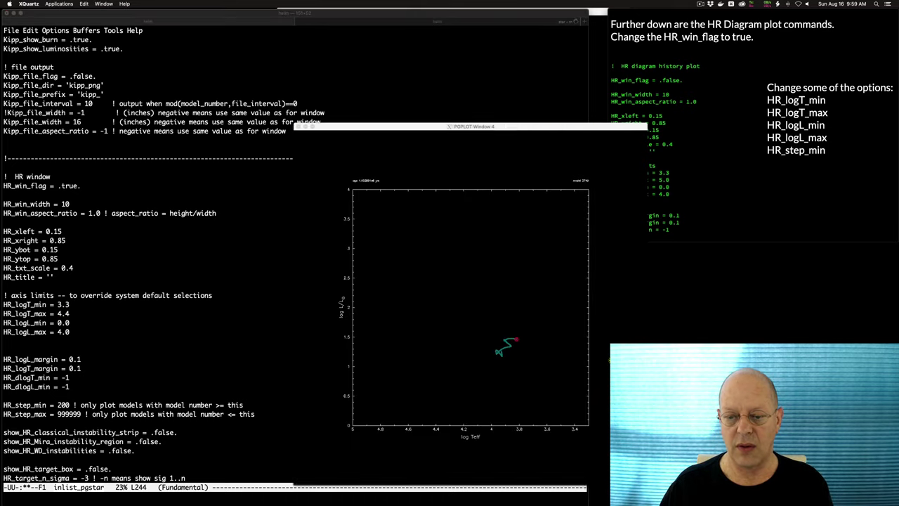
click(200, 325)
key(Down)
key(Down)
key(Left)
key(Left)
key(BackSpace)
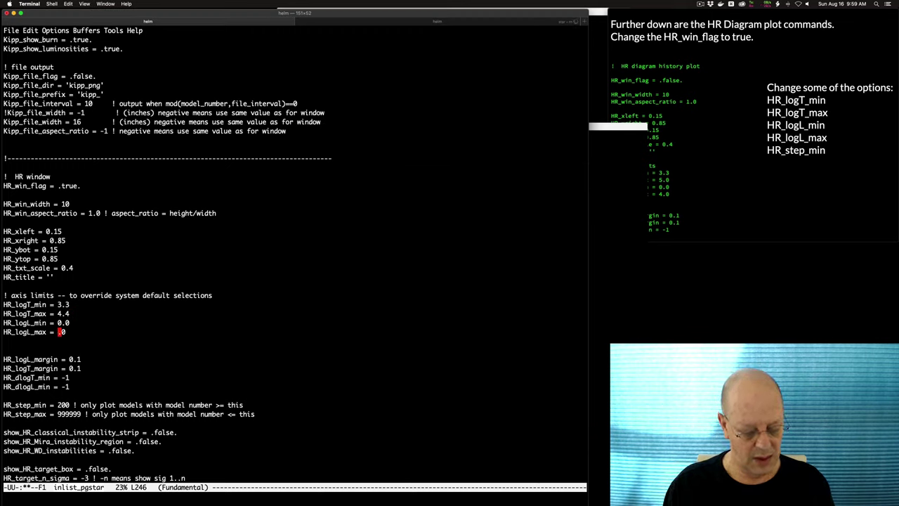
text(3)
key(ctrl+x)
key(ctrl+s)
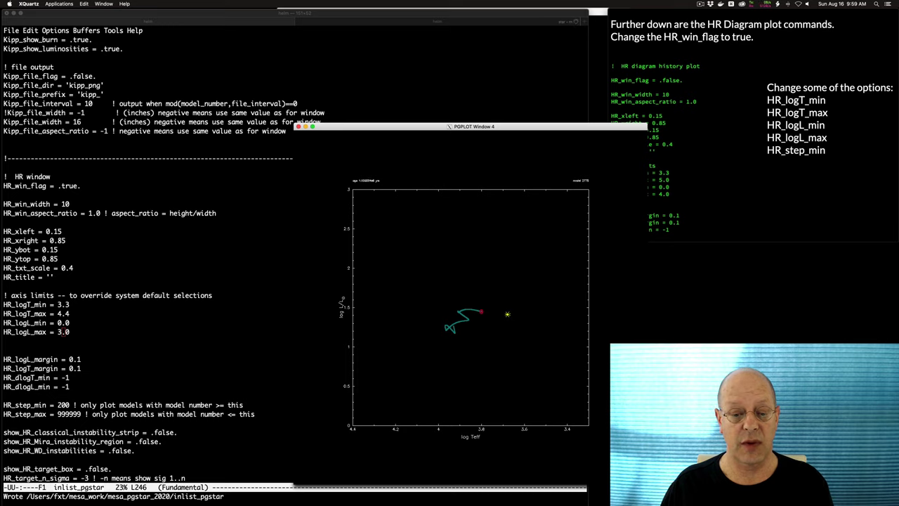
- Narrow the HR diagram's temperature axis by setting HR_logT_min to 3.6 and HR_logT_max to 4.2
click(254, 305)
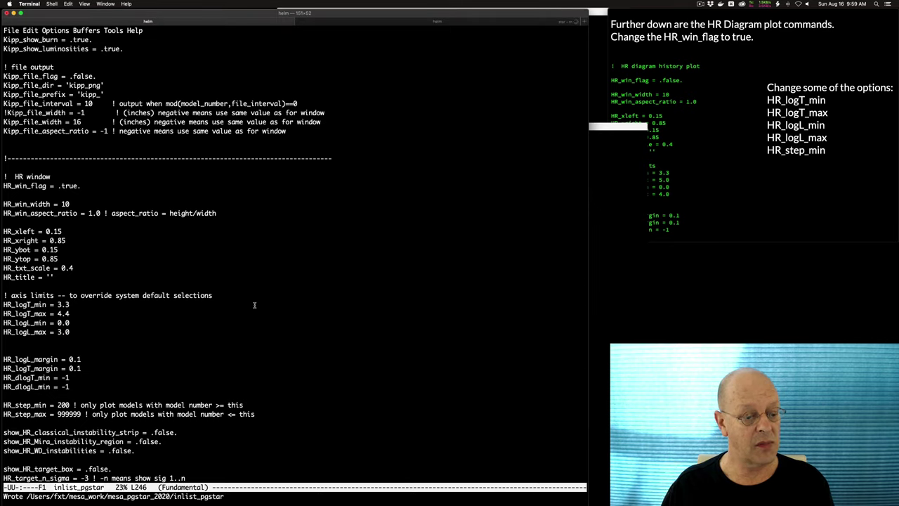
key(Up)
key(Up)
key(Up)
key(ctrl+e)
key(BackSpace)
key(BackSpace)
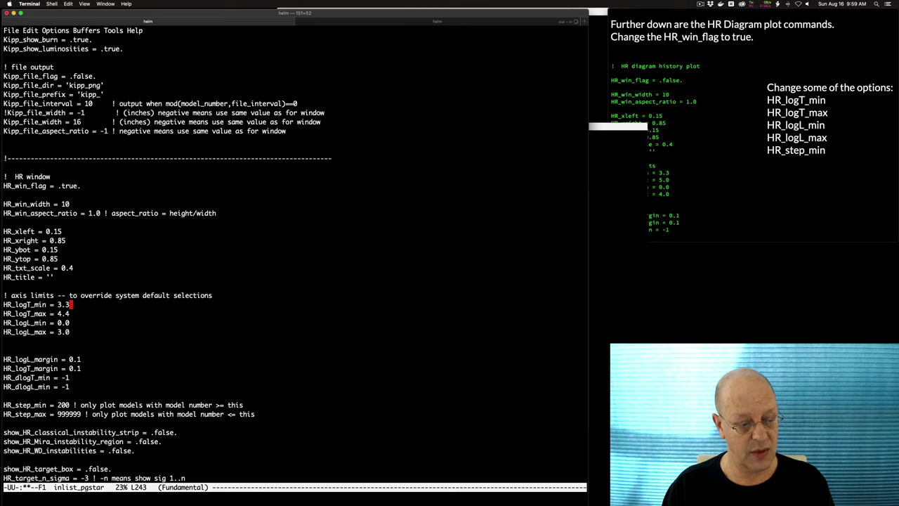
text(6)
key(Down)
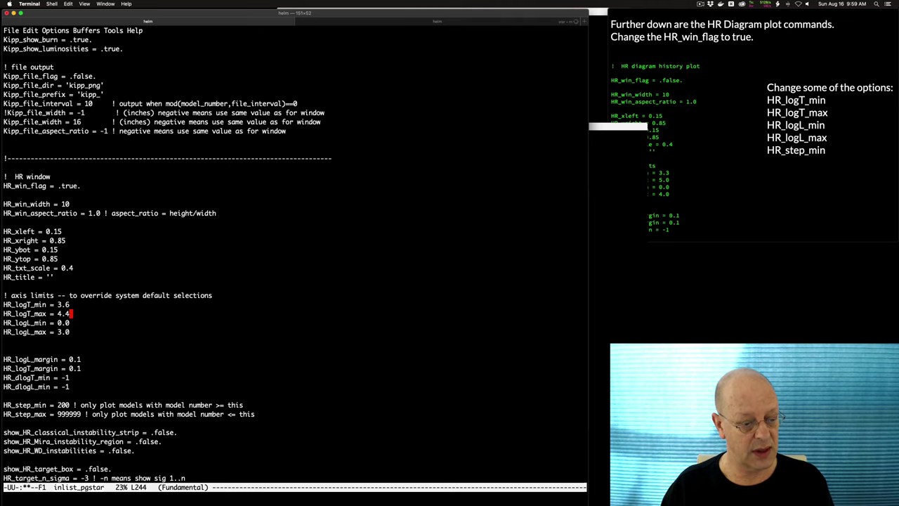
key(BackSpace)
text(2)
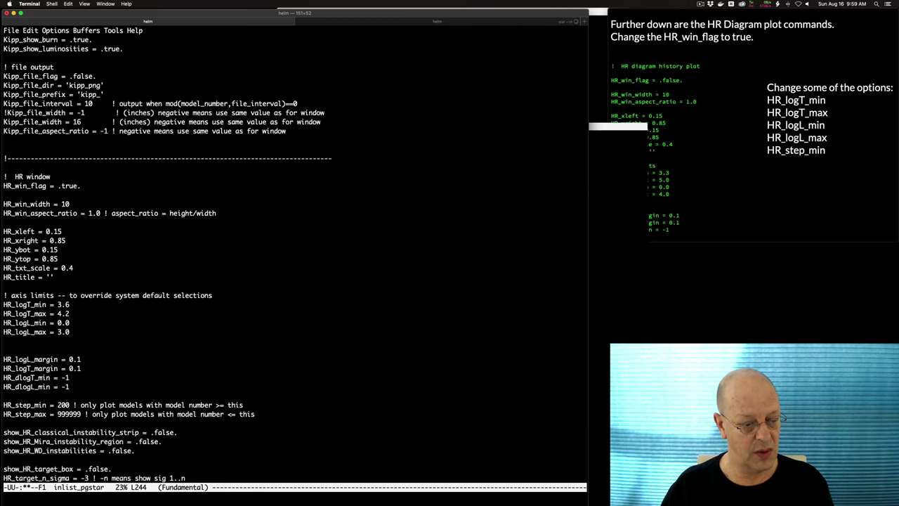
- Set HR_logL_max to 2.5 in the HR window's axis limits and save inlist_pgstar
key(Down)
key(Down)
key(BackSpace)
key(BackSpace)
key(BackSpace)
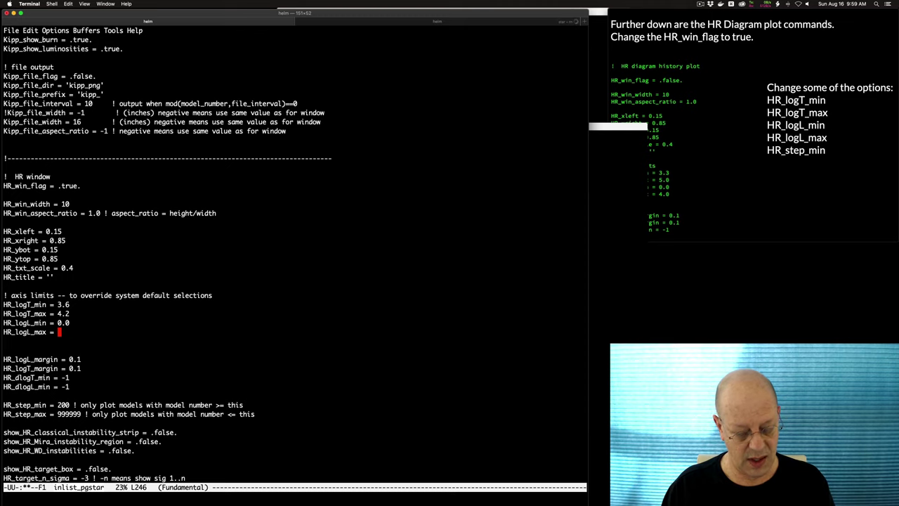
text(2.5)
key(ctrl+x)
key(ctrl+s)
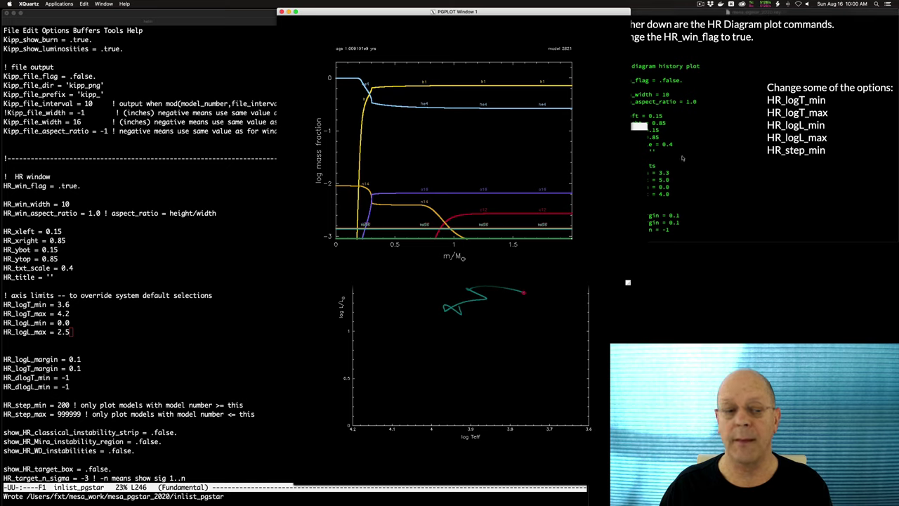
- Switch to Keynote and advance through the history and profile plots slide to the single panel, multiple panel and grid plots slide
click(696, 192)
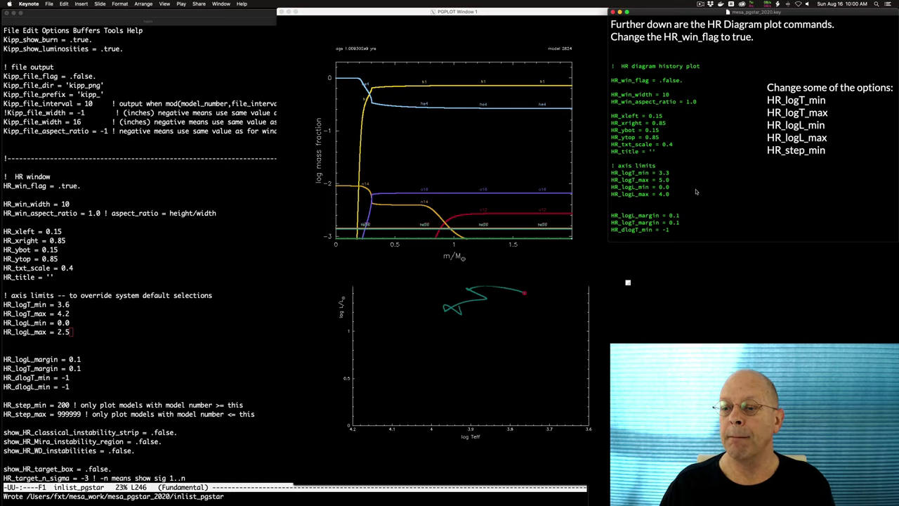
click(696, 192)
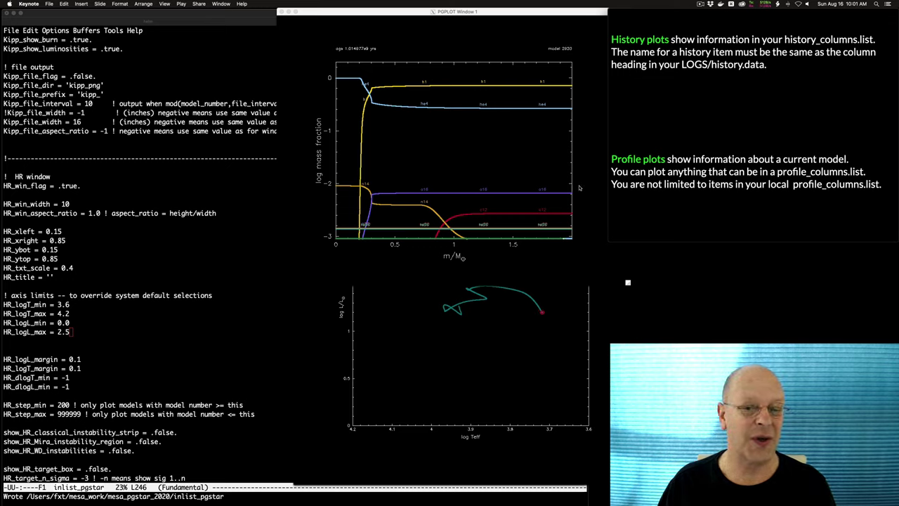
click(650, 181)
click(650, 181)
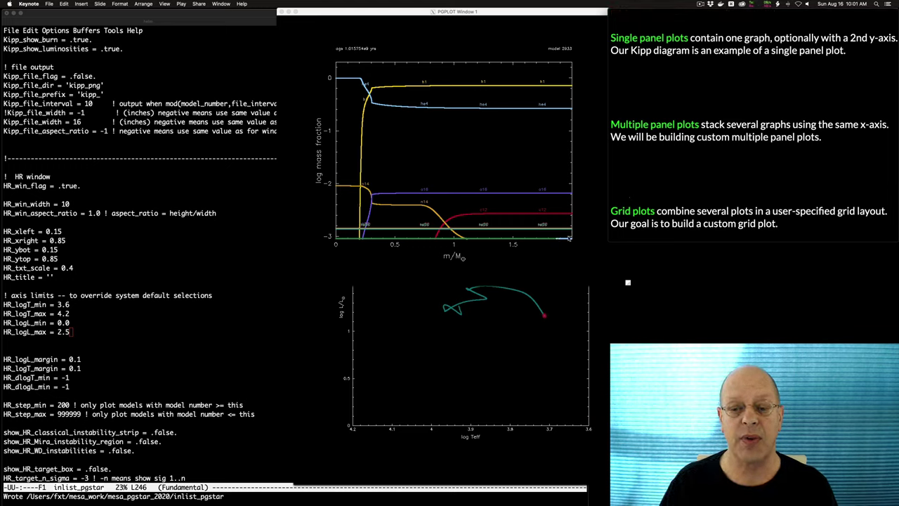
- Bring PGPLOT Window 3 with the Kippenhahn diagram to the front in XQuartz and move it clear of the slides
click(550, 282)
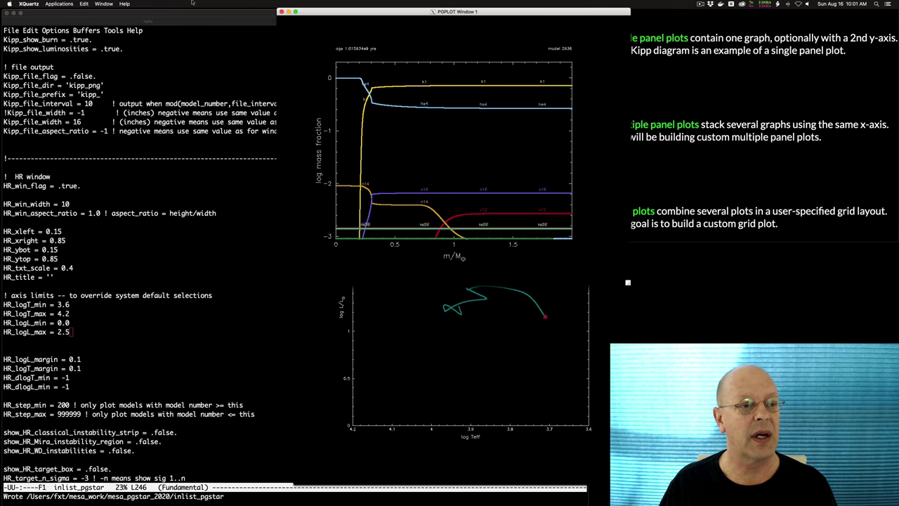
click(103, 3)
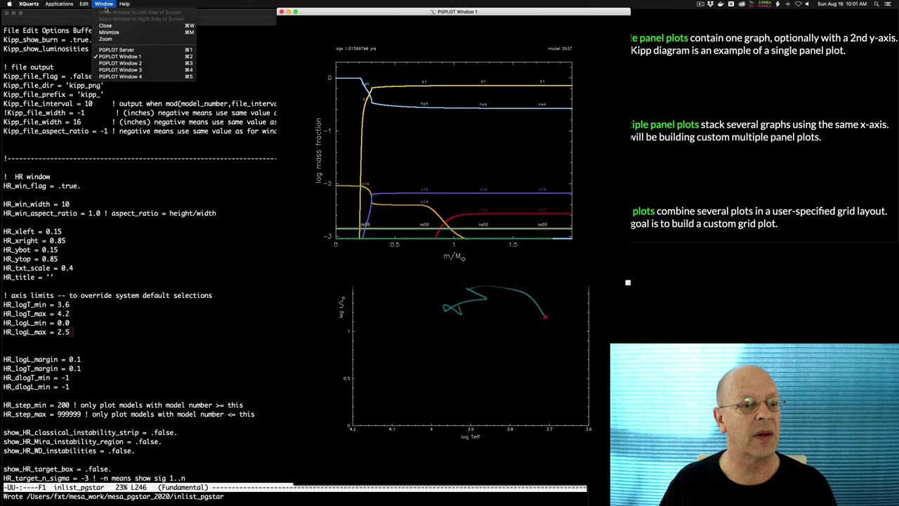
click(145, 71)
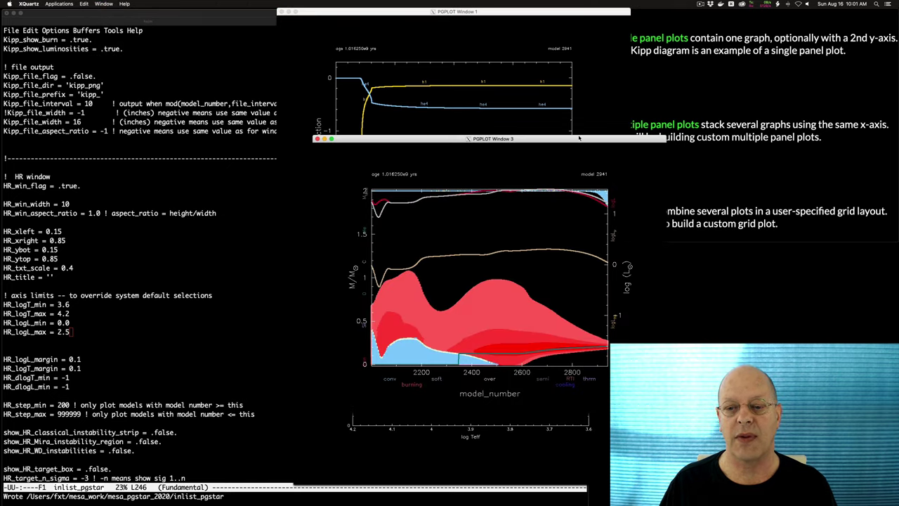
drag(579, 139, 518, 138)
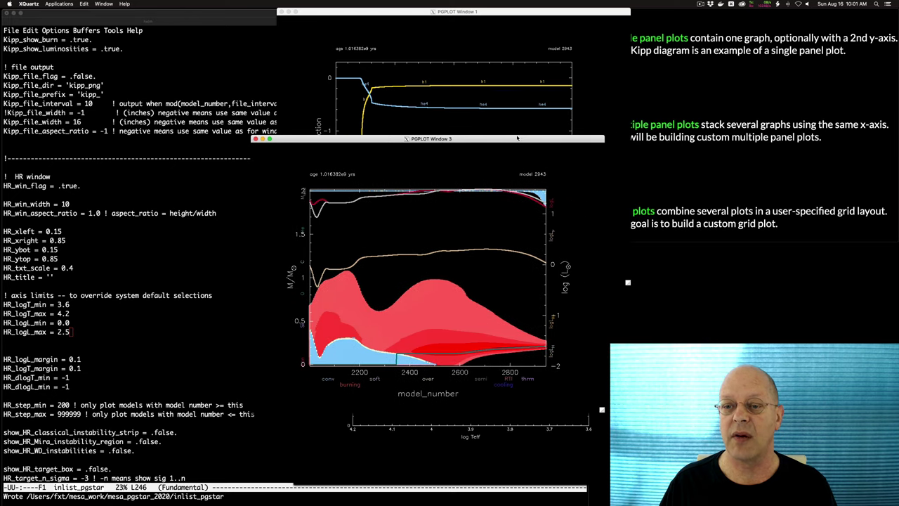
- Advance the Keynote slides to the one listing the pgstar.defaults, profile_columns.list and history_columns.list paths
click(708, 50)
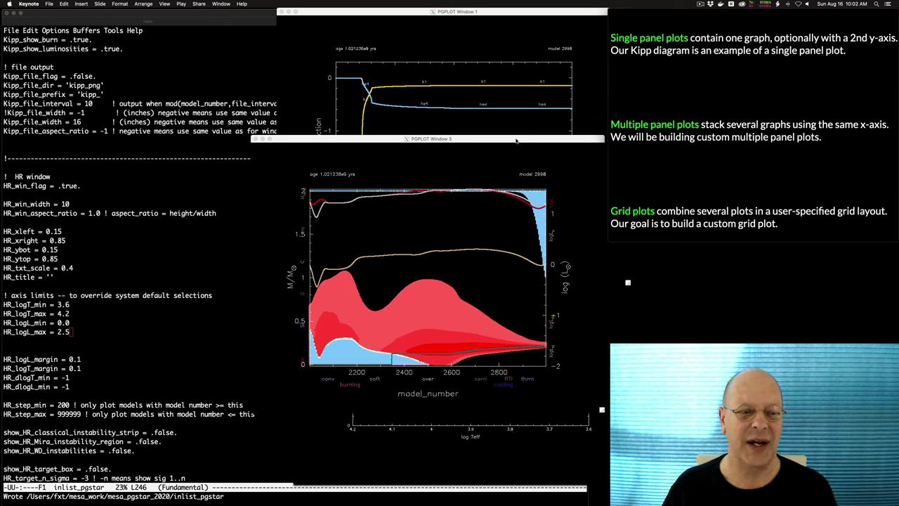
click(646, 147)
click(659, 148)
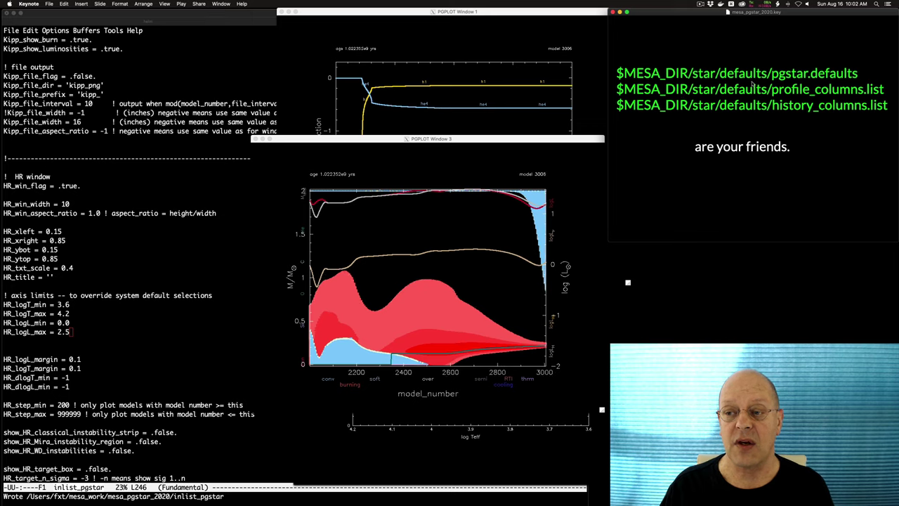
key(Right)
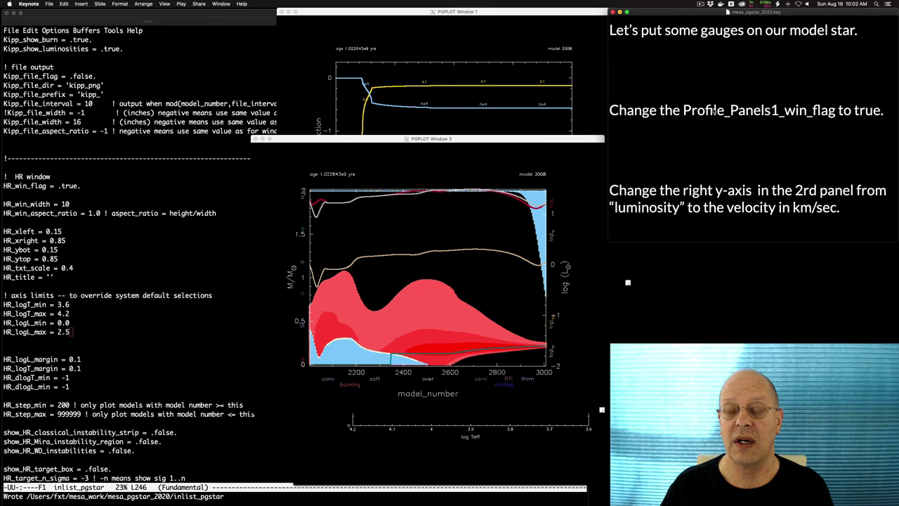
key(Left)
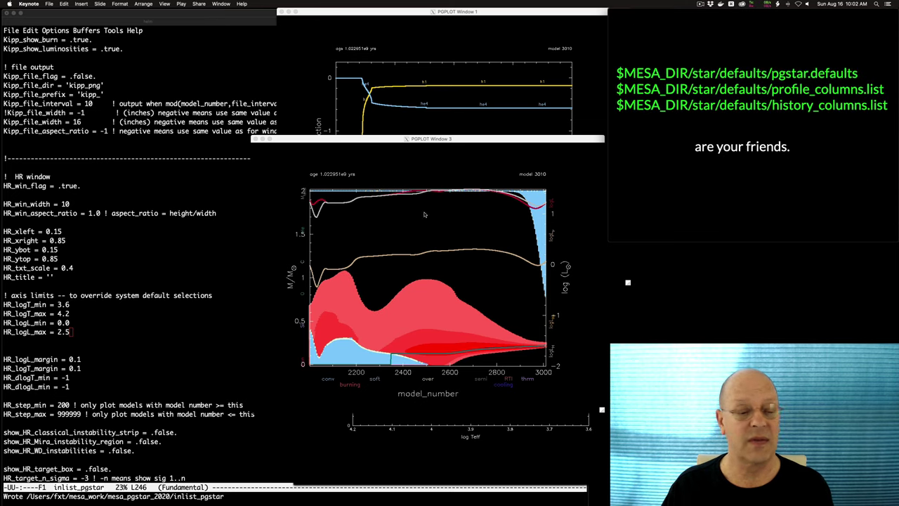
click(319, 184)
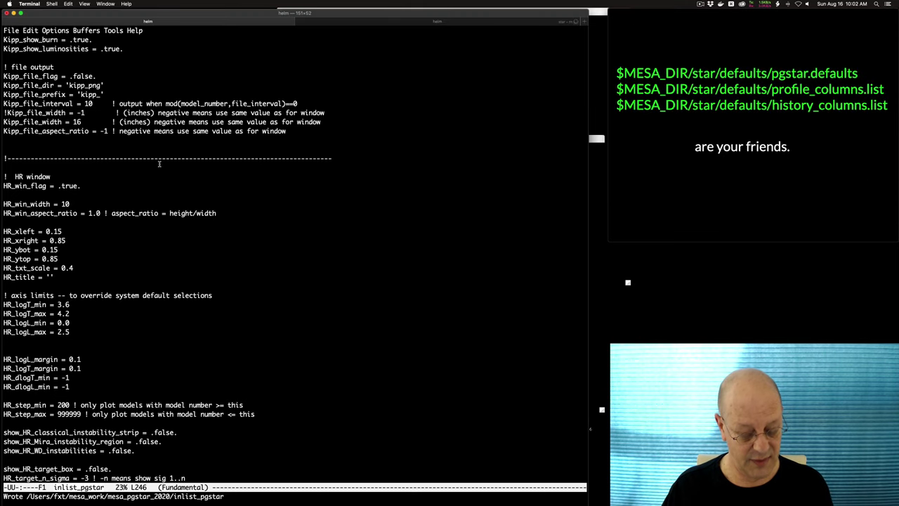
key(ctrl+x)
key(ctrl+s)
key(ctrl+x)
key(ctrl+s)
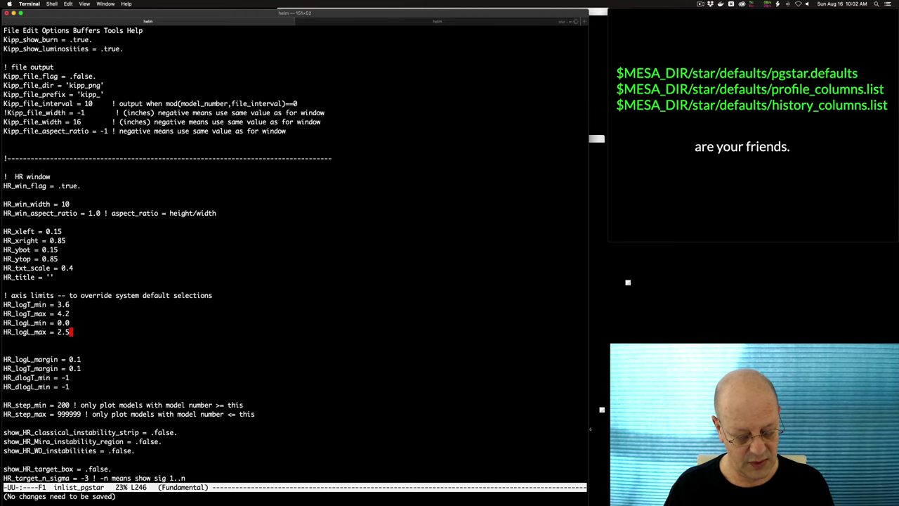
key(ctrl+x)
key(ctrl+f)
key(Up)
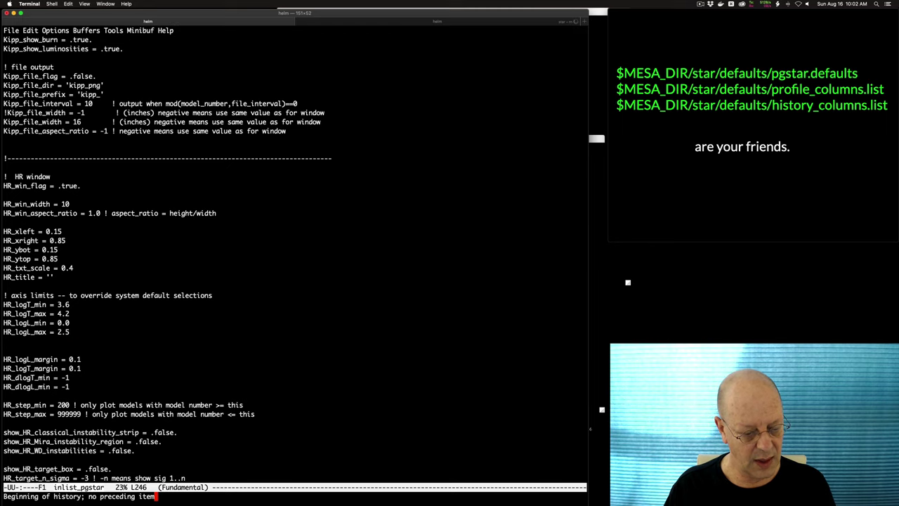
key(Down)
key(Return)
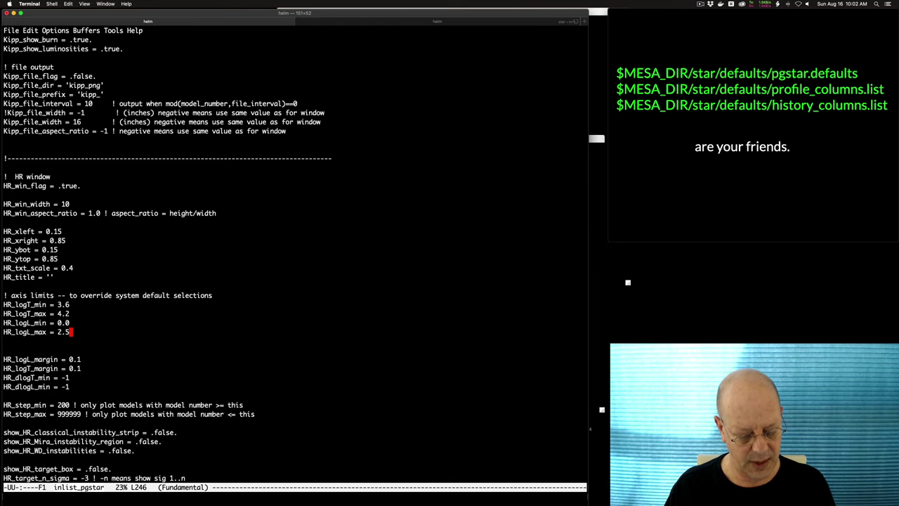
- Start opening a file in Emacs, and switch to Keynote to peek at the next slide before returning to the defaults file paths
key(ctrl+x)
key(ctrl+f)
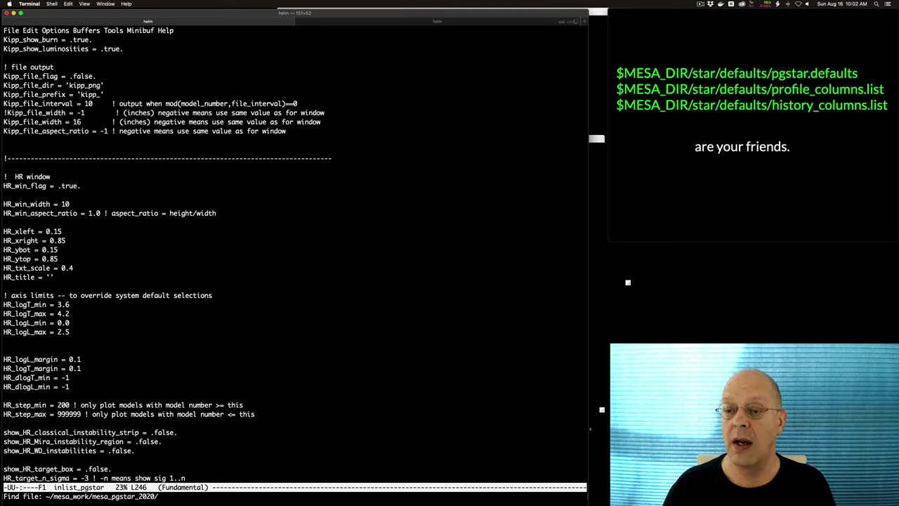
click(630, 77)
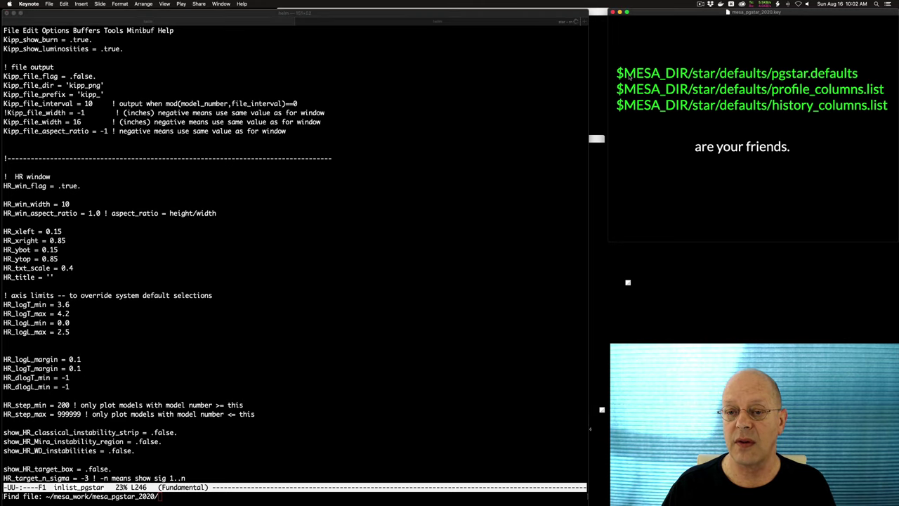
key(Right)
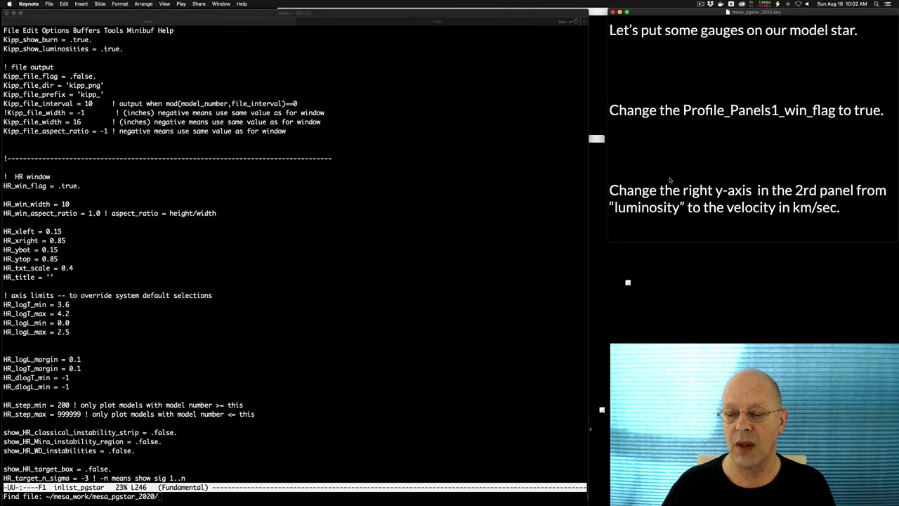
key(Left)
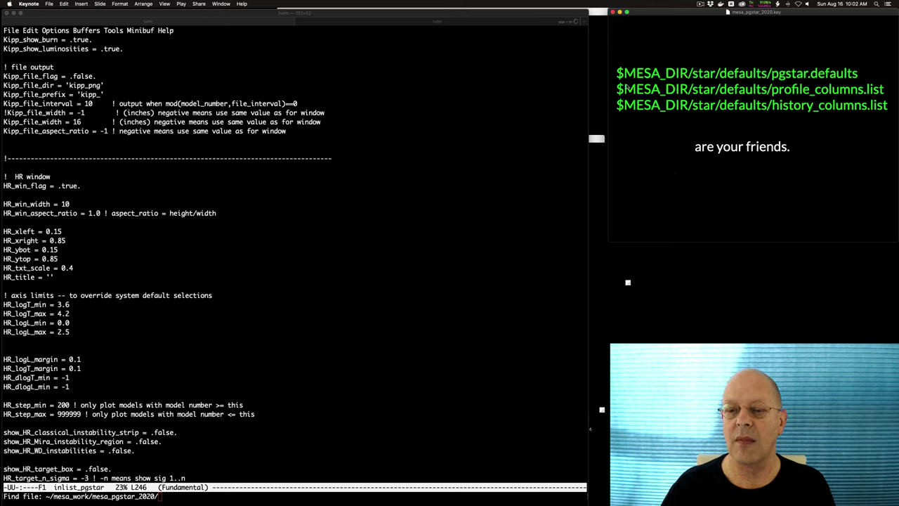
key(Right)
key(Left)
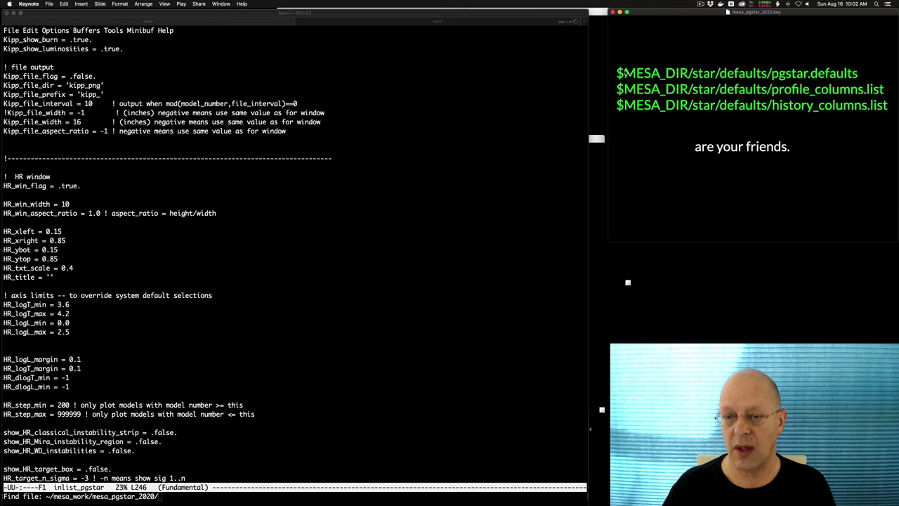
- Switch back to Terminal and open $MESA_DIR/star/defaults/pgstar.defaults in Emacs, replacing the prefilled directory path
click(246, 278)
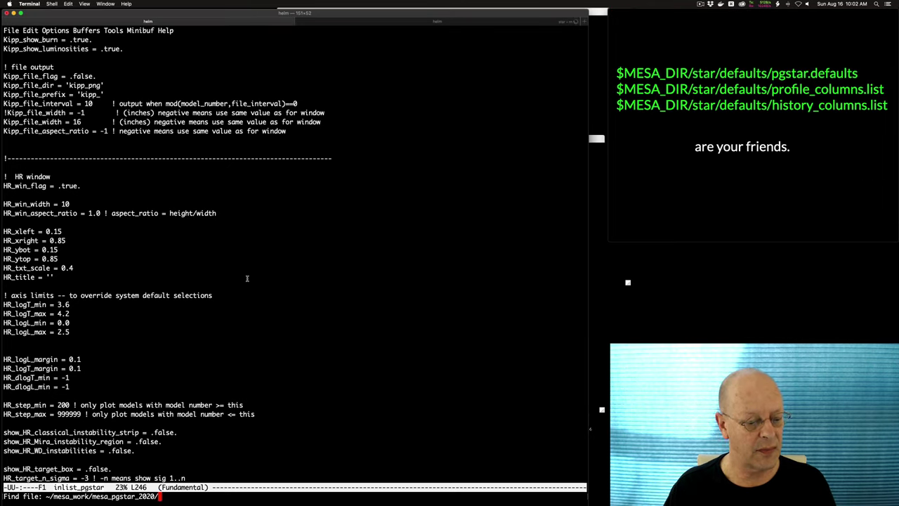
key(BackSpace)
key(BackSpace)
key(BackSpace)
key(BackSpace)
key(BackSpace)
key(BackSpace)
key(BackSpace)
key(BackSpace)
key(BackSpace)
key(BackSpace)
key(BackSpace)
key(BackSpace)
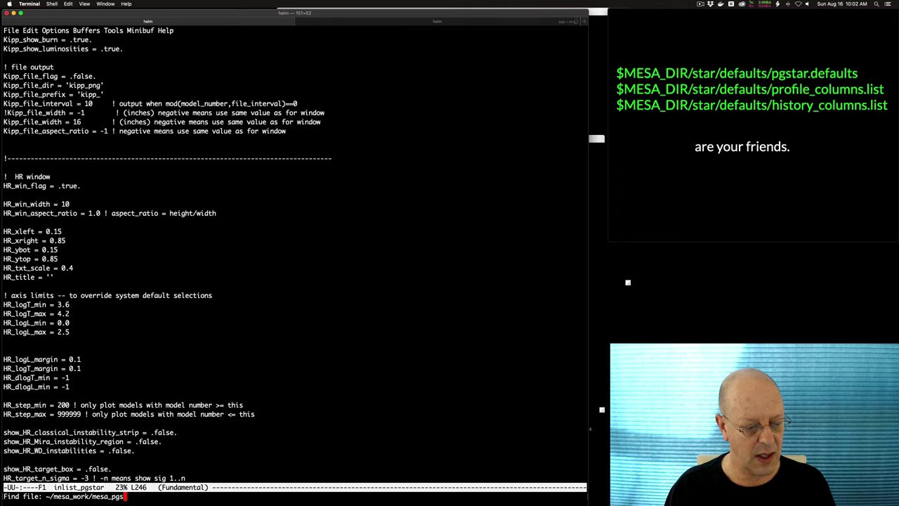
key(BackSpace)
key(BackSpace)
key(BackSpace)
key(BackSpace)
key(BackSpace)
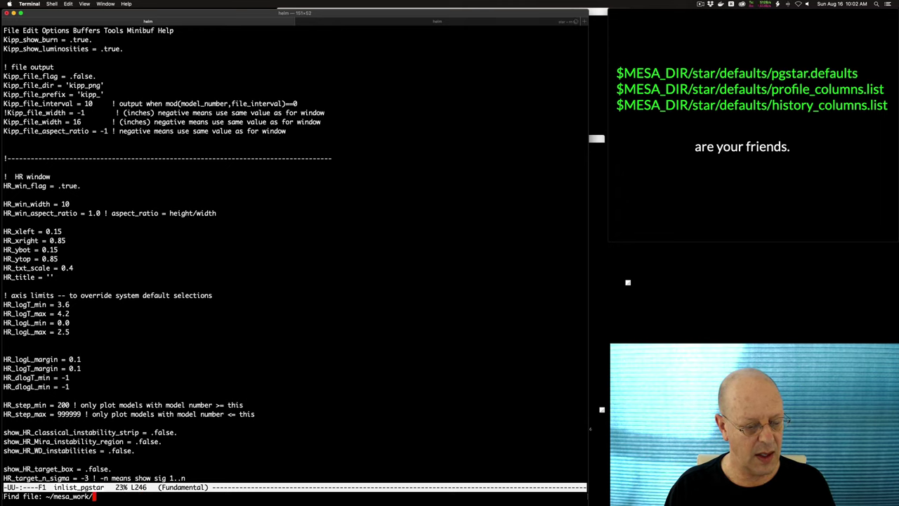
key(BackSpace)
key(BackSpace)
key(BackSpace)
key(BackSpace)
key(BackSpace)
key(BackSpace)
key(BackSpace)
key(BackSpace)
key(BackSpace)
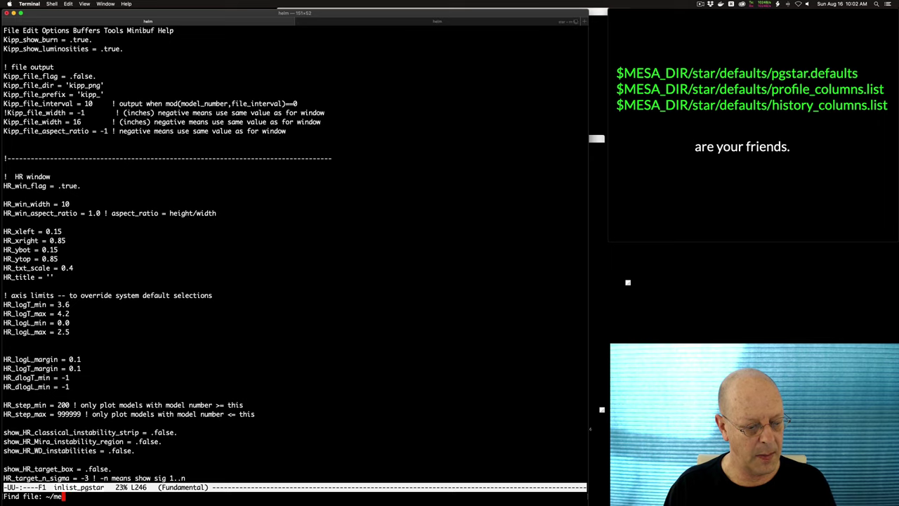
key(BackSpace)
key(BackSpace)
key(BackSpace)
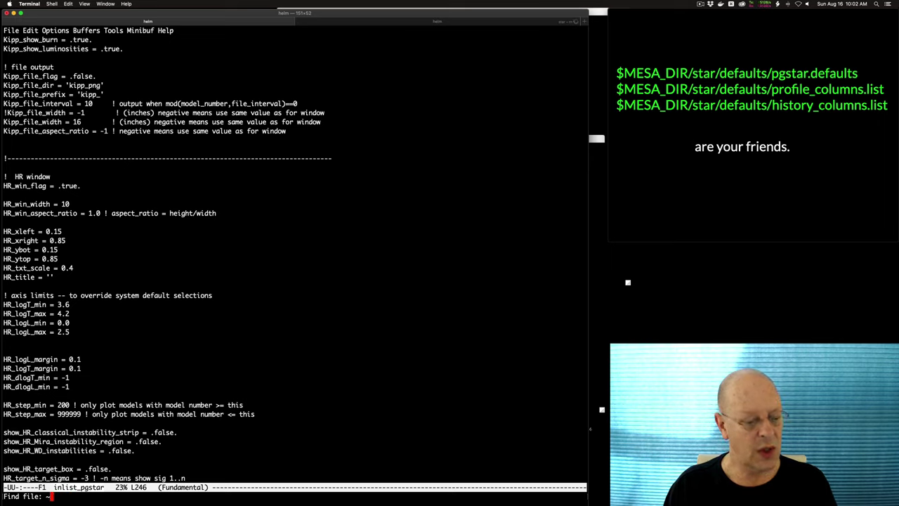
text($MES)
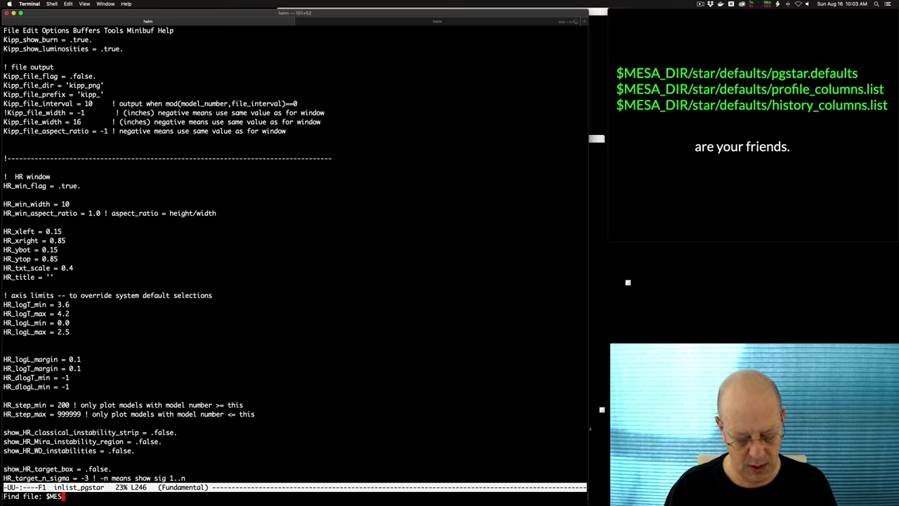
text(A_DIR)
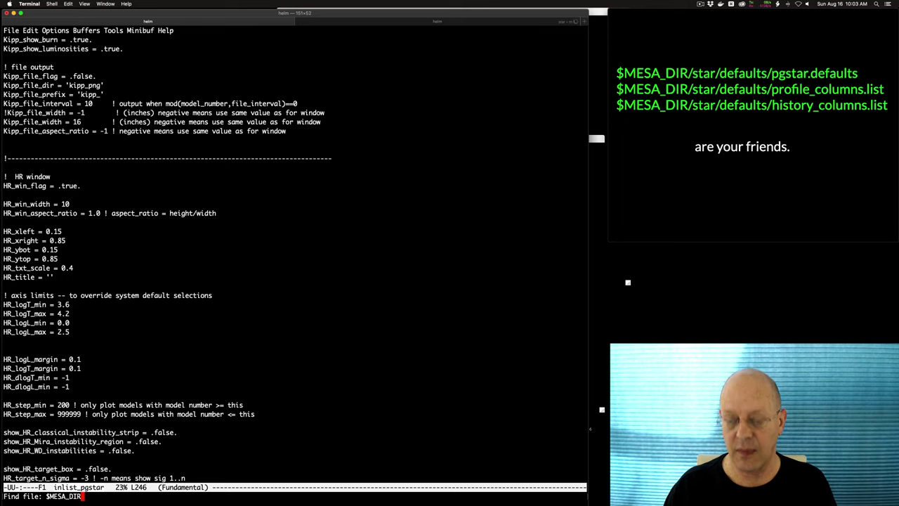
text(/star/de)
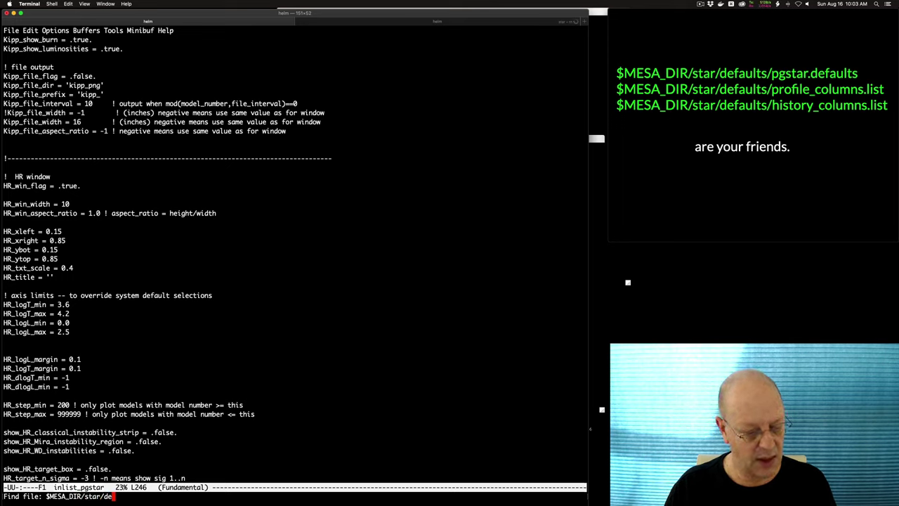
key(Tab)
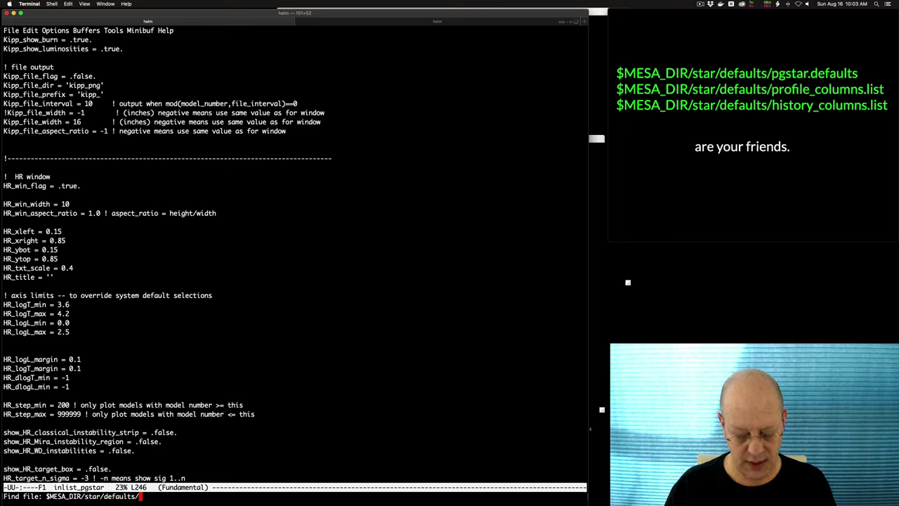
text(pg)
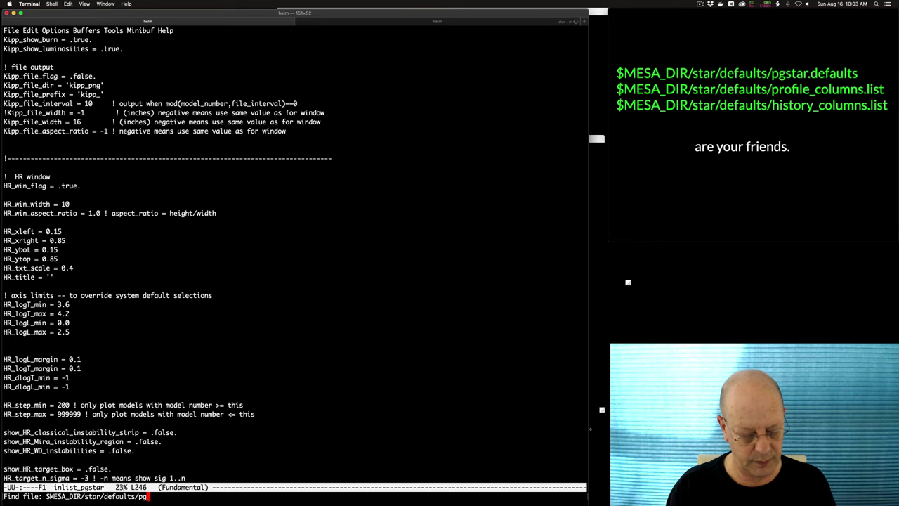
text(star.defaults)
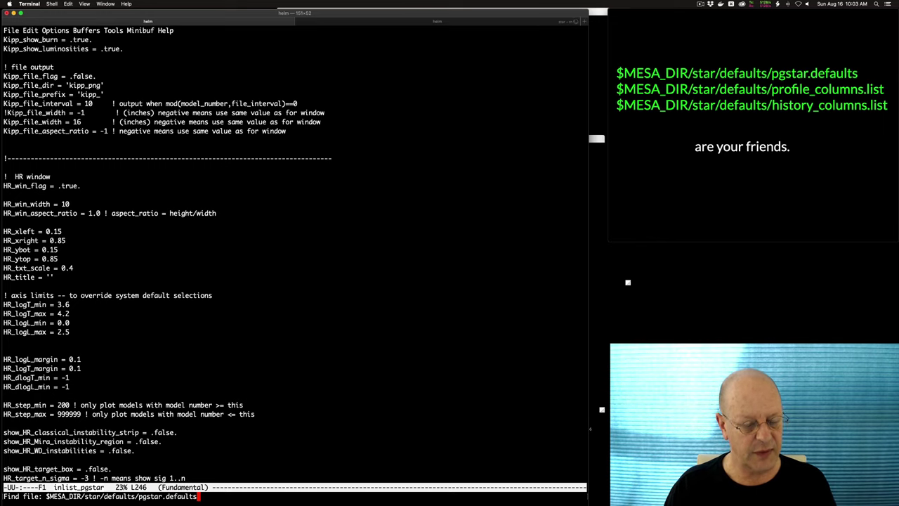
key(Return)
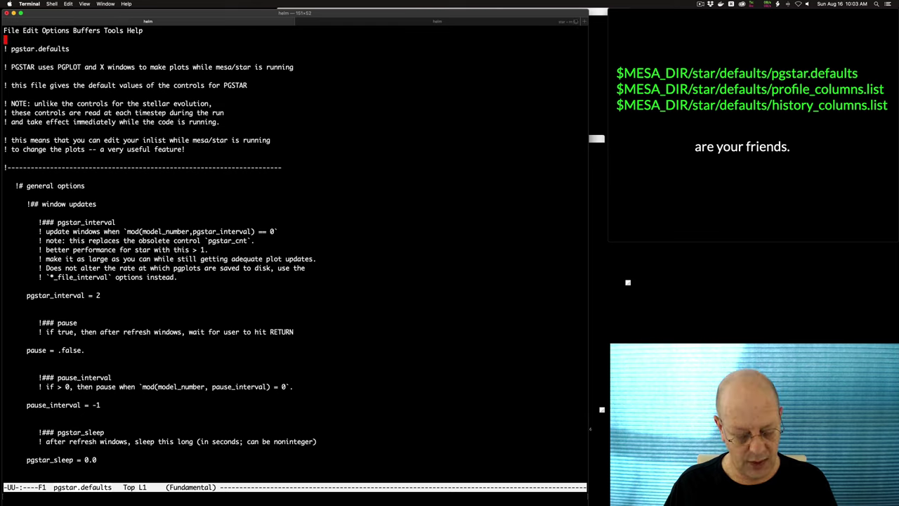
- Look through pgstar.defaults, examining the introductory notes and the window update controls under general options
key(ctrl+v)
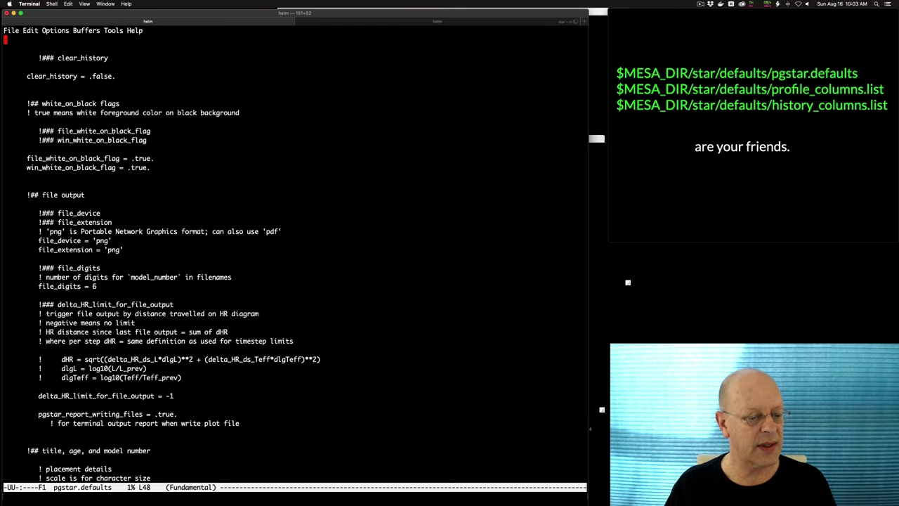
key(ctrl+v)
key(alt+less)
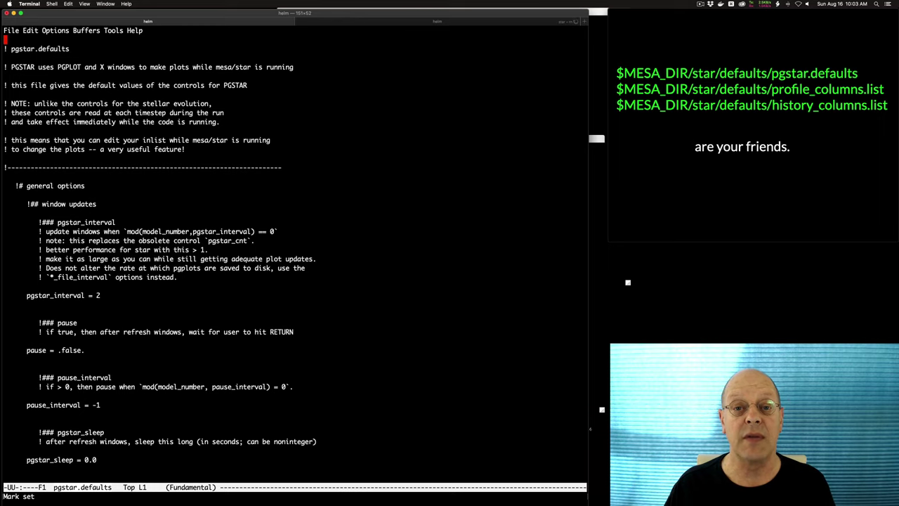
key(ctrl+n)
key(ctrl+n)
key(ctrl+n)
key(ctrl+n)
key(ctrl+n)
key(ctrl+n)
key(ctrl+n)
key(ctrl+n)
key(ctrl+n)
key(ctrl+n)
key(ctrl+n)
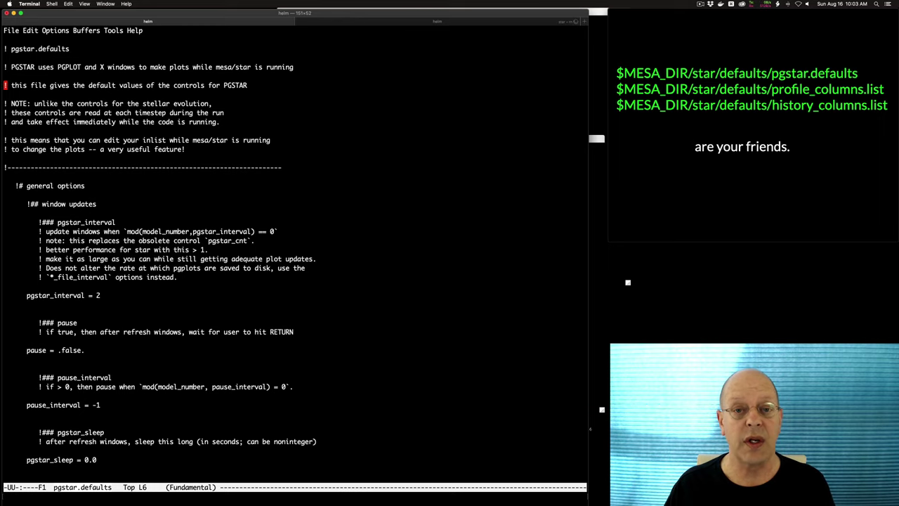
key(ctrl+n)
key(ctrl+n)
key(ctrl+n)
key(ctrl+n)
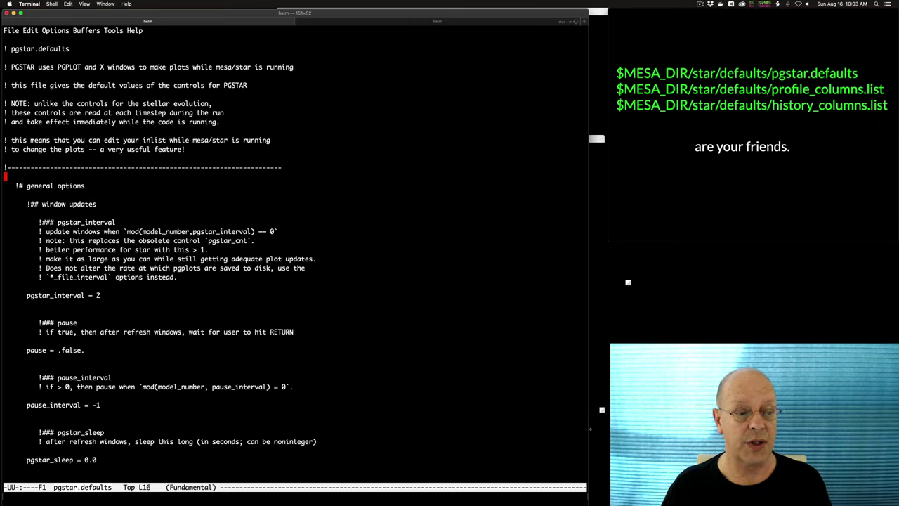
key(Down)
key(Down)
key(Down)
key(Down)
key(Down)
key(Down)
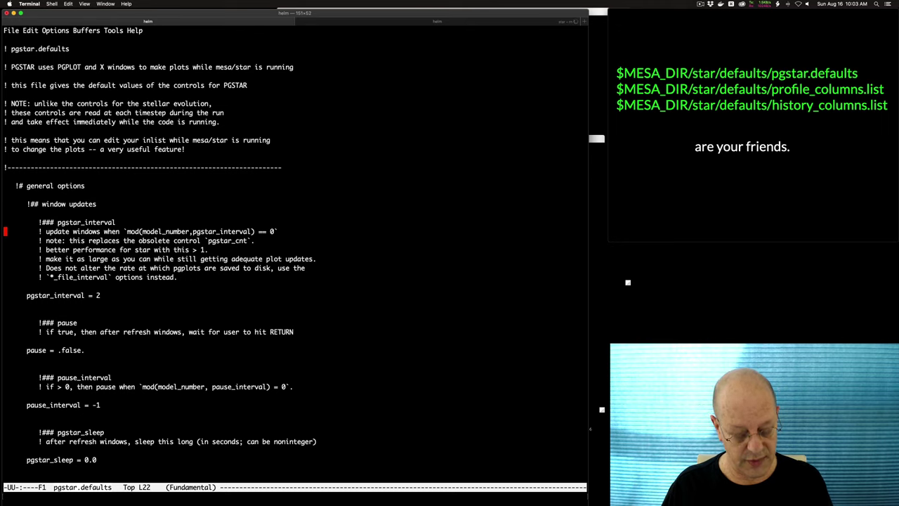
- Open profile_columns.list from the same star/defaults directory
key(ctrl+x)
key(ctrl+f)
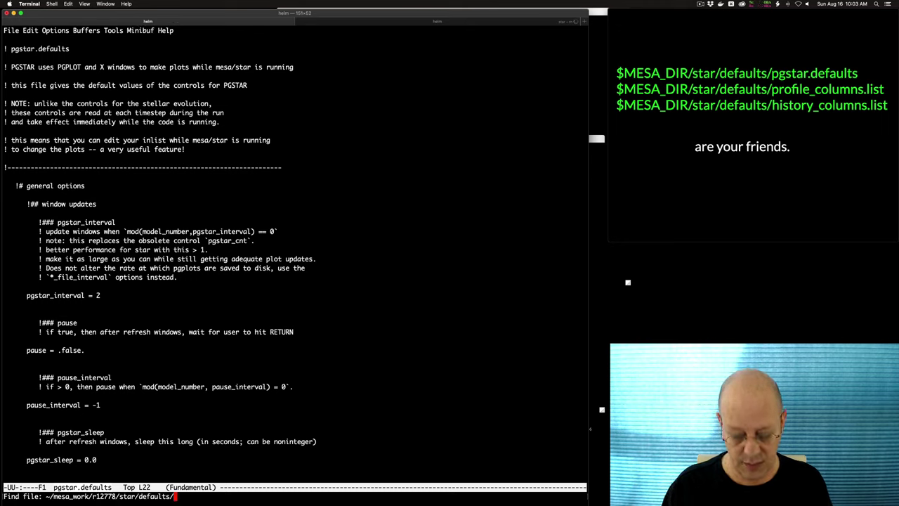
text(pro)
key(Tab)
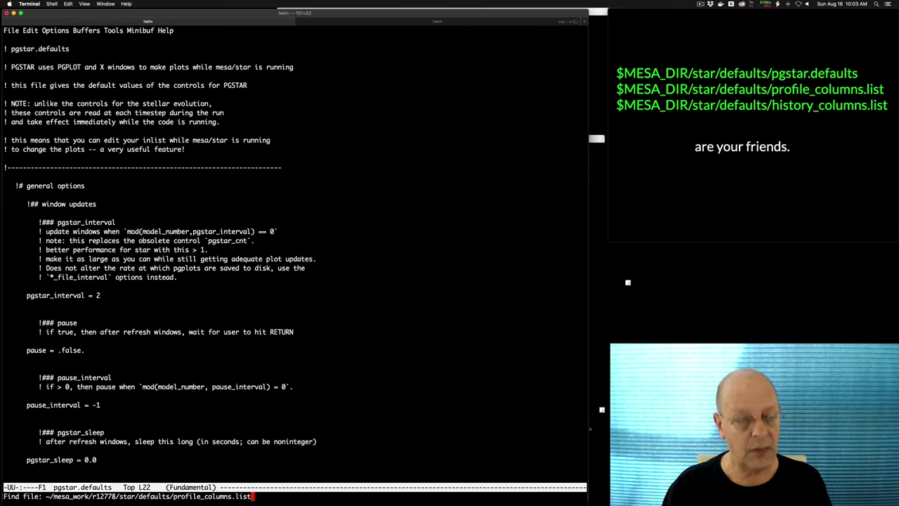
key(Return)
- Read the introductory notes of profile_columns.list and its minimal set of enabled columns, down to the Structure heading
key(Down)
key(Down)
key(Down)
key(Down)
key(Down)
key(Down)
key(Down)
key(Down)
key(Down)
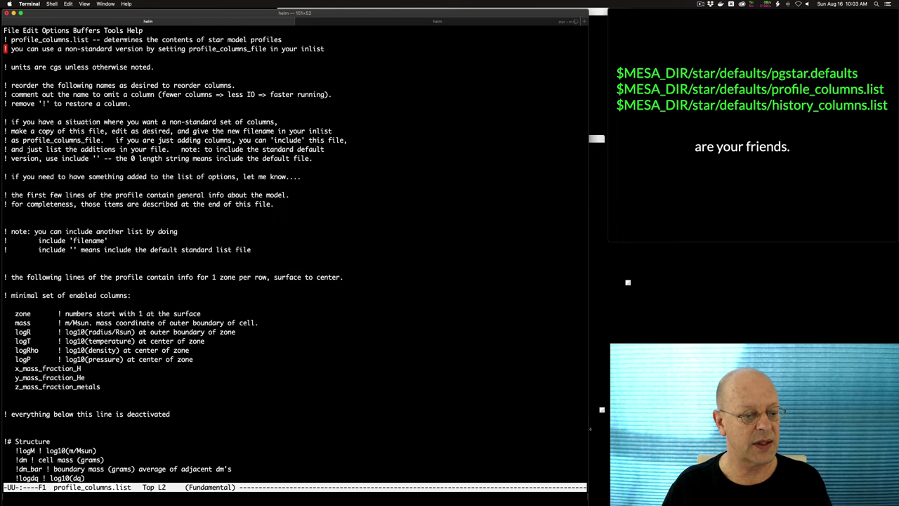
key(Down)
key(Down)
key(Down)
key(Down)
key(Down)
key(Down)
key(Down)
key(Down)
key(Down)
key(Down)
key(Down)
key(Down)
key(Down)
key(Down)
key(Down)
key(Down)
key(Down)
key(Down)
key(Down)
key(Down)
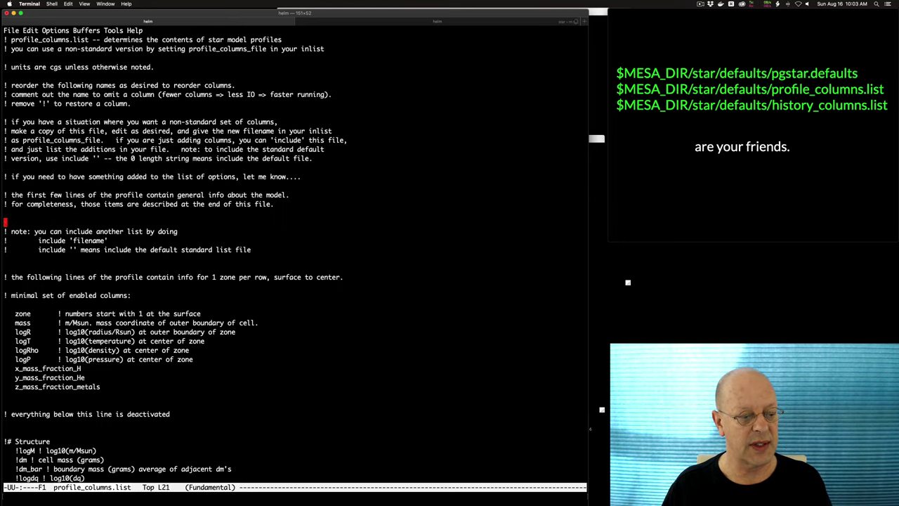
key(Down)
key(Down)
key(Down)
key(Down)
key(Down)
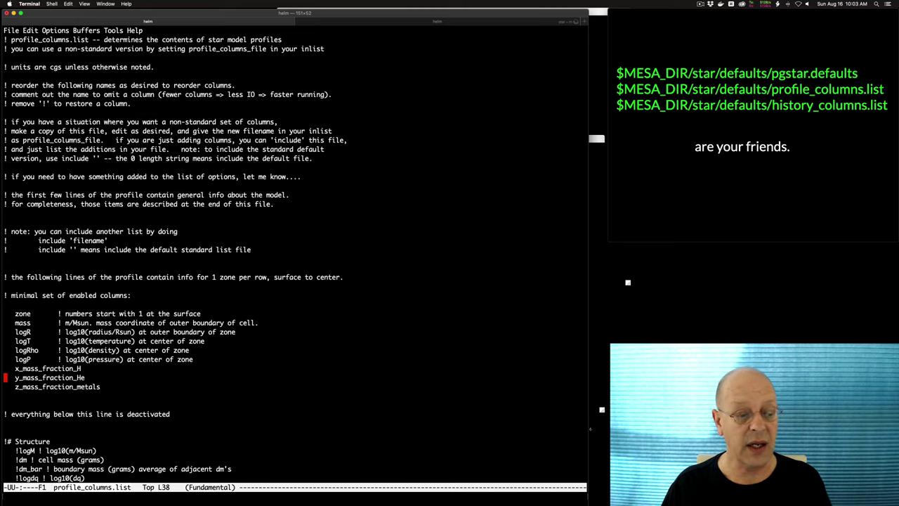
key(Down)
key(Down)
key(Down)
key(Down)
key(Down)
key(Down)
key(Down)
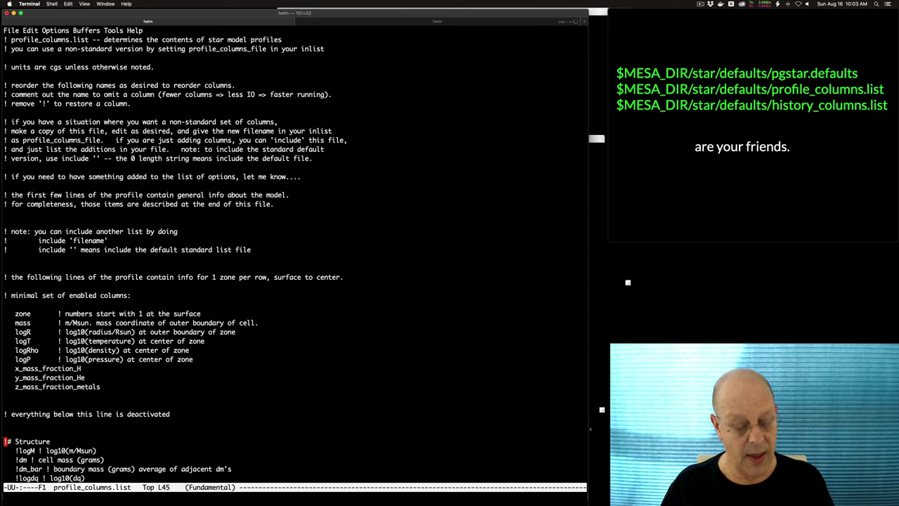
- Examine the deactivated Structure columns in profile_columns.list, including the gravity, radius and velocity entries
key(ctrl+v)
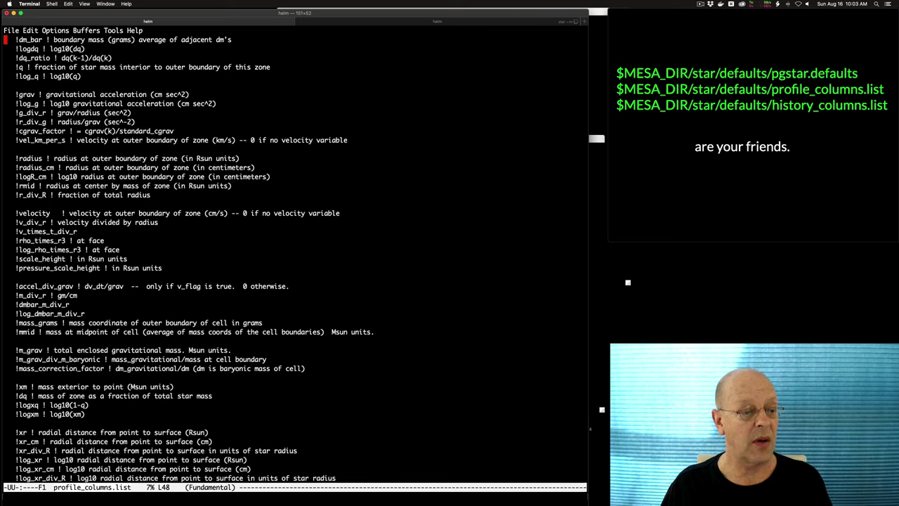
key(Down)
key(Down)
key(Down)
key(Down)
key(Down)
key(Down)
key(Down)
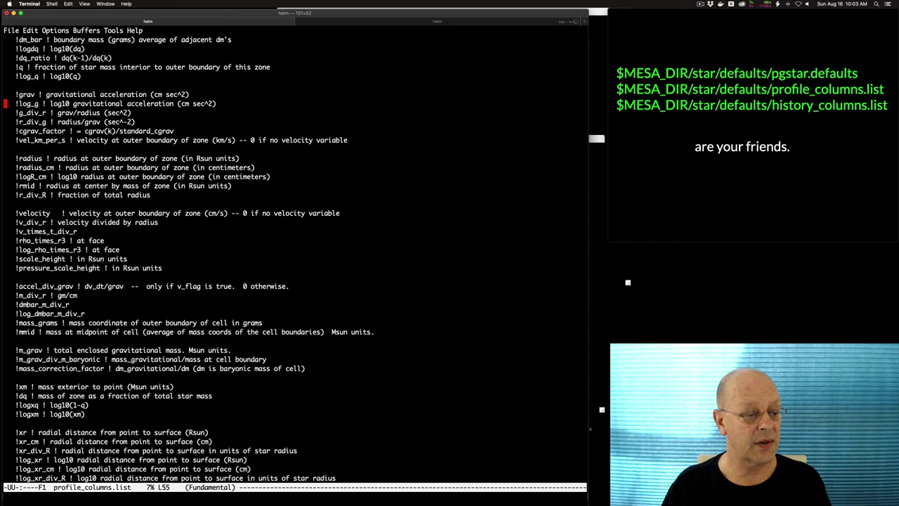
key(Down)
key(Down)
key(Down)
key(Down)
key(Down)
key(Down)
key(Down)
key(Down)
key(Down)
key(Down)
key(Down)
key(Down)
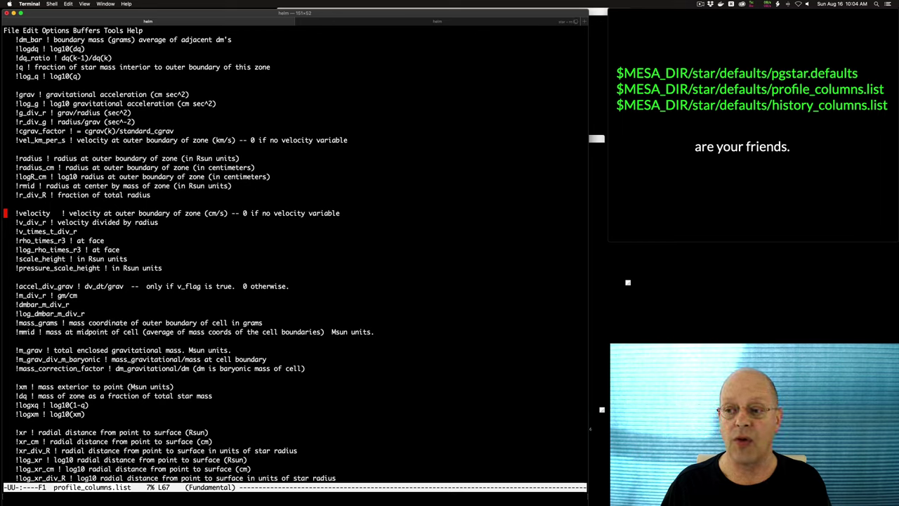
key(Down)
key(Down)
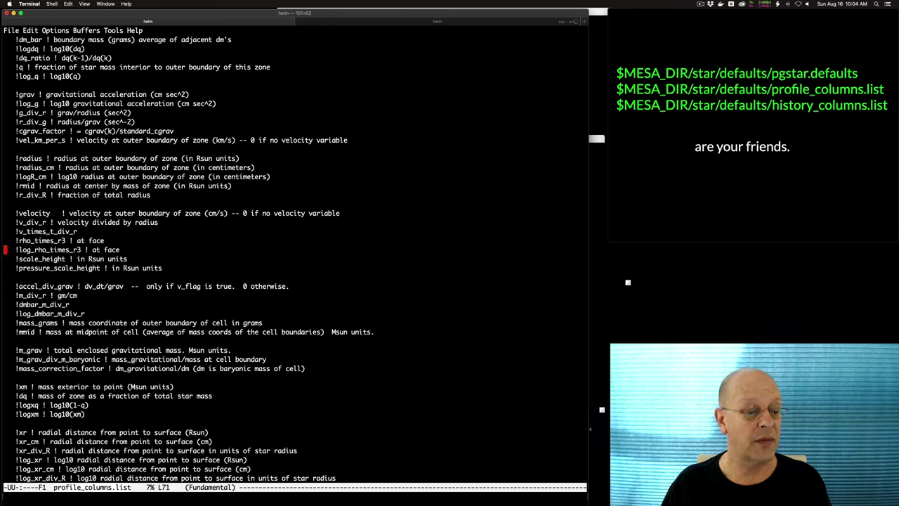
key(Up)
key(Up)
key(Up)
key(Up)
key(Up)
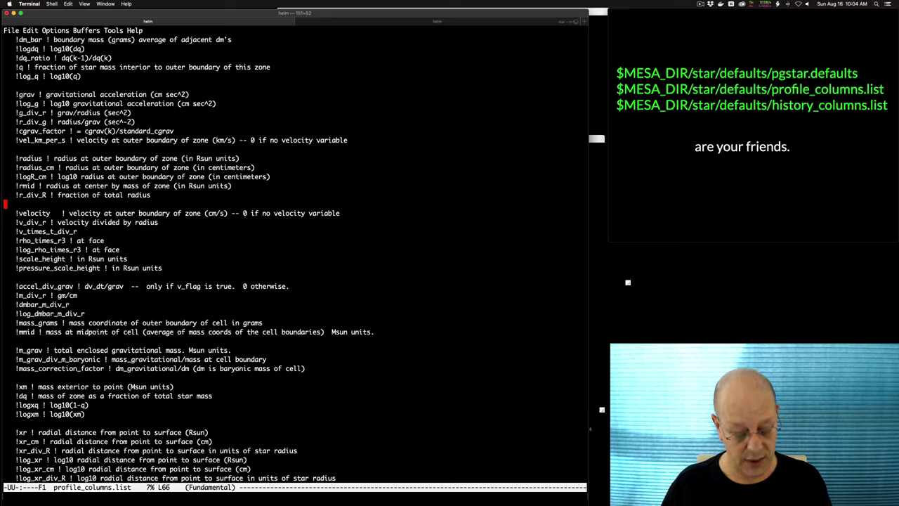
- Open history_columns.list from the star/defaults directory
key(ctrl+x)
key(ctrl+f)
text(hi)
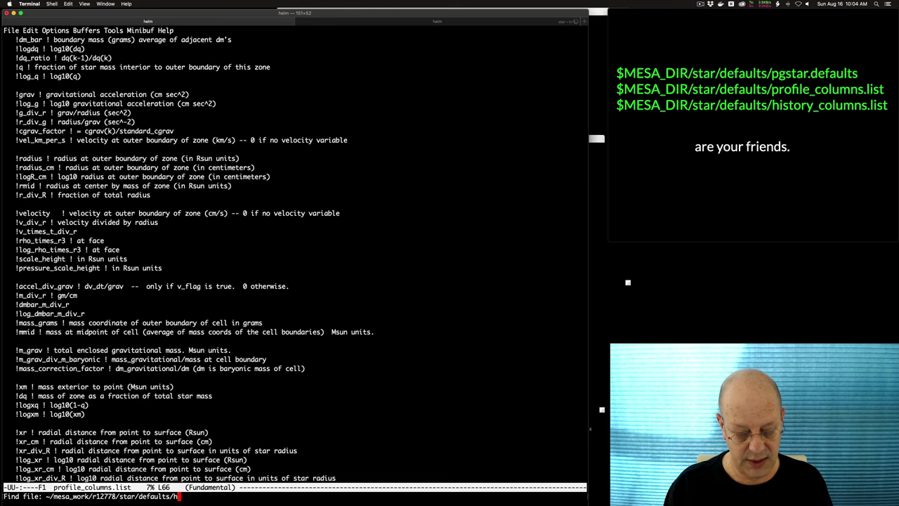
key(Tab)
key(Return)
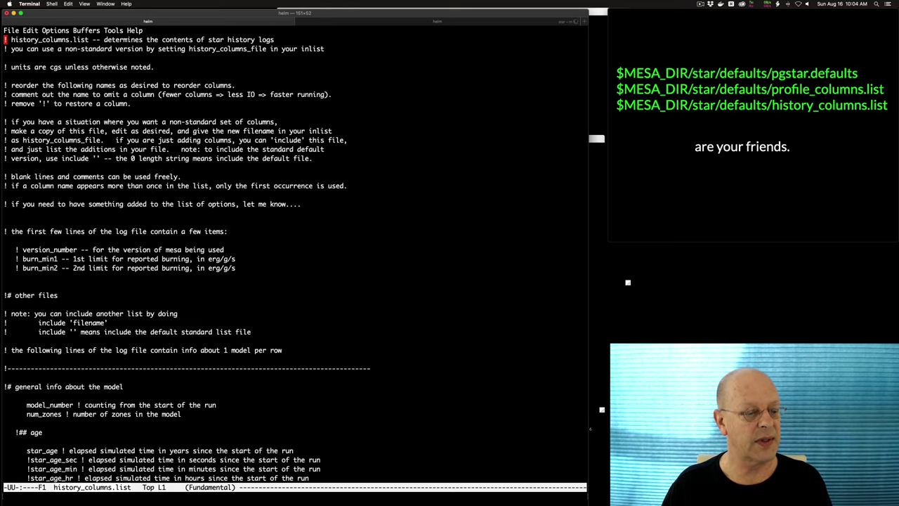
- Examine the general info columns in history_columns.list, from age and timestep through mass and mass change to the imposed surface conditions
key(Down)
key(ctrl+v)
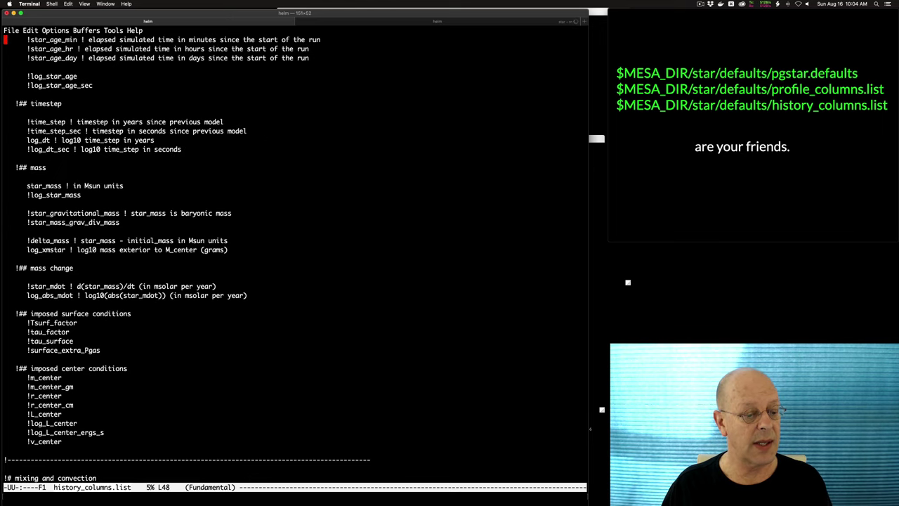
key(Up)
key(Up)
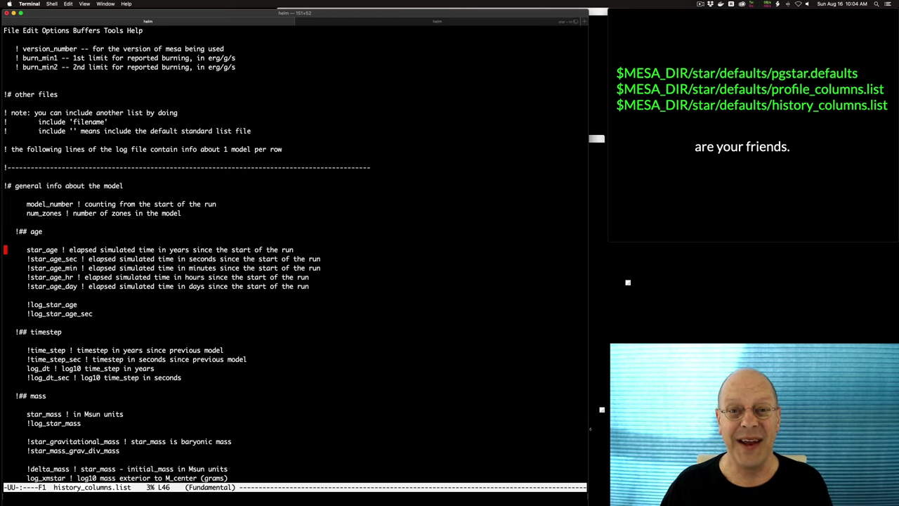
key(Down)
key(Down)
key(Down)
key(Down)
key(Down)
key(Down)
key(Down)
key(Down)
key(Down)
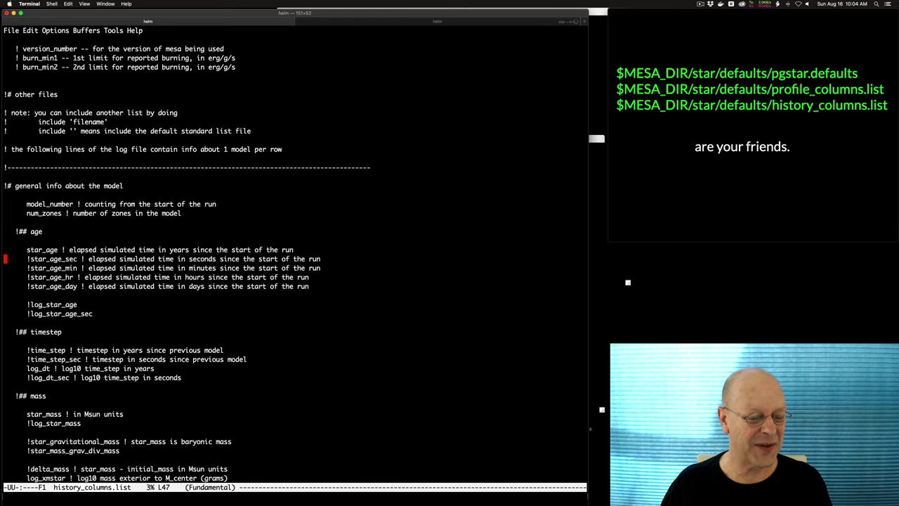
key(Down)
key(Down)
key(Down)
key(Down)
key(Down)
key(Down)
key(Down)
key(Down)
key(Down)
key(Down)
key(Down)
key(Down)
key(Down)
key(Down)
key(Down)
key(Down)
key(Down)
key(Down)
key(Down)
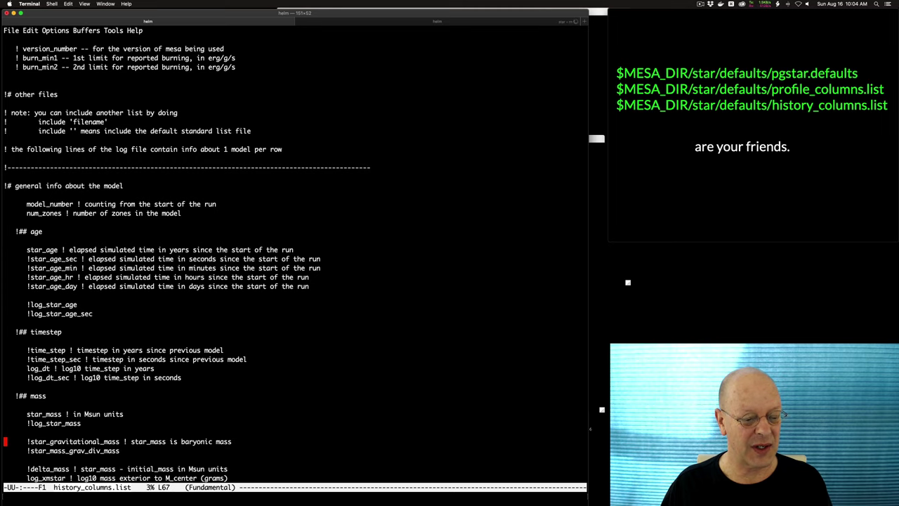
key(Down)
key(Down)
key(Down)
key(Down)
key(Down)
key(Down)
key(Down)
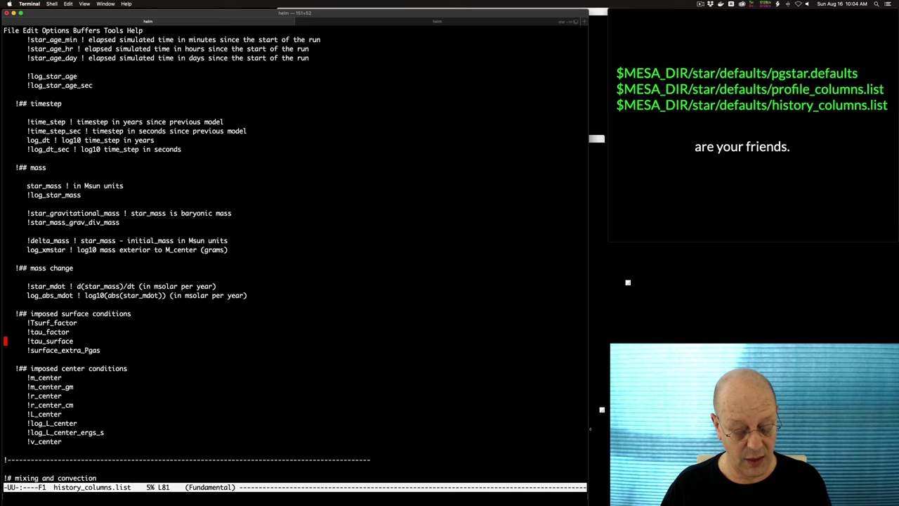
- Open inlist_pgstar from the mesa_pgstar_2020 directory in the editor
key(ctrl+x)
key(ctrl+f)
text(inlist_pgstar)
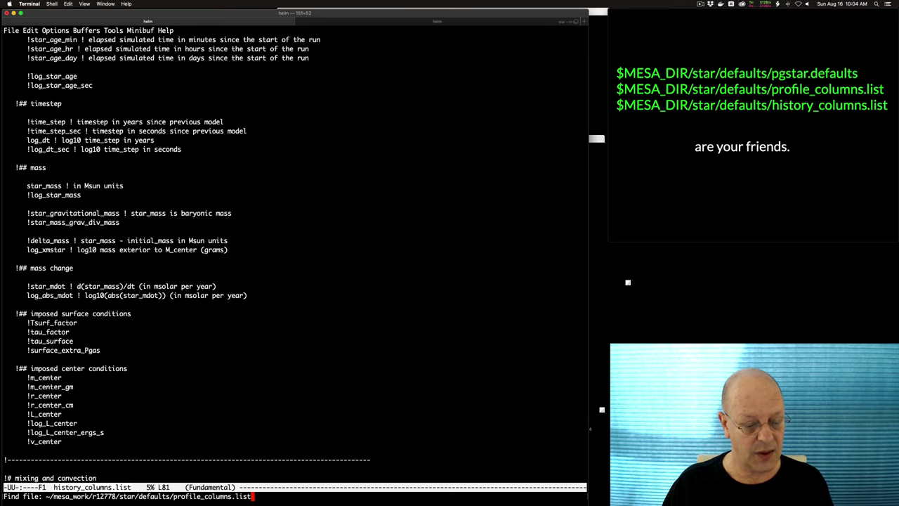
key(Up)
key(Down)
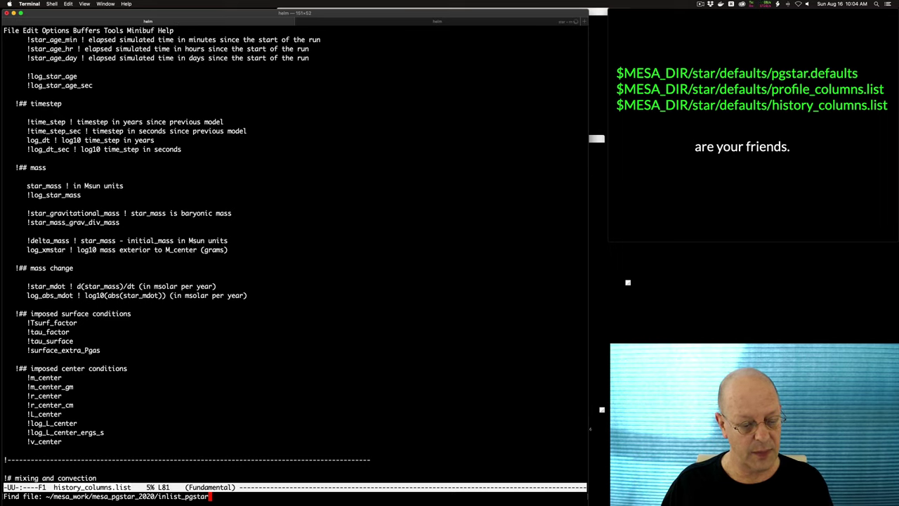
key(Return)
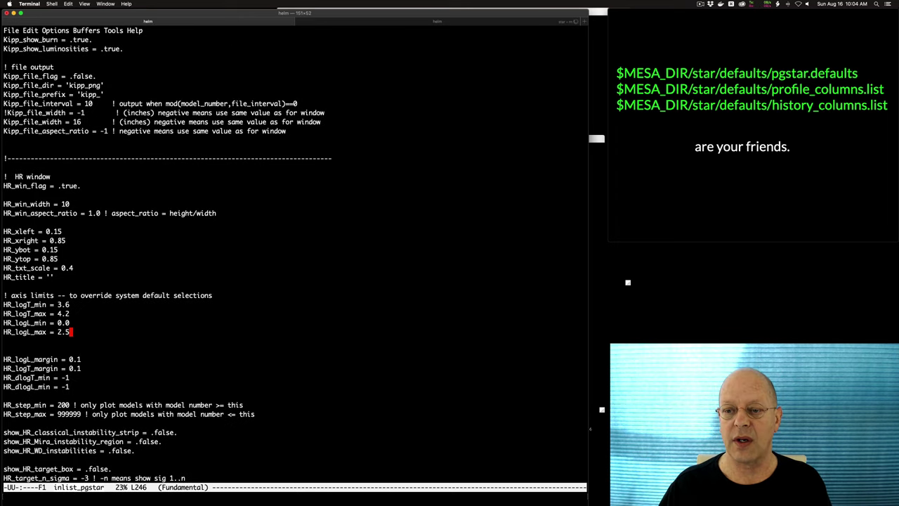
- Switch to Keynote, show the slide on putting gauges on the model star, and return to the inlist in Terminal
click(635, 161)
key(Right)
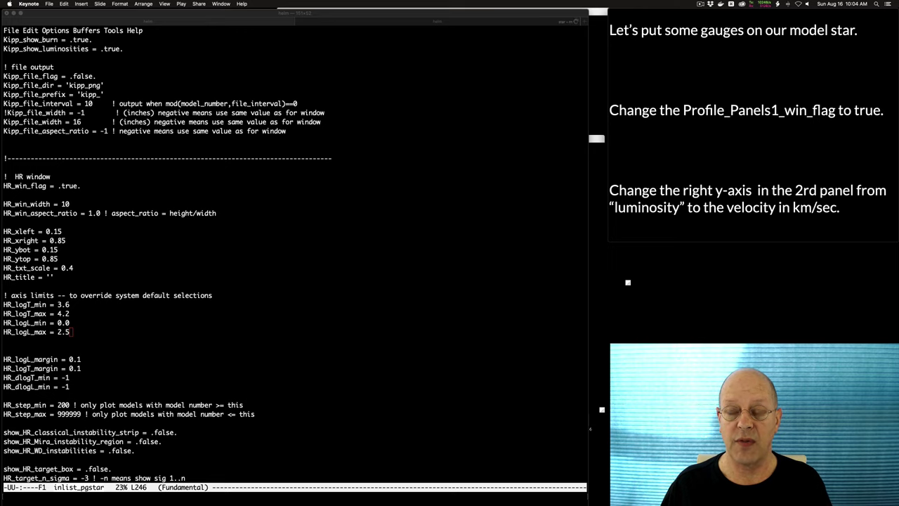
key(Right)
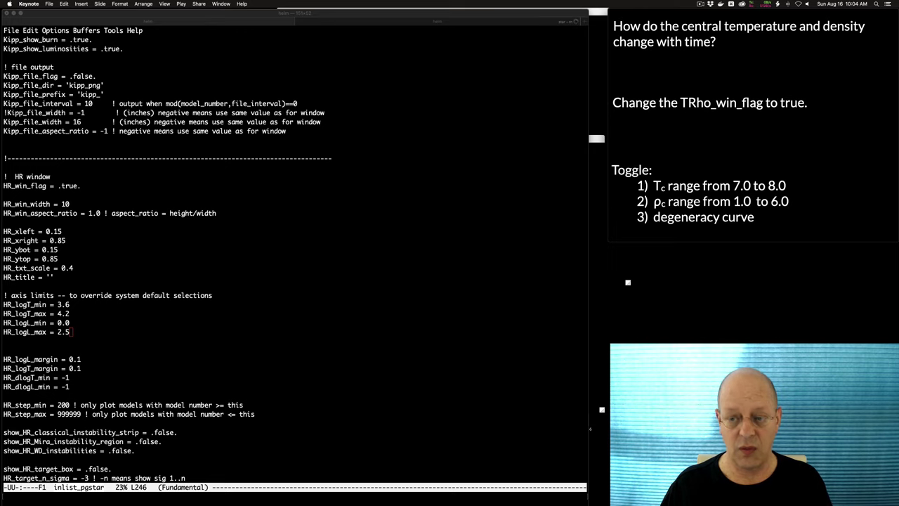
key(Right)
click(274, 181)
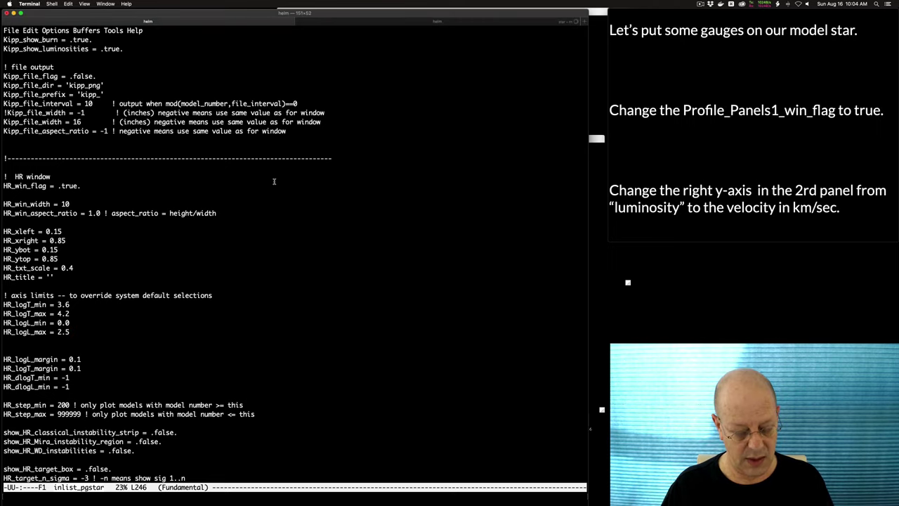
- Set Profile_Panels1_win_flag to .true. in the Profile Panel section of inlist_pgstar and save the file
key(ctrl+v)
scroll(295, 253, down, 15)
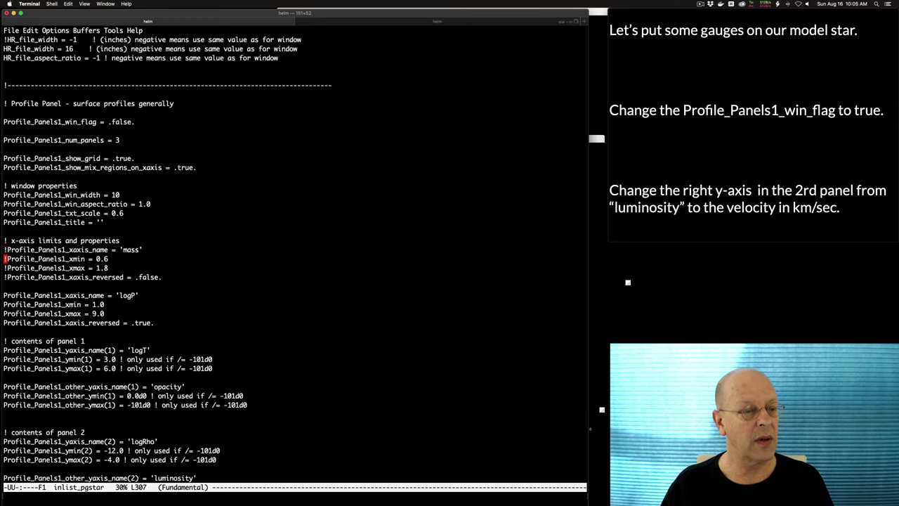
scroll(295, 253, up, 3)
key(Up)
key(Up)
key(Up)
key(Up)
key(Up)
key(Up)
key(Up)
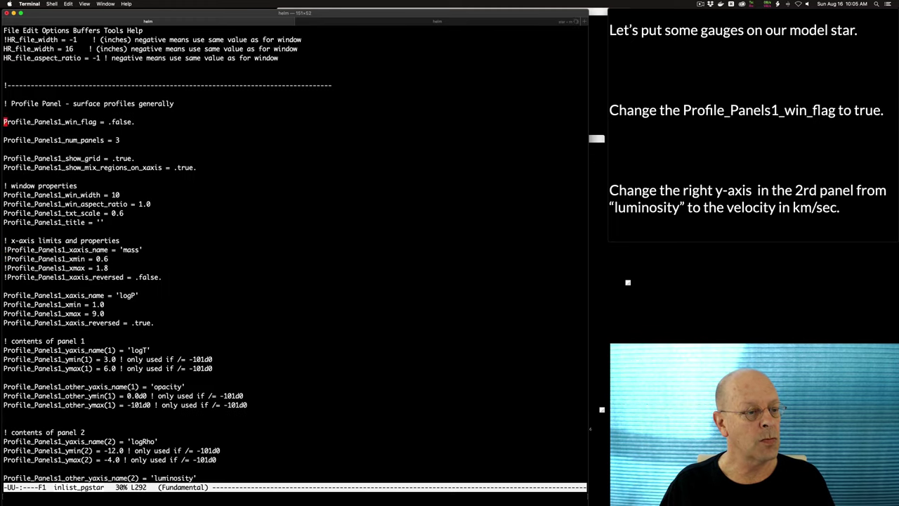
key(Down)
key(ctrl+e)
key(BackSpace)
key(BackSpace)
key(BackSpace)
key(BackSpace)
key(BackSpace)
key(BackSpace)
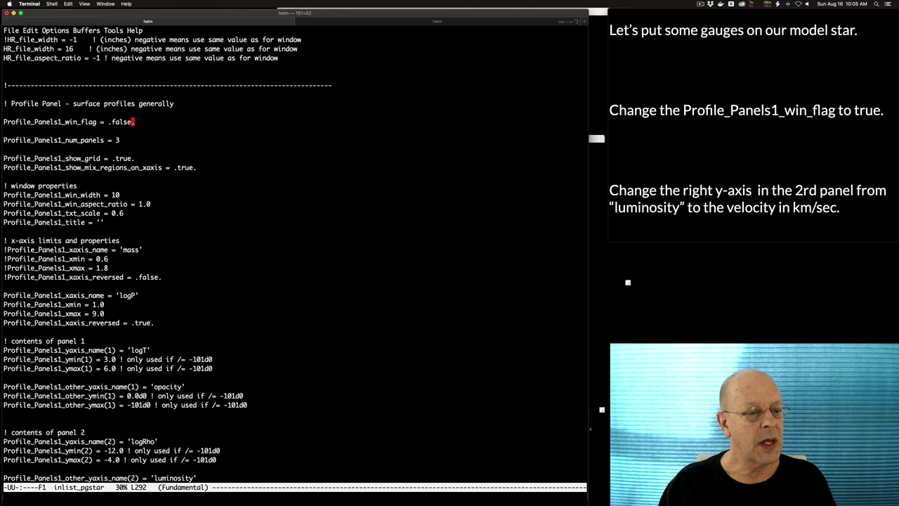
text(true.)
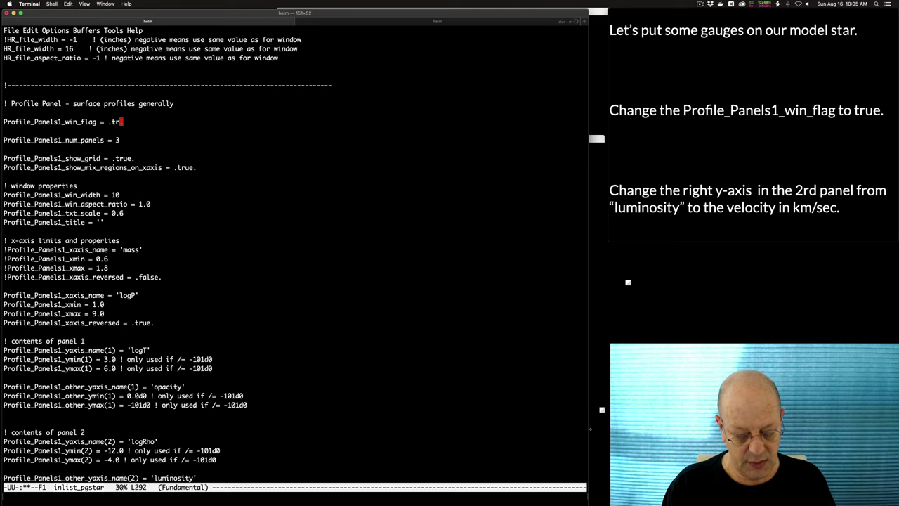
key(ctrl+x)
key(ctrl+s)
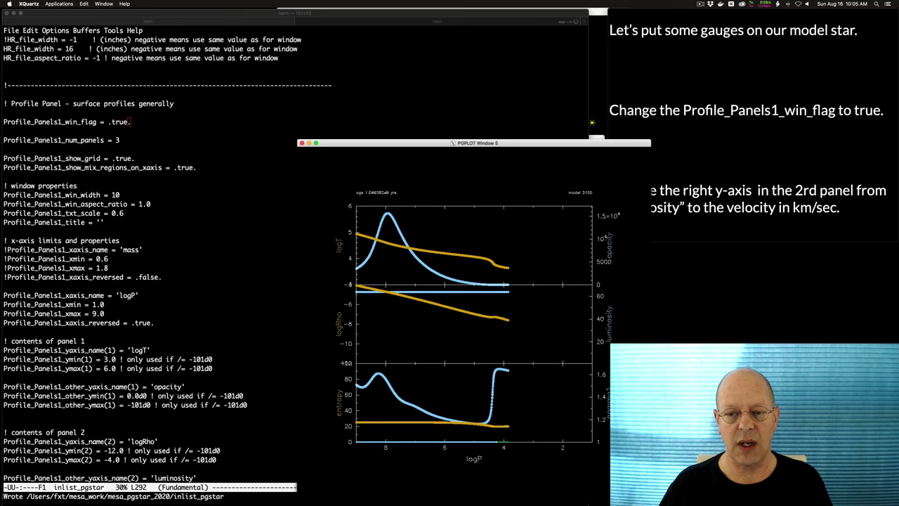
- Bring the profile panels plot window to the front to inspect its three panels, and bring the Keynote instructions forward
mouse_move(587, 143)
mouse_down()
mouse_move(587, 163)
mouse_move(586, 135)
mouse_move(584, 144)
mouse_up()
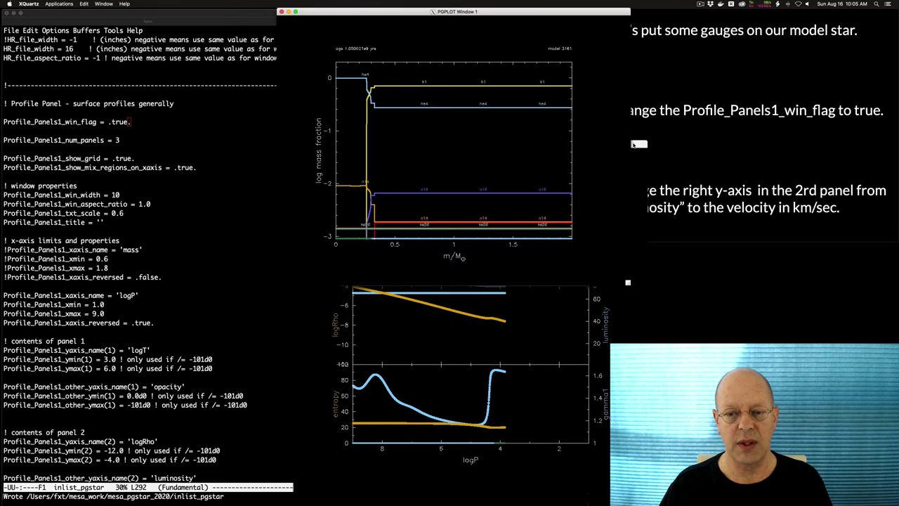
click(631, 175)
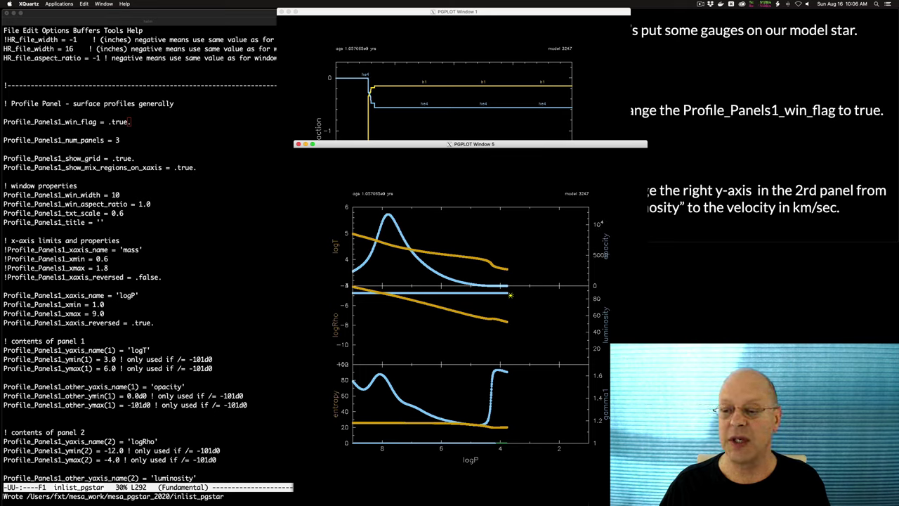
click(690, 253)
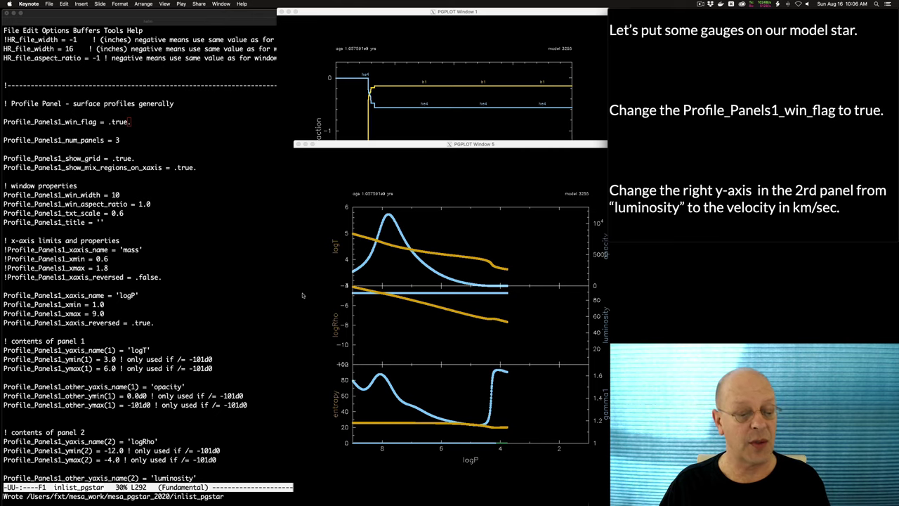
- Return to inlist_pgstar in Terminal and examine the Profile_Panels1 window, x-axis, panel 1 and panel 2 settings
click(257, 277)
key(Down)
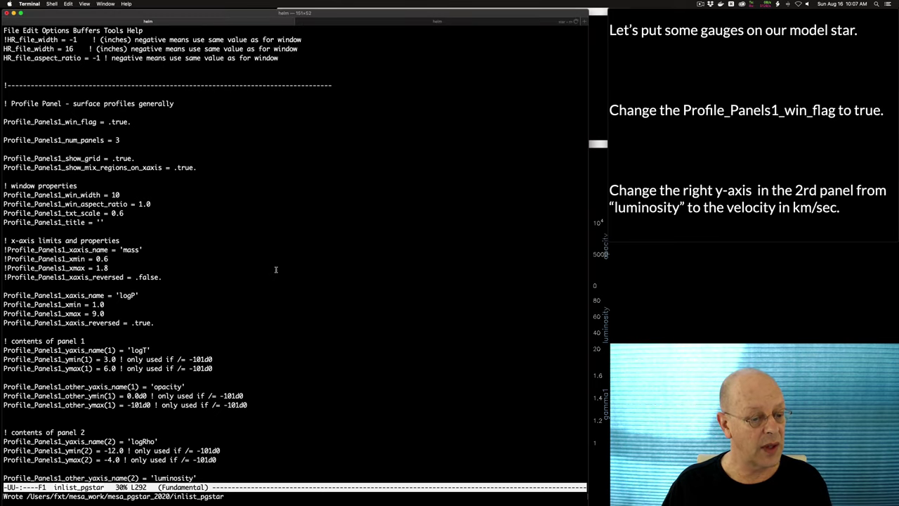
key(Down)
key(Down)
key(Down)
key(Down)
key(Down)
key(Down)
key(Down)
key(Down)
key(Down)
key(Down)
key(Down)
key(Down)
key(Down)
key(Down)
key(Down)
key(Down)
key(Down)
key(Down)
key(Down)
key(Down)
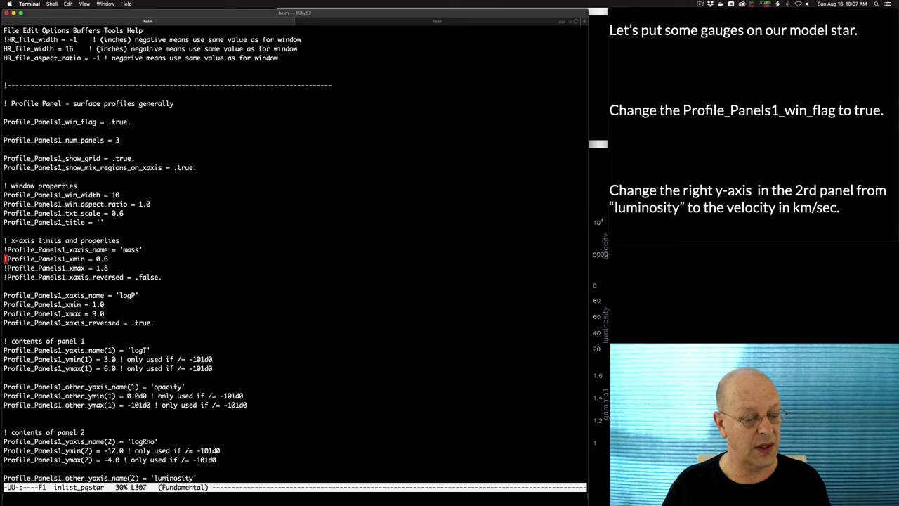
key(Down)
key(Down)
key(Down)
key(Down)
key(Down)
key(Down)
key(Down)
key(Down)
key(Down)
key(Down)
key(Down)
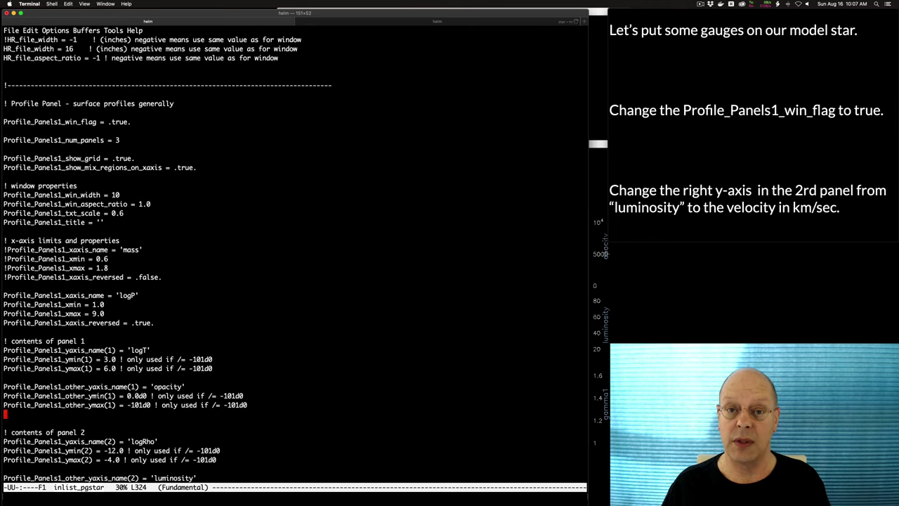
key(Down)
key(Down)
key(Down)
key(Down)
key(Down)
key(Down)
key(Down)
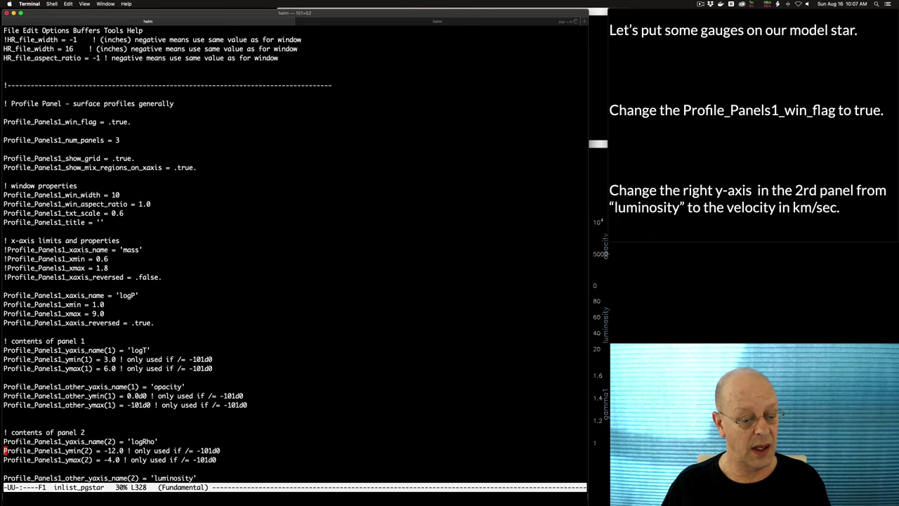
key(Down)
key(Down)
key(Down)
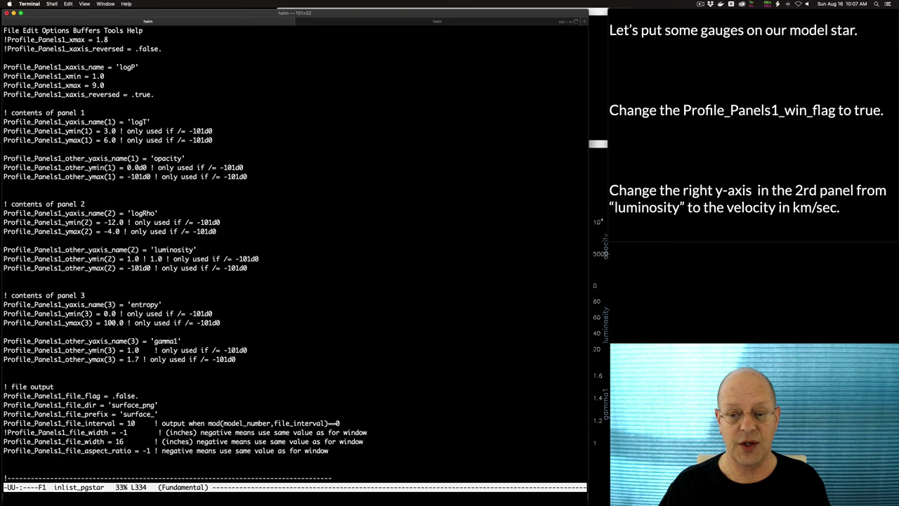
- Locate the Profile_Panels1_other_yaxis_name(2) line and compare it with the second panel's right axis in the XQuartz plot window
click(279, 233)
key(Up)
key(Up)
key(Up)
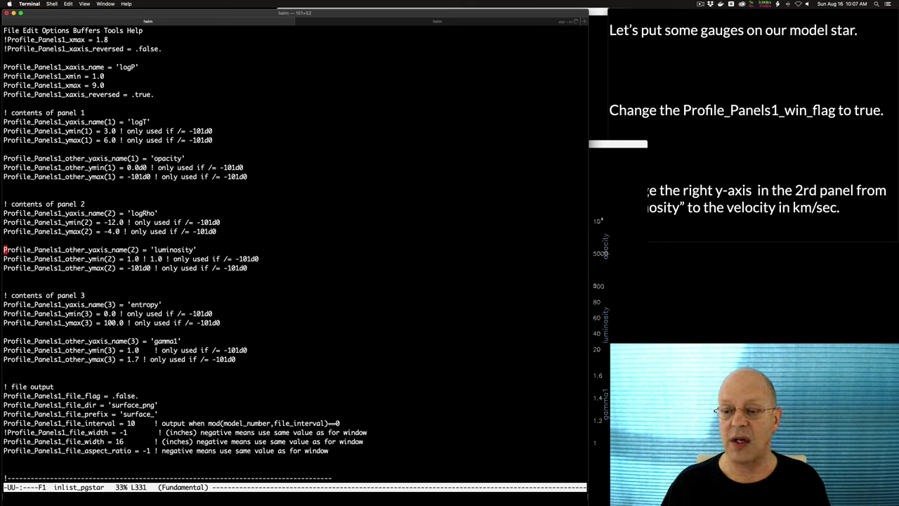
key(Down)
key(Up)
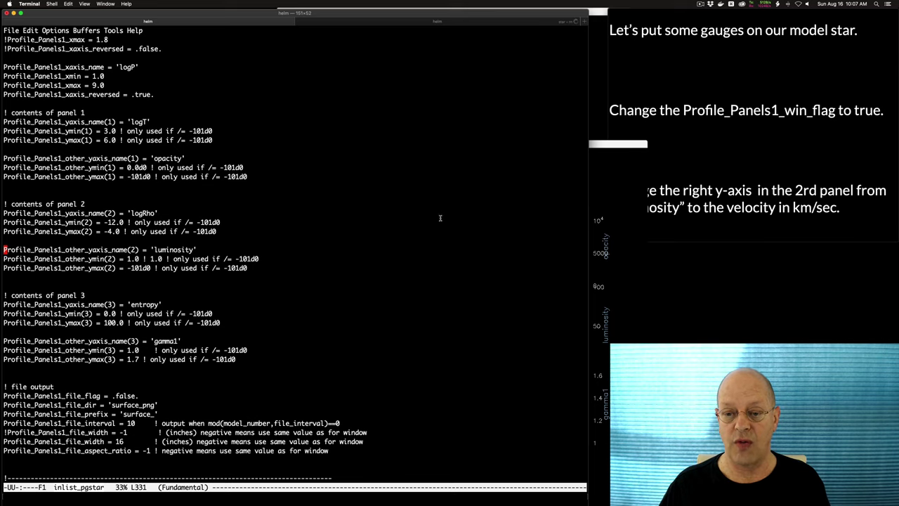
key(super+Tab)
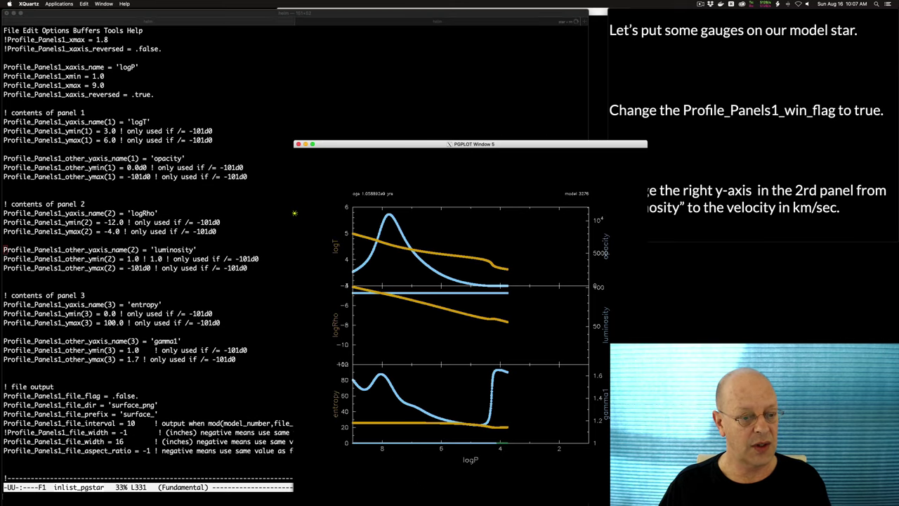
click(240, 210)
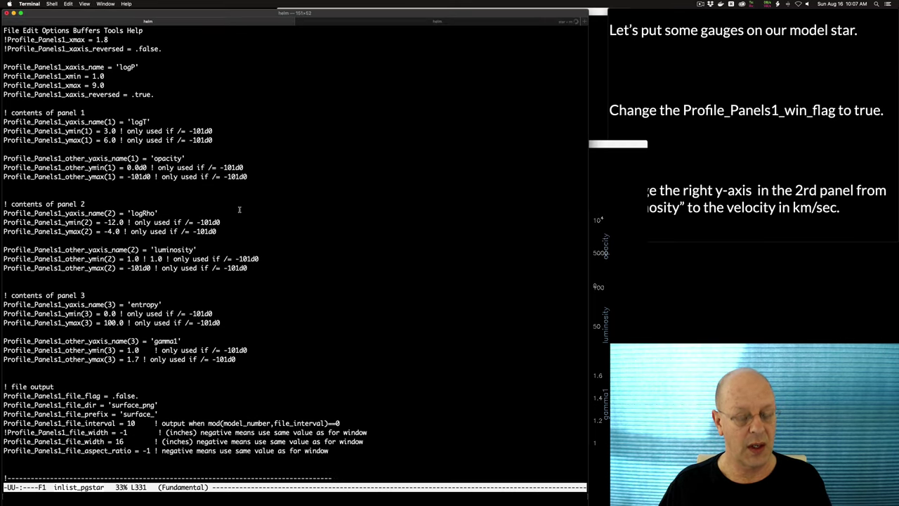
- Open the file ~/mesa_work/r12778/star/defaults/profile_columns.list in the editor
key(ctrl+x)
key(ctrl+f)
text(inlist_pgstar)
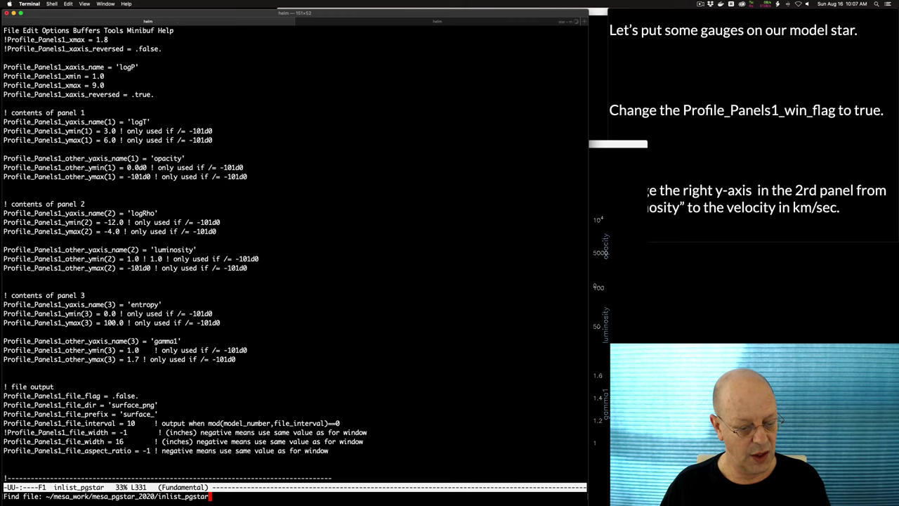
key(Up)
key(Up)
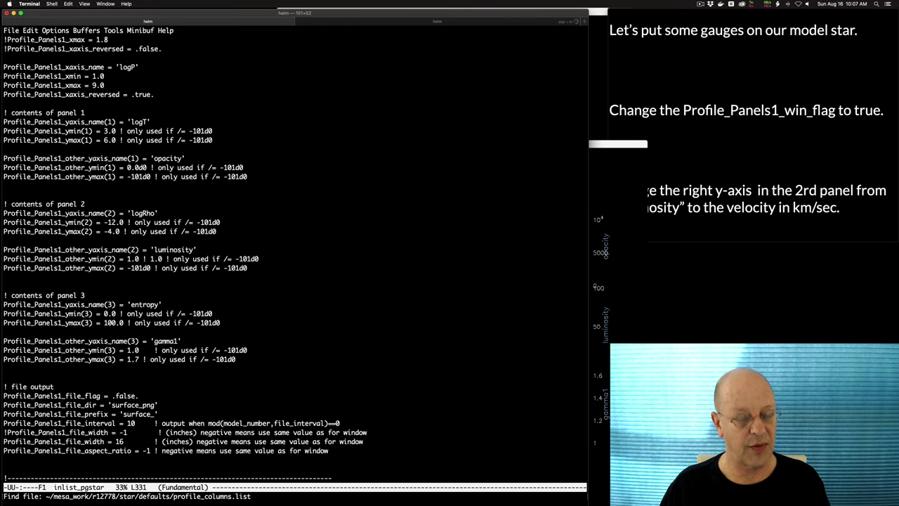
key(Return)
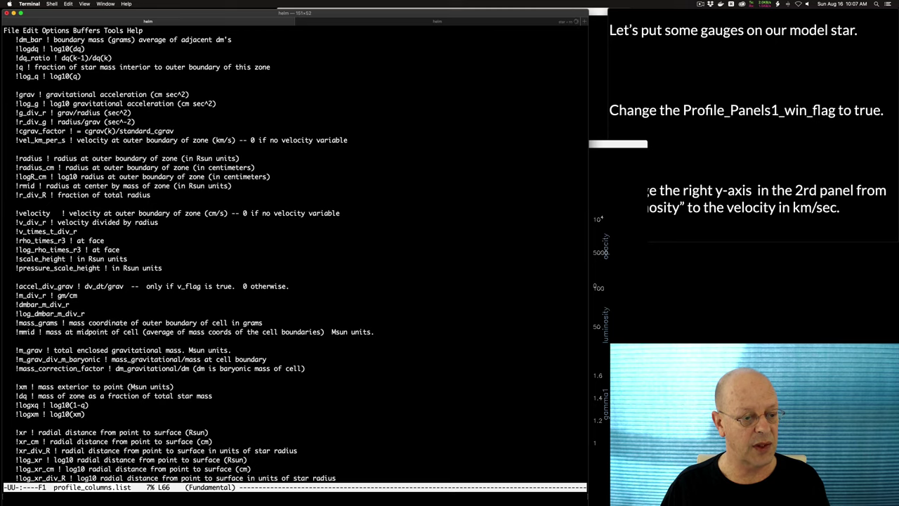
- Search profile_columns.list from its beginning for "velocity"
key(Up)
key(Up)
key(Up)
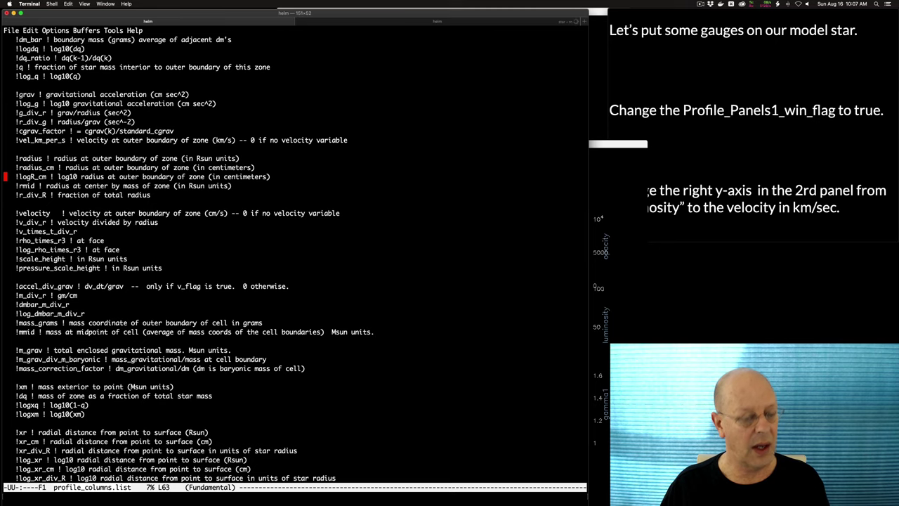
key(alt+less)
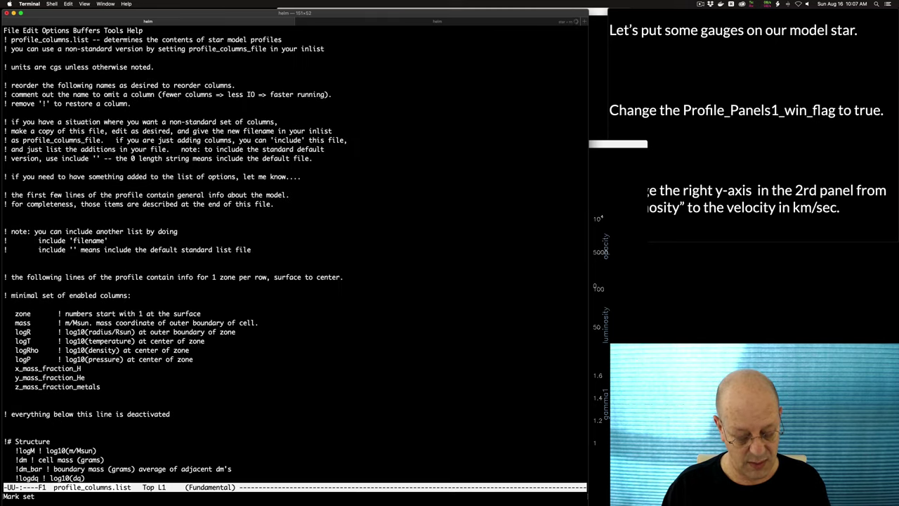
key(ctrl+s)
text(veloc)
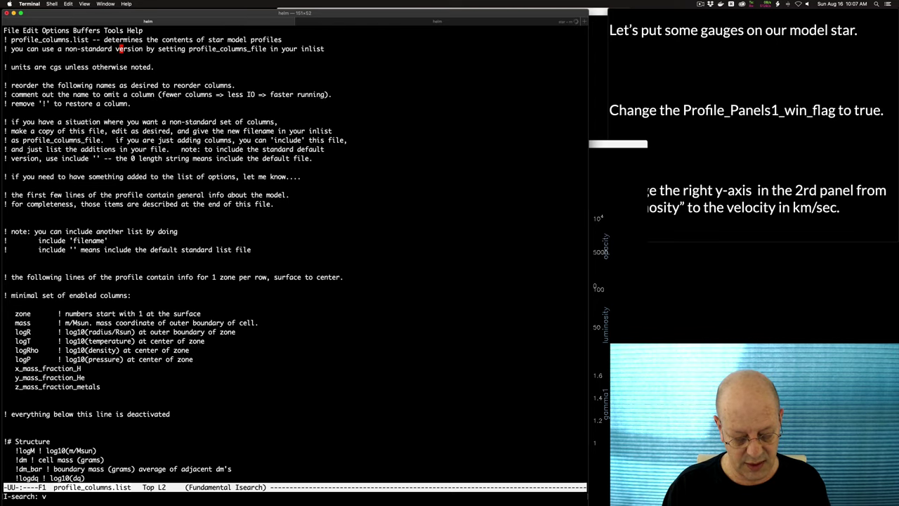
text(ity)
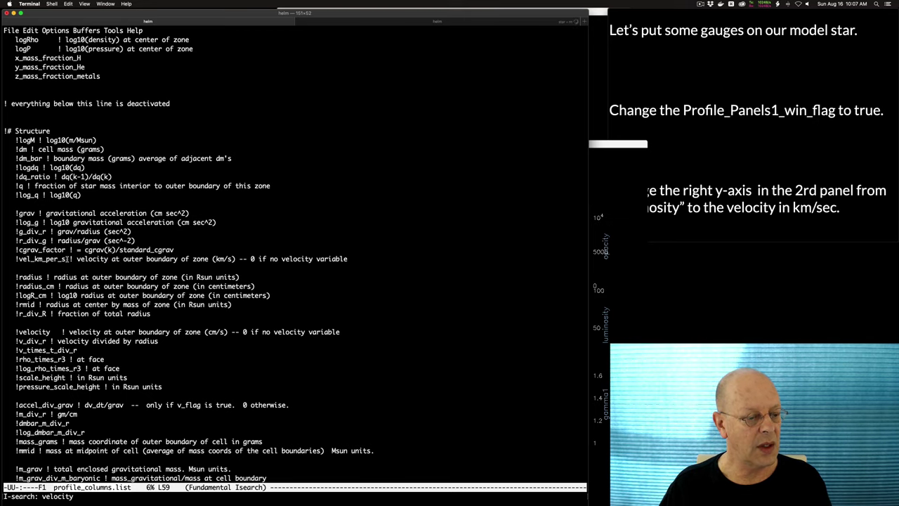
- Select the column name vel_km_per_s in the Structure section of the profile columns list
drag(66, 259, 21, 259)
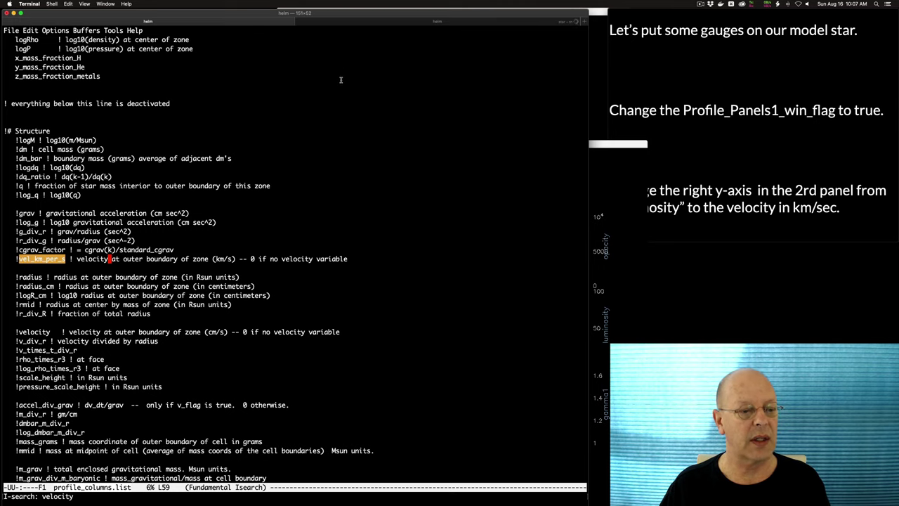
click(49, 165)
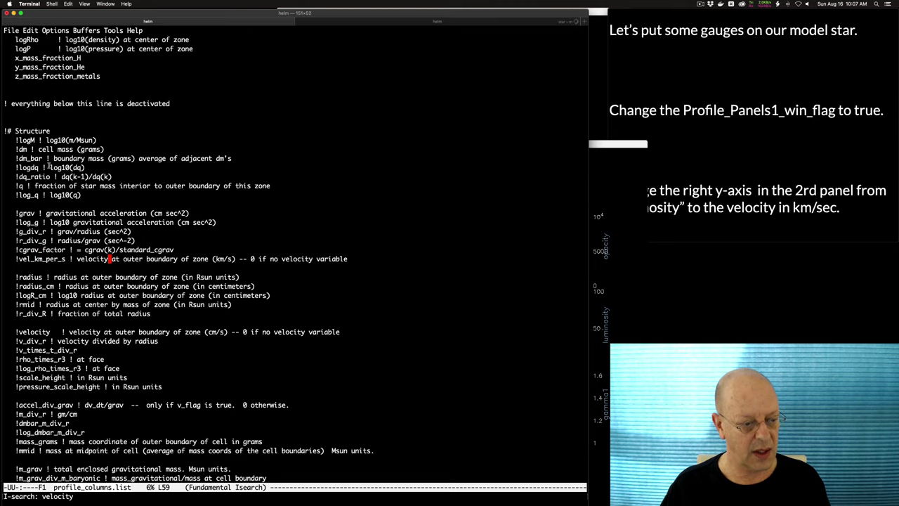
drag(68, 260, 19, 260)
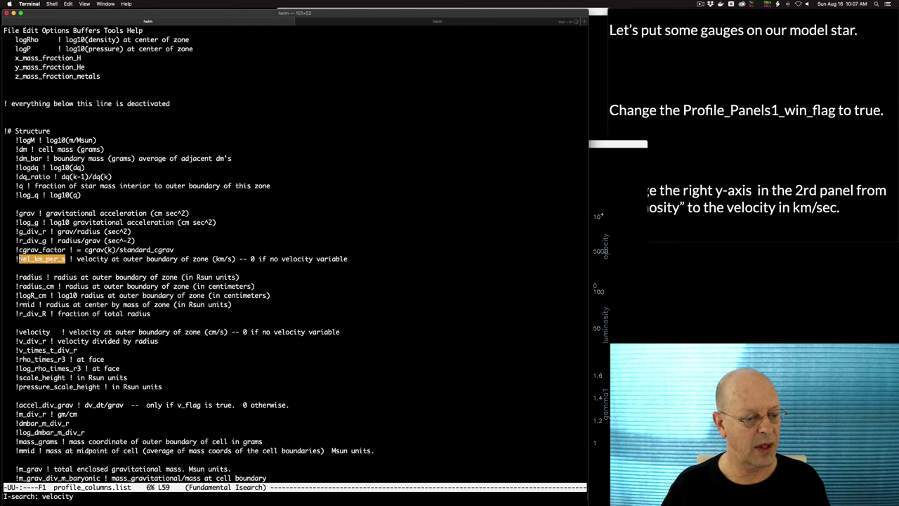
- Return to the file inlist_pgstar at the panel 2 settings of Profile_Panels1
key(ctrl+x)
key(ctrl+f)
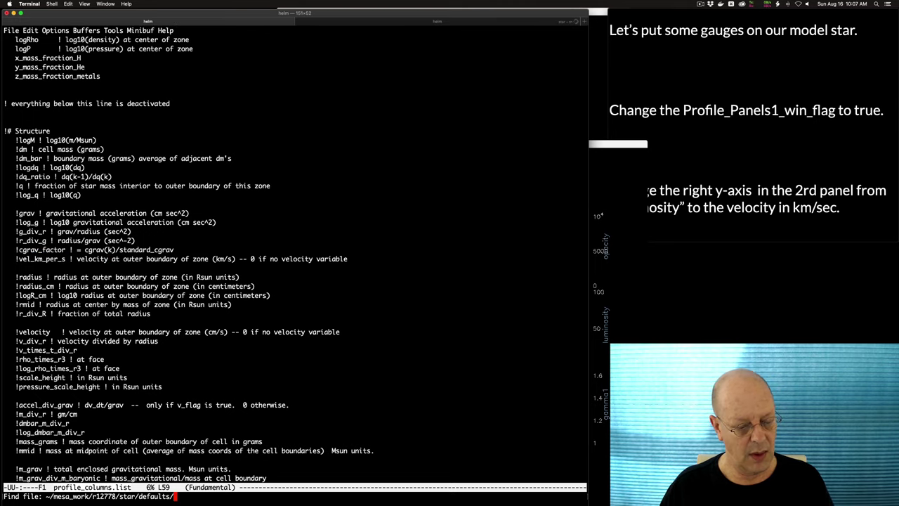
key(alt+n)
key(alt+p)
key(Return)
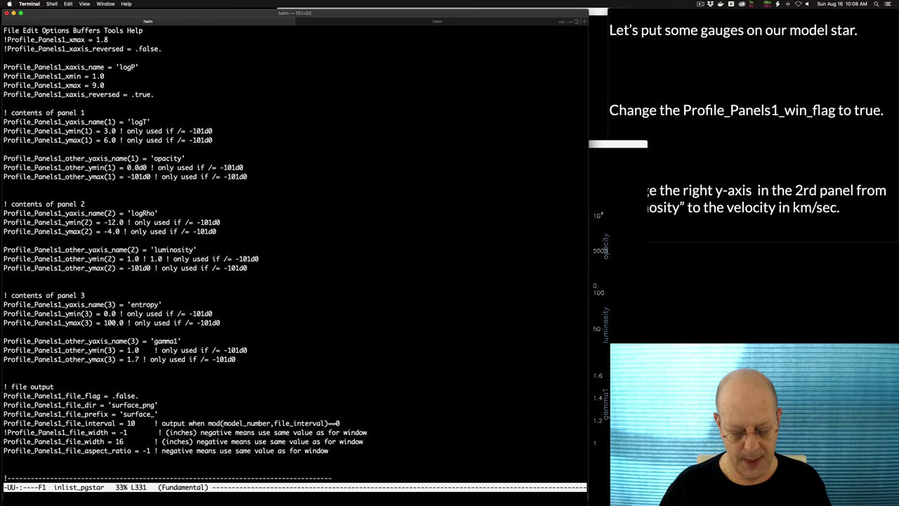
- Duplicate the Profile_Panels1_other_yaxis_name(2) = 'luminosity' line and comment out the original with "!"
key(ctrl+k)
key(ctrl+y)
key(Return)
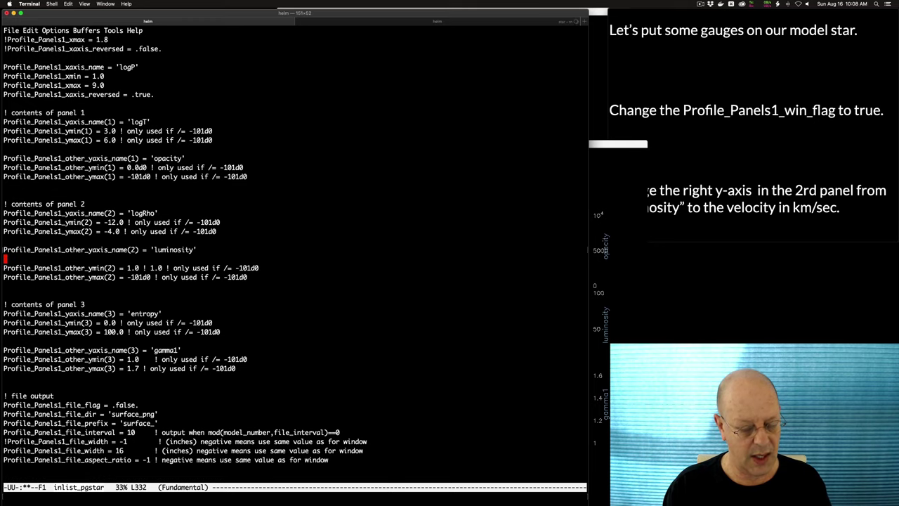
key(ctrl+y)
key(ctrl+a)
key(ctrl+p)
text(!)
key(ctrl+n)
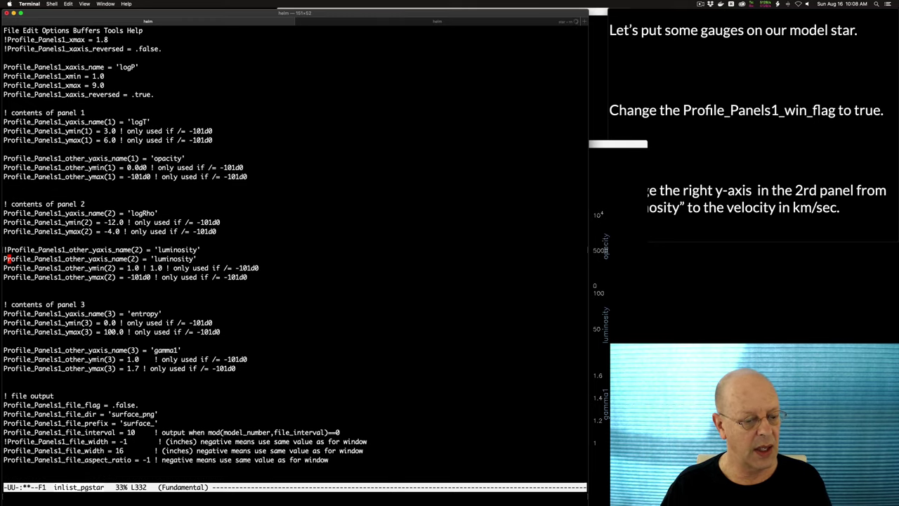
- Set the active Profile_Panels1_other_yaxis_name(2) value to 'vel_km_per_s'
key(ctrl+e)
key(BackSpace)
key(BackSpace)
key(BackSpace)
key(BackSpace)
key(BackSpace)
key(BackSpace)
key(BackSpace)
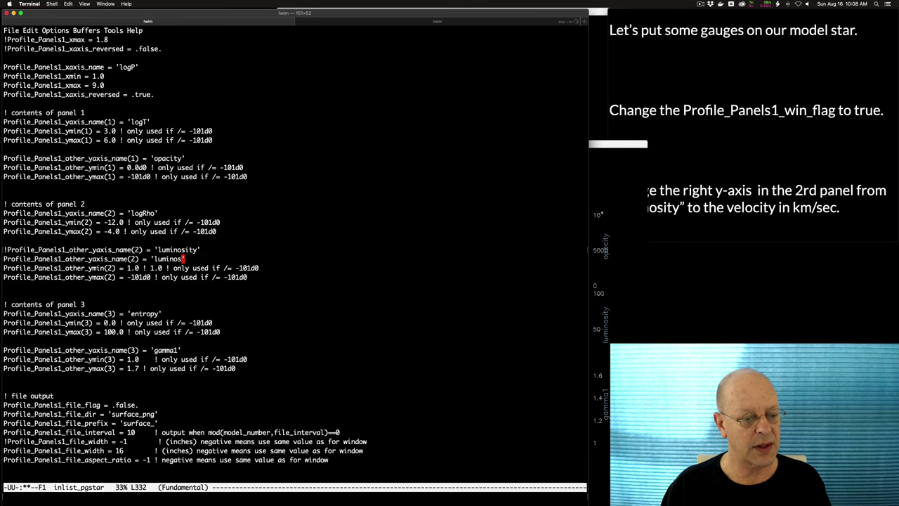
key(BackSpace)
key(BackSpace)
key(BackSpace)
key(BackSpace)
key(BackSpace)
key(BackSpace)
key(BackSpace)
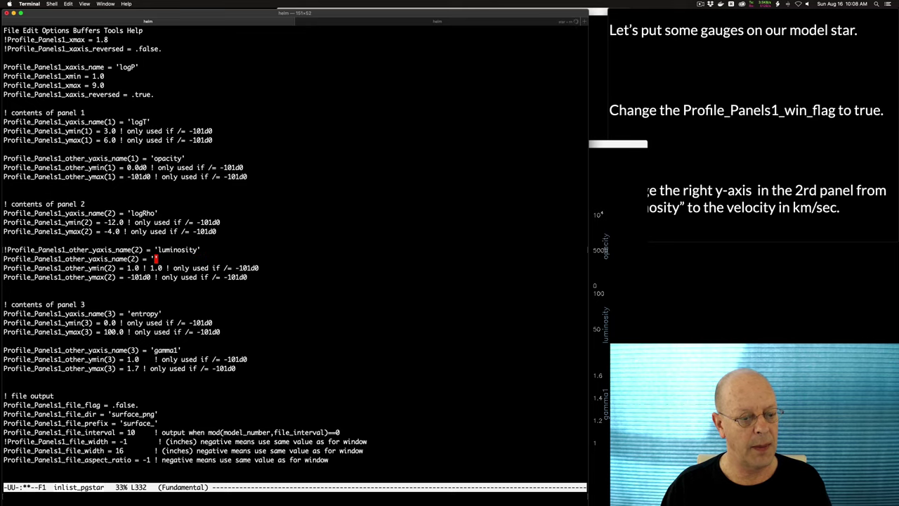
text(vel_km_per_s)
key(ctrl+a)
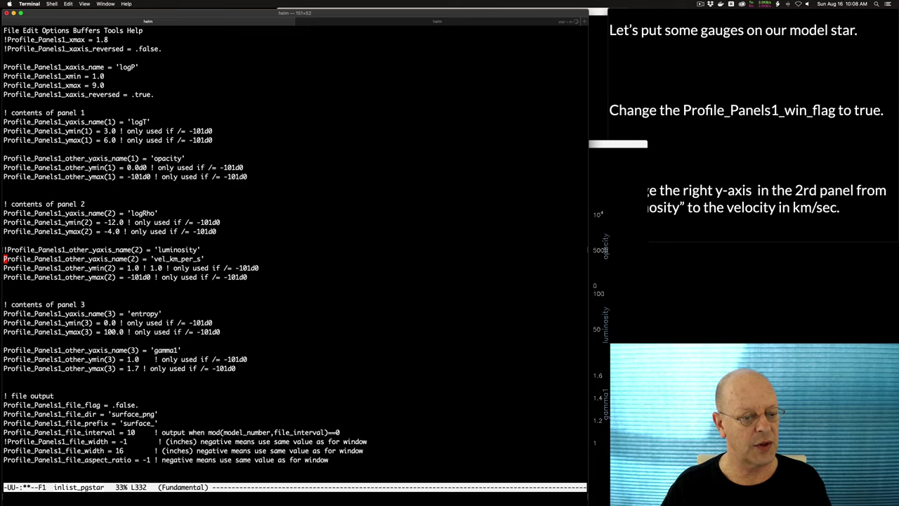
- Save inlist_pgstar and bring the PGPLOT Window 5 profile plot to the front
key(ctrl+x)
key(ctrl+s)
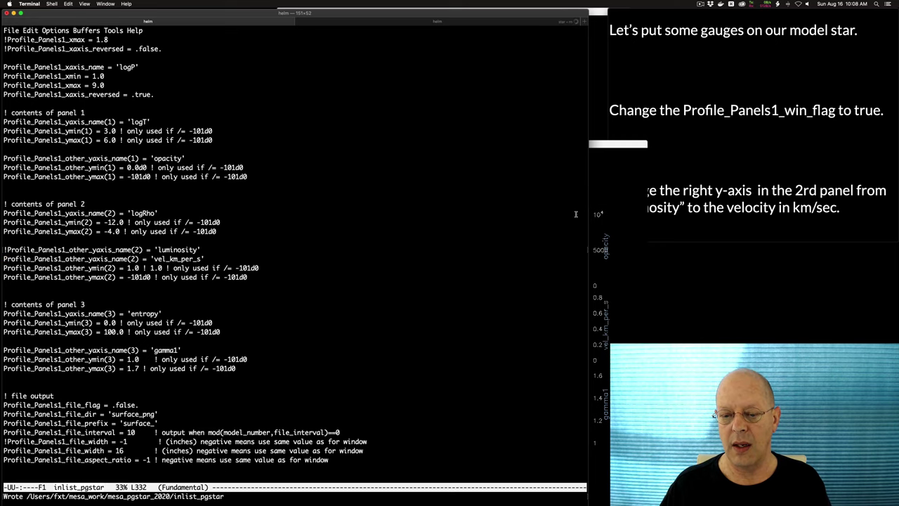
click(602, 232)
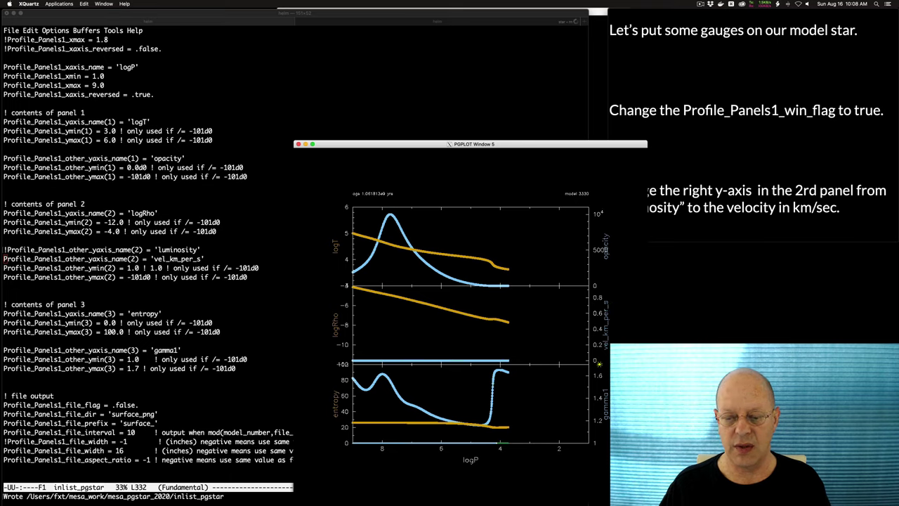
- Set Profile_Panels1_other_ymin(2) to -101d0 in inlist_pgstar and save the file
click(233, 284)
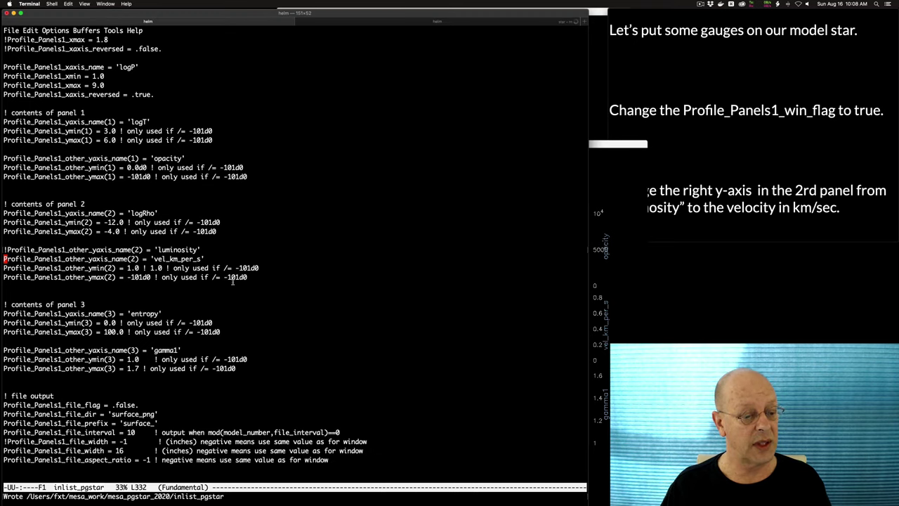
key(Down)
key(Up)
key(Right)
key(Right)
key(Right)
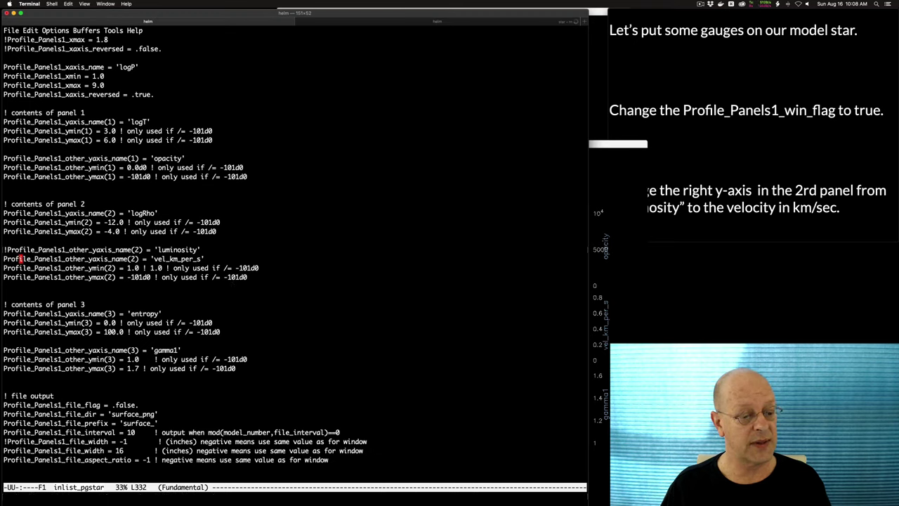
key(Right)
key(Right)
key(Right)
key(Right)
key(Right)
key(Right)
key(Right)
key(Right)
key(Right)
key(Right)
key(Right)
key(Right)
key(Right)
key(Right)
key(Right)
key(Right)
key(Right)
key(Right)
key(Right)
key(Right)
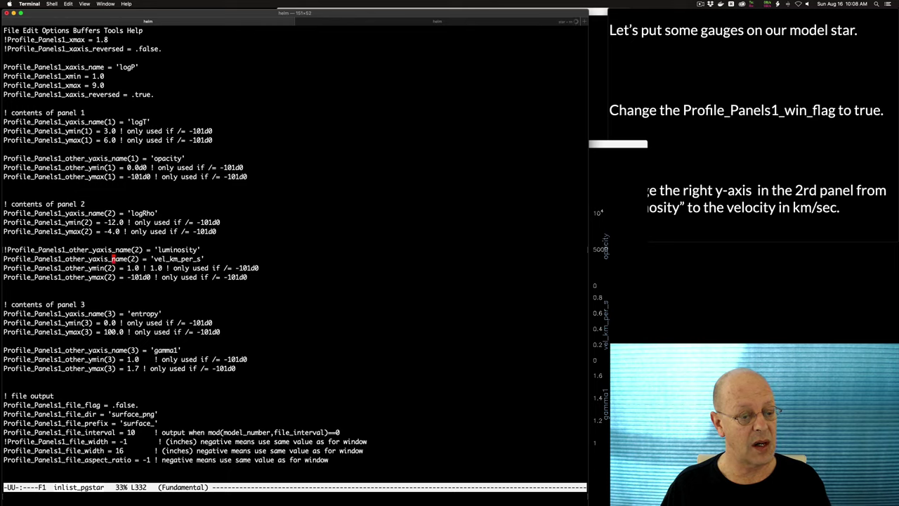
key(Right)
key(Right)
key(Right)
key(Right)
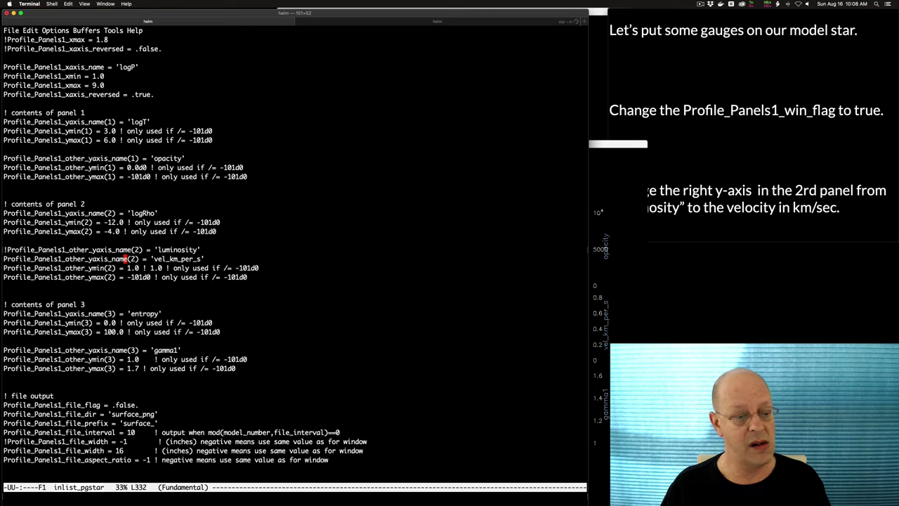
key(Down)
key(Down)
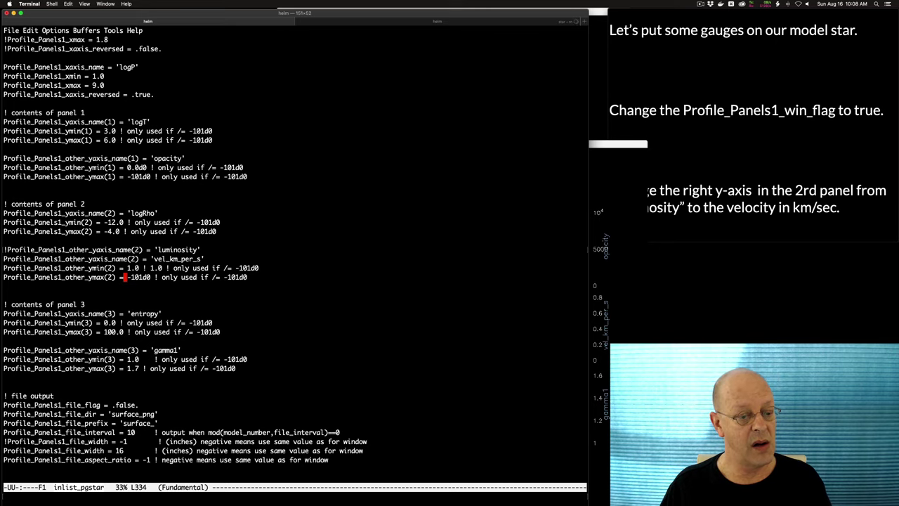
key(Up)
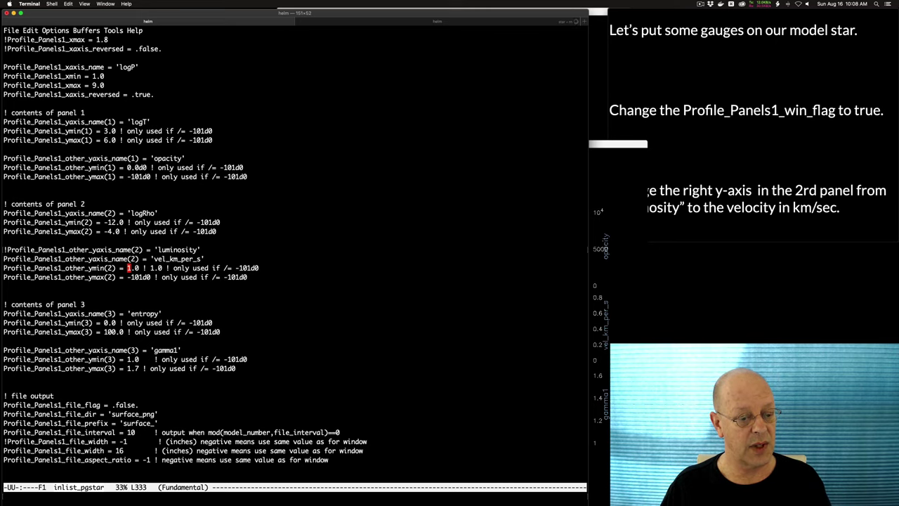
key(ctrl+d)
key(ctrl+d)
key(ctrl+d)
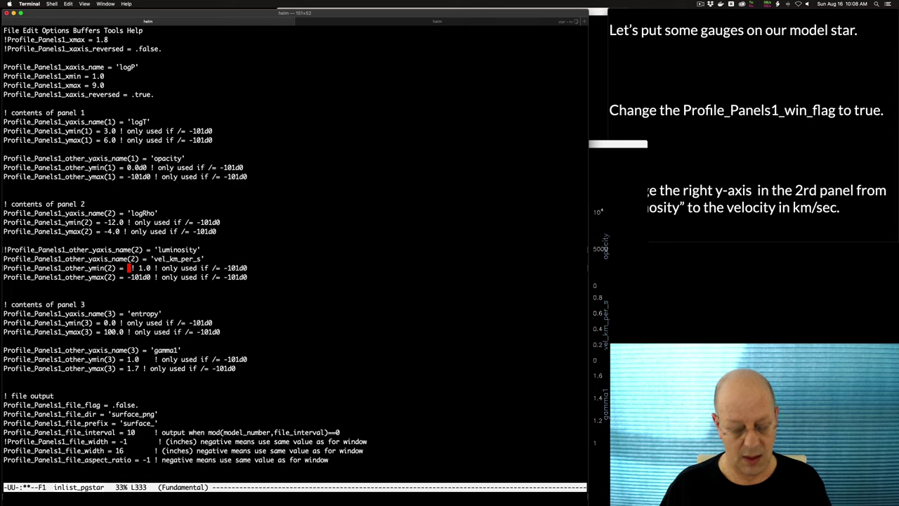
text(-101d0)
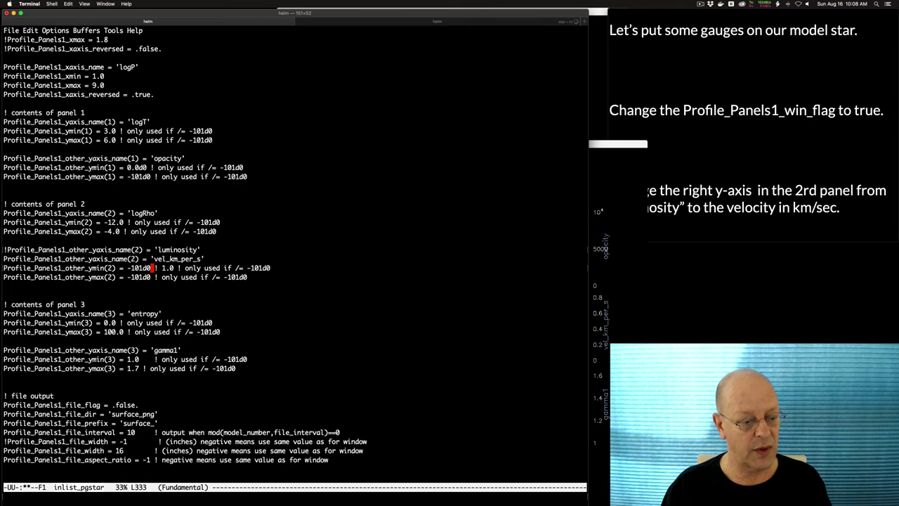
key(ctrl+x)
key(ctrl+s)
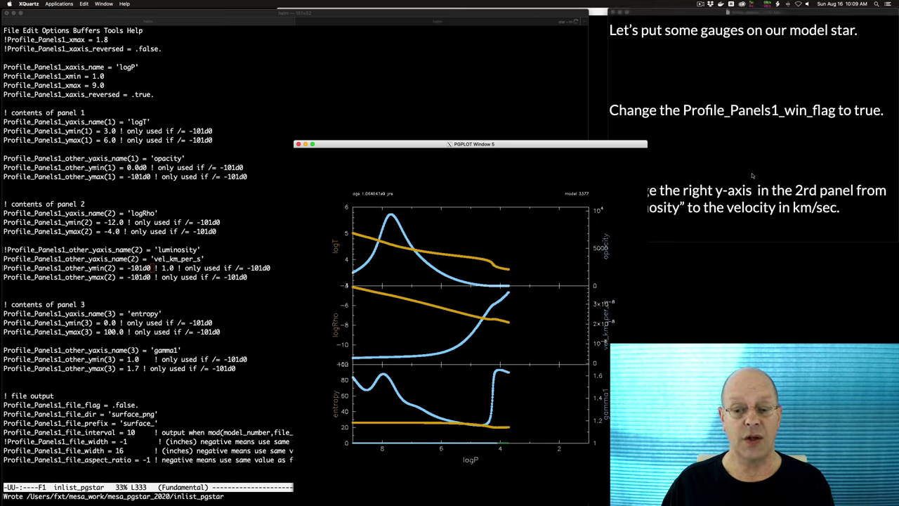
- Switch to Keynote, advance to the slide on central temperature and density, and shift PGPLOT Window 5 slightly
click(703, 179)
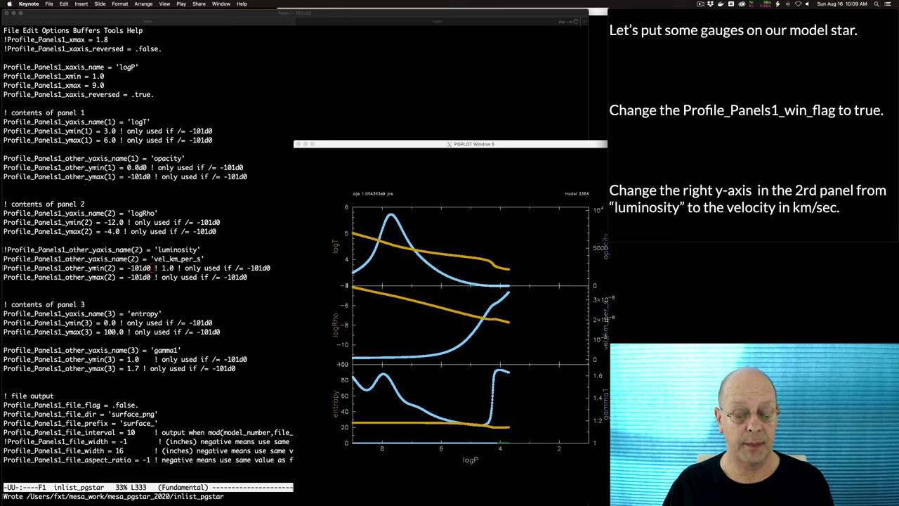
key(Right)
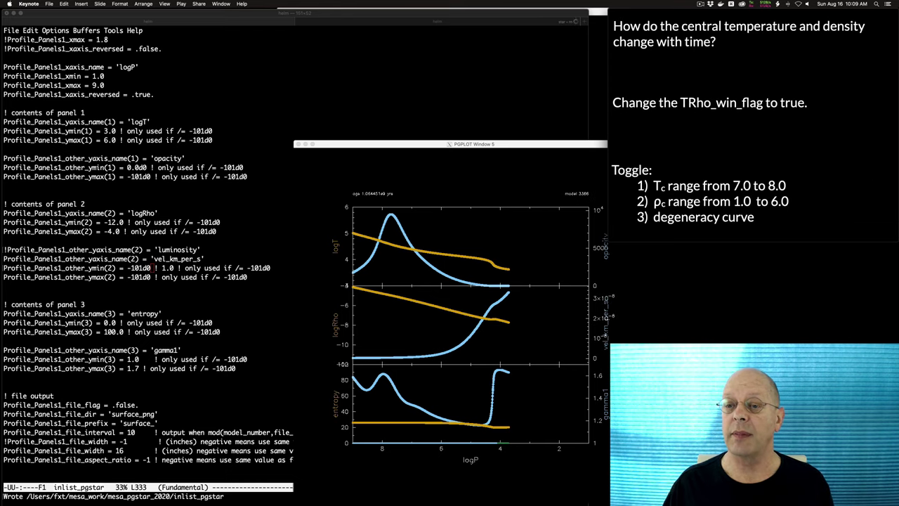
click(558, 143)
drag(557, 143, 543, 153)
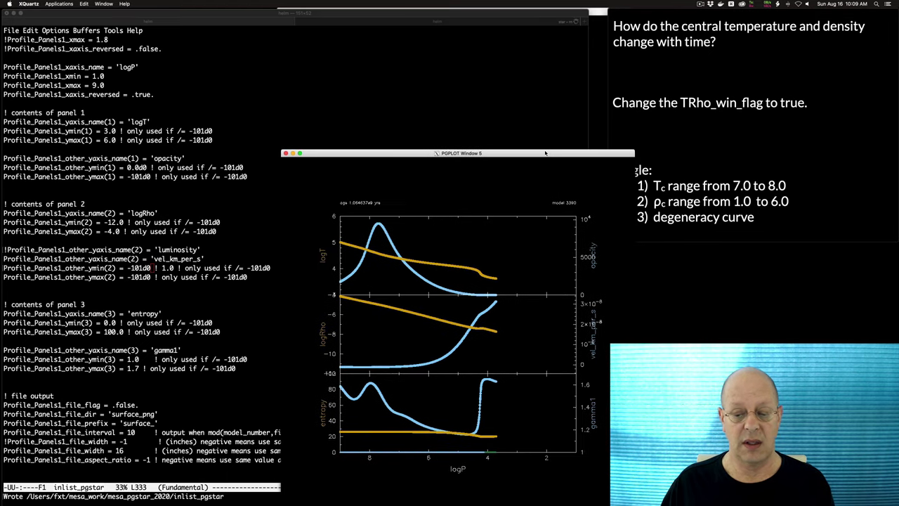
click(722, 118)
- Set TRho_win_flag to .true. in the central temperature and density history section of inlist_pgstar and save the file
click(590, 216)
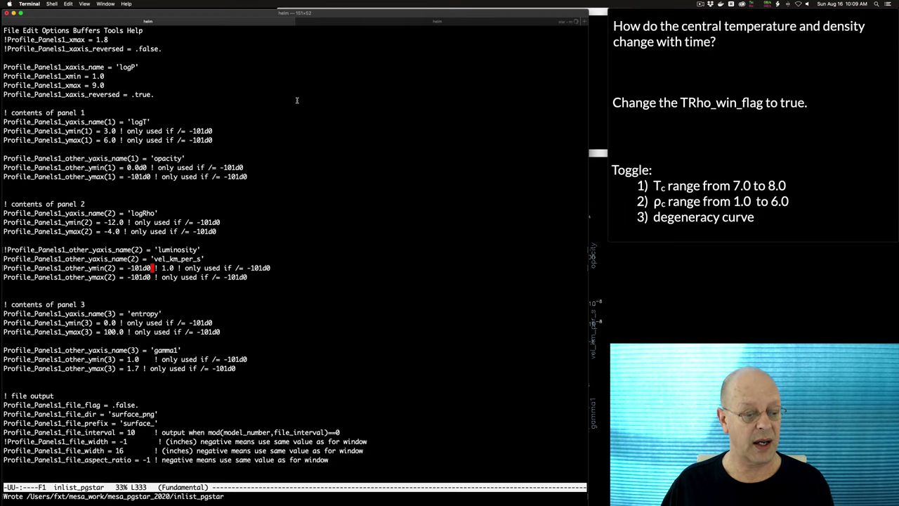
key(ctrl+a)
key(ctrl+v)
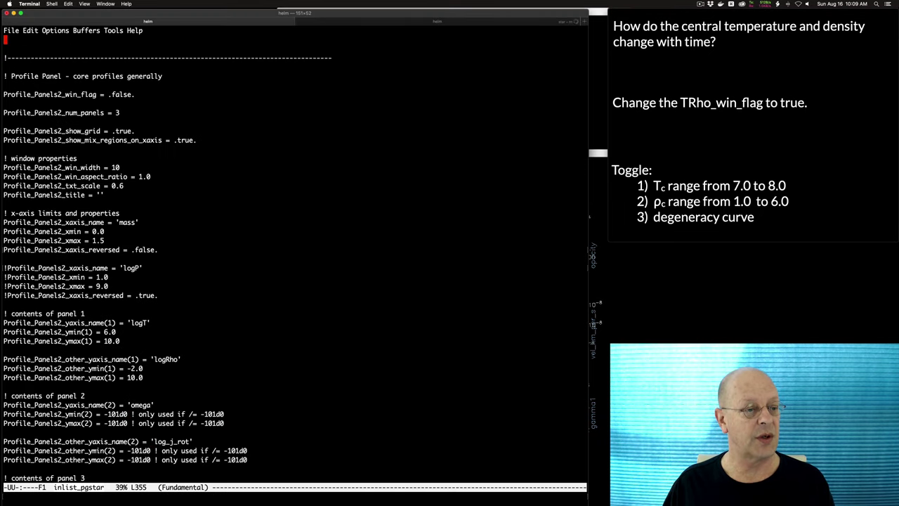
key(ctrl+n)
key(ctrl+n)
key(ctrl+n)
key(ctrl+n)
key(ctrl+n)
key(ctrl+n)
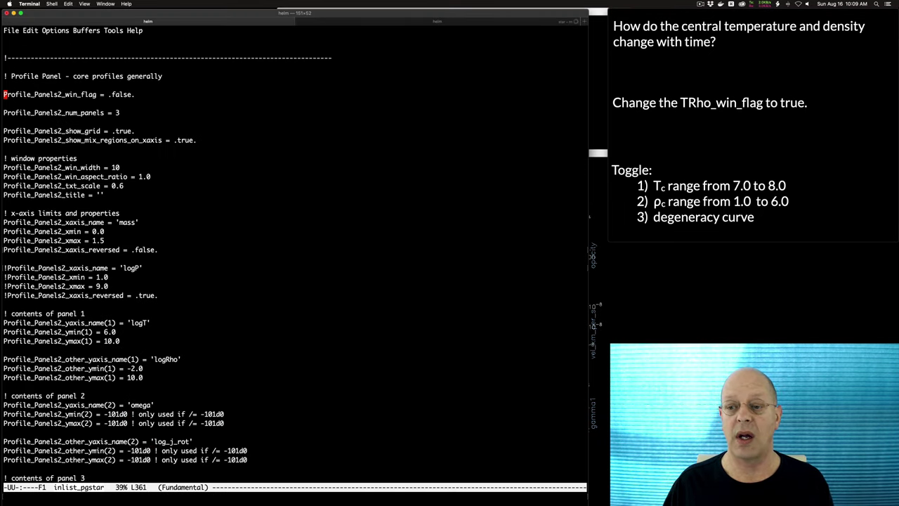
key(ctrl+n)
key(ctrl+n)
key(ctrl+n)
key(ctrl+n)
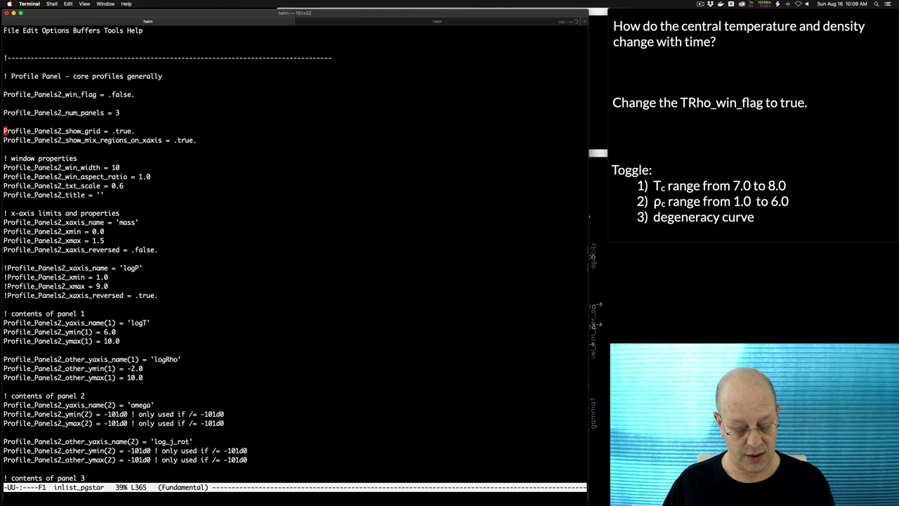
key(ctrl+v)
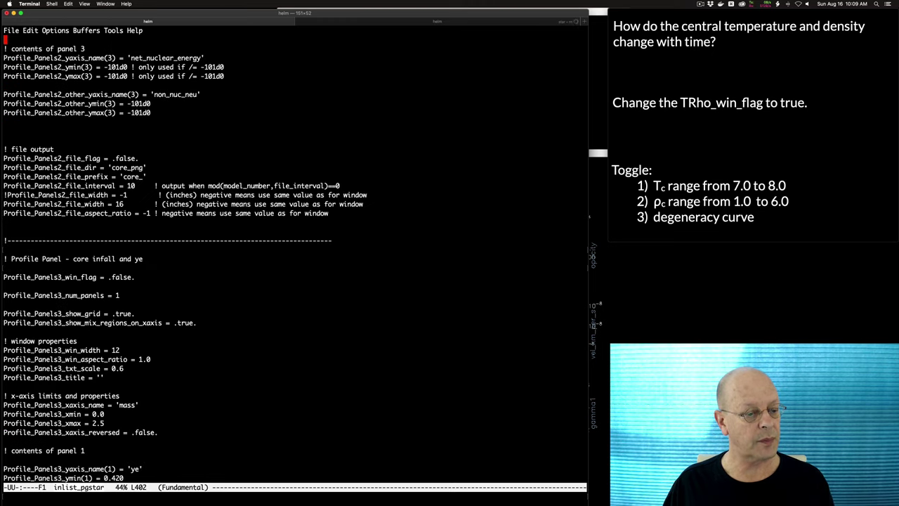
key(ctrl+v)
key(ctrl+n)
key(ctrl+n)
key(ctrl+n)
key(ctrl+n)
key(ctrl+n)
key(ctrl+n)
key(ctrl+n)
key(ctrl+n)
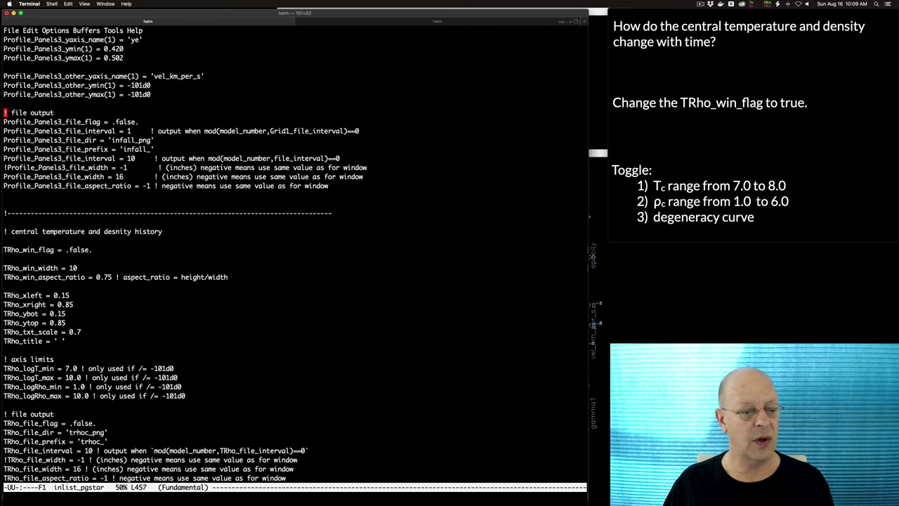
key(ctrl+n)
key(ctrl+n)
key(ctrl+n)
key(ctrl+n)
key(ctrl+n)
key(ctrl+n)
key(ctrl+n)
key(ctrl+n)
key(ctrl+n)
key(ctrl+n)
key(ctrl+n)
key(ctrl+n)
key(ctrl+n)
key(ctrl+n)
key(ctrl+n)
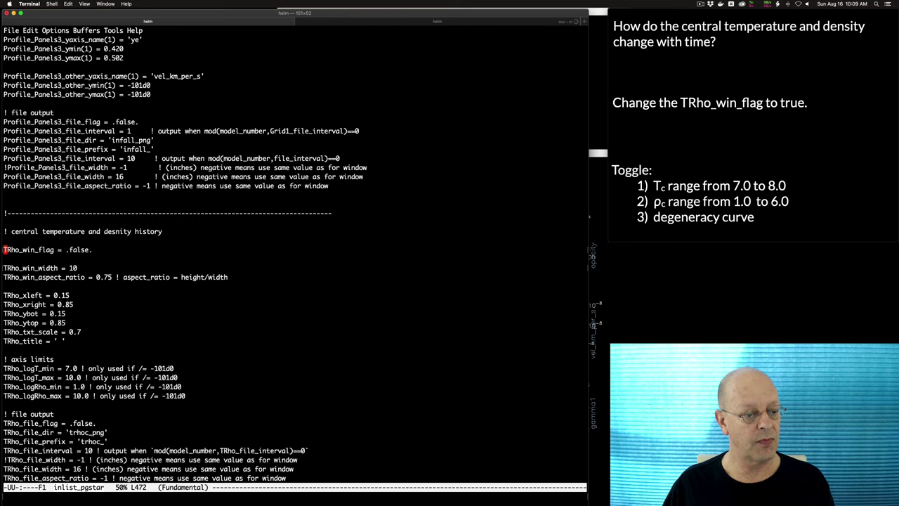
key(ctrl+e)
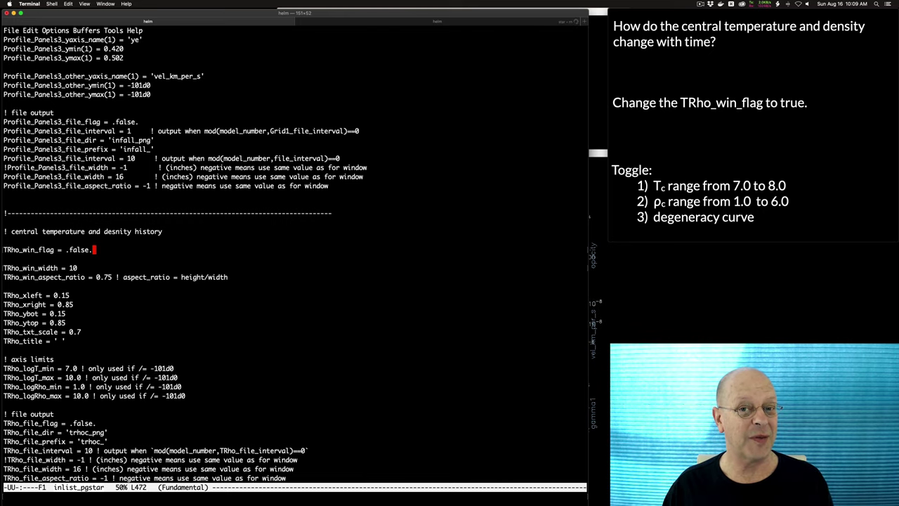
key(ctrl+b)
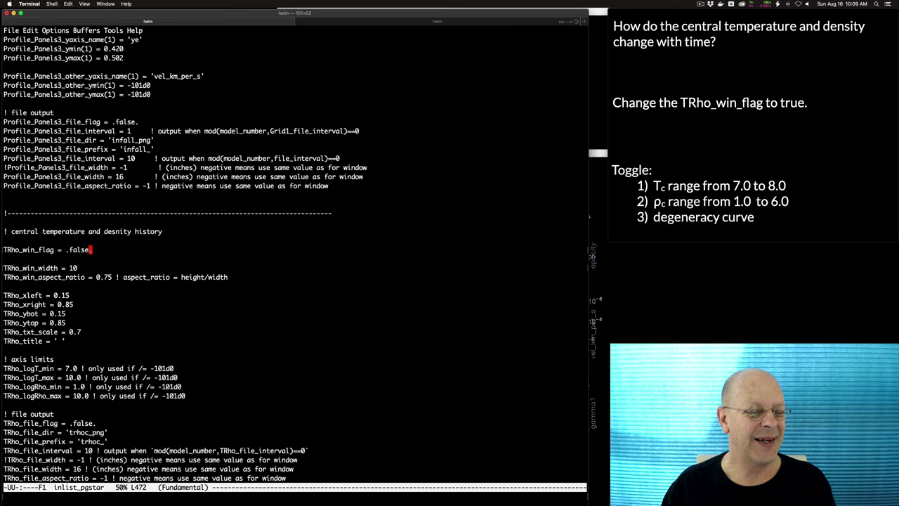
key(BackSpace)
key(BackSpace)
key(BackSpace)
key(BackSpace)
key(BackSpace)
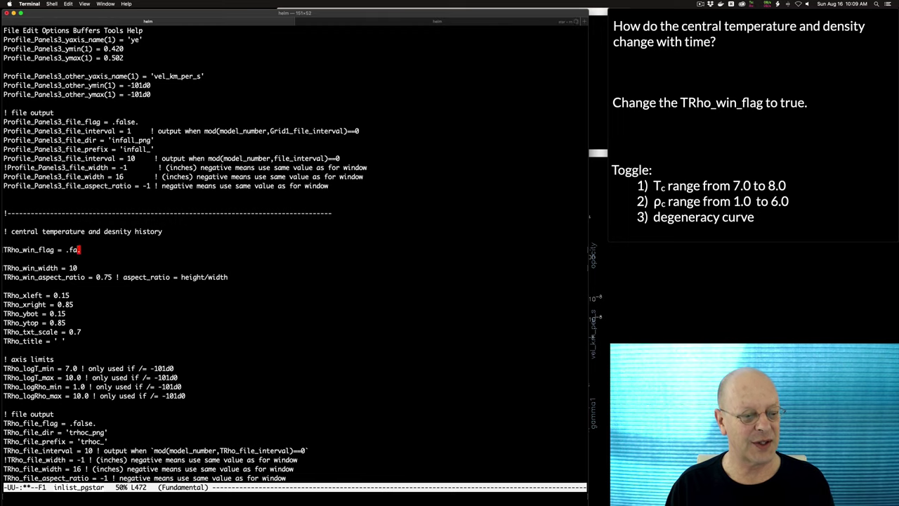
text(true.)
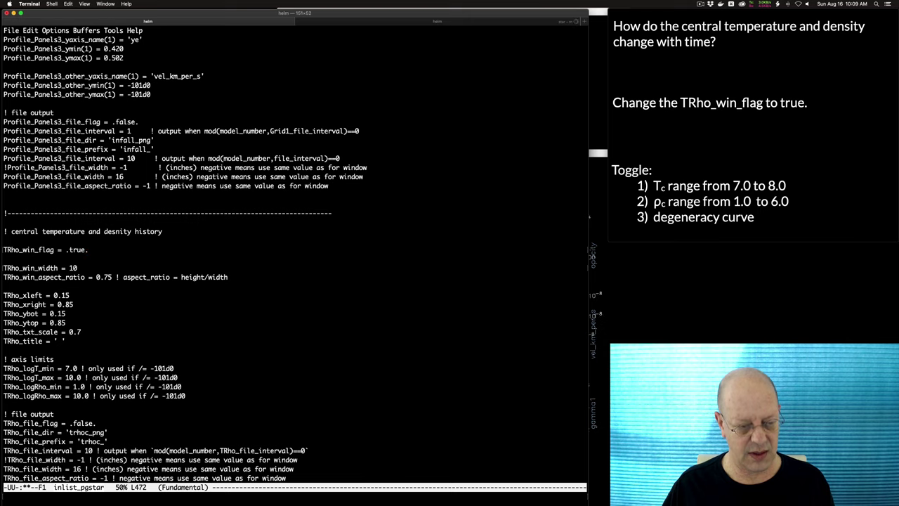
key(ctrl+x)
key(ctrl+s)
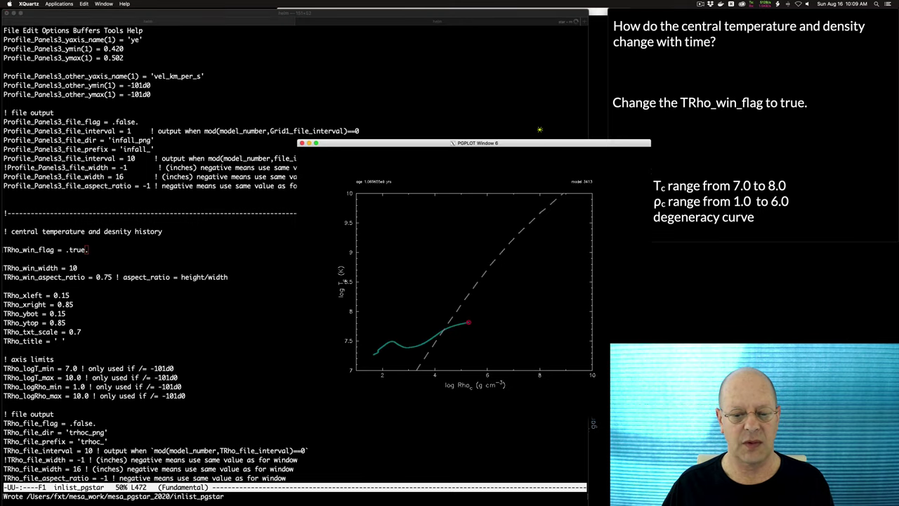
- Shift PGPLOT Window 6 slightly and bring the central temperature-density plot back to the front
drag(580, 144, 585, 144)
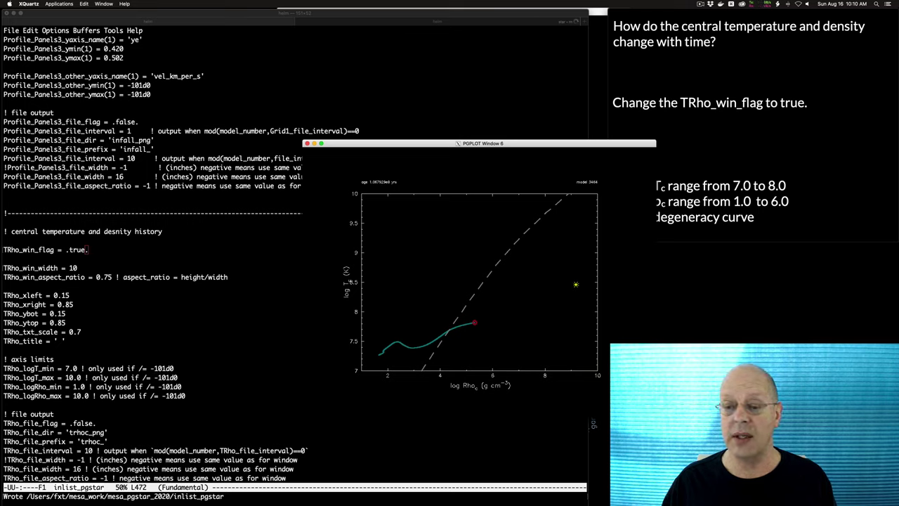
click(218, 303)
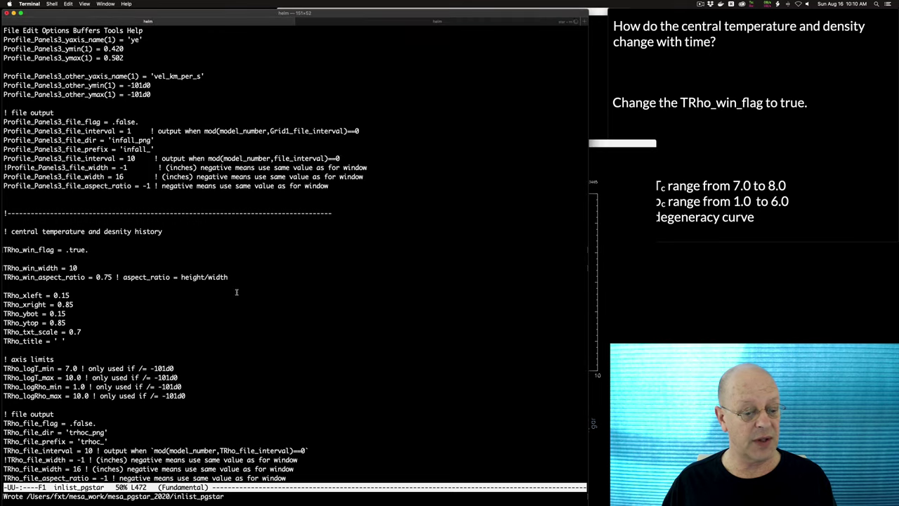
click(616, 231)
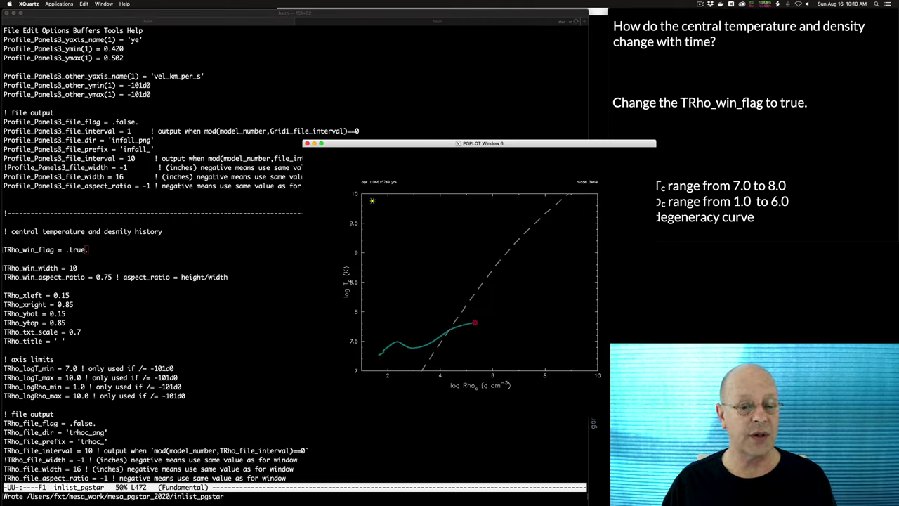
- Set TRho_logRho_max to 8.0 in the TRho axis limits of inlist_pgstar and save the file
click(217, 326)
key(Down)
key(Down)
key(Down)
key(Down)
key(Down)
key(Down)
key(Down)
key(Down)
key(Down)
key(Down)
key(Down)
key(Down)
key(Down)
key(Down)
key(Down)
key(Down)
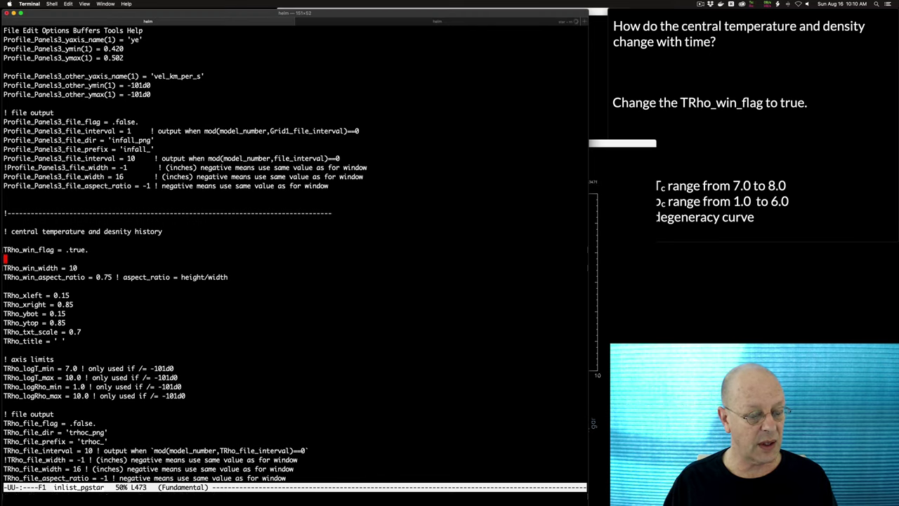
key(Left)
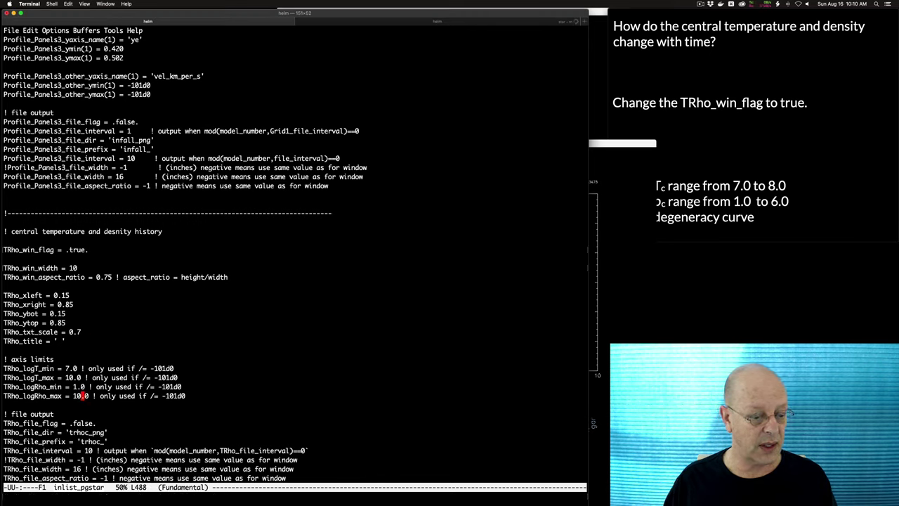
key(BackSpace)
key(BackSpace)
text(8)
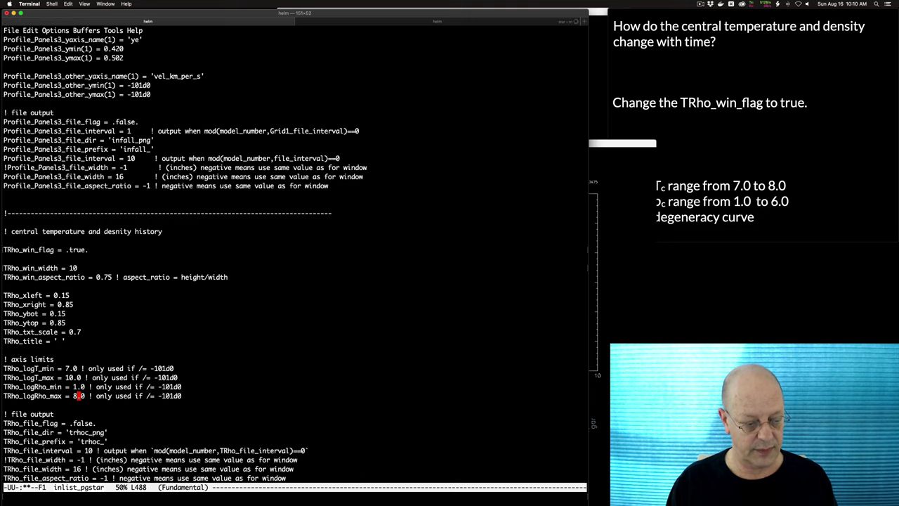
key(ctrl+x)
key(ctrl+s)
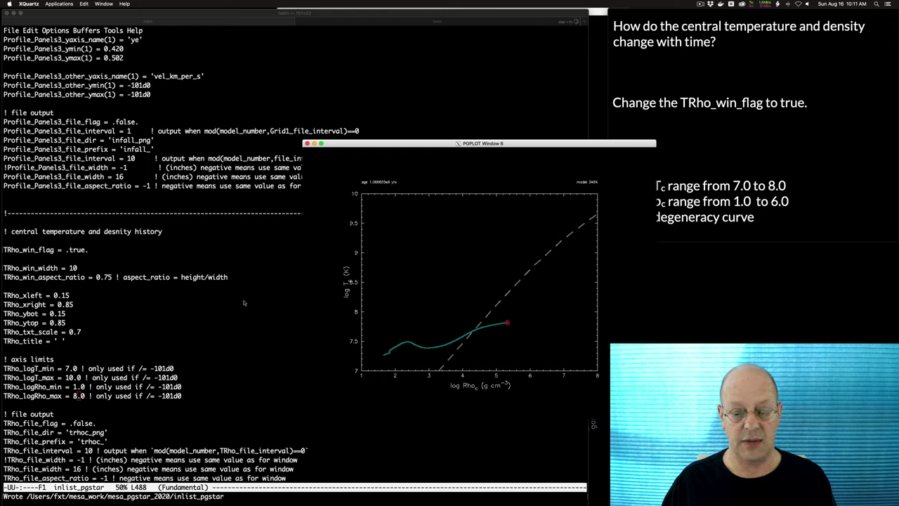
- Set TRho_logT_max to 8.0 in the TRho axis limits and save inlist_pgstar
click(217, 301)
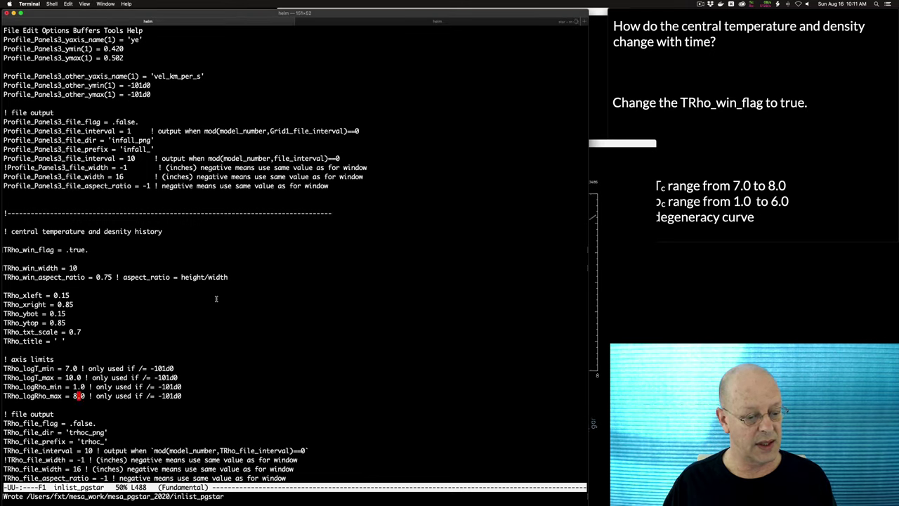
key(Up)
key(Up)
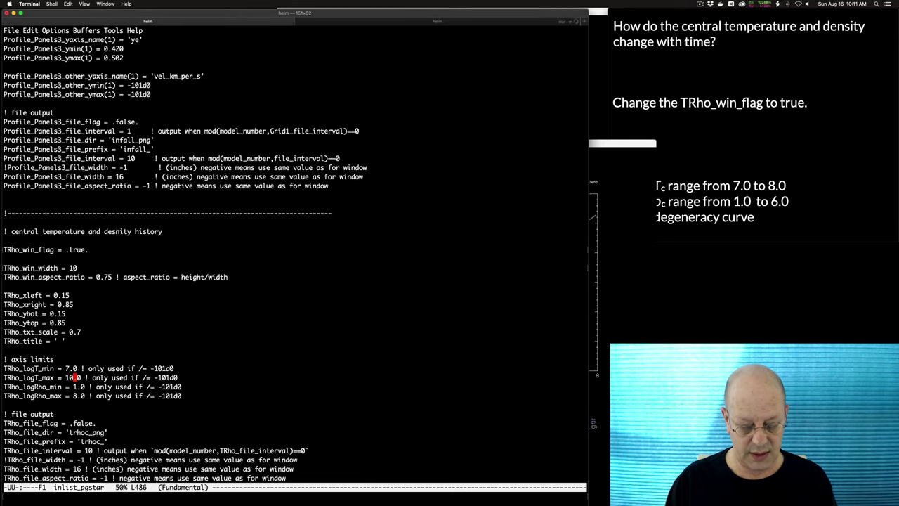
key(BackSpace)
key(Delete)
text(8)
key(ctrl+x)
key(ctrl+s)
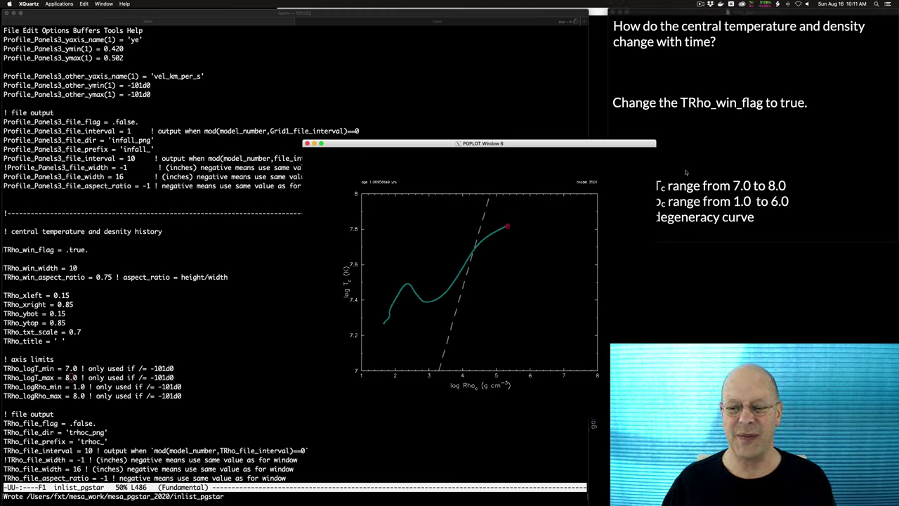
- Look through the TRho settings in inlist_pgstar for an option that controls the degeneracy curve
click(260, 270)
key(Down)
key(Down)
key(Down)
key(Down)
key(Down)
key(Down)
key(Down)
key(Down)
key(Down)
key(Down)
key(Down)
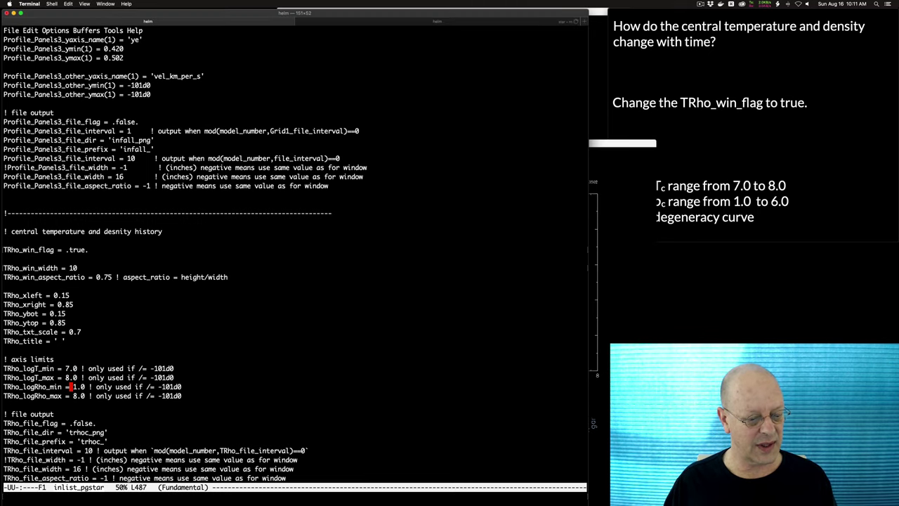
key(Up)
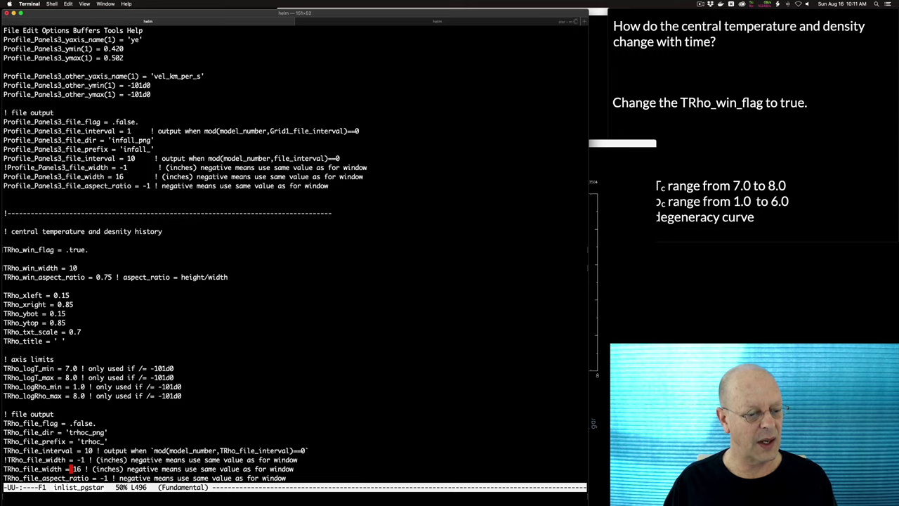
key(Up)
key(Up)
key(Up)
key(Down)
key(Down)
key(Down)
key(Down)
key(Down)
key(Down)
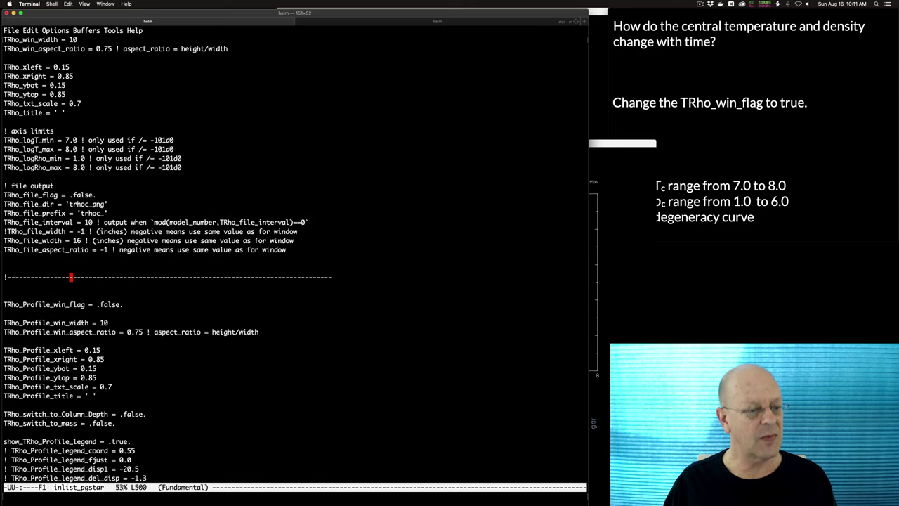
key(Up)
key(Up)
key(Up)
key(Up)
key(Up)
key(Up)
key(Up)
key(Up)
key(Up)
key(Up)
key(Up)
key(Up)
key(Up)
key(Up)
key(Up)
key(Up)
key(Up)
key(Up)
key(Up)
key(Up)
key(Up)
key(Up)
key(Up)
key(Up)
key(Up)
key(Up)
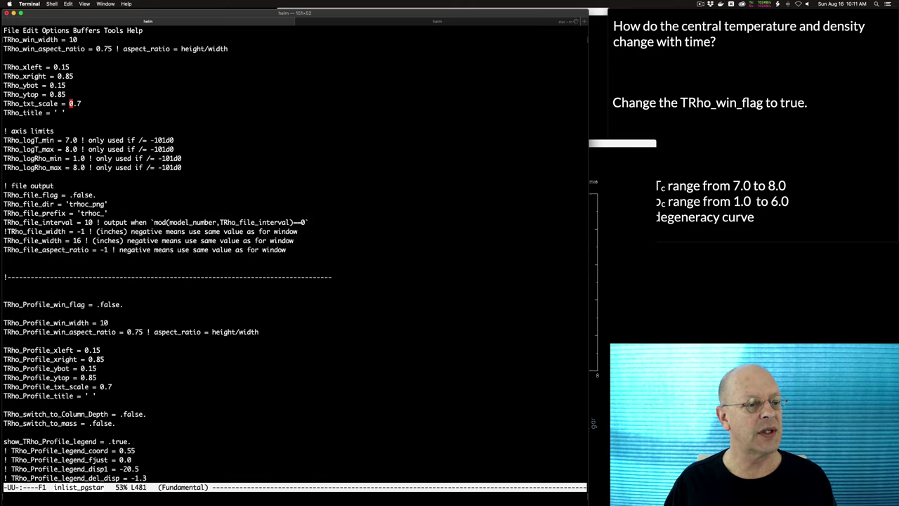
key(Down)
key(Down)
key(Down)
key(Down)
key(Down)
key(Down)
key(Down)
key(Down)
key(Down)
key(Down)
key(Down)
key(Down)
key(Down)
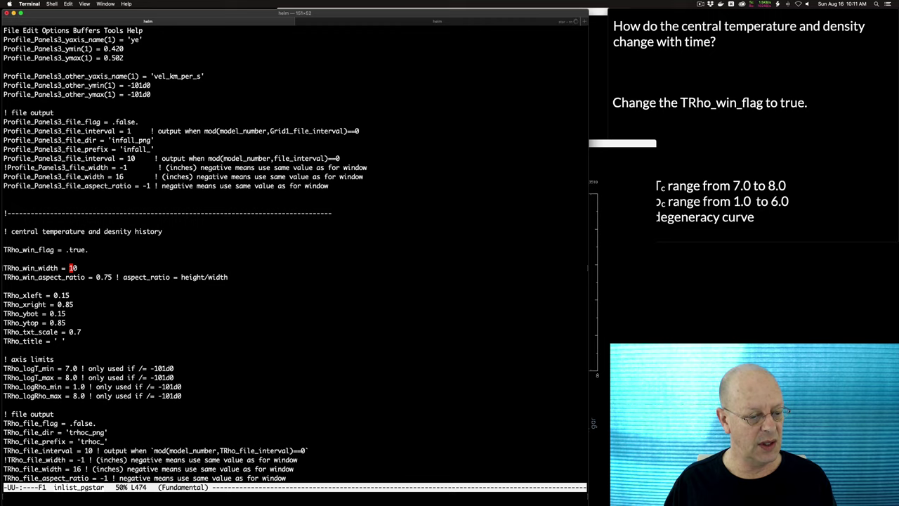
key(Down)
key(Down)
key(Down)
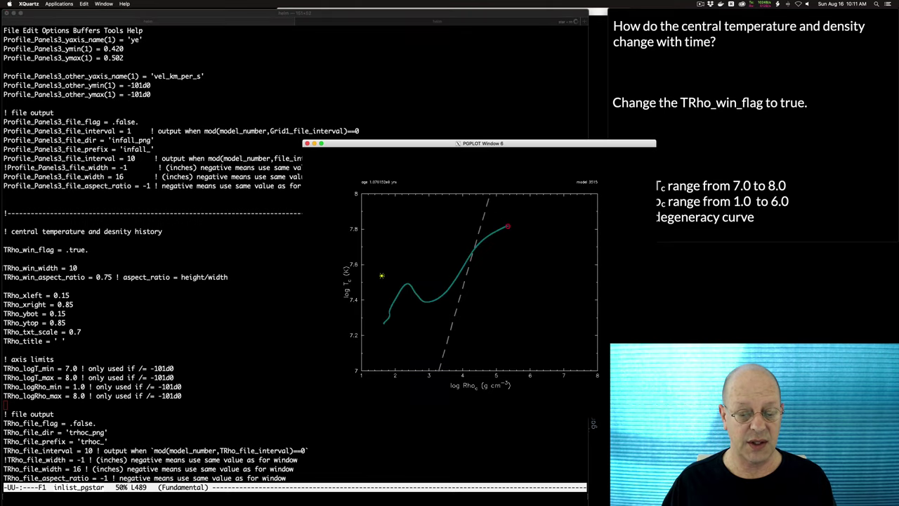
- Open the pgstar.defaults file from the r12778/star/defaults directory in the text editor
click(238, 281)
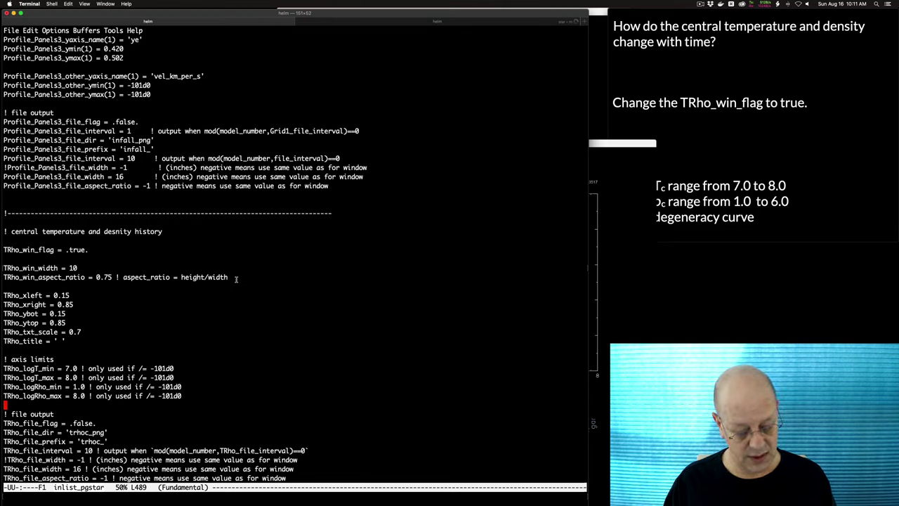
key(ctrl+x)
key(ctrl+s)
key(ctrl+x)
key(ctrl+f)
text(inlist_pgstar)
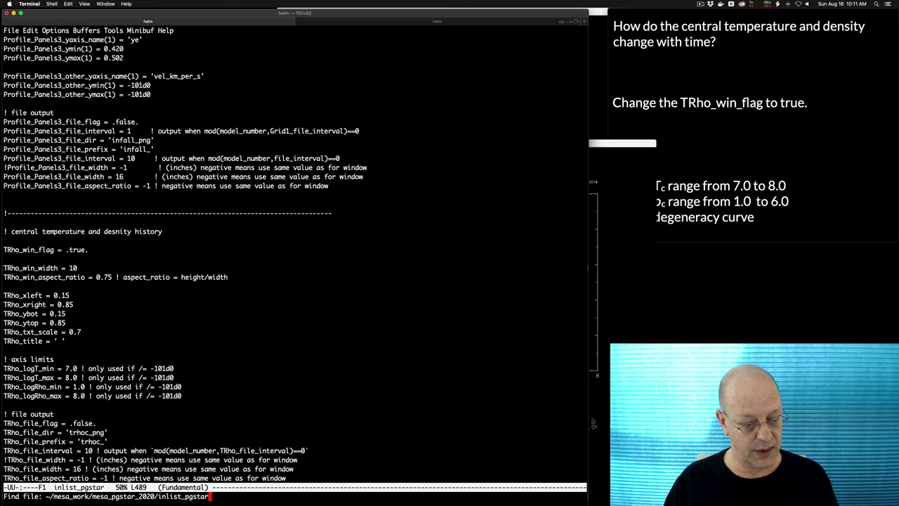
key(Up)
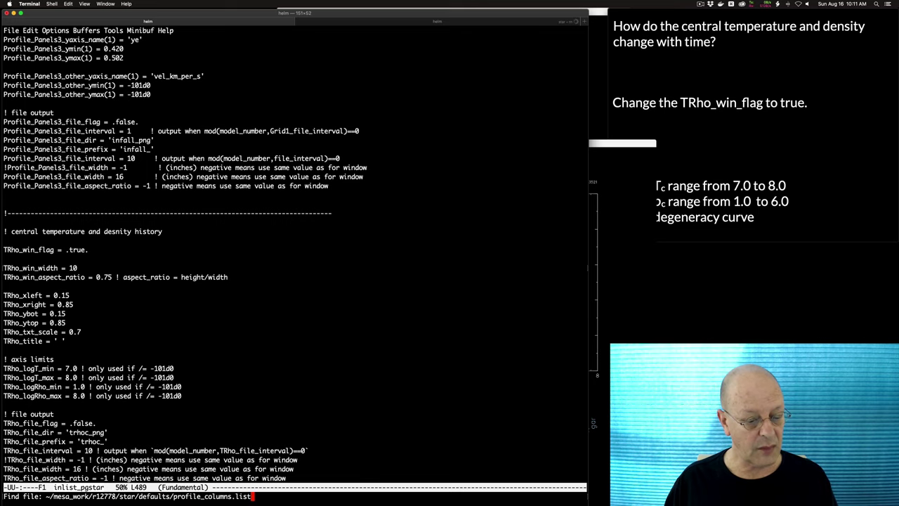
key(Up)
key(Up)
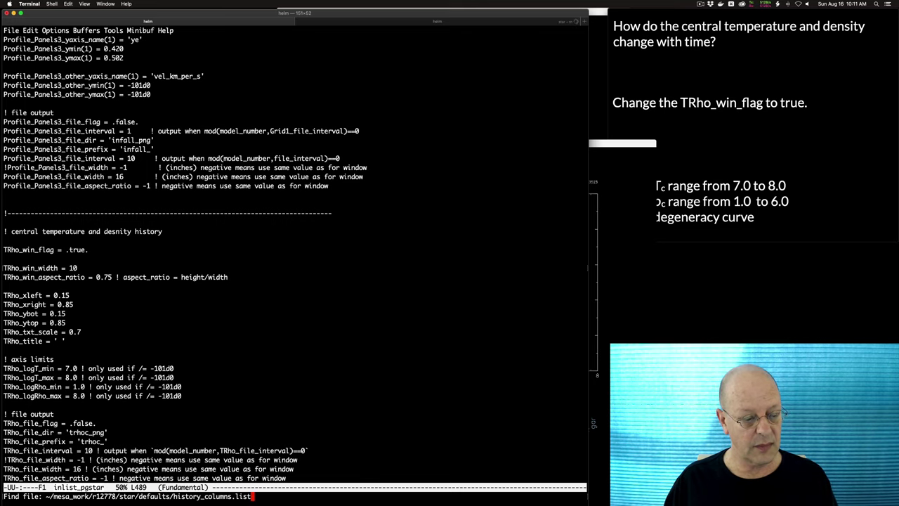
key(Down)
key(Down)
key(Up)
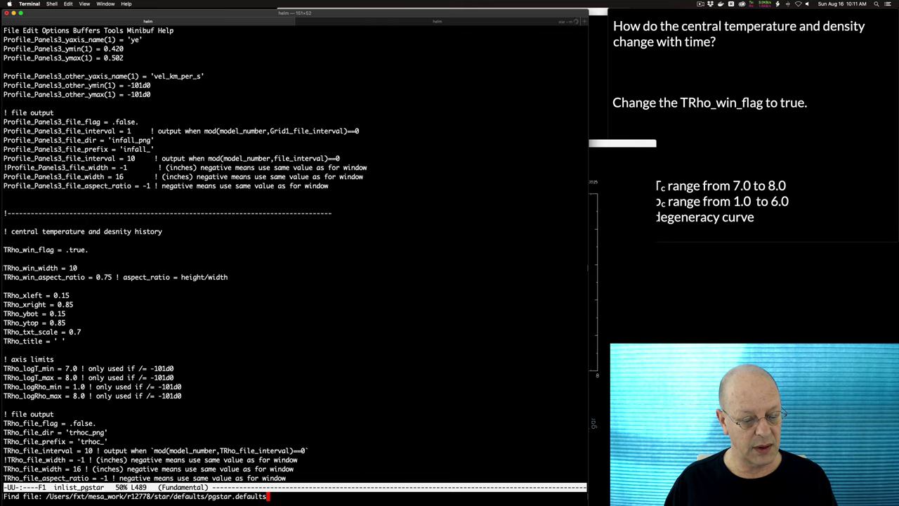
key(Return)
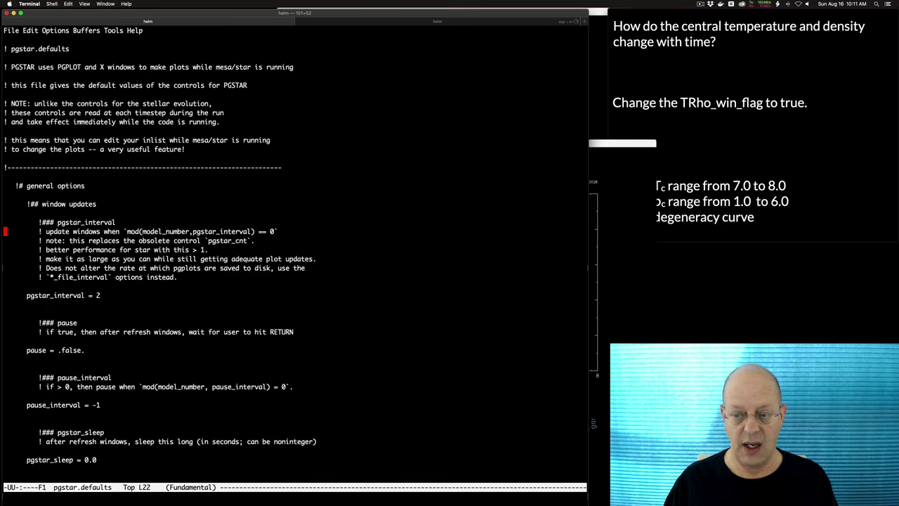
- Search pgstar.defaults for "degen" to find the show_TRho_degeneracy_line control and copy its full line
key(ctrl+s)
text(degen)
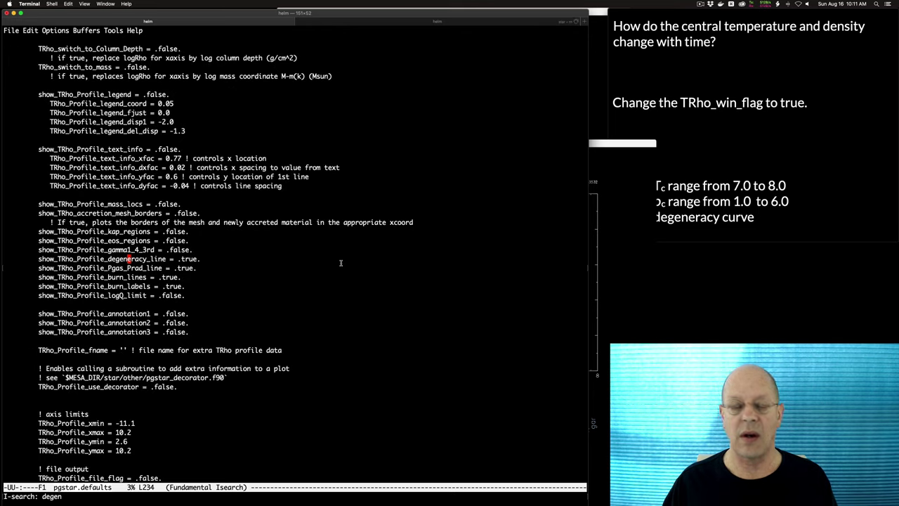
key(ctrl+s)
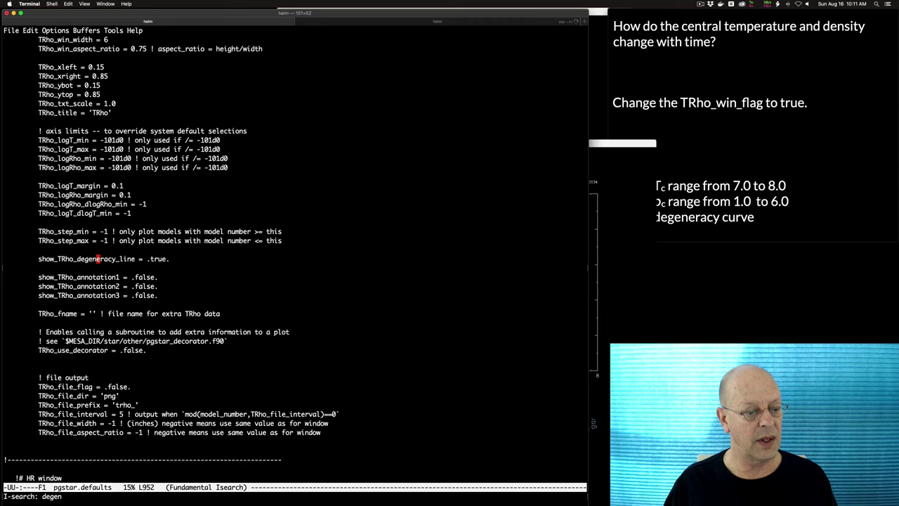
key(ctrl+a)
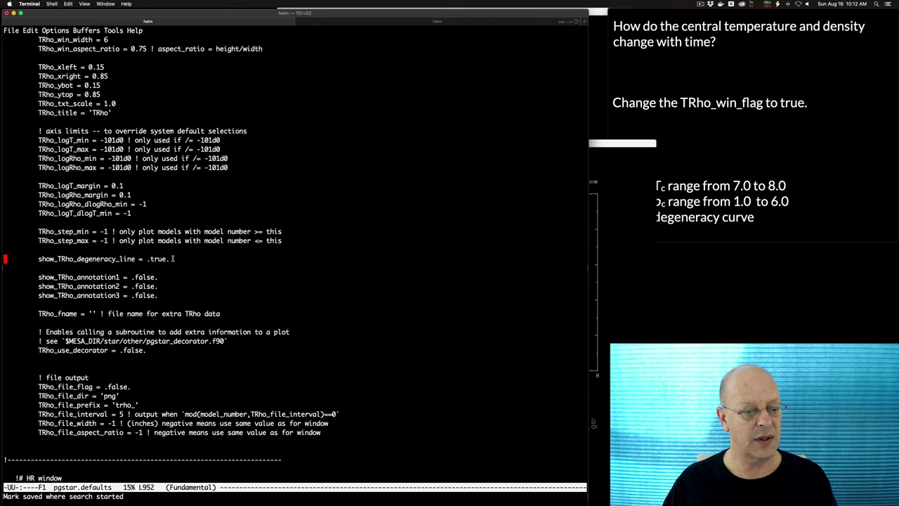
drag(173, 258, 38, 257)
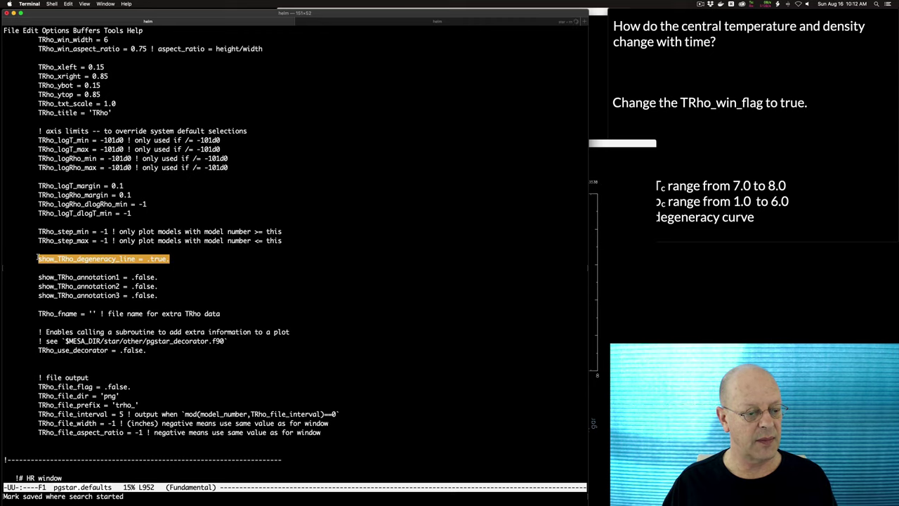
key(alt+w)
- Return to inlist_pgstar and paste the copied show_TRho_degeneracy_line setting on its own line below the TRho axis limits
key(ctrl+x)
key(ctrl+f)
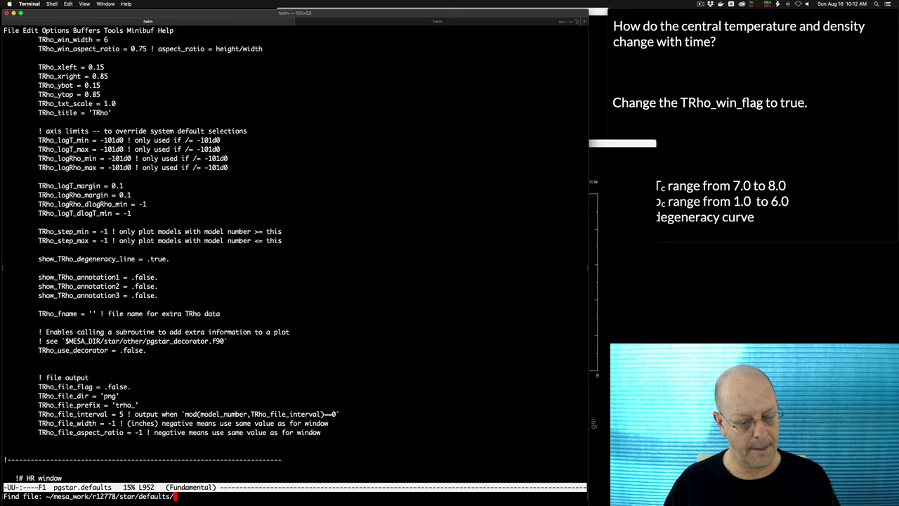
text(inlist_pgstar)
key(Return)
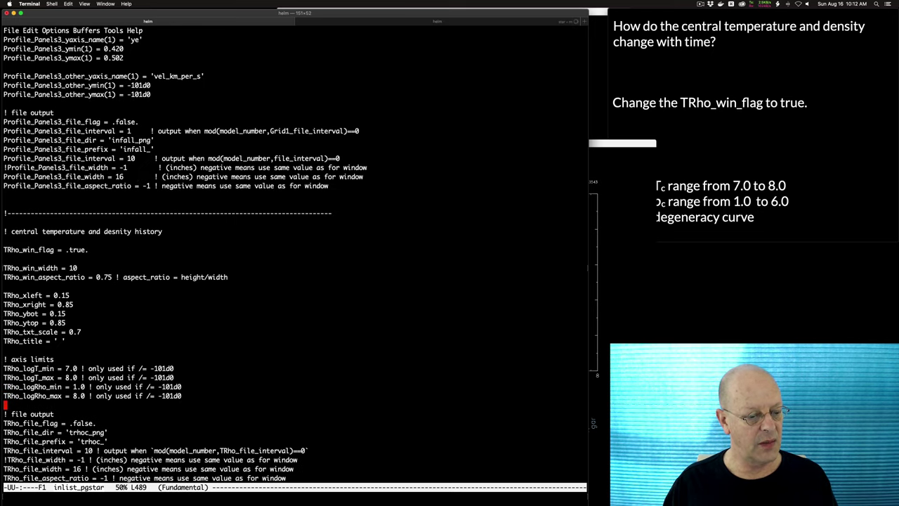
key(Return)
key(Return)
key(Up)
key(ctrl+y)
key(Up)
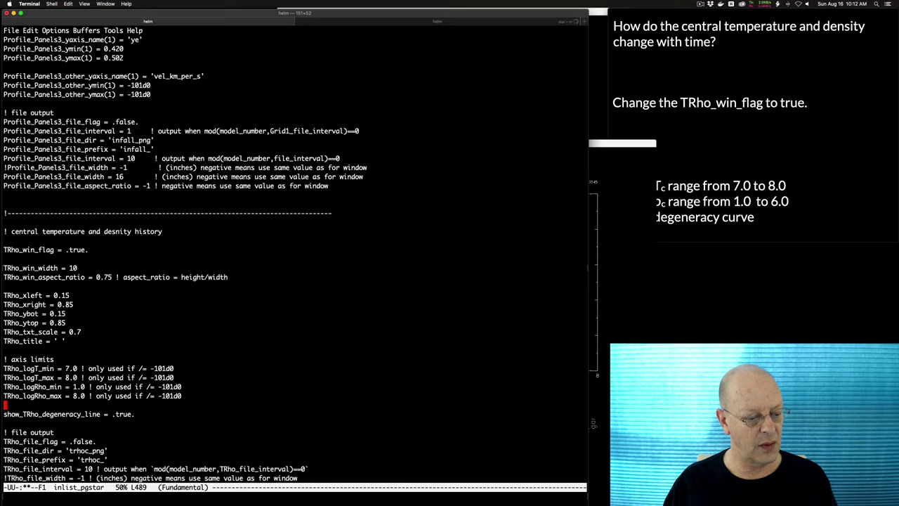
- Add the comment "! options" above the show_TRho_degeneracy_line setting
key(Return)
text(! opti)
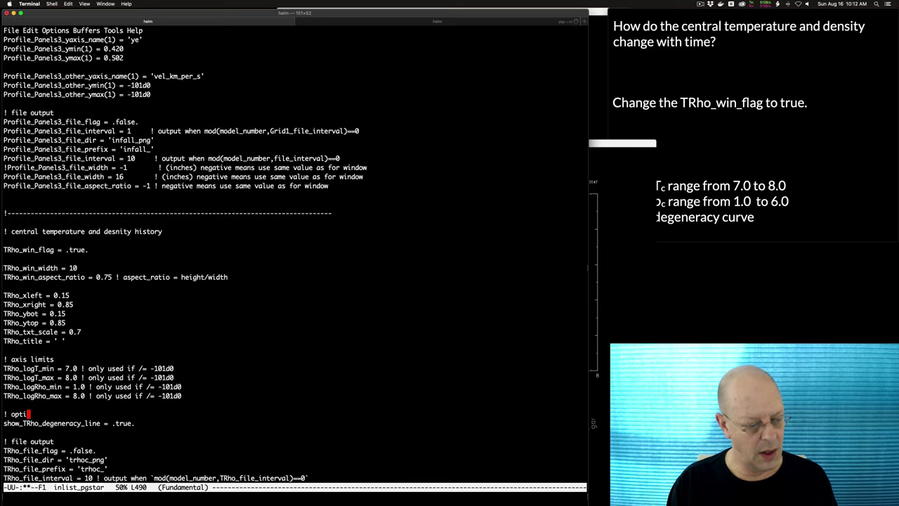
text(ons)
- Set show_TRho_degeneracy_line to .false. and save inlist_pgstar
key(Down)
key(ctrl+e)
key(BackSpace)
key(BackSpace)
key(BackSpace)
key(BackSpace)
key(BackSpace)
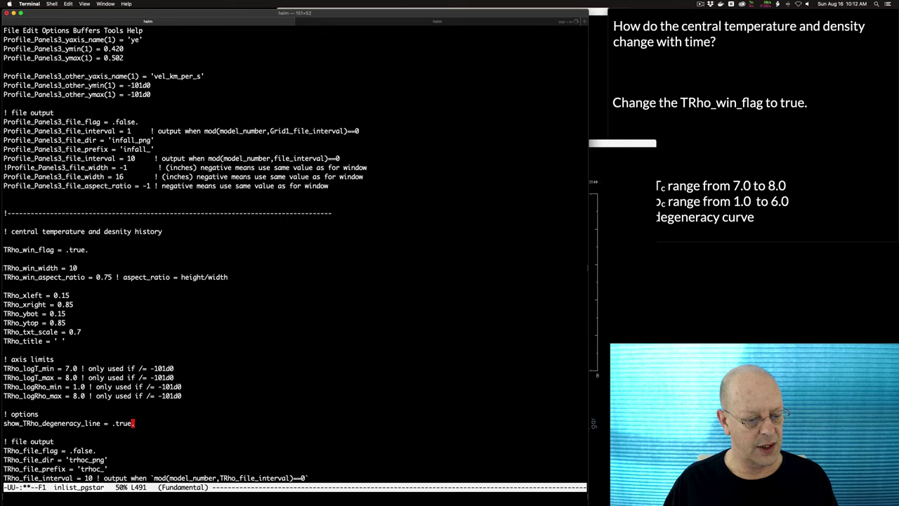
text(false.)
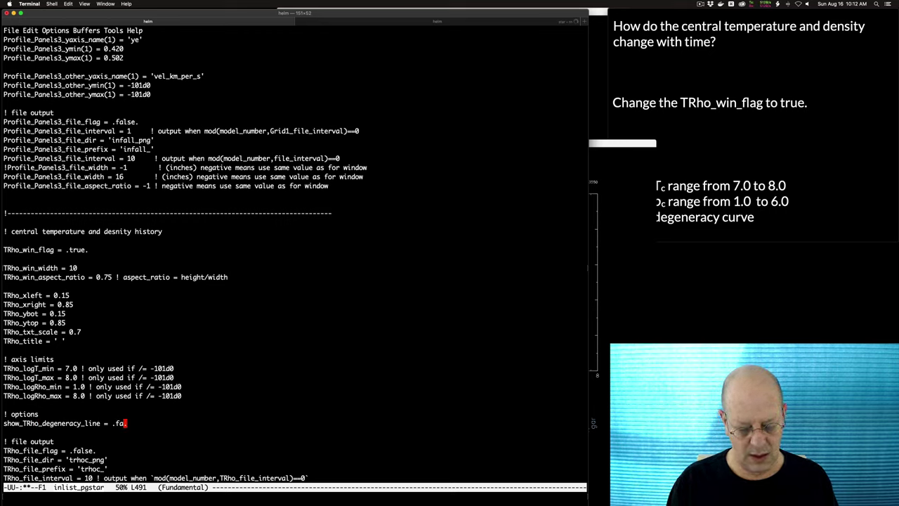
key(ctrl+x)
key(ctrl+s)
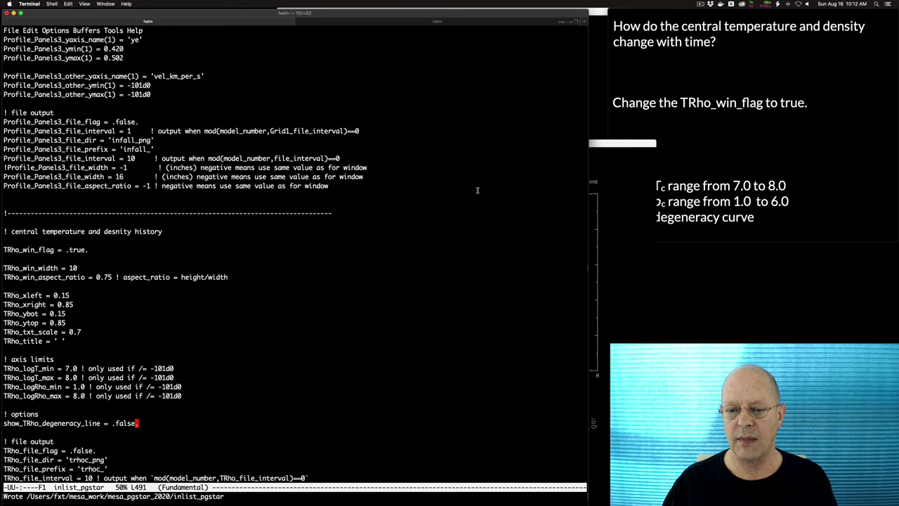
- Set show_TRho_degeneracy_line back to .true. and save inlist_pgstar
click(168, 297)
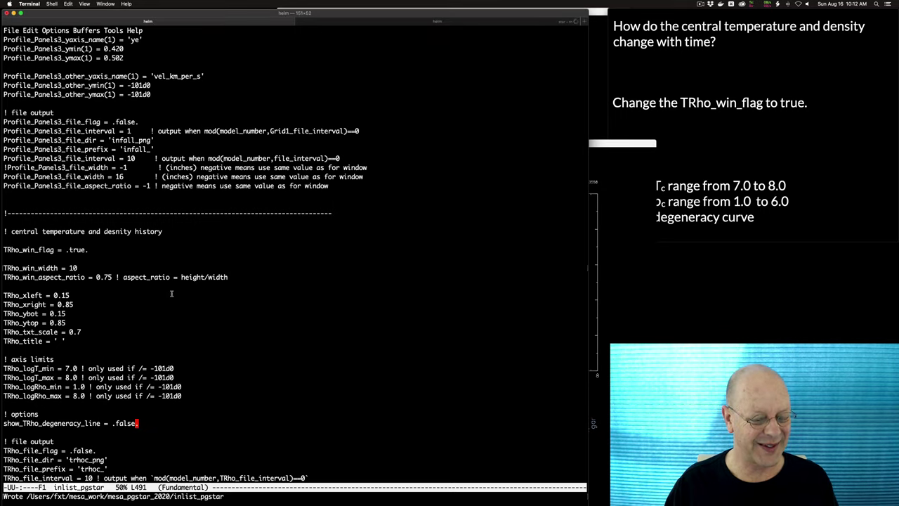
key(BackSpace)
key(BackSpace)
key(BackSpace)
key(BackSpace)
key(BackSpace)
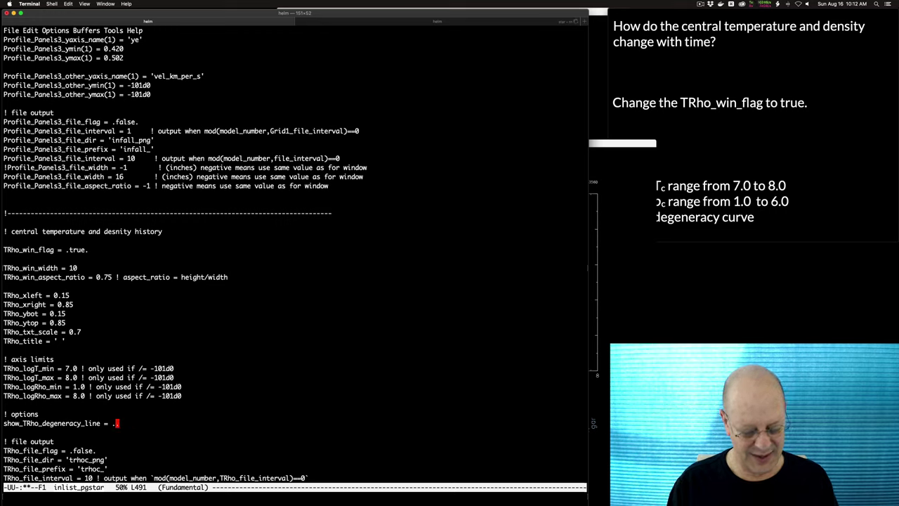
text(true)
key(ctrl+x)
key(ctrl+s)
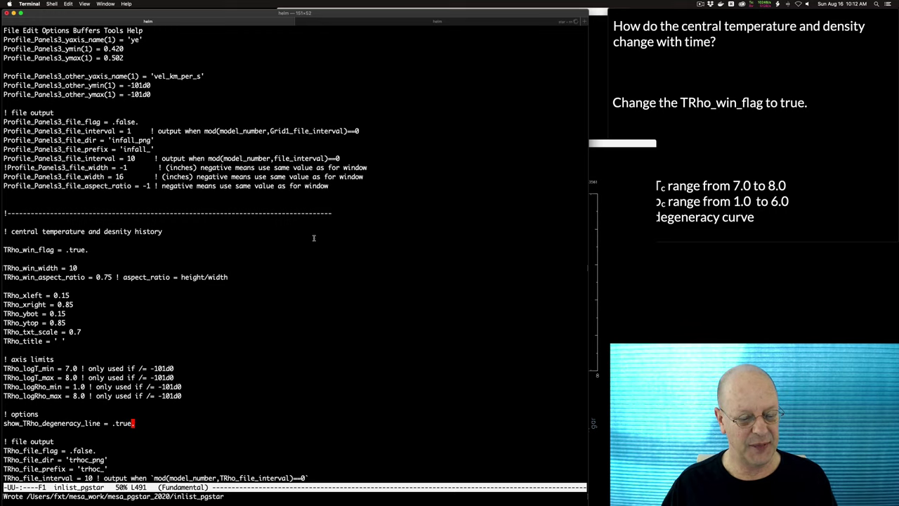
- View the central temperature-density plot, and advance the Keynote slides to the TRho_Profile instructions
click(603, 226)
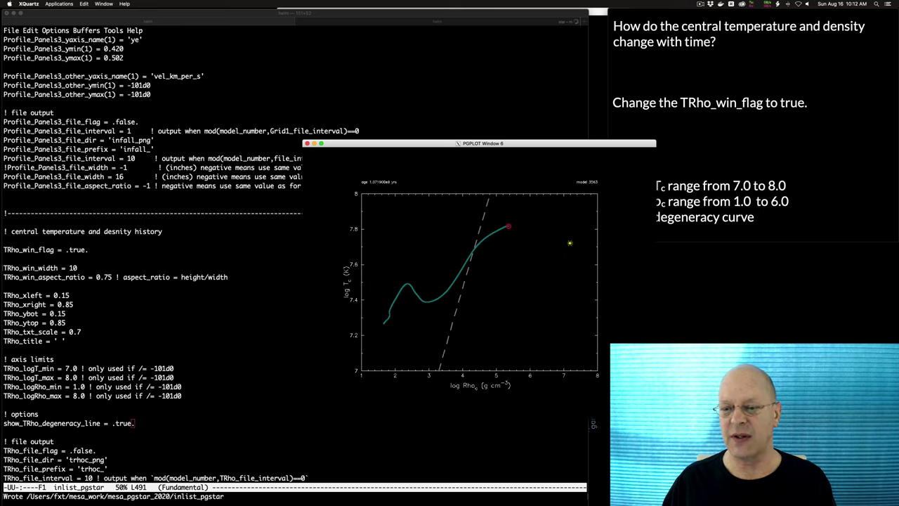
click(721, 170)
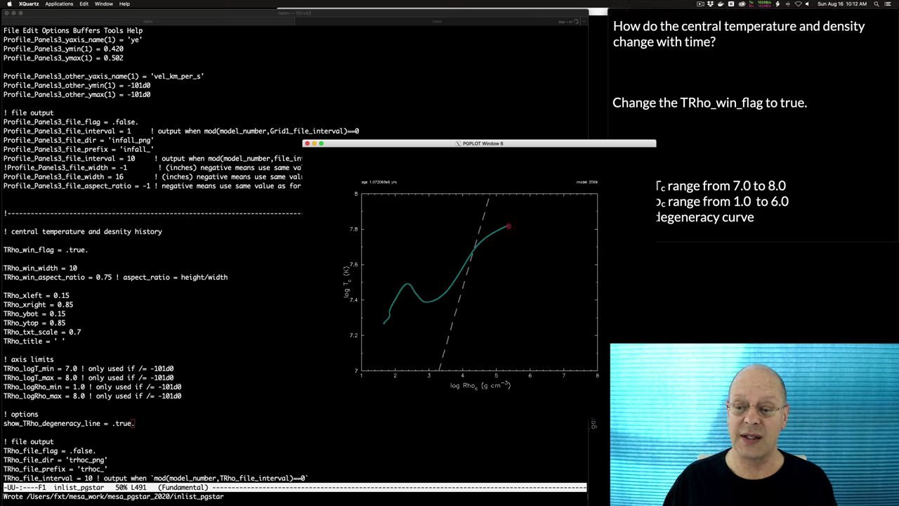
click(721, 170)
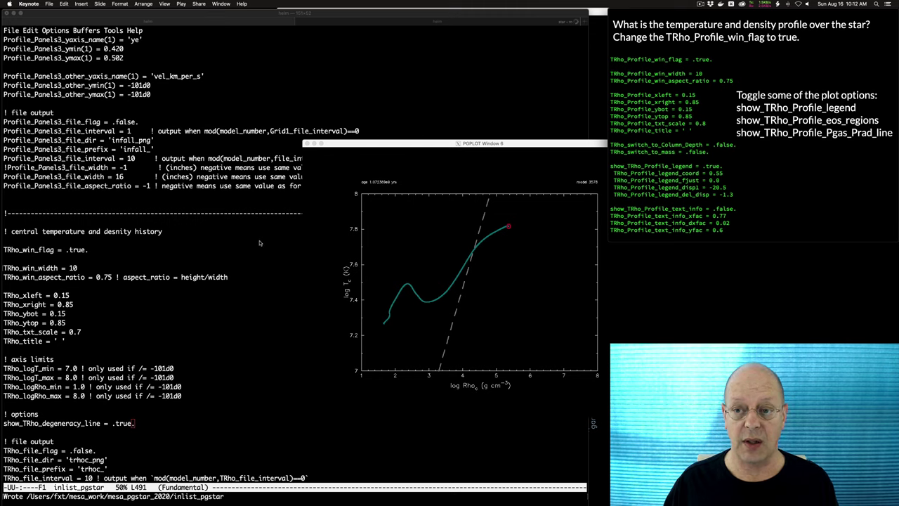
- Set TRho_Profile_win_flag to .true. in inlist_pgstar, save the file, and move the profile plot window clear of the other plot
click(137, 256)
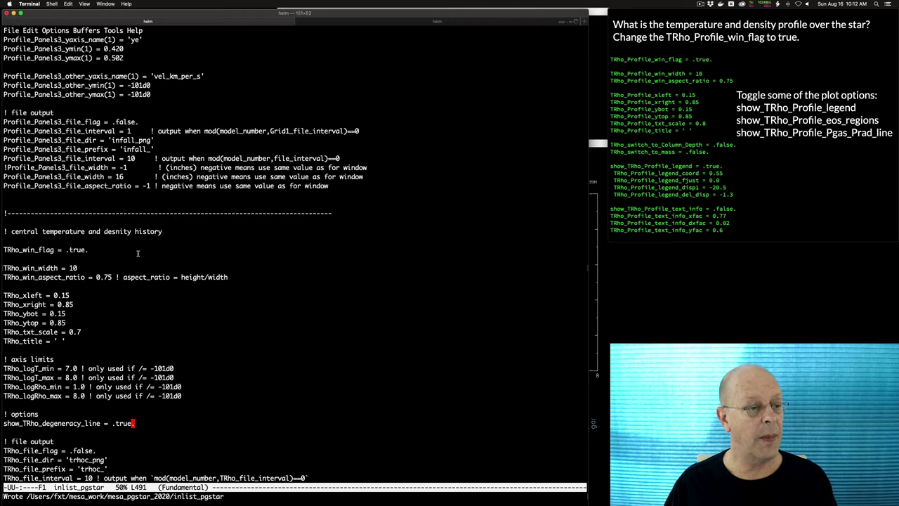
key(ctrl+v)
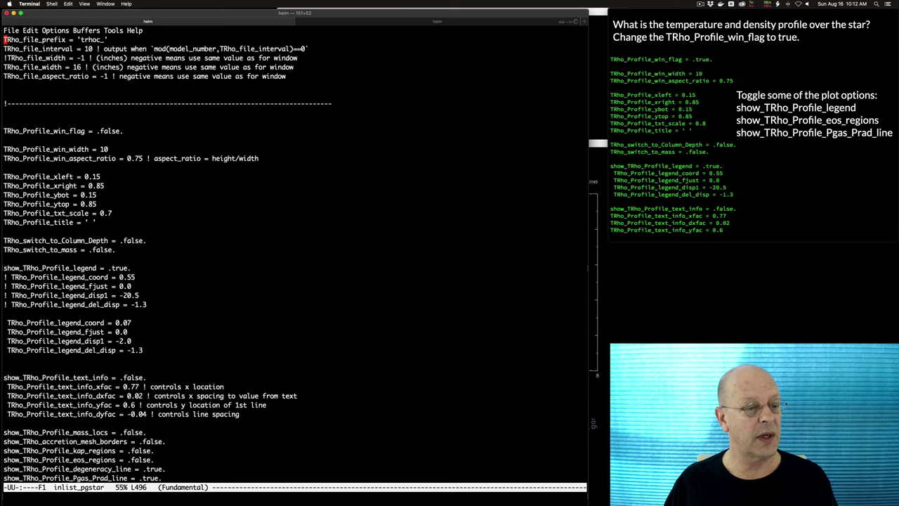
key(Down)
key(Down)
key(Down)
key(Down)
key(Down)
key(Down)
key(Down)
key(Down)
key(Down)
key(Down)
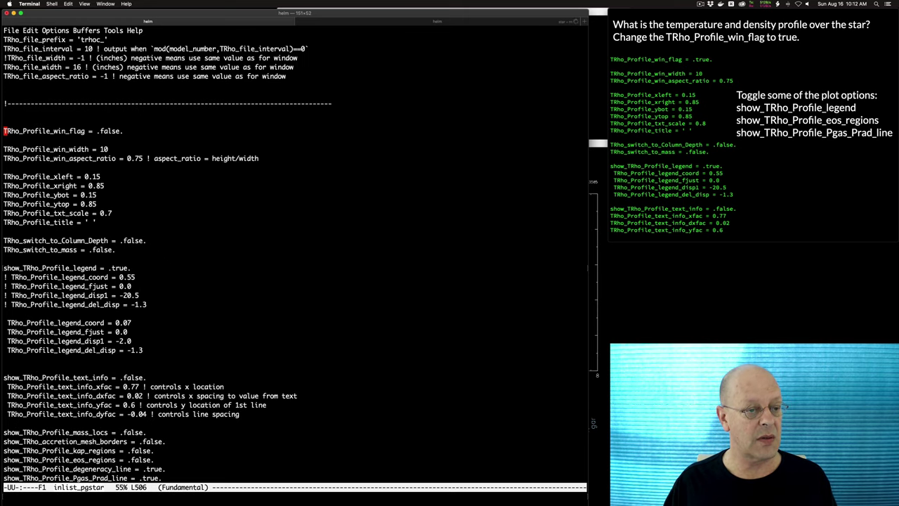
key(ctrl+e)
key(Left)
key(BackSpace)
key(BackSpace)
key(BackSpace)
key(BackSpace)
key(BackSpace)
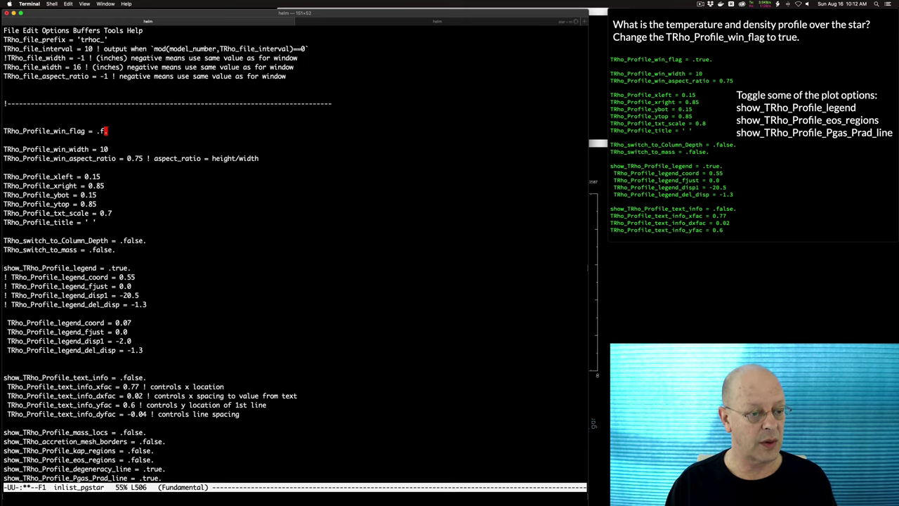
text(true)
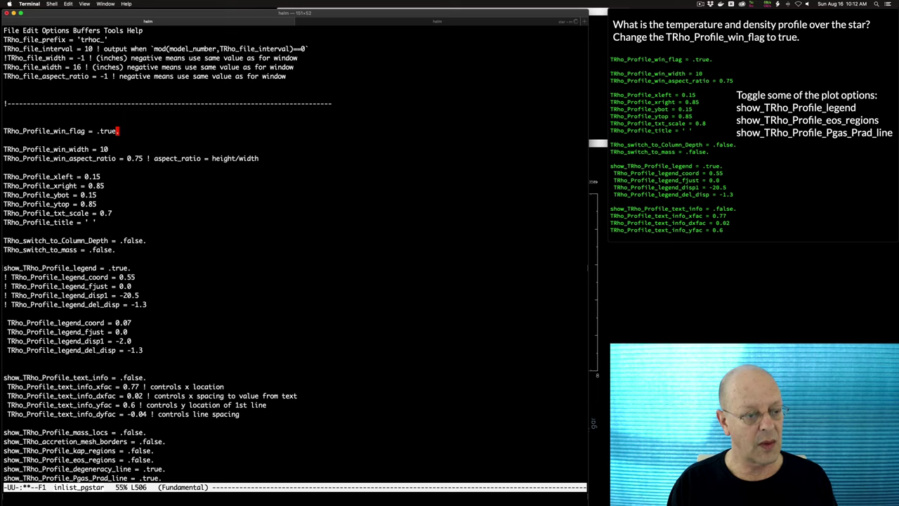
key(ctrl+x)
key(ctrl+s)
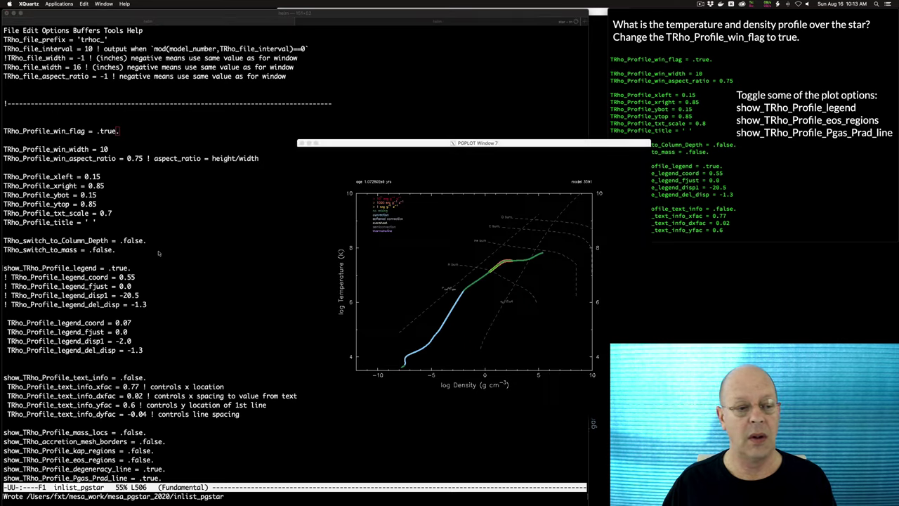
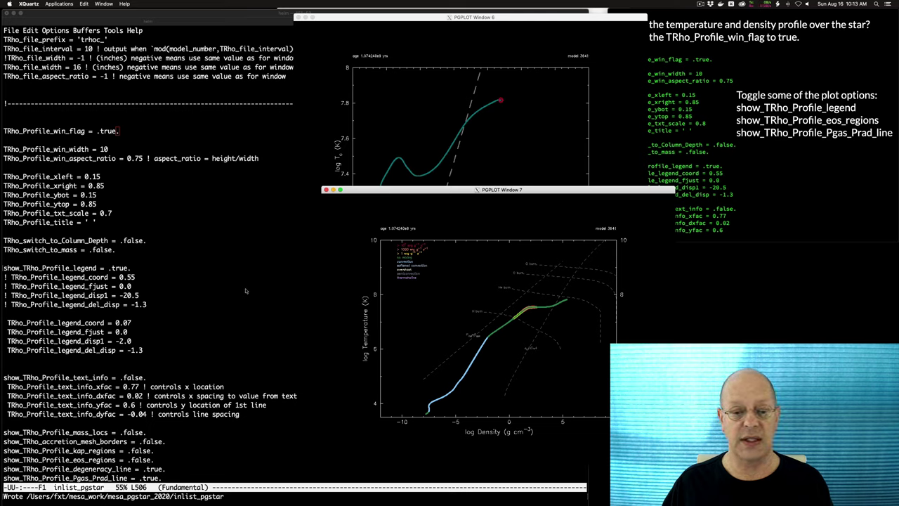
drag(382, 190, 561, 203)
- Set show_TRho_Profile_eos_regions to .true. among the TRho_Profile options and save inlist_pgstar
click(143, 291)
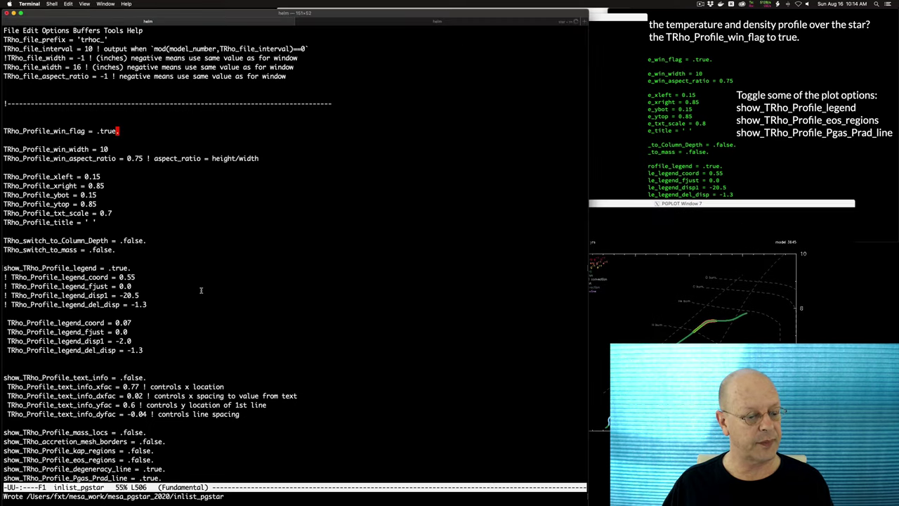
key(Down)
key(Down)
key(Down)
key(Down)
key(Down)
key(Down)
key(Down)
key(Down)
key(Down)
key(Down)
key(Down)
key(Down)
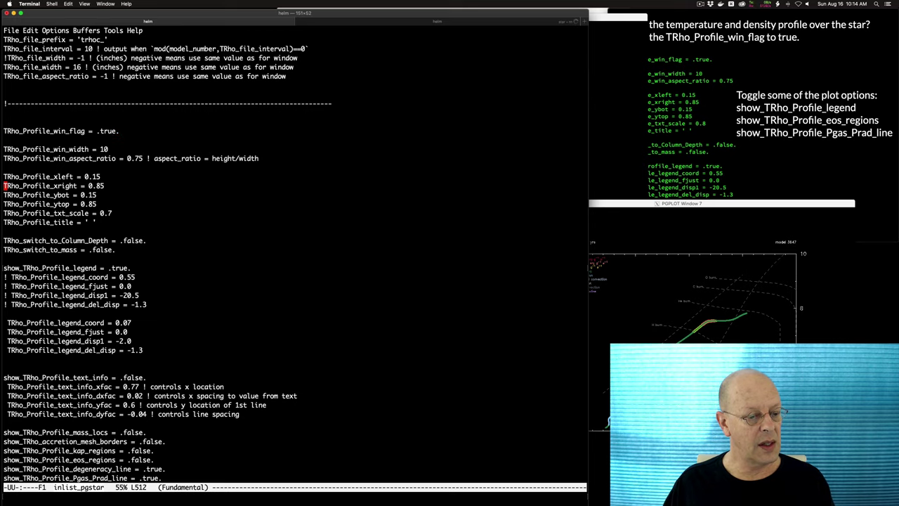
key(Down)
key(Down)
key(Down)
key(Down)
key(Down)
key(Down)
key(Down)
key(Down)
key(Down)
key(Down)
key(Down)
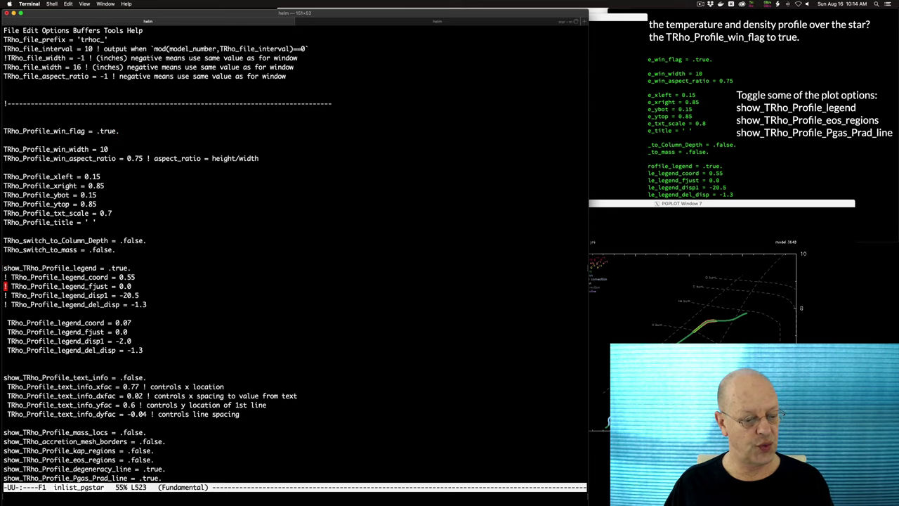
key(Down)
key(Down)
key(Down)
key(Down)
key(Down)
key(Down)
key(Down)
key(Down)
key(Down)
key(Down)
key(Down)
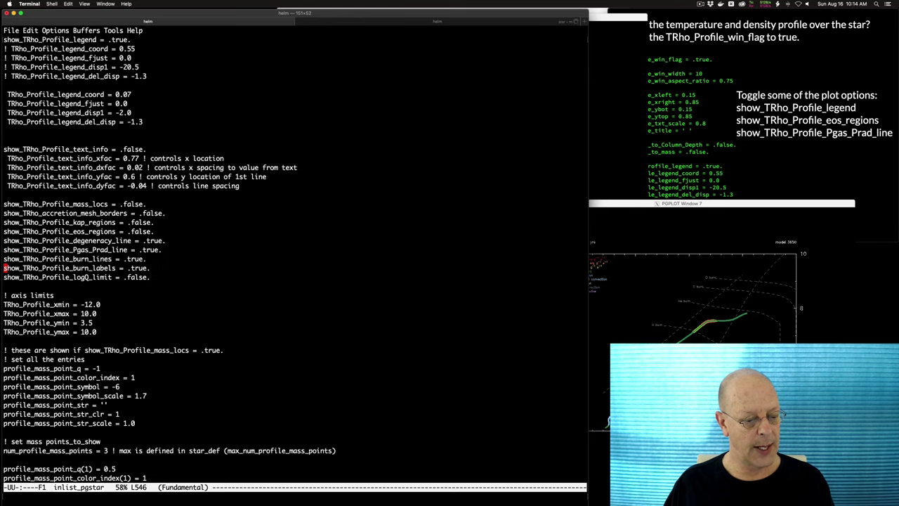
key(Up)
key(Up)
key(Up)
key(Up)
key(Up)
key(Up)
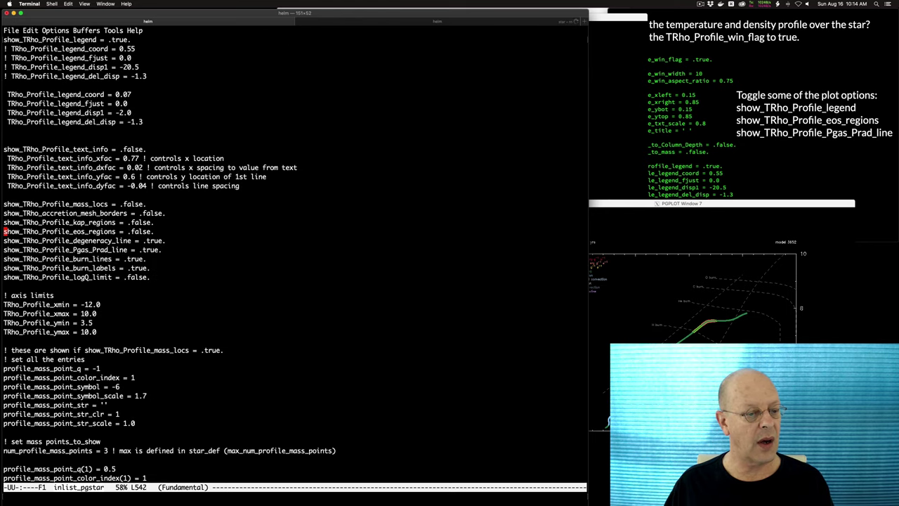
key(Down)
key(Down)
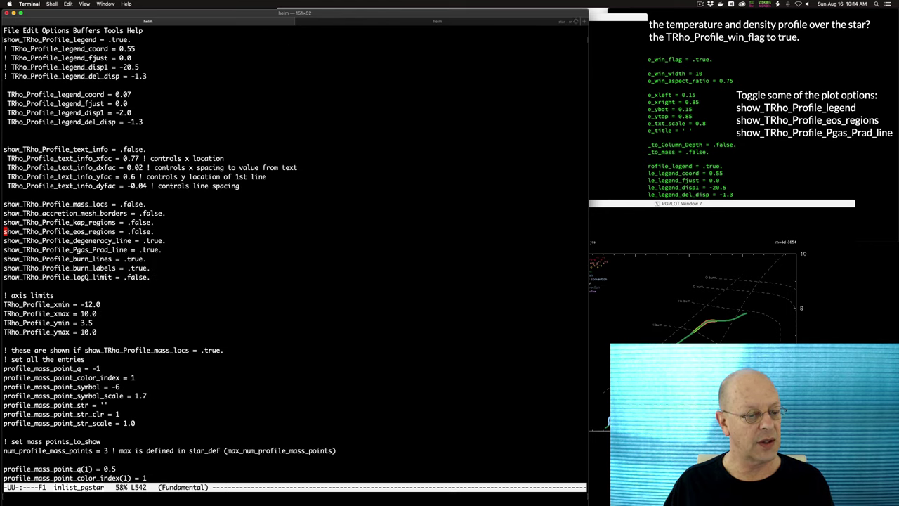
key(ctrl+e)
key(BackSpace)
key(BackSpace)
key(BackSpace)
key(BackSpace)
key(BackSpace)
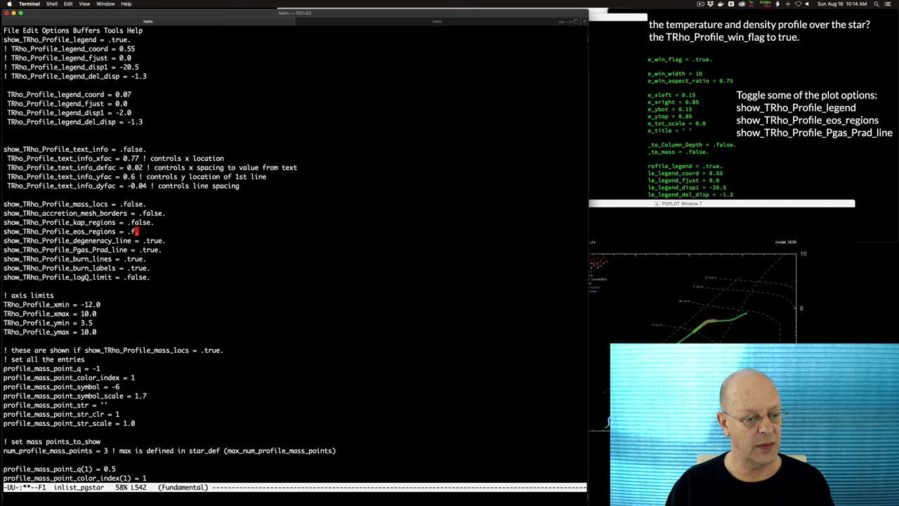
key(BackSpace)
text(true.)
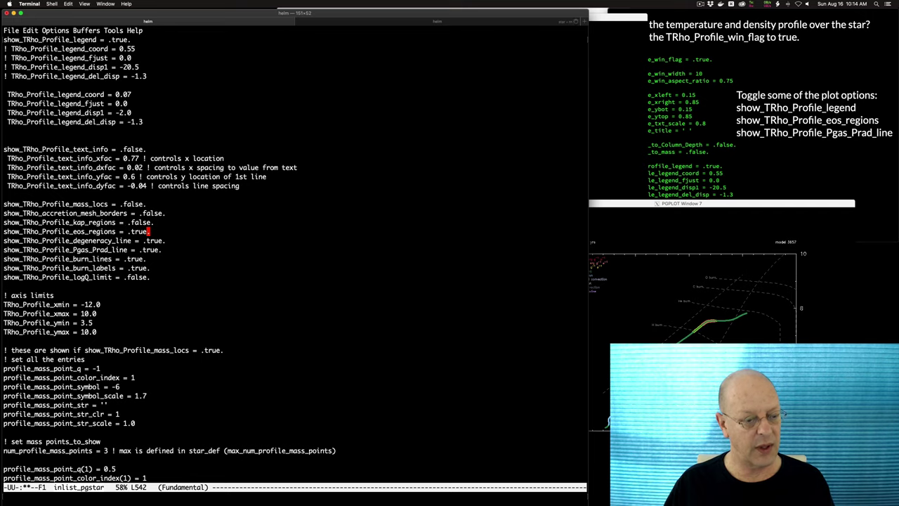
key(ctrl+x)
key(ctrl+s)
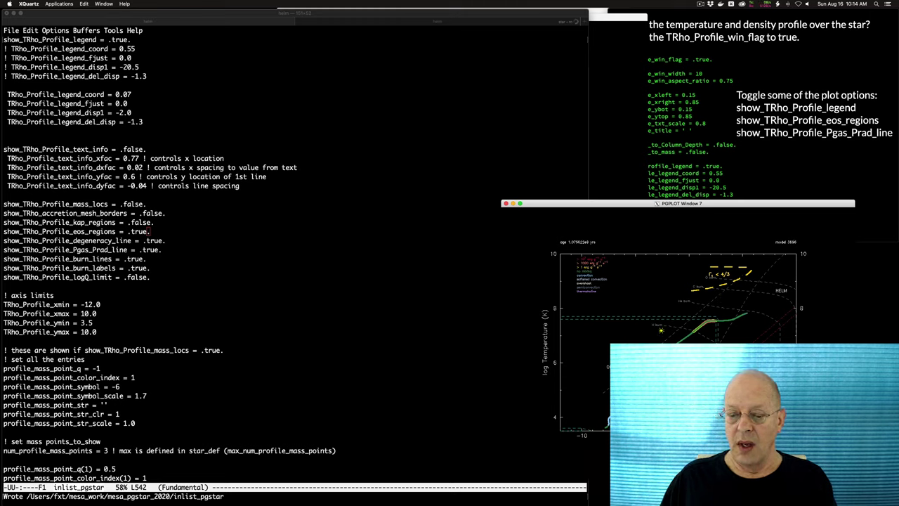
- Set show_TRho_Profile_eos_regions back to .false., save inlist_pgstar, and bring the TRho_Profile plot to the front
click(443, 322)
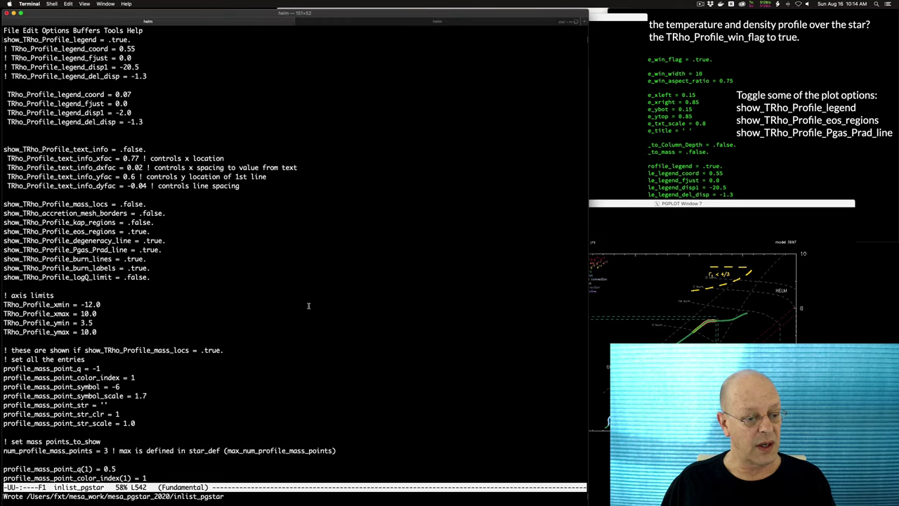
key(BackSpace)
key(BackSpace)
key(BackSpace)
key(BackSpace)
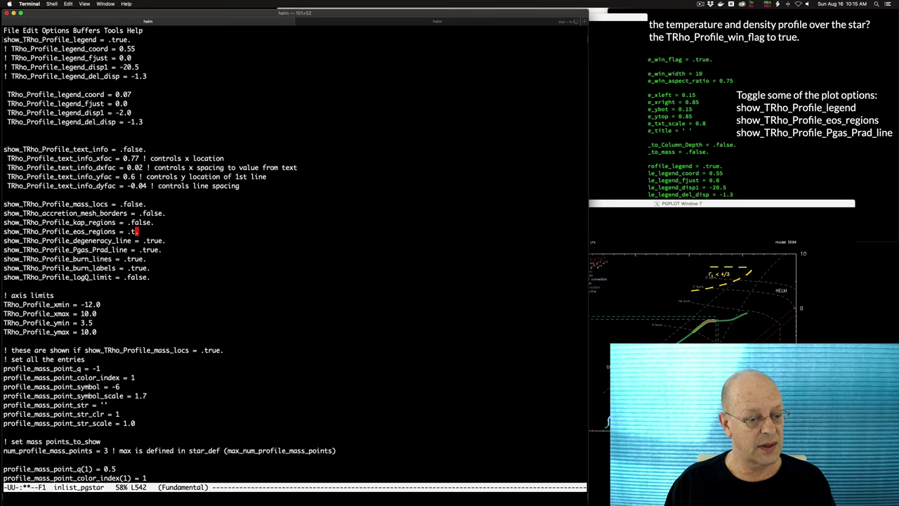
text(false)
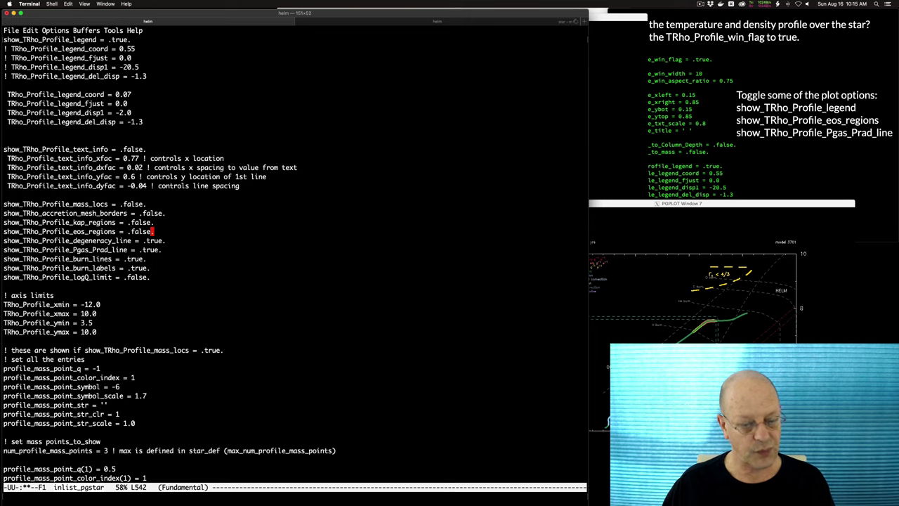
key(ctrl+x)
key(ctrl+s)
click(750, 307)
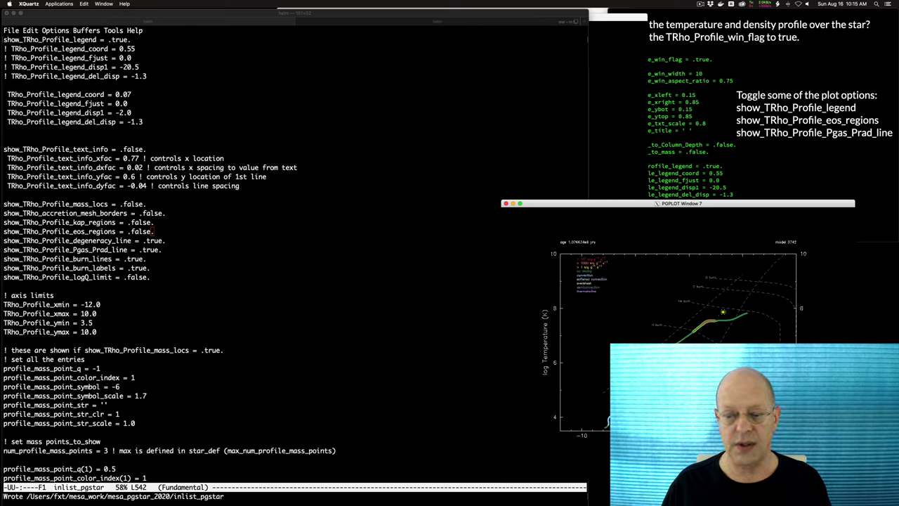
- Set show_TRho_Profile_kap_regions to .true., save inlist_pgstar, and view the opacity regions in the TRho_Profile plot
key(super+Tab)
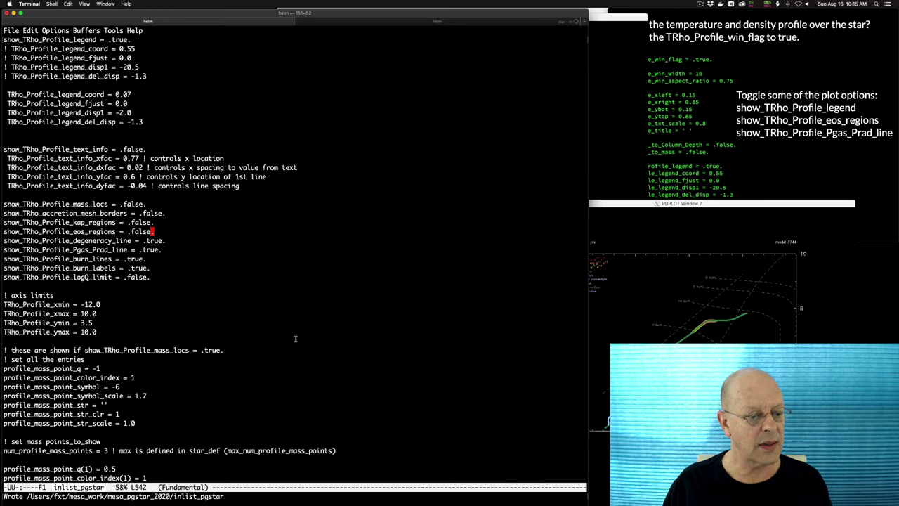
key(Up)
key(BackSpace)
key(BackSpace)
key(BackSpace)
key(BackSpace)
key(BackSpace)
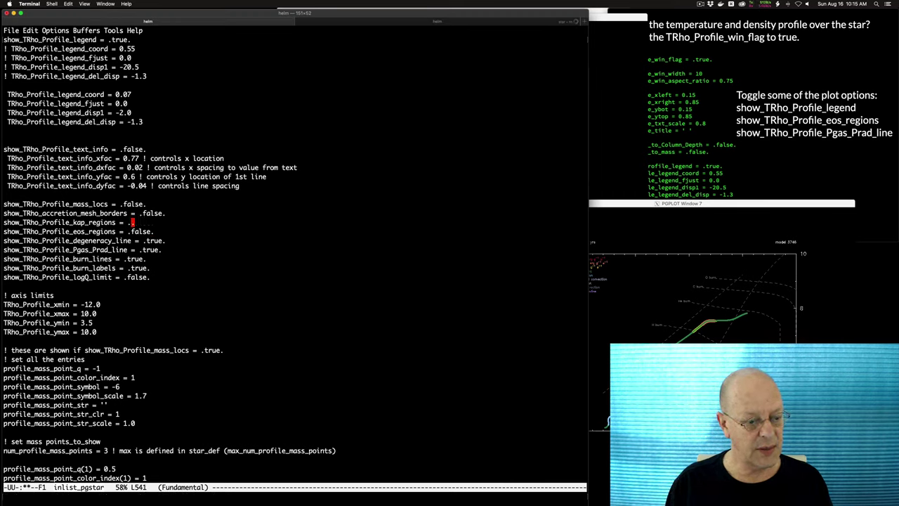
text(true.)
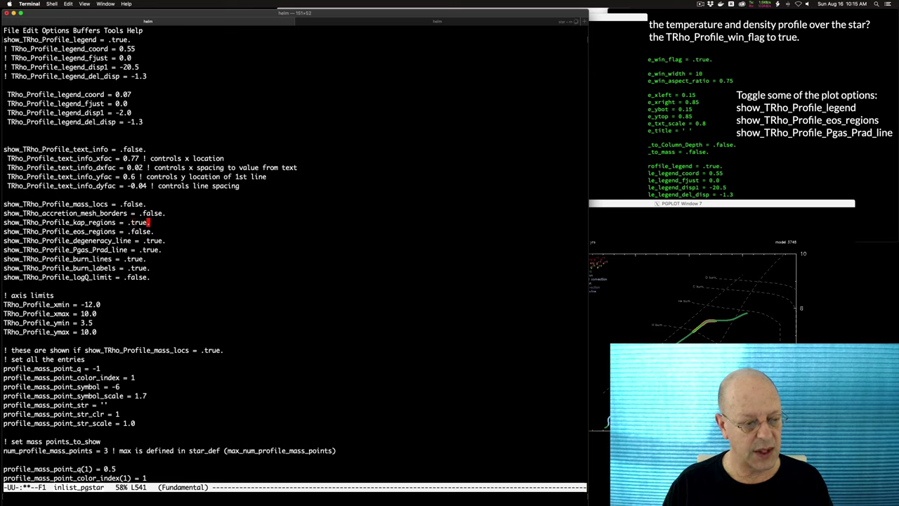
key(ctrl+x)
key(ctrl+s)
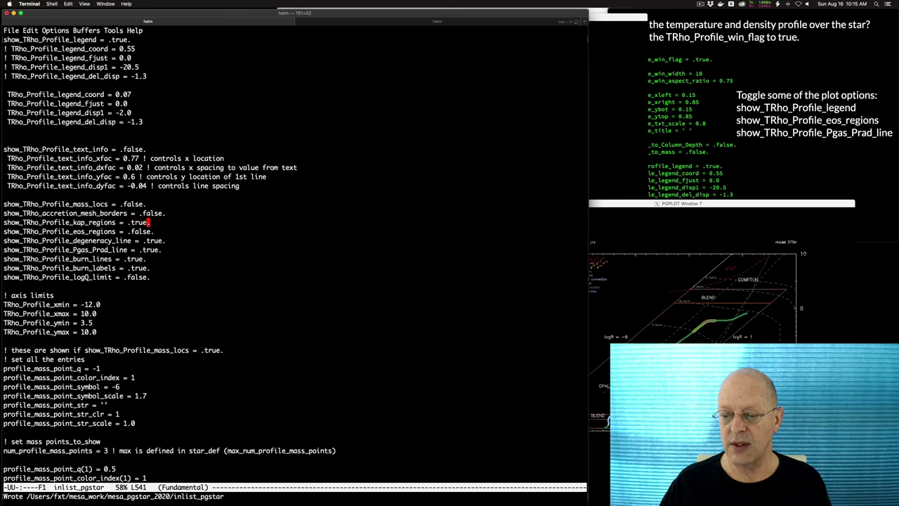
key(super+Tab)
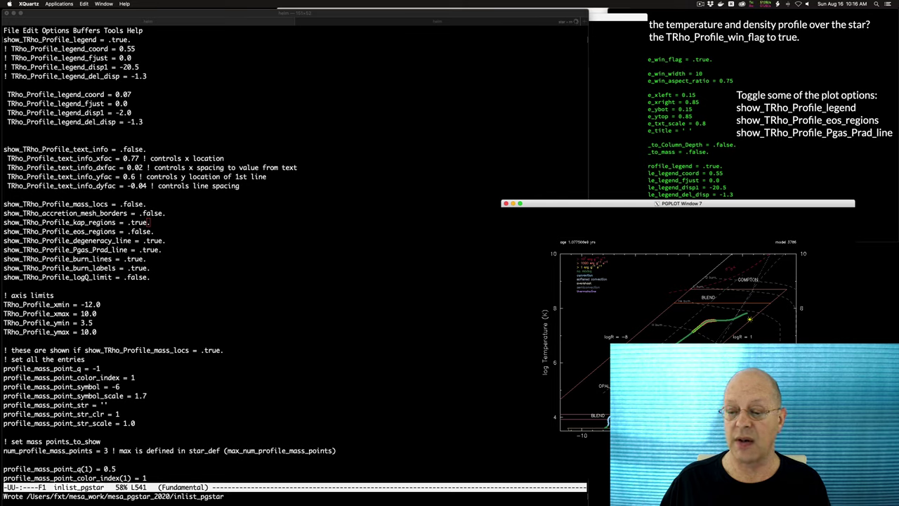
- Set show_TRho_Profile_kap_regions back to .false. and save inlist_pgstar
click(314, 303)
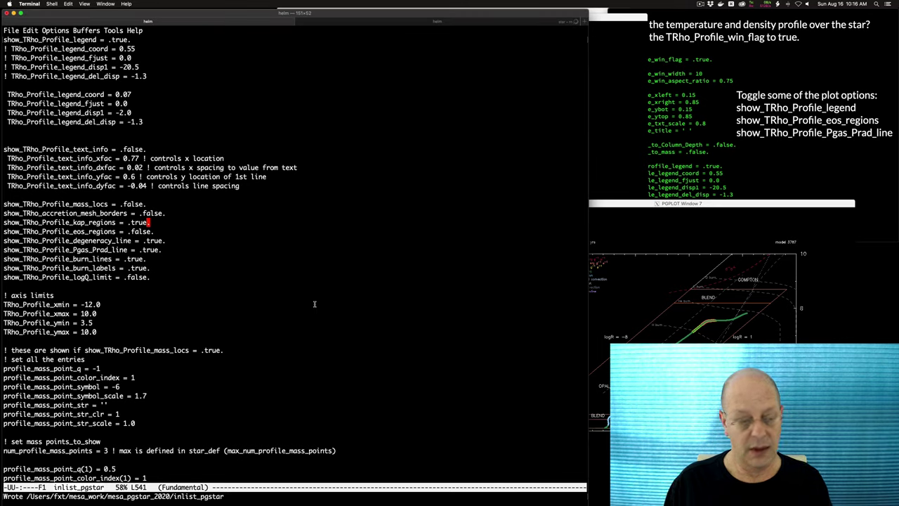
key(BackSpace)
key(BackSpace)
key(BackSpace)
key(BackSpace)
key(BackSpace)
text(fla)
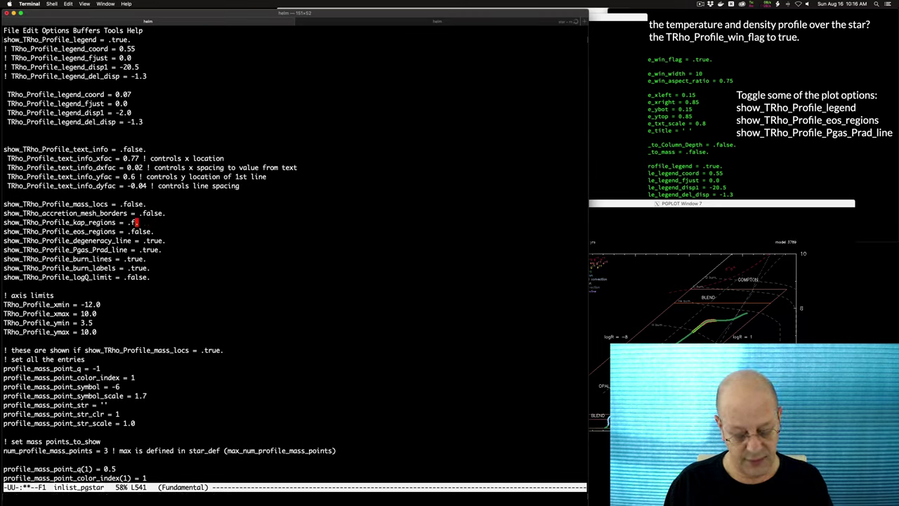
key(BackSpace)
key(BackSpace)
text(alse.)
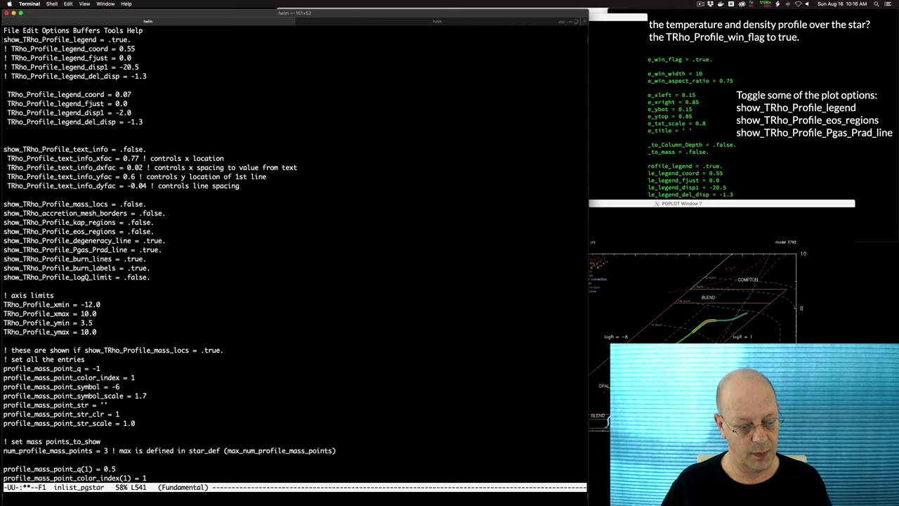
key(ctrl+x)
key(ctrl+s)
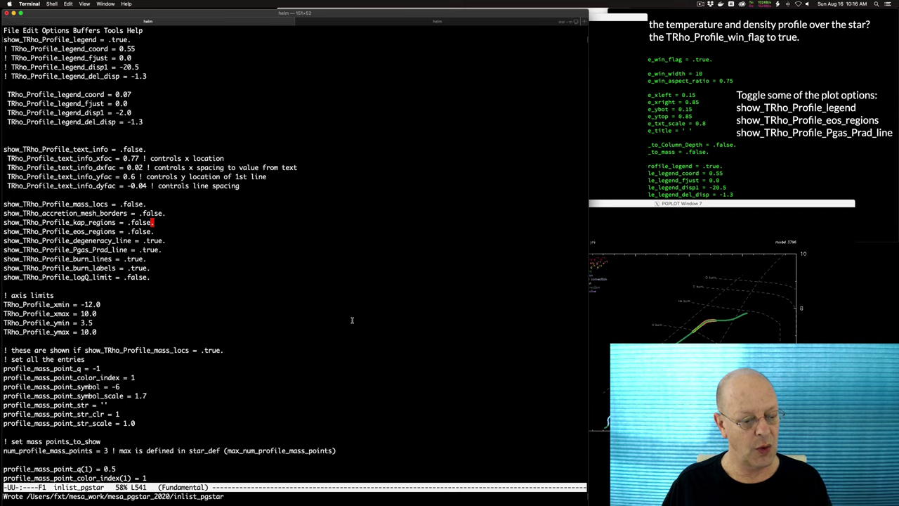
- Set show_TRho_Profile_mass_locs to .true. among the TRho_Profile options and save inlist_pgstar
key(Down)
key(Down)
key(Down)
key(Down)
key(Down)
key(Down)
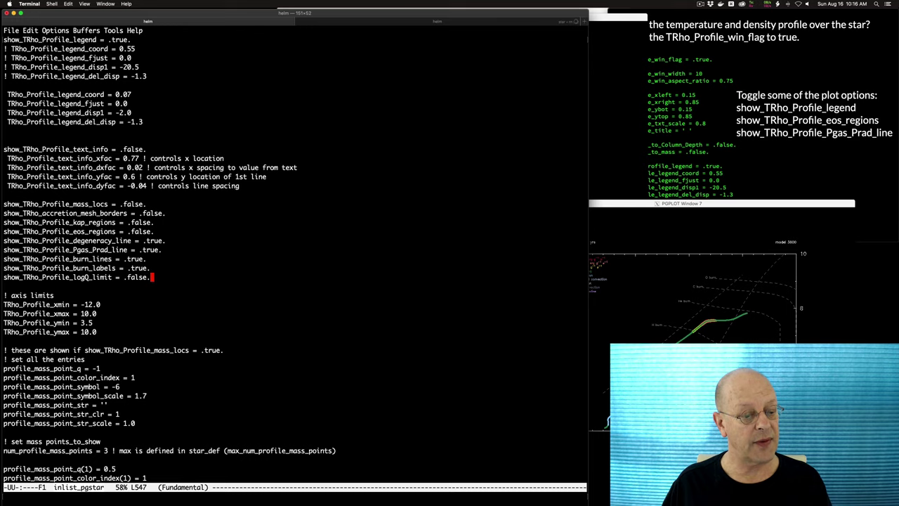
key(Up)
key(Up)
key(Up)
key(Up)
key(Up)
key(Up)
key(Up)
key(Up)
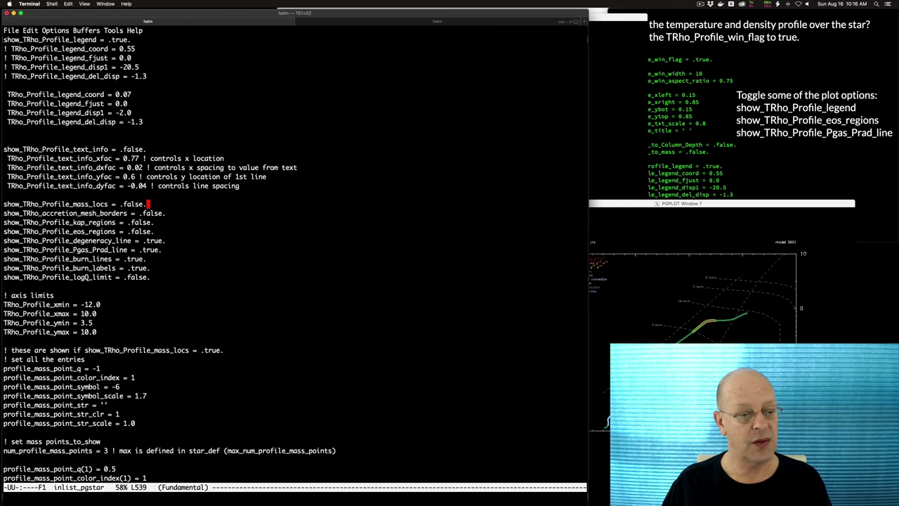
key(BackSpace)
key(BackSpace)
key(BackSpace)
key(BackSpace)
key(BackSpace)
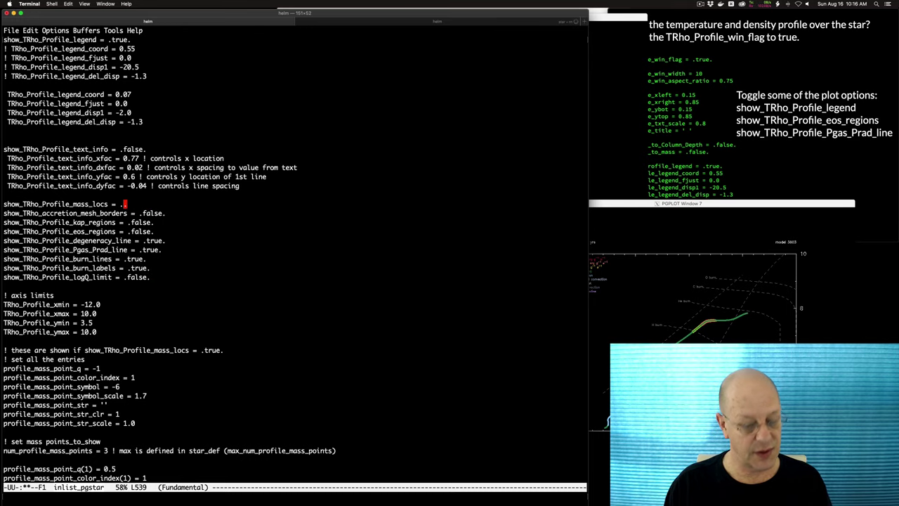
text(true)
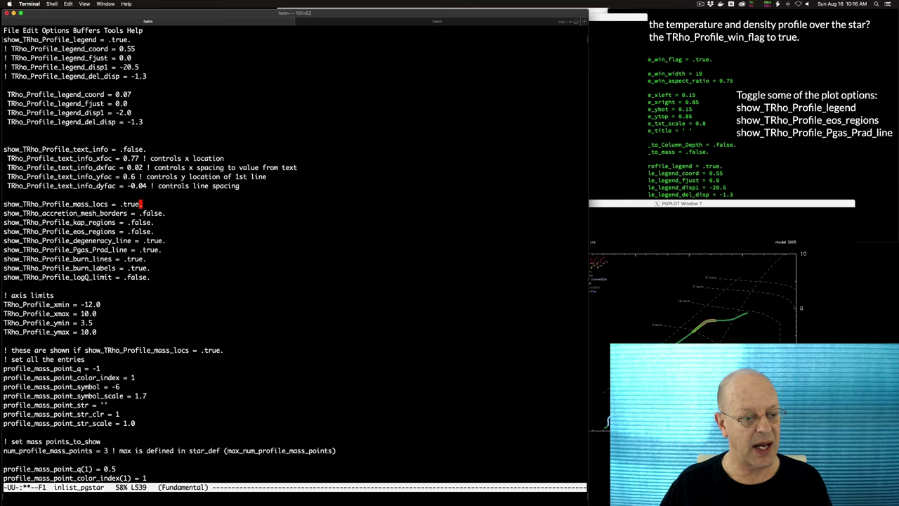
key(ctrl+x)
key(ctrl+s)
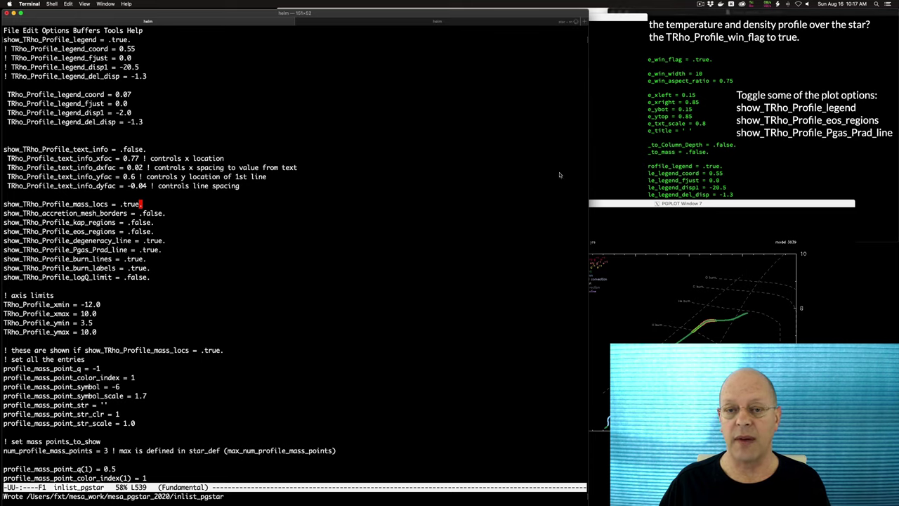
- Bring the nuclear burning, abundance and HR diagram plot windows (PGPLOT Windows 2, 1 and 4) to the front in turn
click(630, 231)
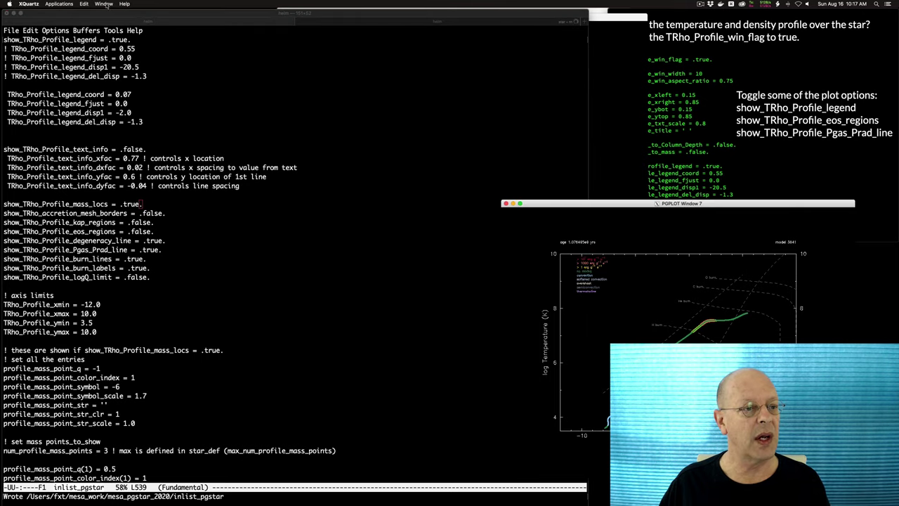
click(104, 4)
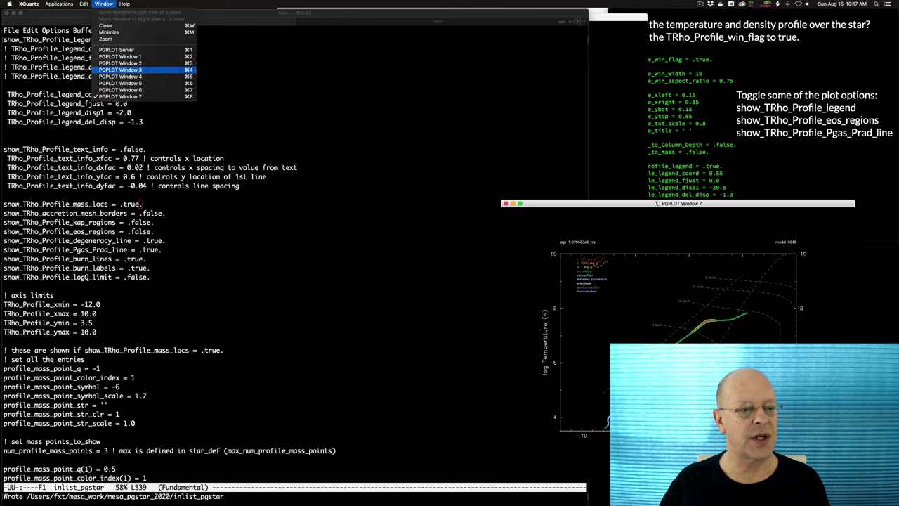
click(165, 66)
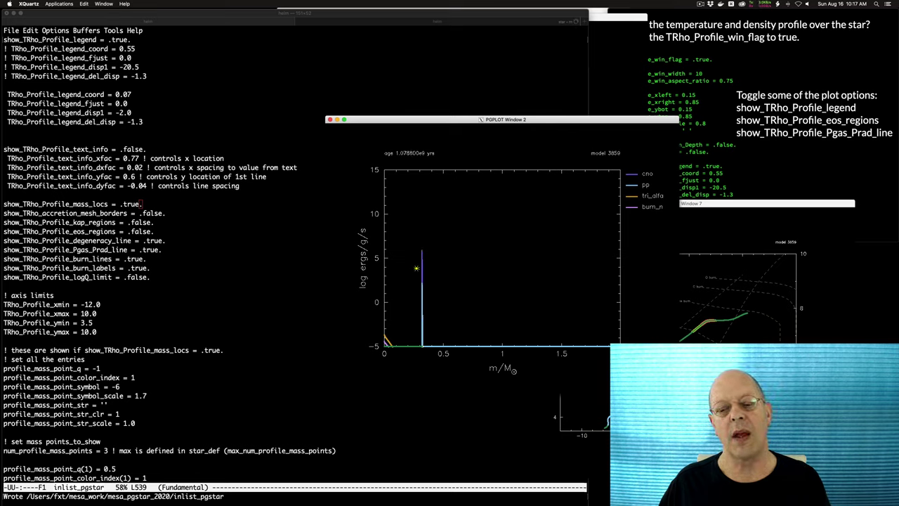
click(110, 3)
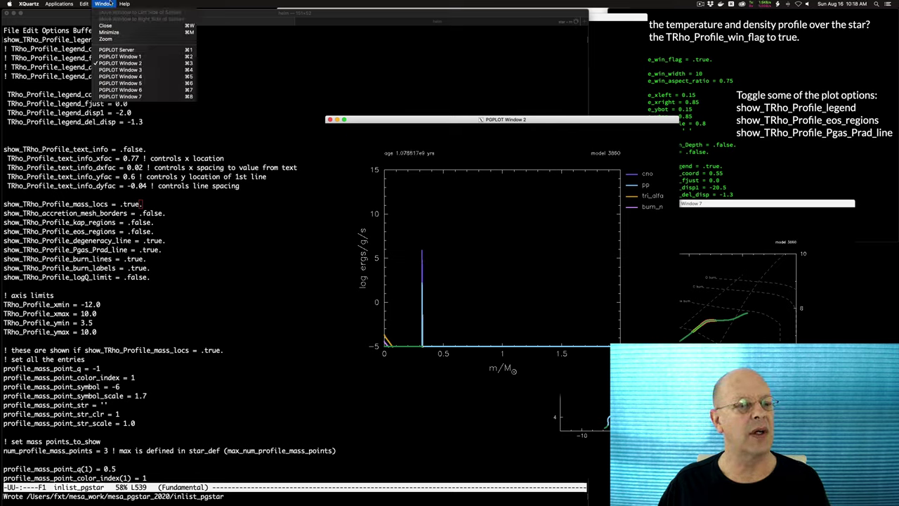
click(157, 59)
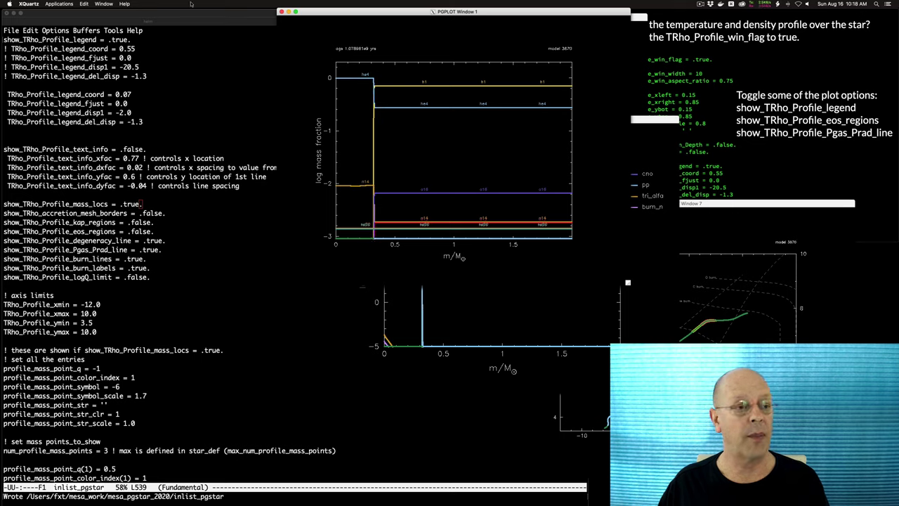
click(104, 4)
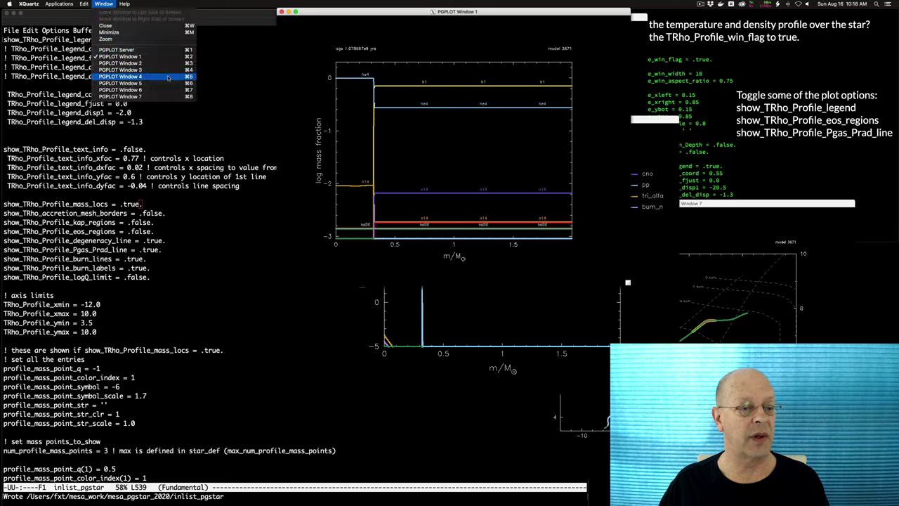
click(140, 77)
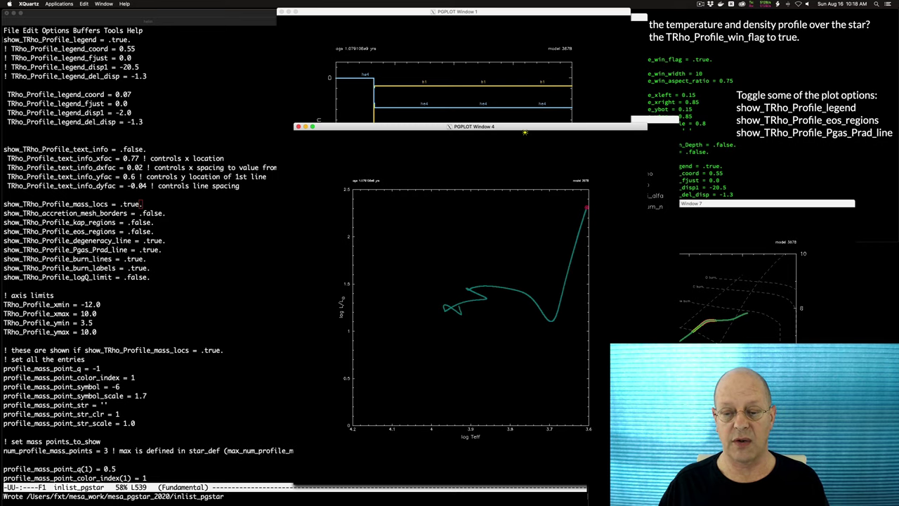
- Find the HR window section of inlist_pgstar, set HR_logT_min to 3.3 in its axis limits, and save the file
click(240, 158)
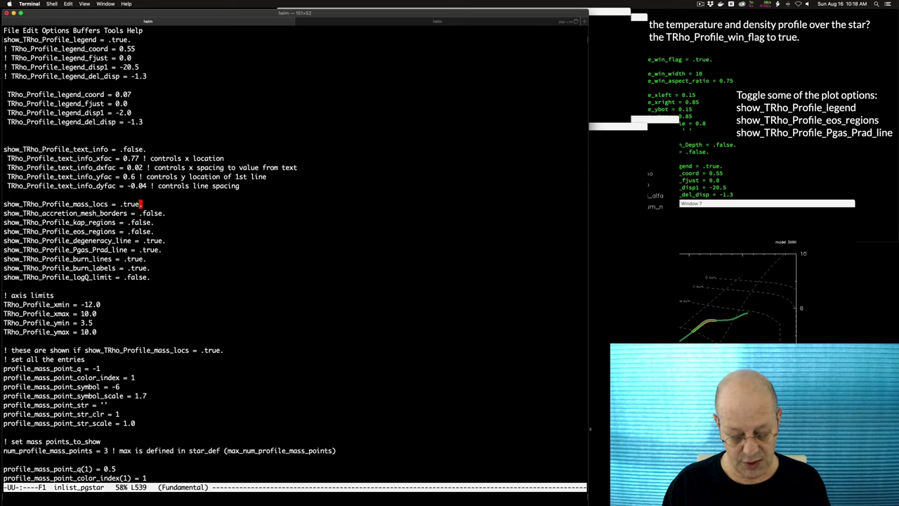
key(alt+shift+comma)
key(ctrl+s)
text(HR_wi)
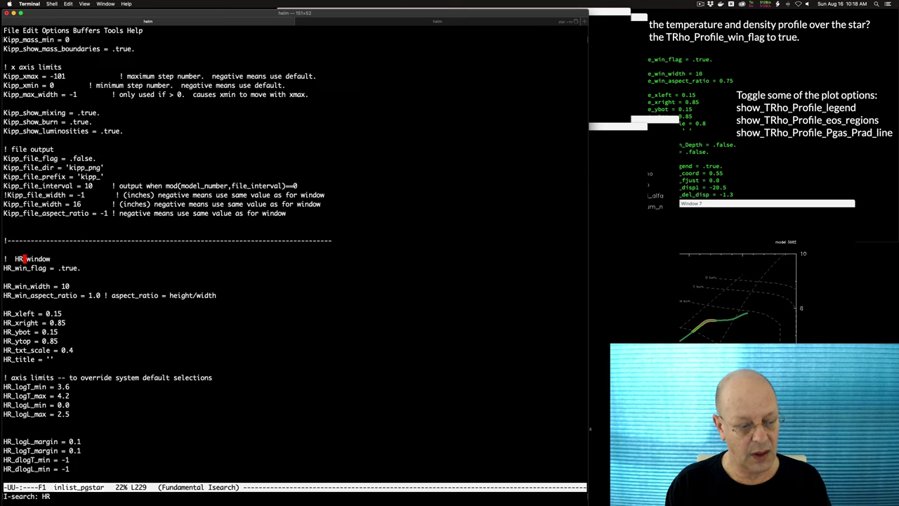
key(Return)
key(Down)
key(Down)
key(Down)
key(Down)
key(Down)
key(Down)
key(Down)
key(Down)
key(Down)
key(Down)
key(Down)
key(Down)
key(Down)
key(Down)
key(Down)
key(Down)
key(Down)
key(Down)
key(Down)
key(Down)
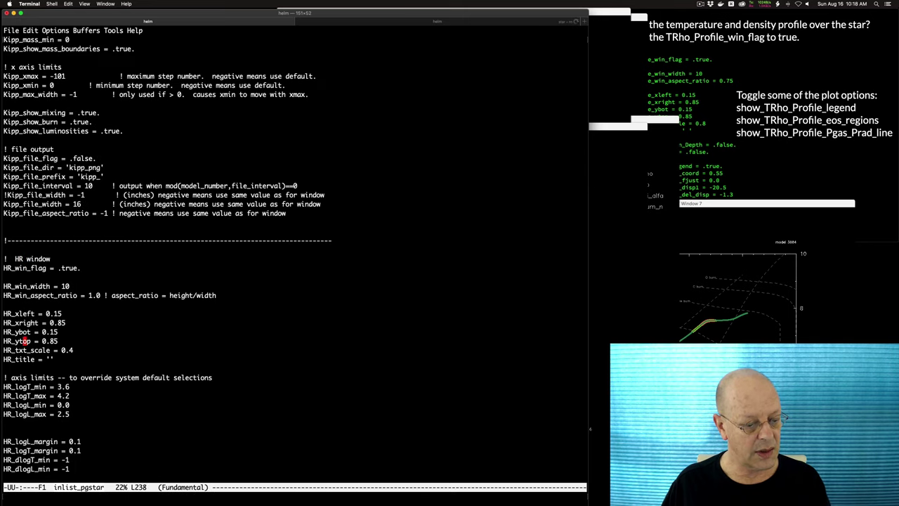
key(Down)
key(Down)
key(Down)
key(Down)
key(Down)
key(Down)
key(Down)
key(Down)
key(Down)
key(Down)
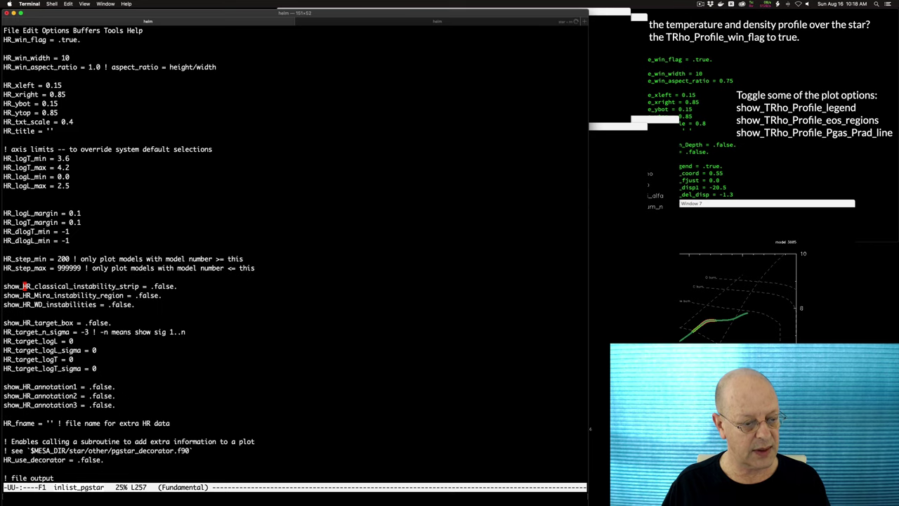
key(Up)
key(Up)
key(Up)
key(Up)
key(Up)
key(Up)
key(Up)
key(Up)
key(Up)
key(Up)
key(Up)
key(Up)
key(Up)
key(Up)
key(Up)
key(Up)
key(Up)
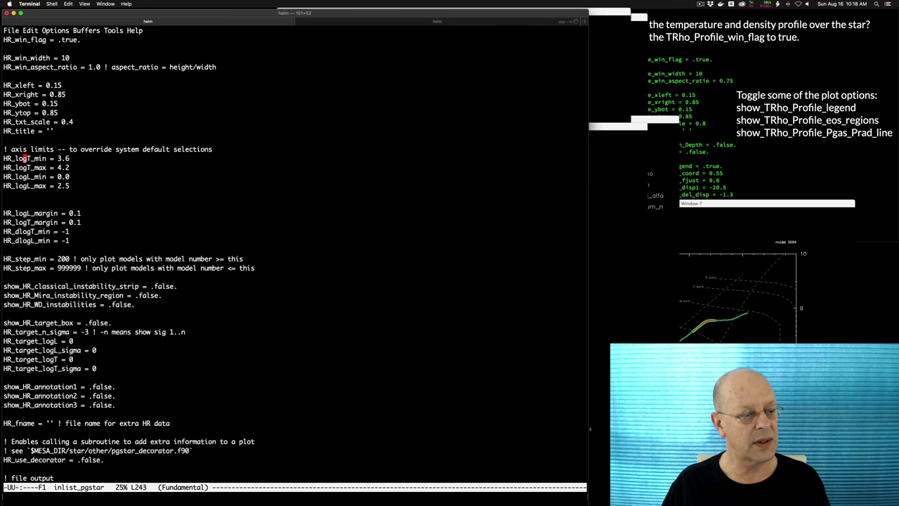
key(ctrl+e)
key(BackSpace)
text(3)
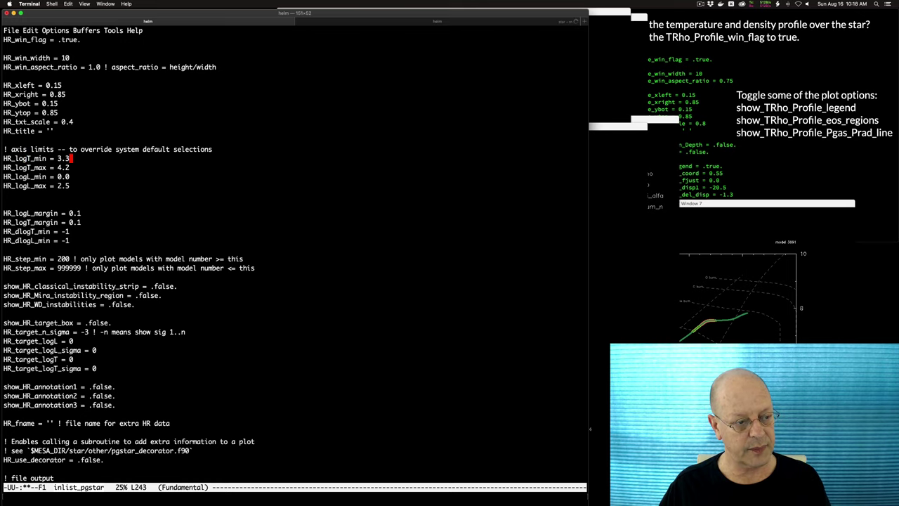
key(ctrl+x)
key(ctrl+s)
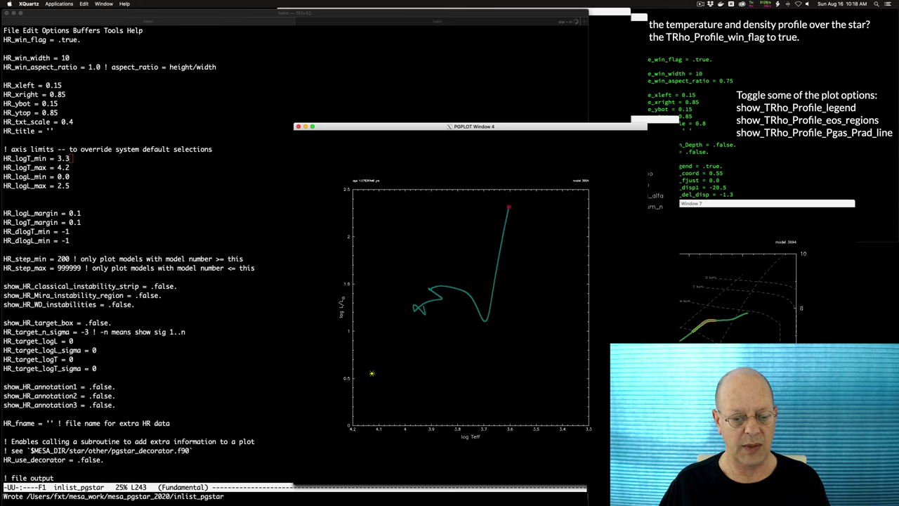
- Set HR_logL_min to 0.5 in the HR axis limits and save inlist_pgstar
click(209, 320)
key(Down)
key(Down)
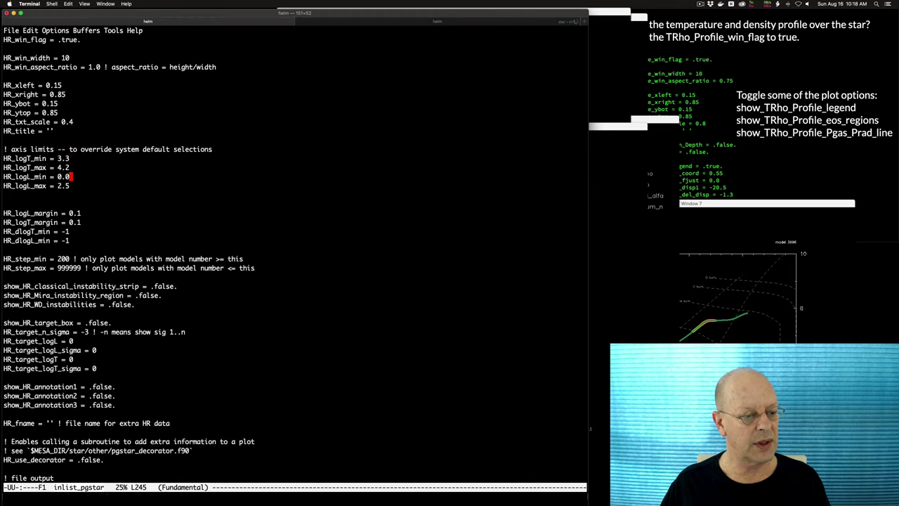
key(BackSpace)
text(5)
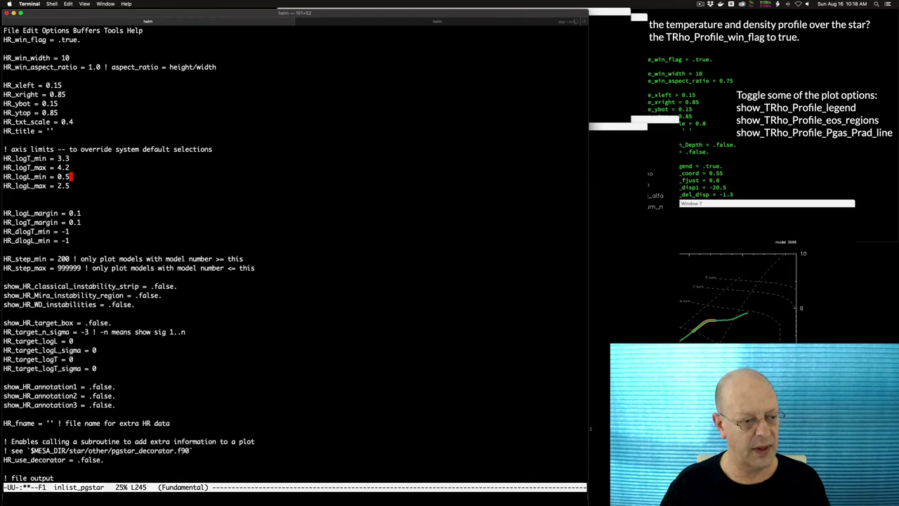
key(ctrl+x)
key(ctrl+s)
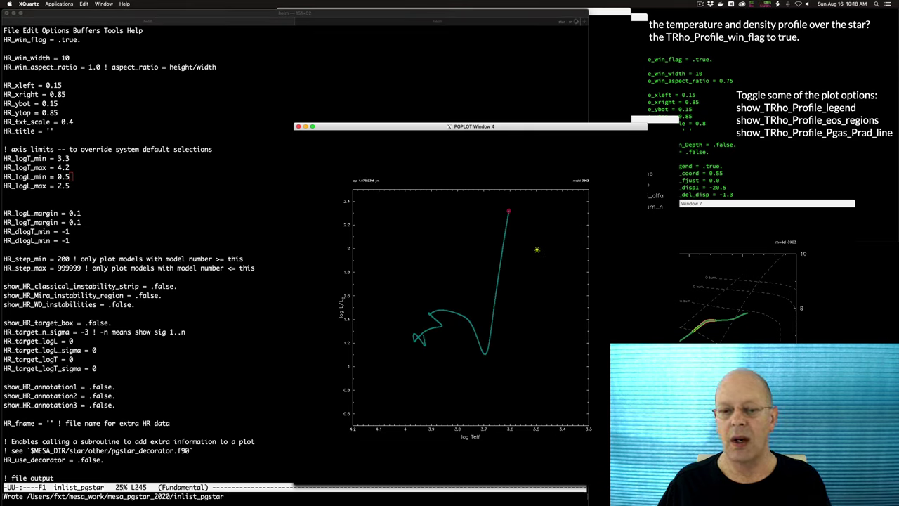
- Switch to the Keynote presentation and go to the slide on closing all plot windows by setting the plot logicals to false
click(717, 129)
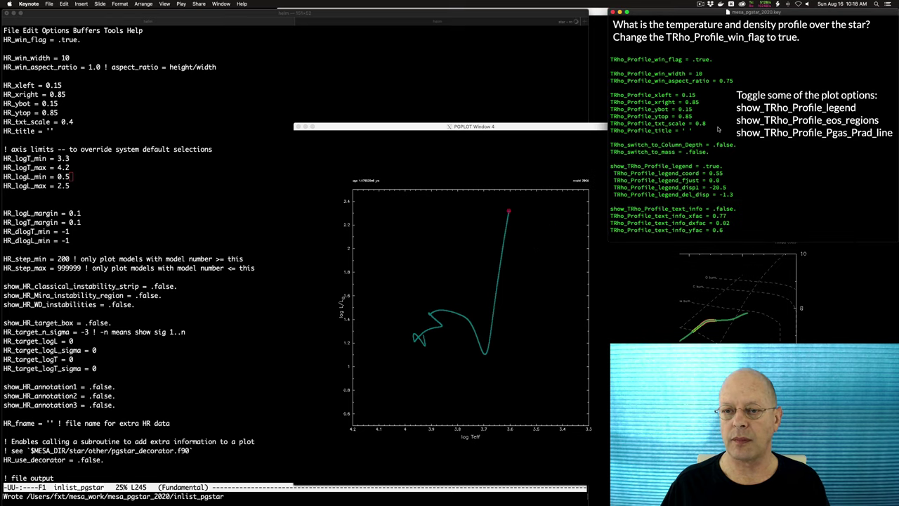
click(717, 130)
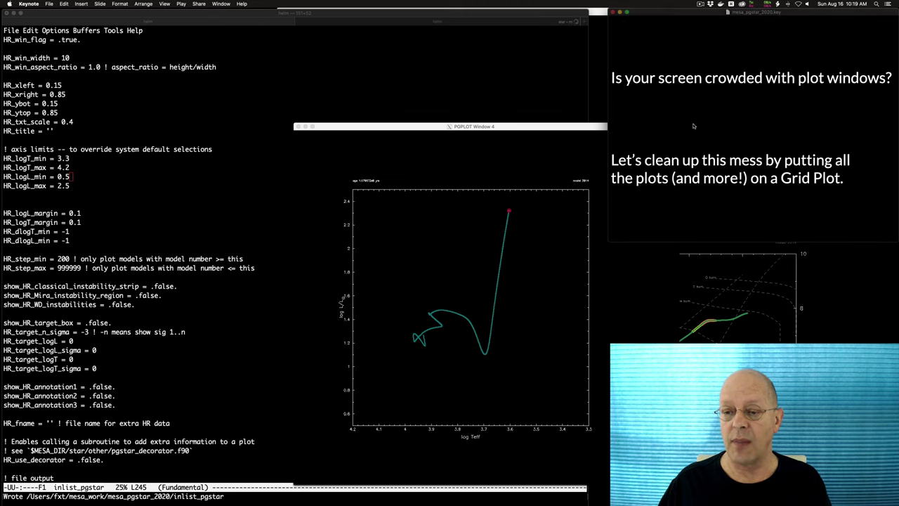
click(794, 117)
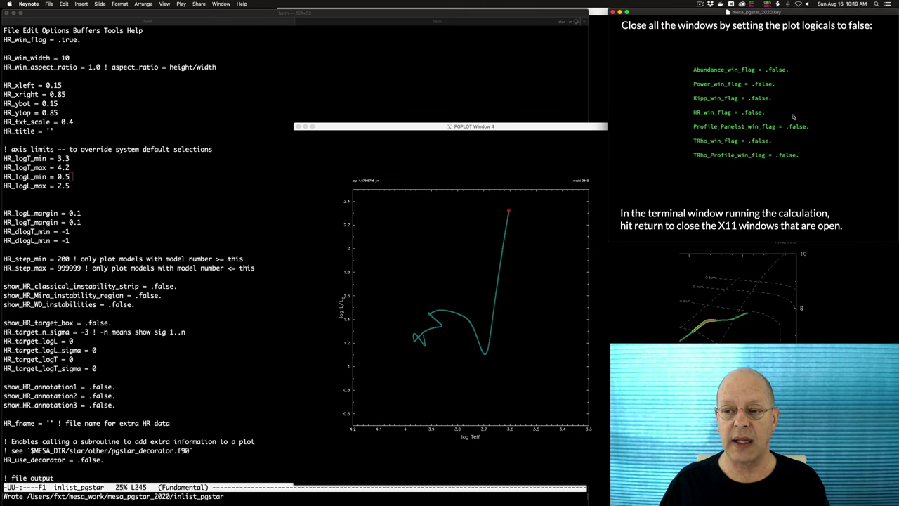
click(660, 110)
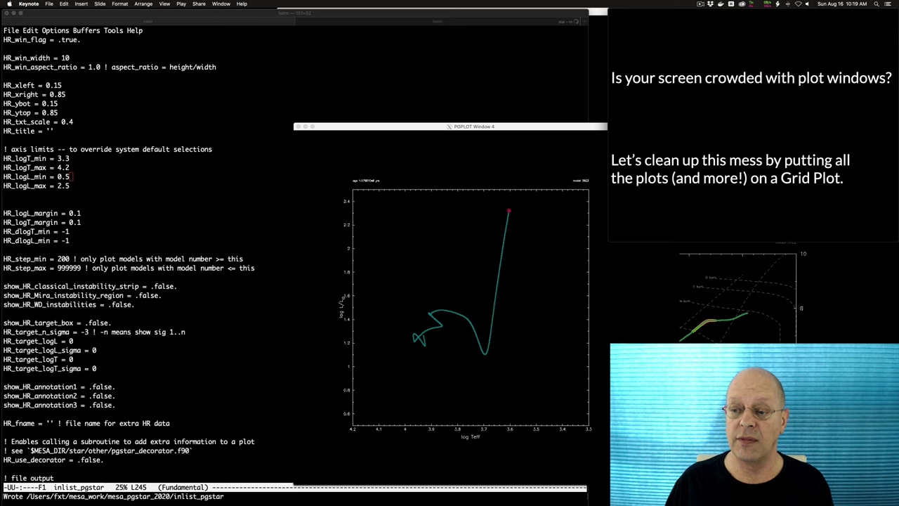
key(Left)
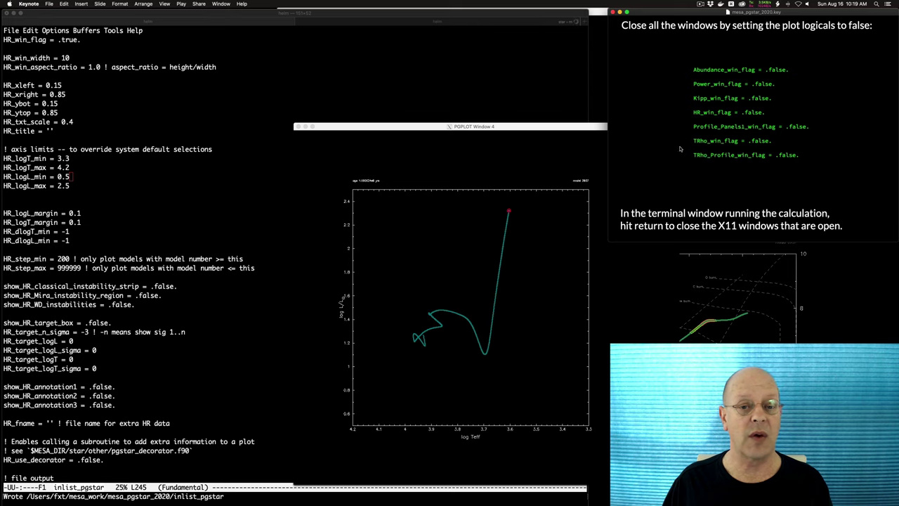
- Switch to inlist_pgstar in Terminal, search from the start of the file for win_flag, and set Abundance_win_flag to .false
click(464, 21)
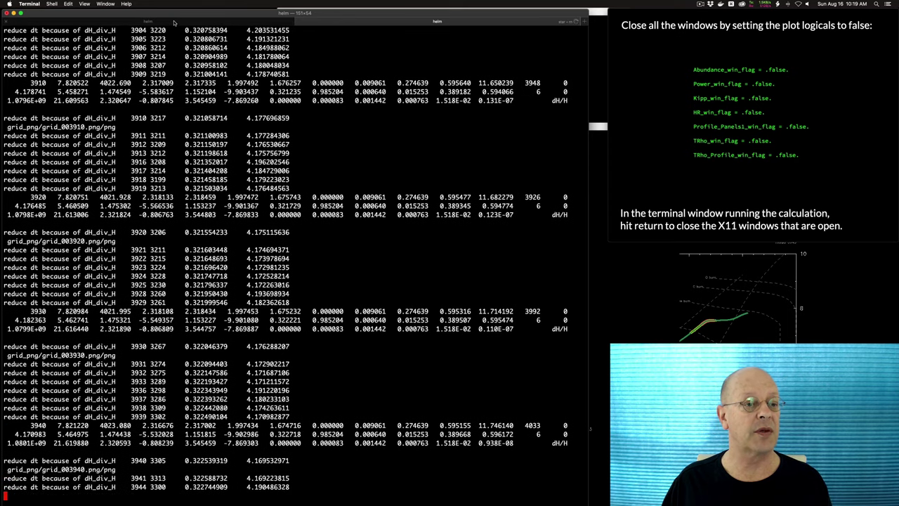
key(super+grave)
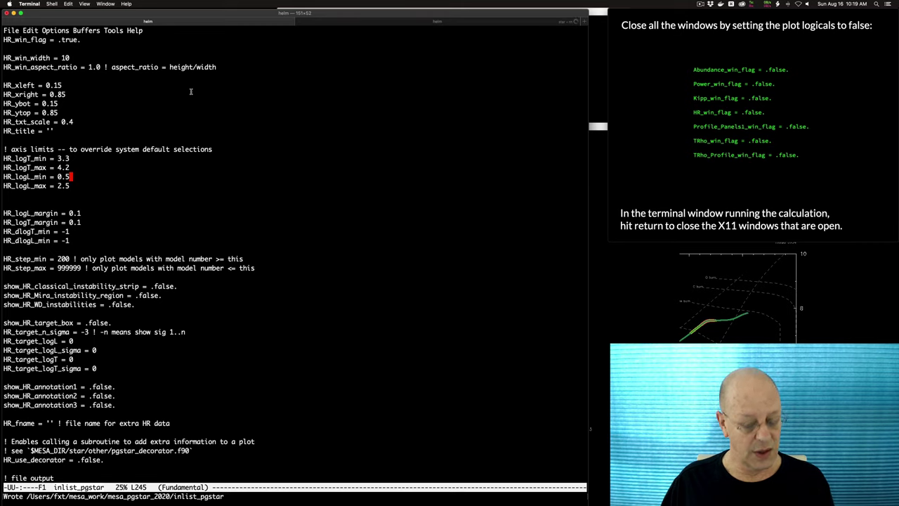
key(alt+less)
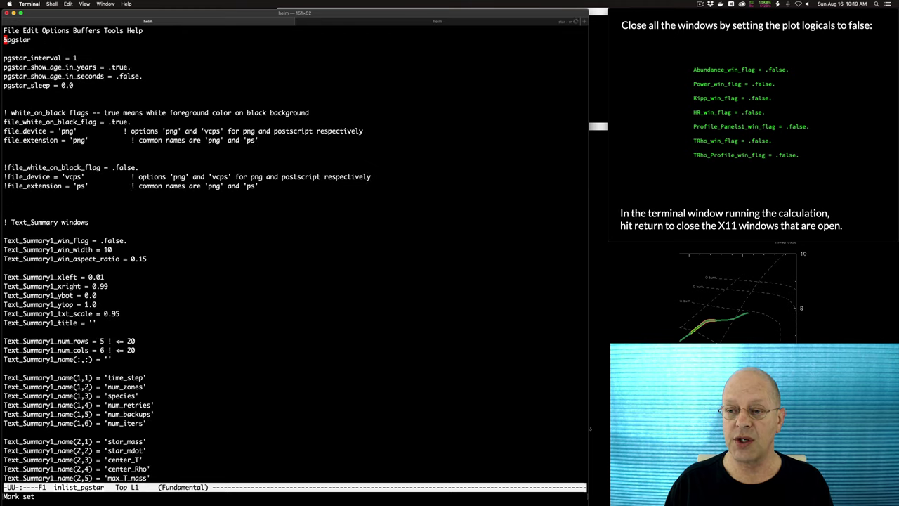
key(ctrl+s)
text(w)
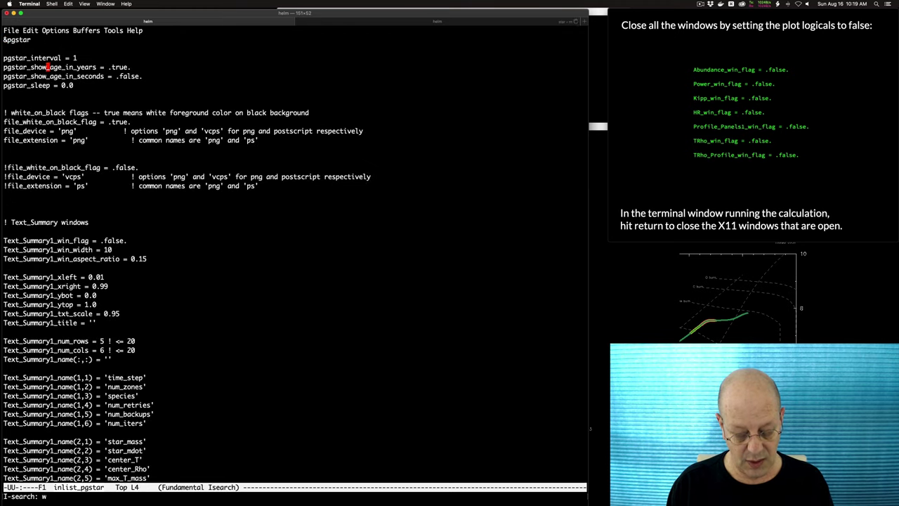
text(in_flag)
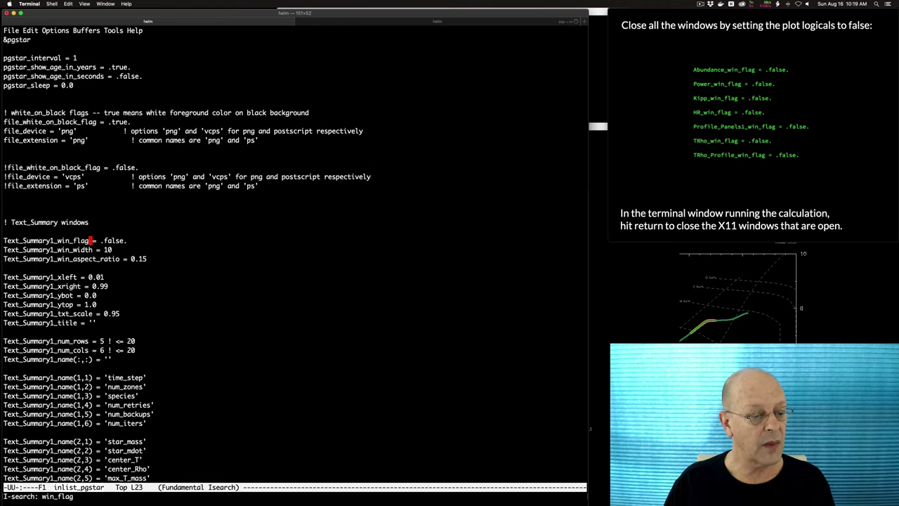
key(ctrl+s)
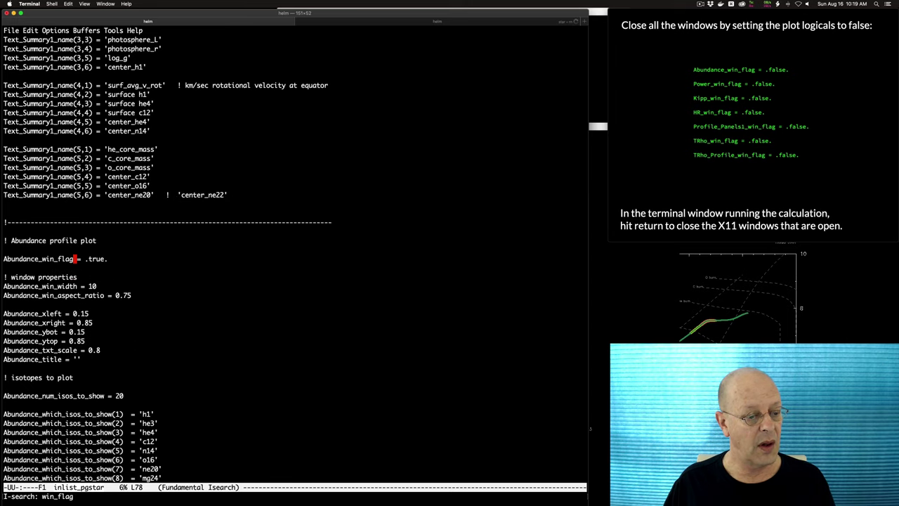
key(alt+f)
key(BackSpace)
key(BackSpace)
key(BackSpace)
key(BackSpace)
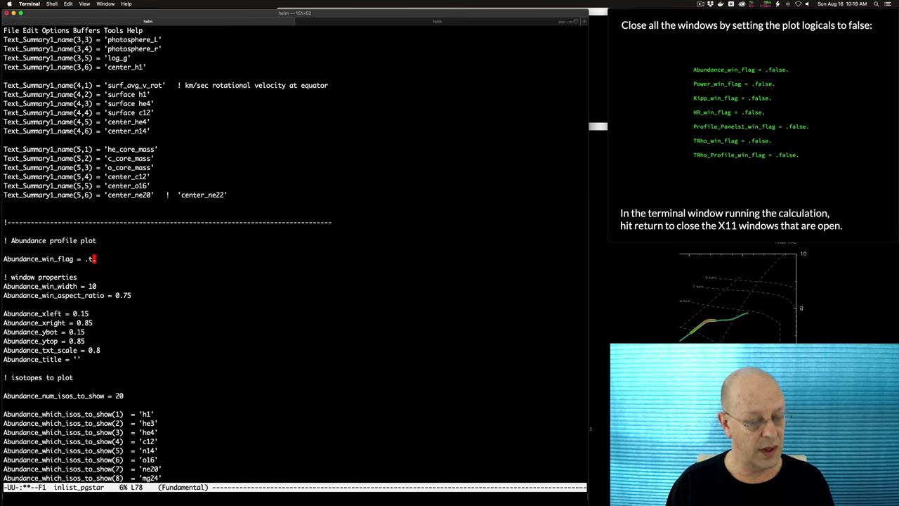
text(false)
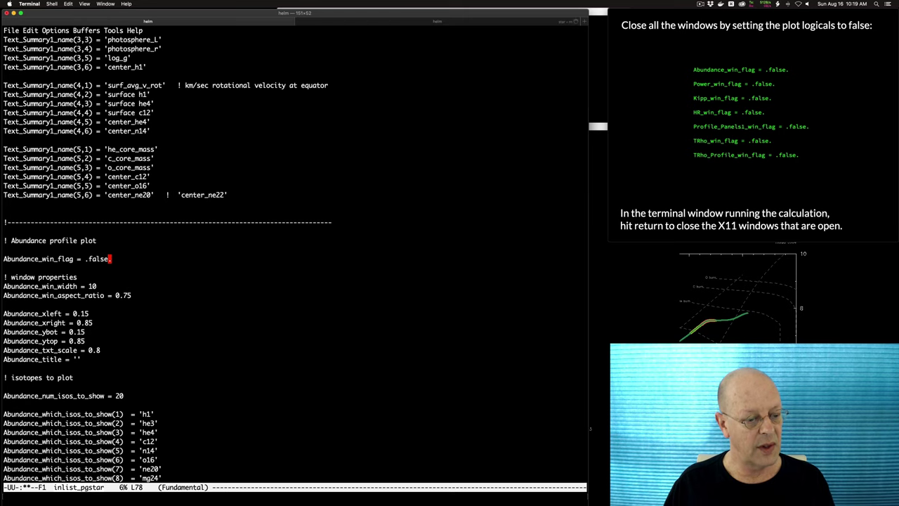
- Find the power plot's window flag and set Power_win_flag to .false
key(ctrl+s)
key(ctrl+s)
key(ctrl+s)
key(alt+f)
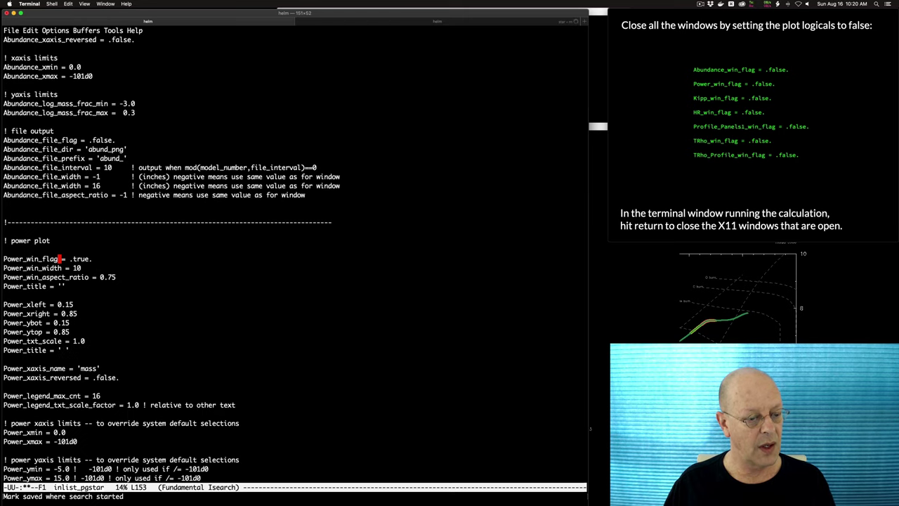
key(BackSpace)
key(BackSpace)
key(BackSpace)
key(BackSpace)
text(false)
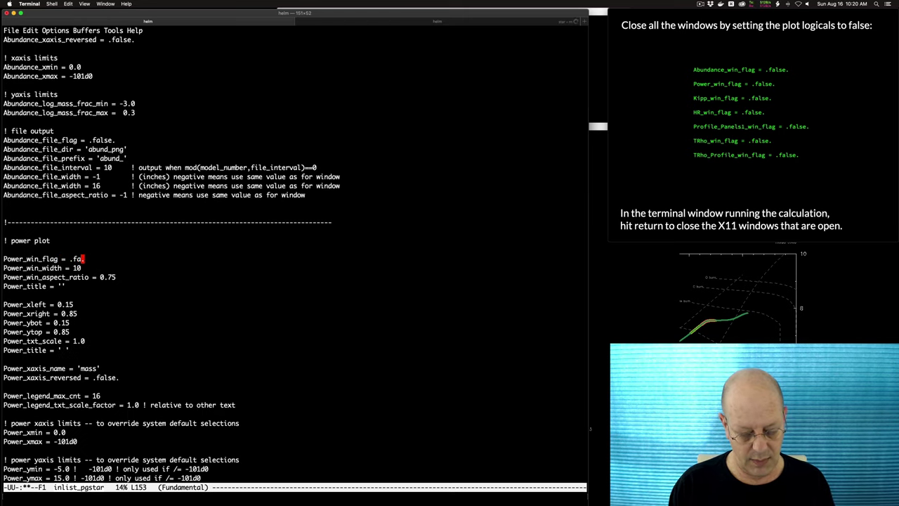
- Find the Kippenhahn diagram's window flag and set Kipp_win_flag to .false
key(ctrl+s)
key(ctrl+s)
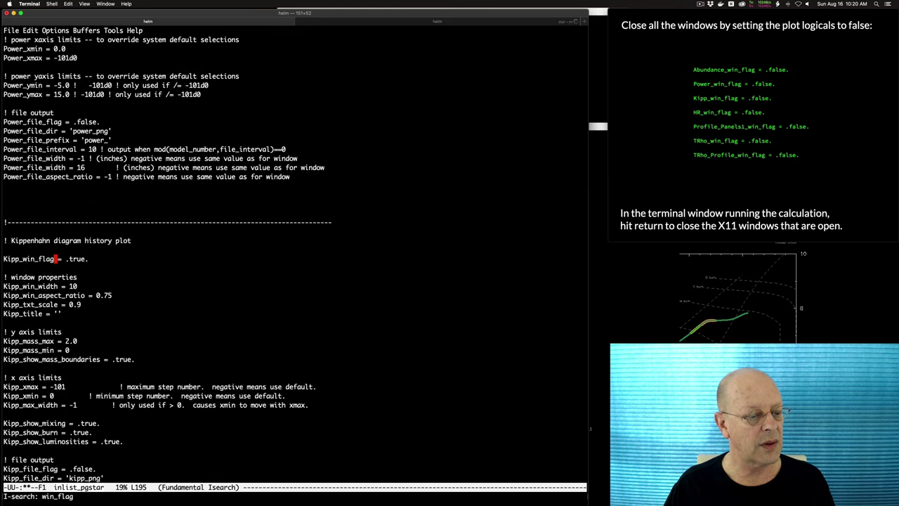
key(alt+f)
key(BackSpace)
key(BackSpace)
key(BackSpace)
key(BackSpace)
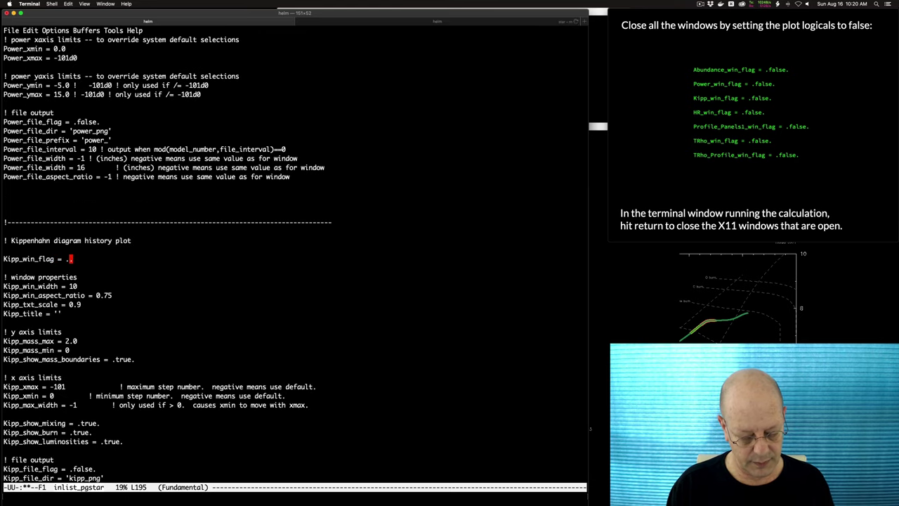
text(false.)
- Find the HR window section's flag and set HR_win_flag to .false
key(ctrl+s)
key(ctrl+s)
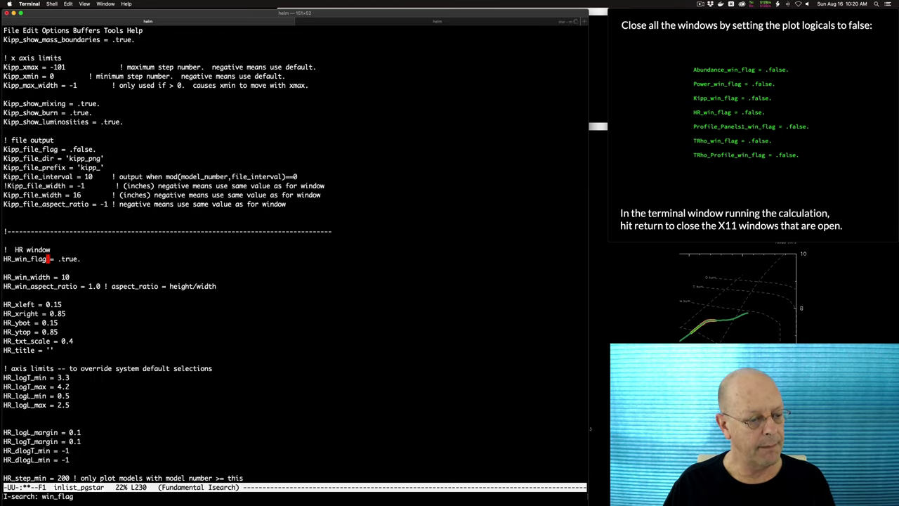
key(alt+f)
key(BackSpace)
key(BackSpace)
key(BackSpace)
key(BackSpace)
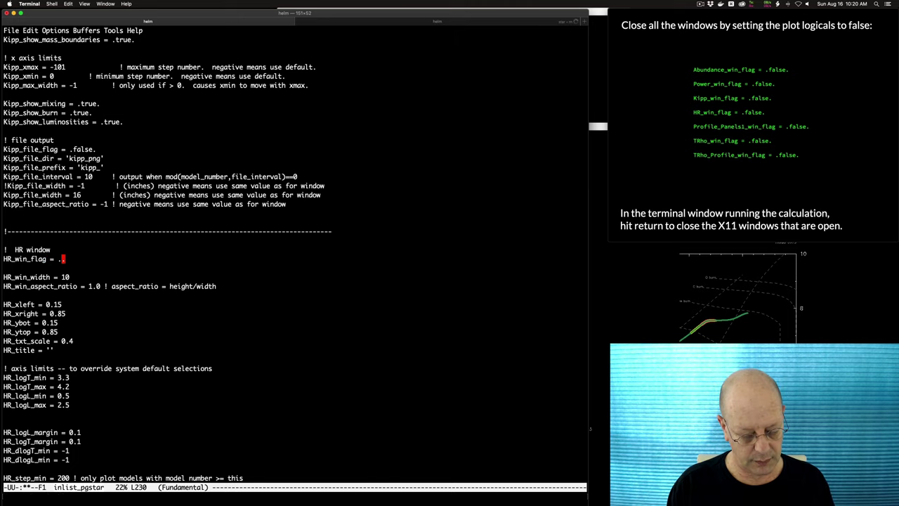
text(false)
- Find the first profile panel's window flag and set Profile_Panels1_win_flag to .false
key(ctrl+s)
key(ctrl+s)
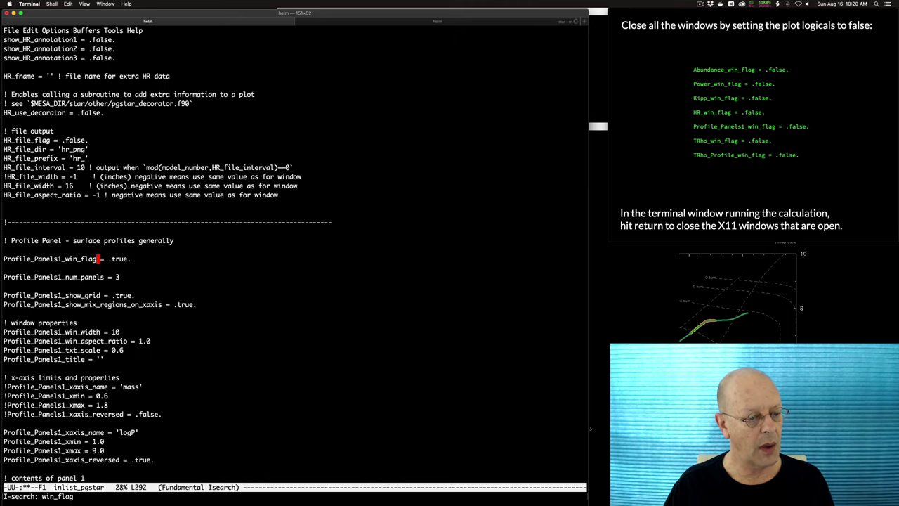
key(alt+f)
key(BackSpace)
key(BackSpace)
key(BackSpace)
key(BackSpace)
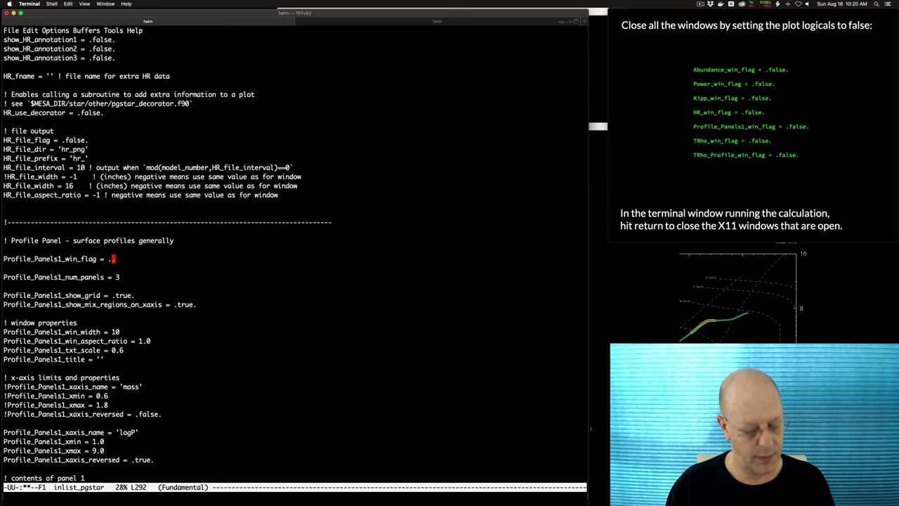
text(false)
- Find the central temperature and density history section and set TRho_win_flag to .false
key(ctrl+s)
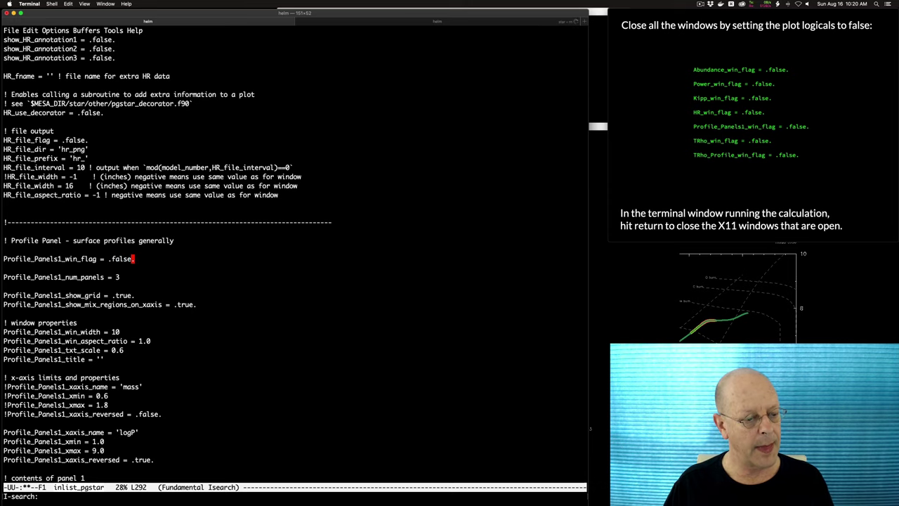
key(ctrl+s)
key(ctrl+s)
key(ctrl+s)
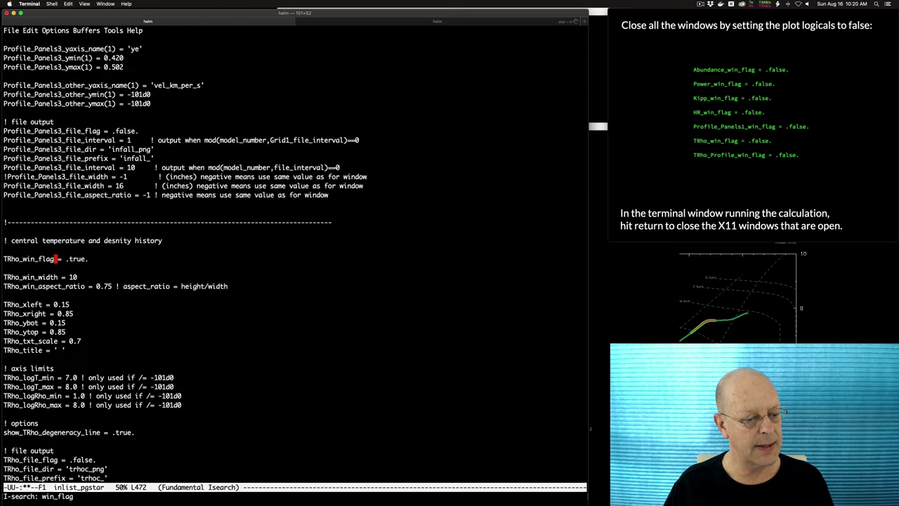
key(ctrl+e)
key(BackSpace)
key(BackSpace)
key(BackSpace)
key(BackSpace)
key(BackSpace)
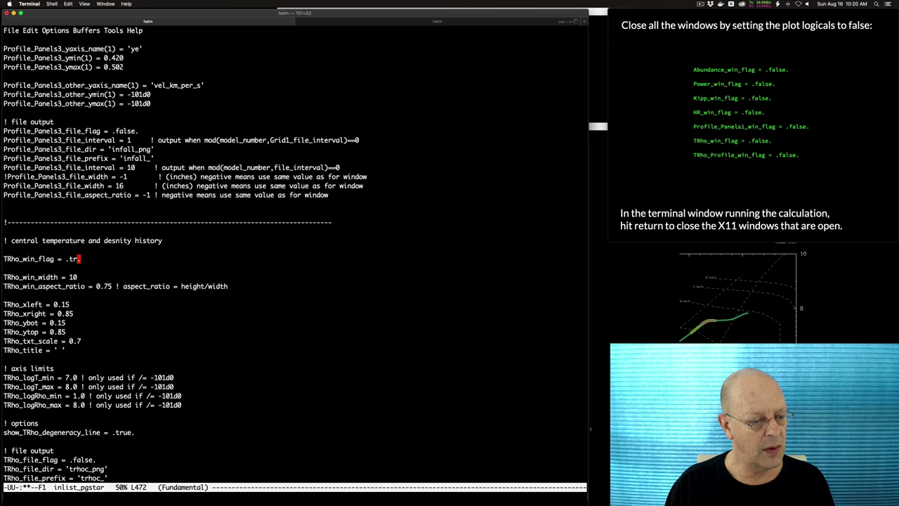
text(false.)
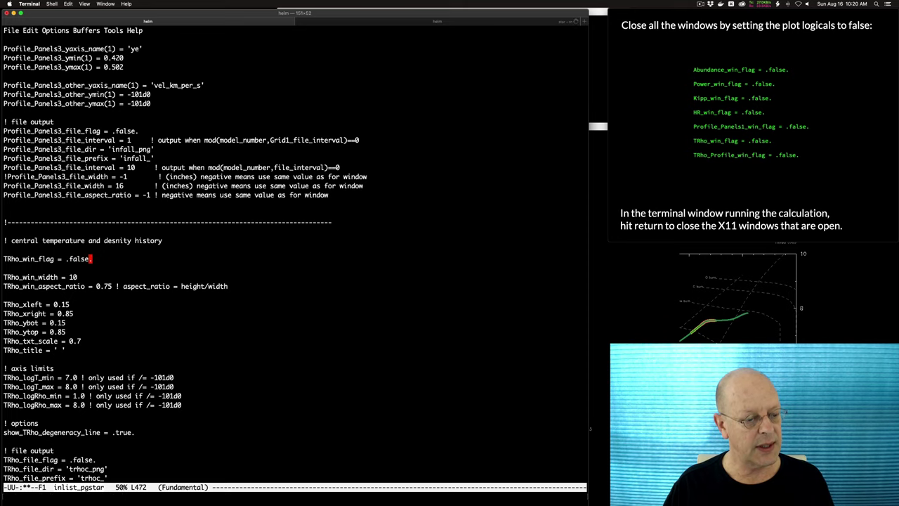
- Find the TRho profile's window flag, set TRho_Profile_win_flag to .false., and save inlist_pgstar
key(ctrl+s)
key(ctrl+s)
key(ctrl+s)
key(ctrl+e)
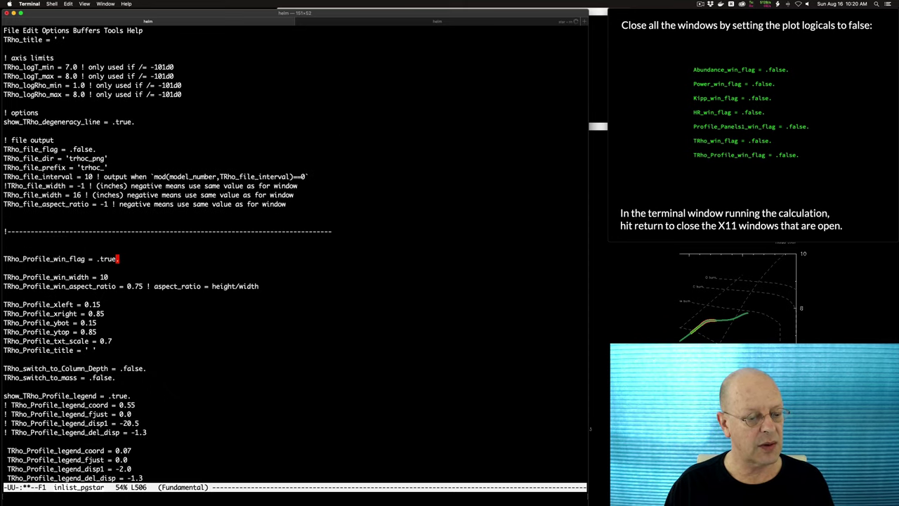
key(BackSpace)
key(BackSpace)
key(BackSpace)
key(BackSpace)
key(BackSpace)
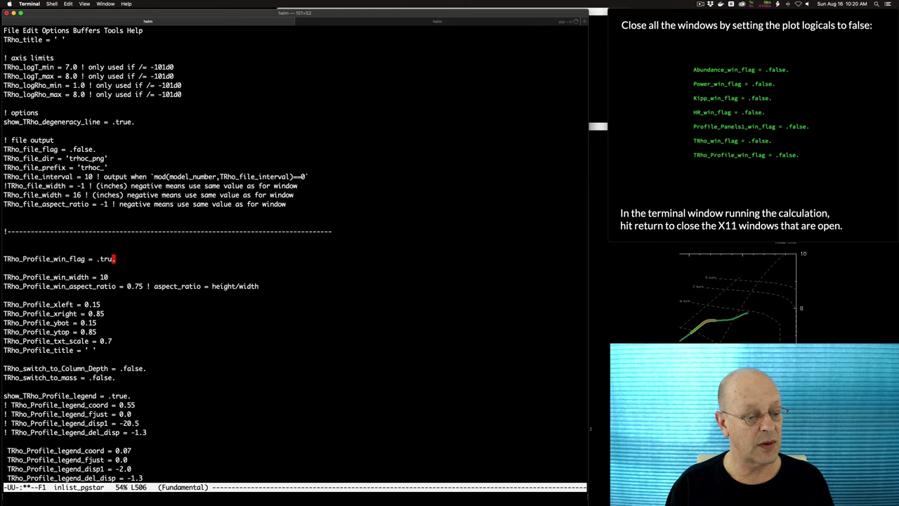
text(false.)
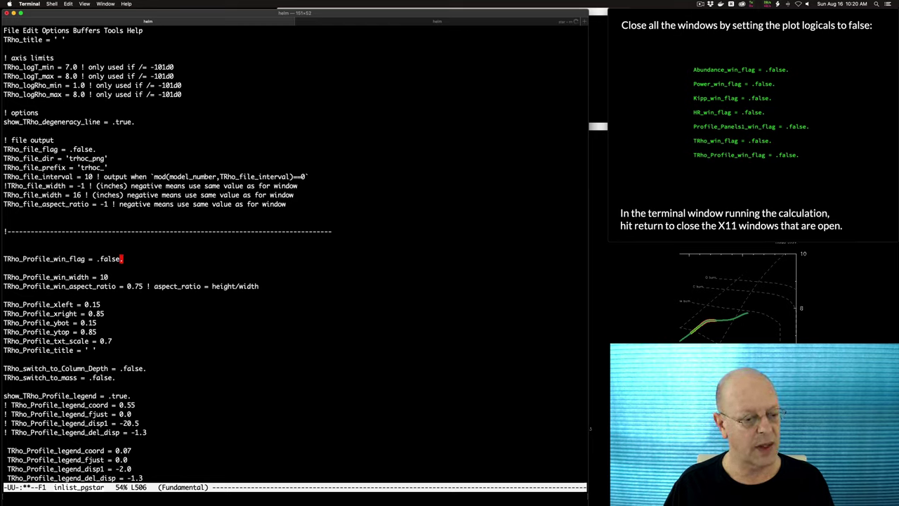
key(ctrl+x)
key(ctrl+s)
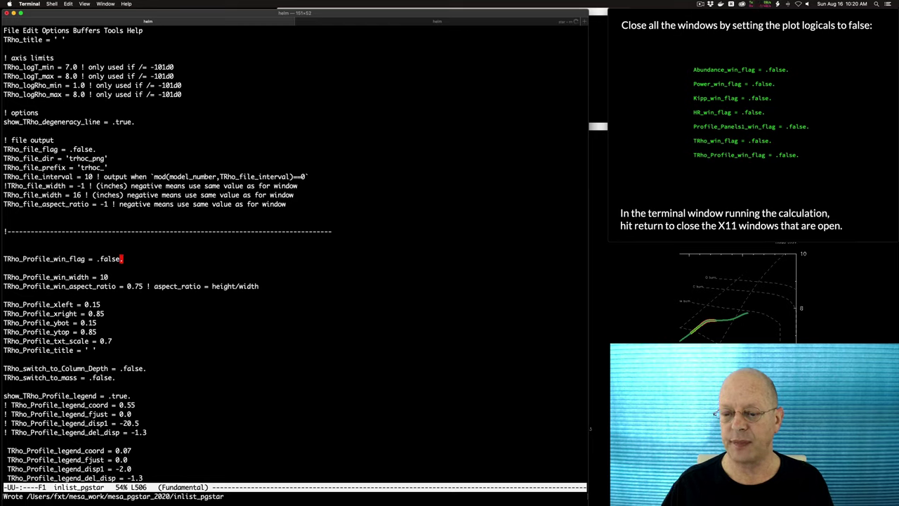
- Answer the next-page prompts in the terminal running the calculation to close the open plot windows, and return to the Keynote slides
click(381, 26)
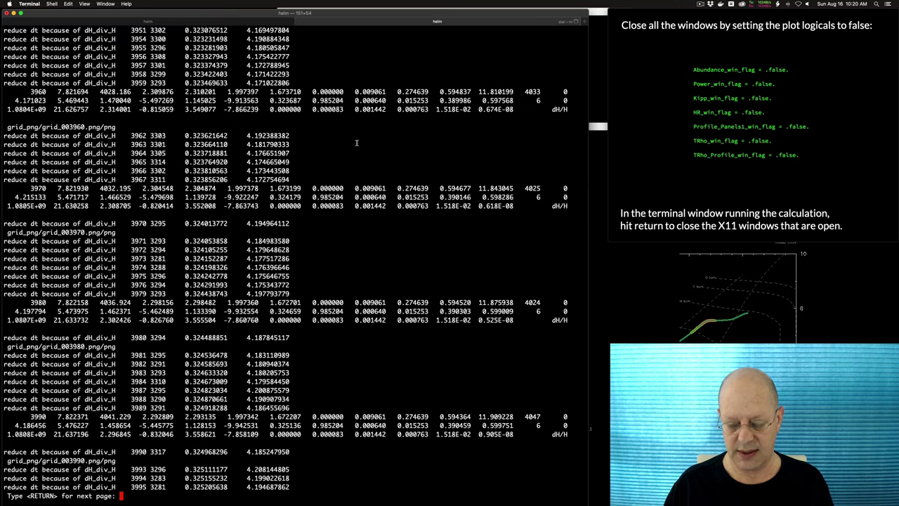
key(Return)
key(Return)
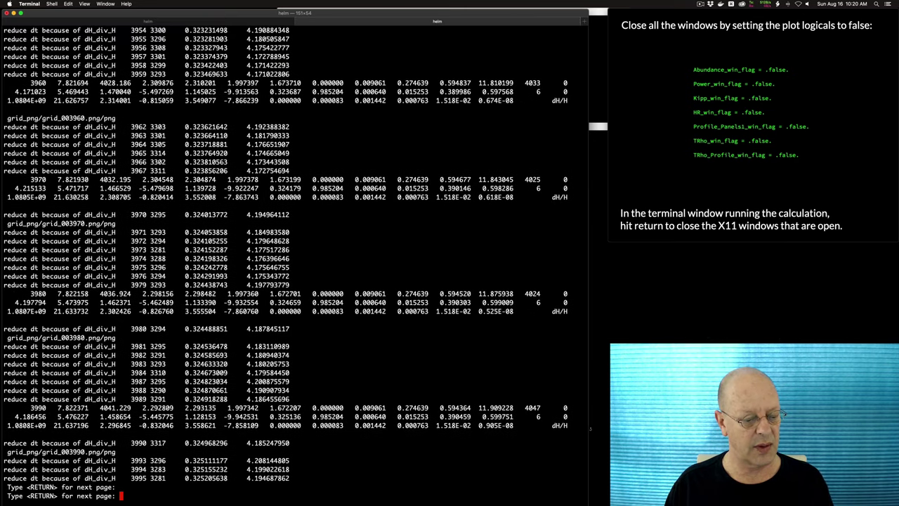
key(Return)
key(Return)
key(Return)
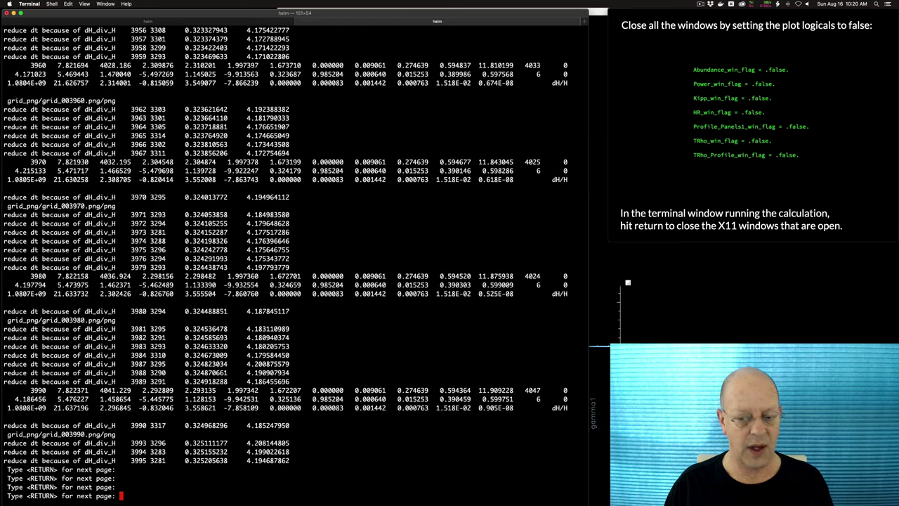
key(Return)
key(Return)
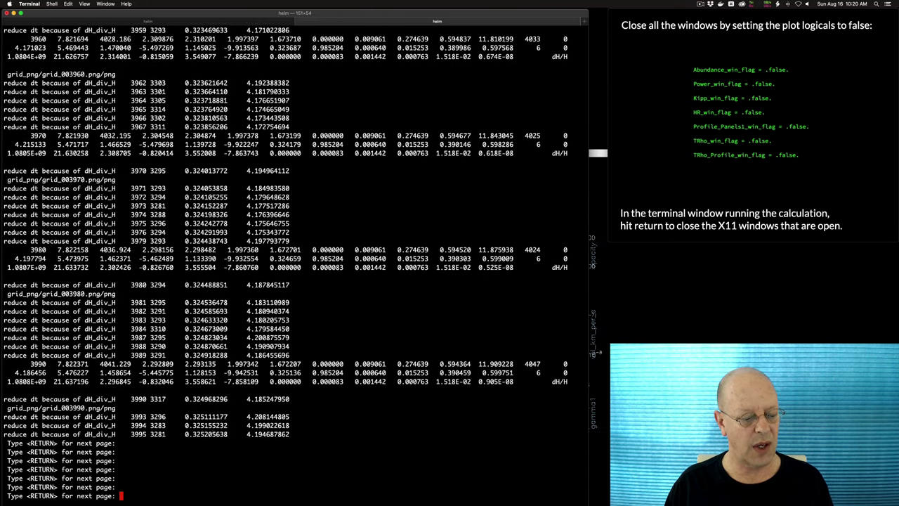
key(Return)
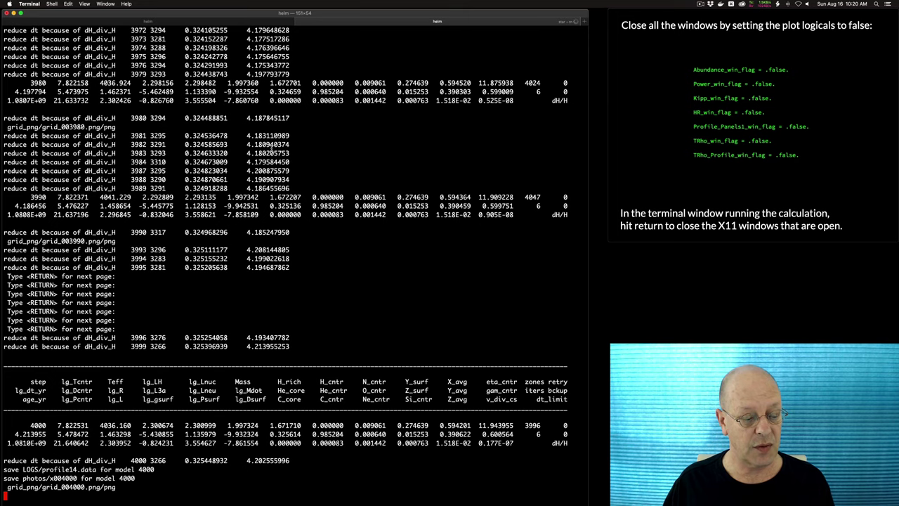
click(638, 142)
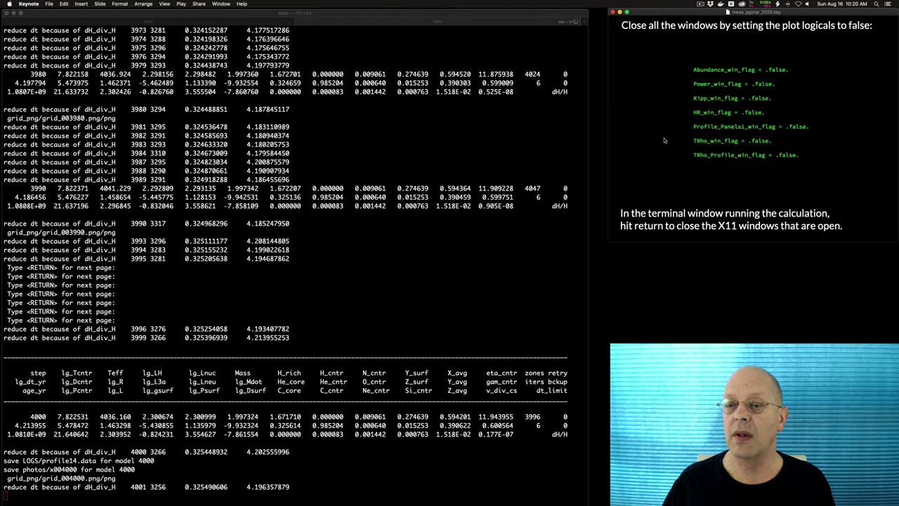
- Advance the slides past the layout sketch to the Grid1_win_flag instructions, and switch to the inlist_pgstar editor in Terminal
click(664, 140)
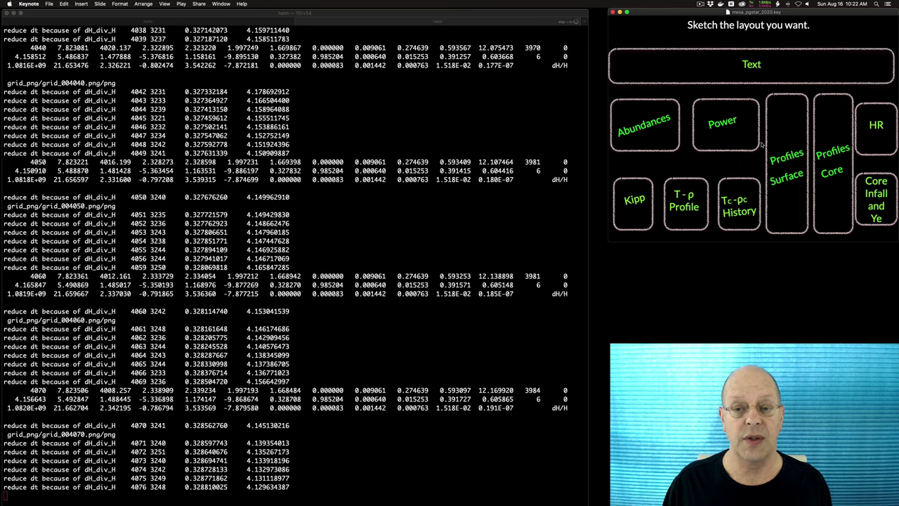
click(724, 153)
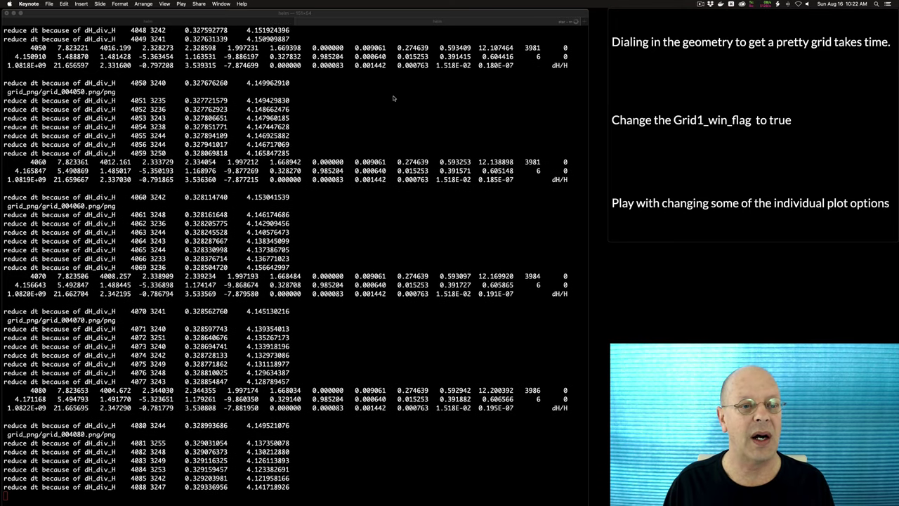
click(220, 22)
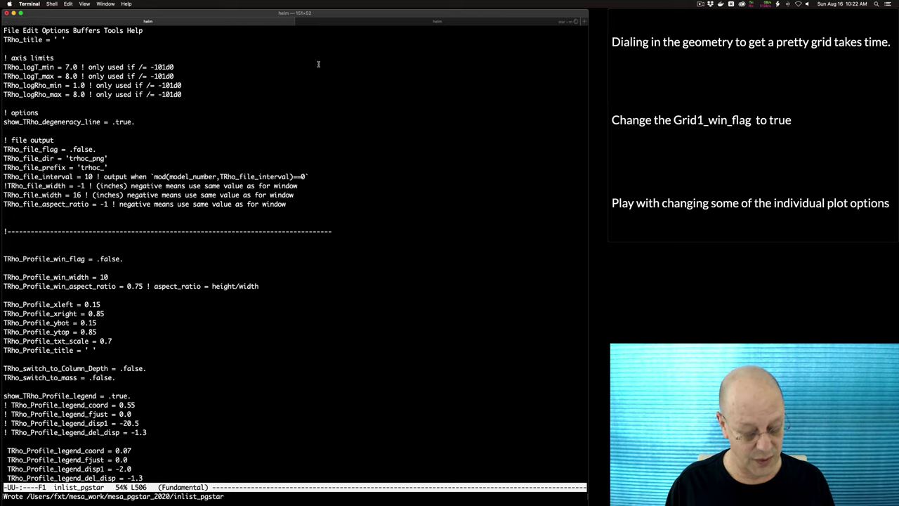
- Search inlist_pgstar for "Grid" and set Grid1_win_flag to .true
key(ctrl+s)
text(Grid)
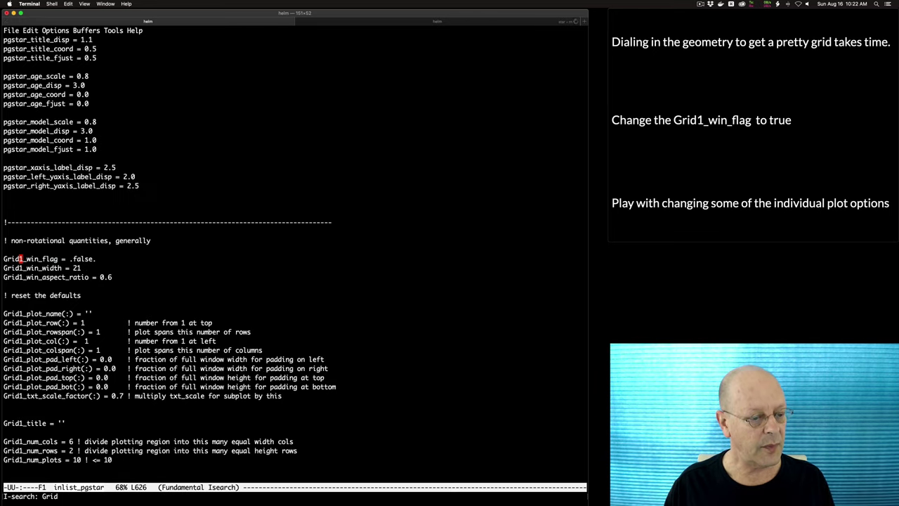
key(Return)
key(ctrl+e)
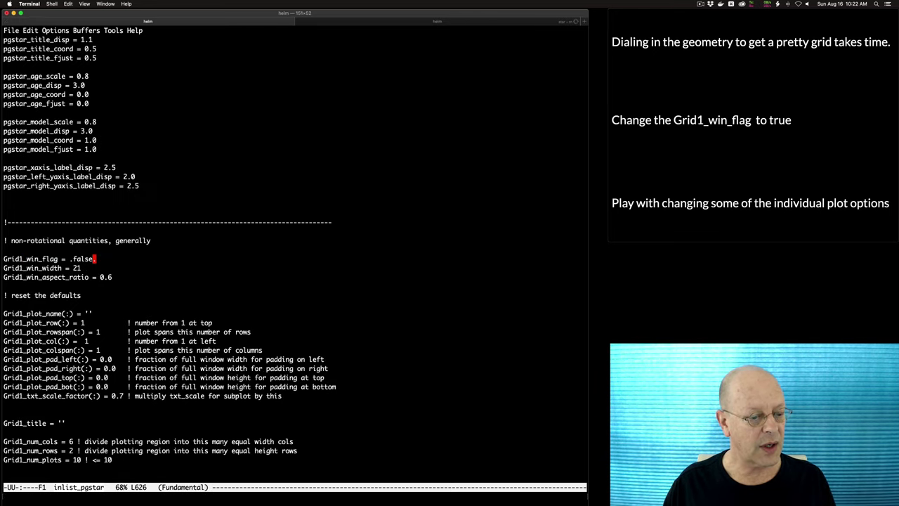
key(BackSpace)
key(BackSpace)
key(BackSpace)
key(BackSpace)
key(BackSpace)
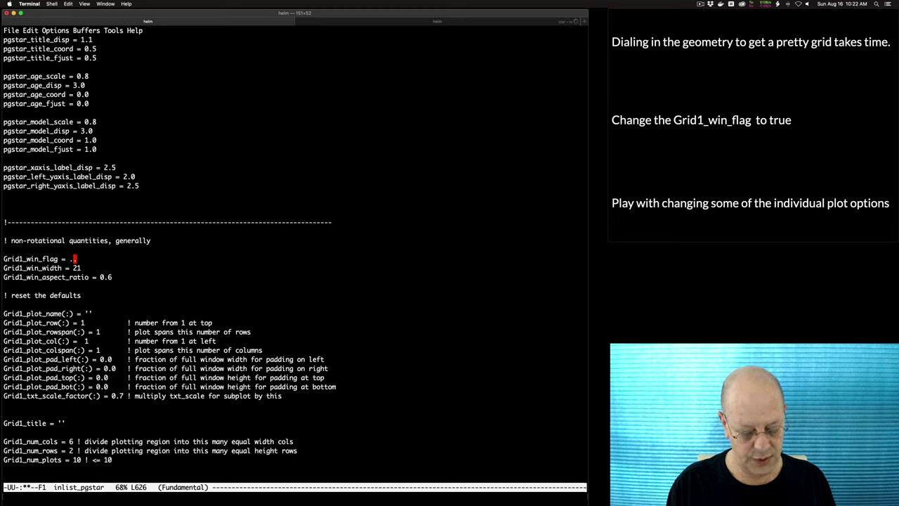
text(true)
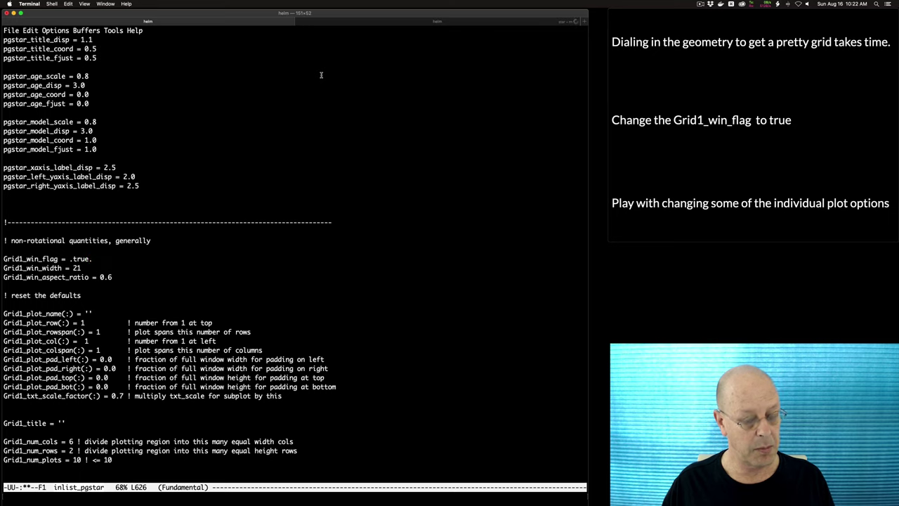
- Review the Grid1 default plot settings and the column, row and plot count definitions in inlist_pgstar
key(Down)
key(Down)
key(Down)
key(Down)
key(Down)
key(Down)
key(Down)
key(Down)
key(Down)
key(Down)
key(Down)
key(Down)
key(Down)
key(Down)
key(Down)
key(Down)
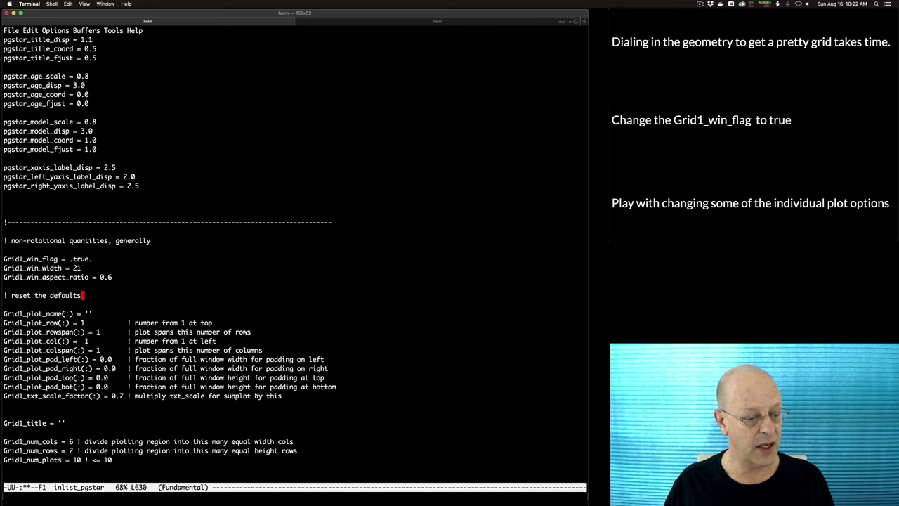
key(Down)
key(Down)
key(Down)
key(Down)
key(Down)
key(Down)
key(Down)
key(Down)
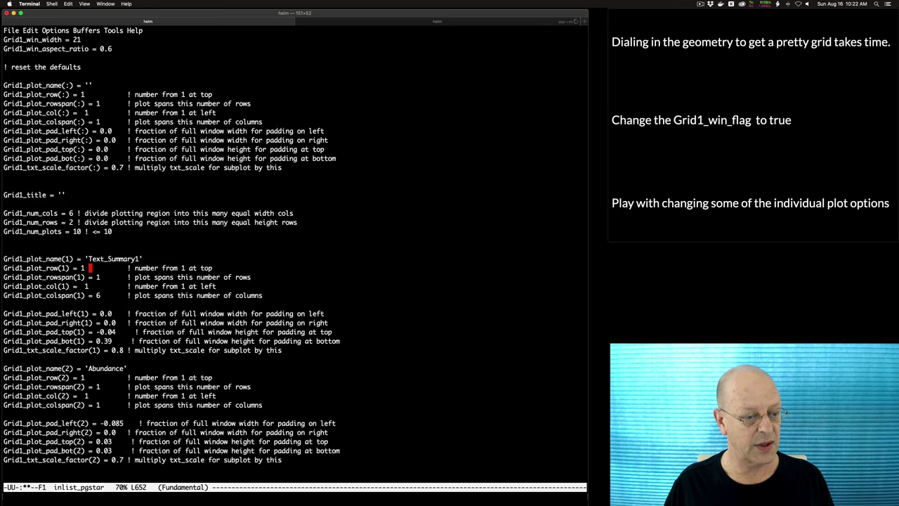
key(Up)
key(Up)
key(Up)
key(Up)
key(Up)
key(Up)
key(Up)
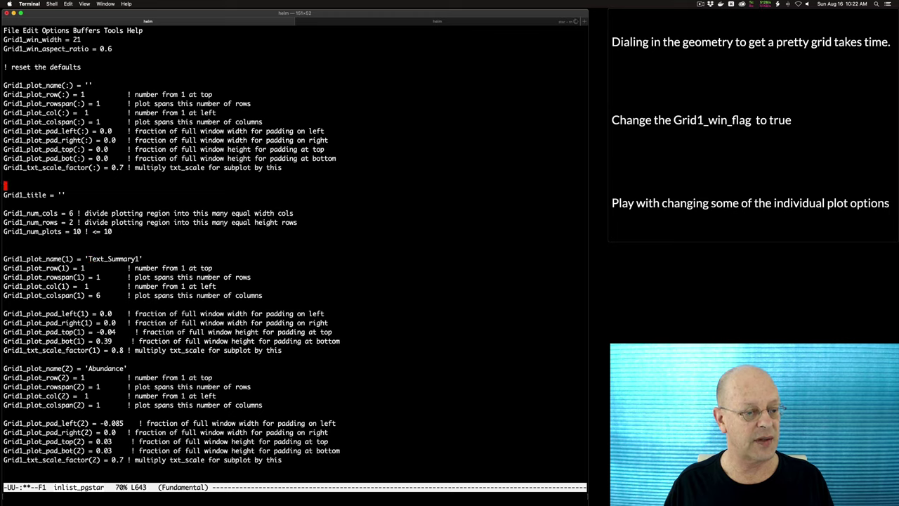
- Examine the row, column, span, padding and text scale settings of the Text_Summary1, Abundance, Power and Kipp grid plots
key(Down)
key(Down)
key(Down)
key(Down)
key(Down)
key(Down)
key(Down)
key(Down)
key(Down)
key(Down)
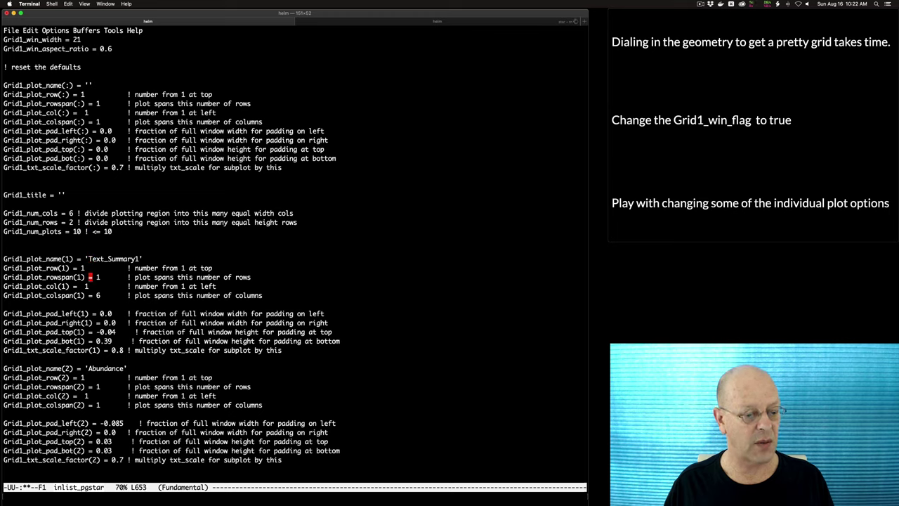
key(Down)
key(Down)
key(Down)
key(Down)
key(Down)
key(Down)
key(Down)
key(Down)
key(Down)
key(Down)
key(Down)
key(Down)
key(Down)
key(Down)
key(Down)
key(Down)
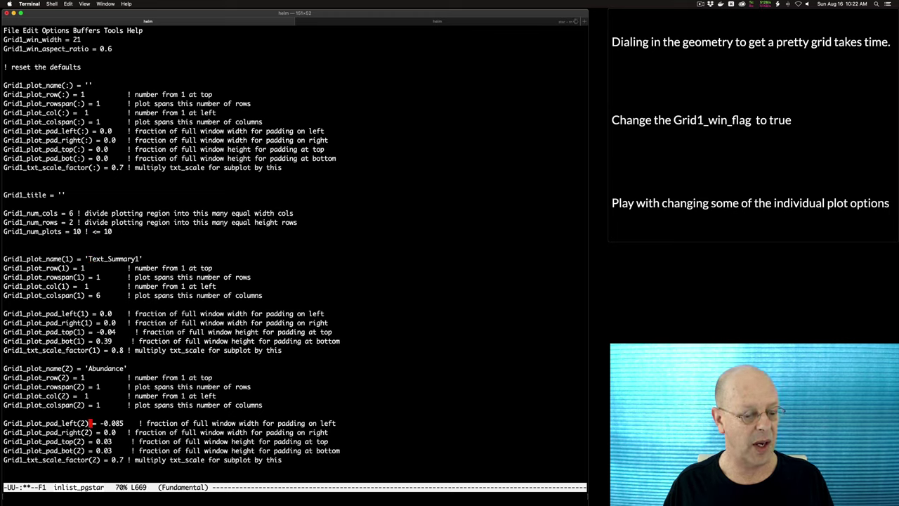
key(Down)
key(Down)
key(Down)
key(Down)
key(Down)
key(Down)
key(Down)
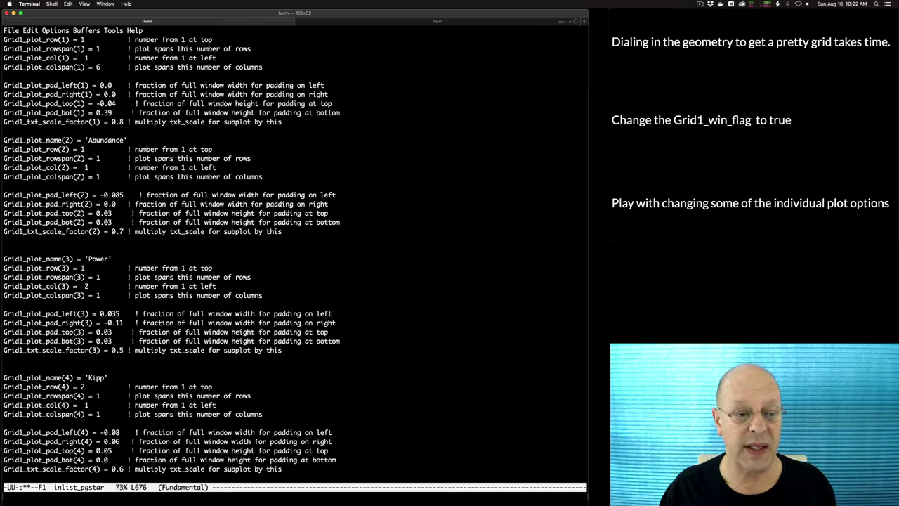
key(Up)
key(Up)
key(Up)
key(Up)
key(Up)
key(Up)
key(Up)
key(Up)
key(Up)
key(Up)
key(Up)
key(Up)
key(Up)
key(Up)
key(Up)
key(Up)
key(Up)
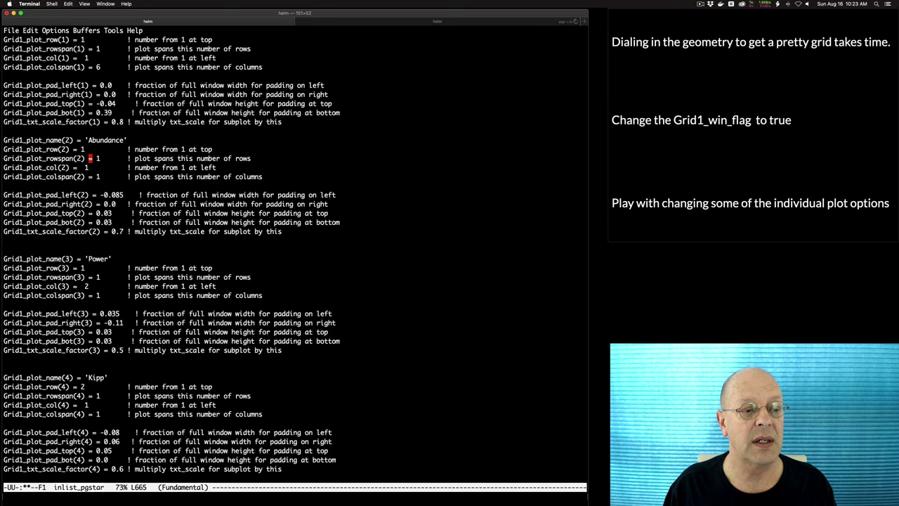
key(Up)
key(Up)
key(Up)
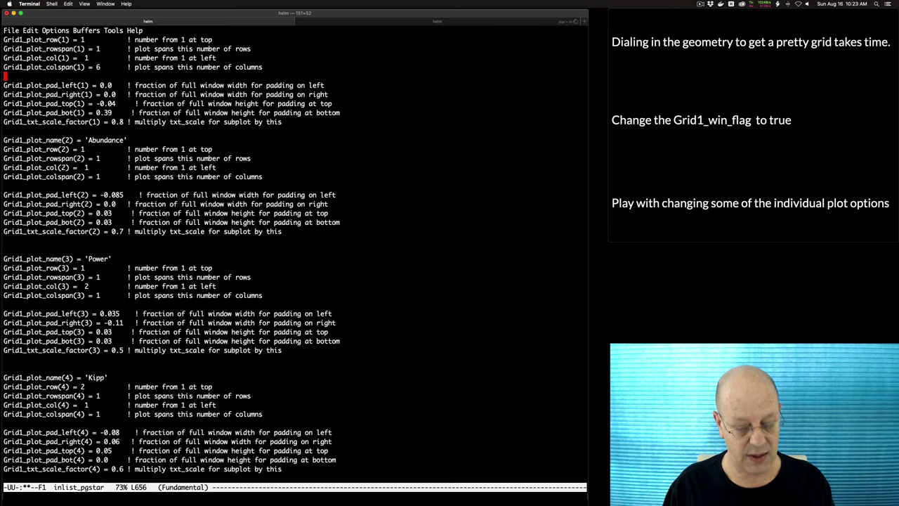
- Save inlist_pgstar and shift the grid plot window to the edge of the screen for viewing
key(ctrl+x)
key(ctrl+s)
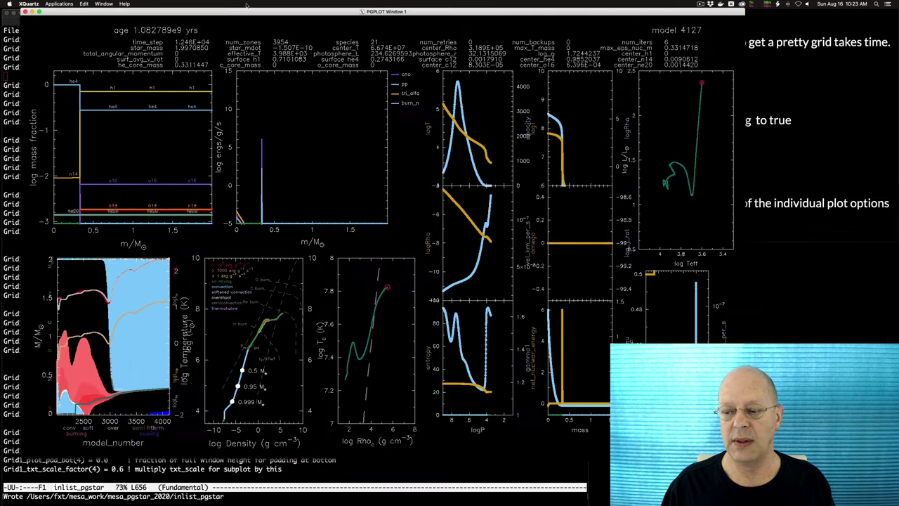
drag(227, 3, 237, 4)
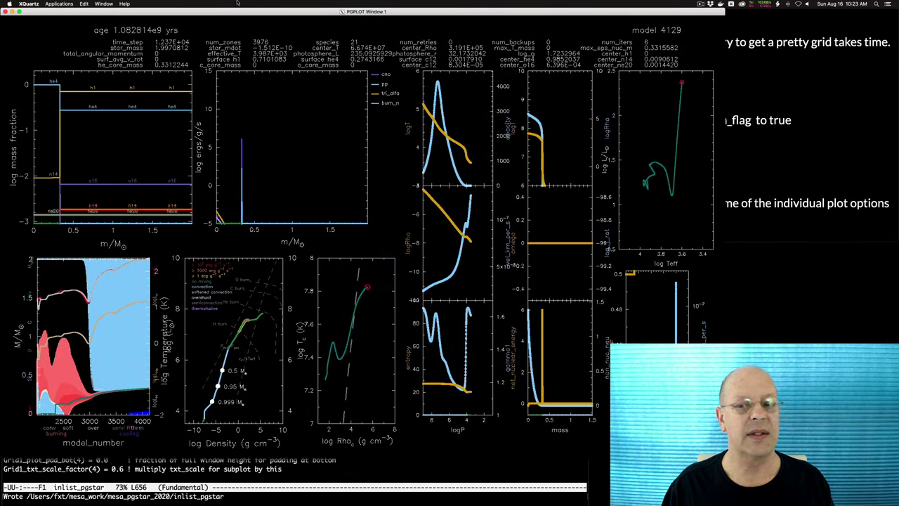
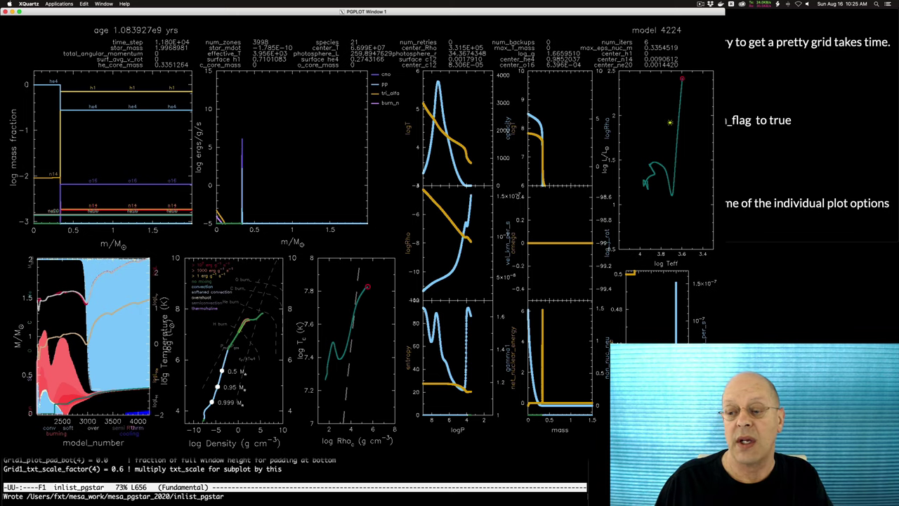
- Return to the Keynote slides and advance to the one on saving png output without displaying the plots
click(740, 127)
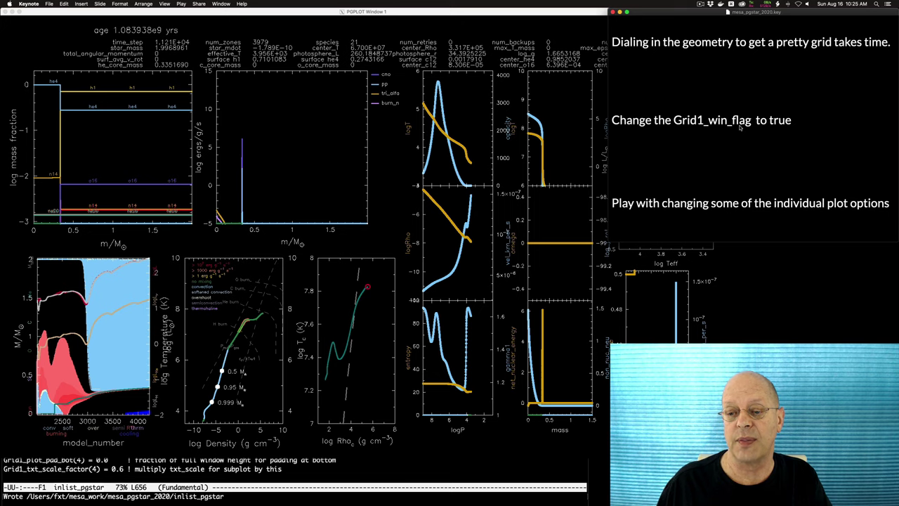
click(740, 128)
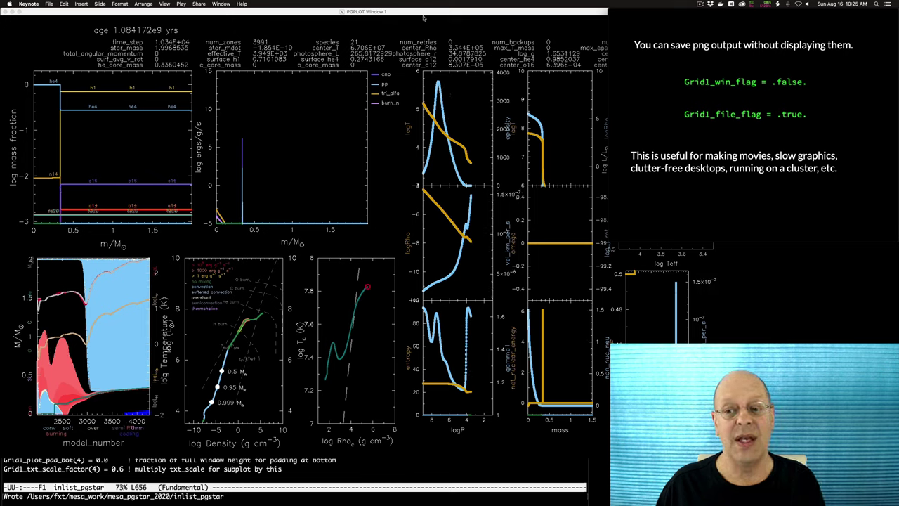
click(726, 100)
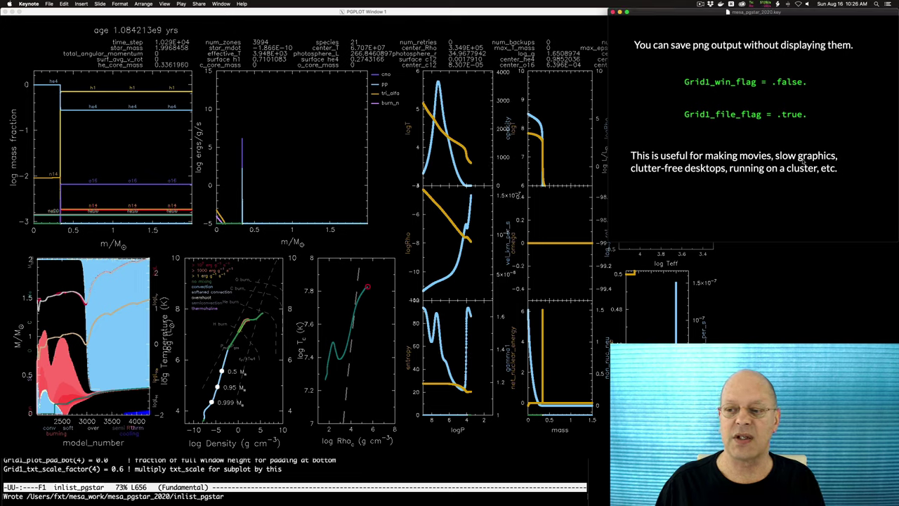
- Move the grid plot window aside to uncover the terminal, and bring the inlist_pgstar editor to the front
click(443, 15)
drag(443, 14, 468, 14)
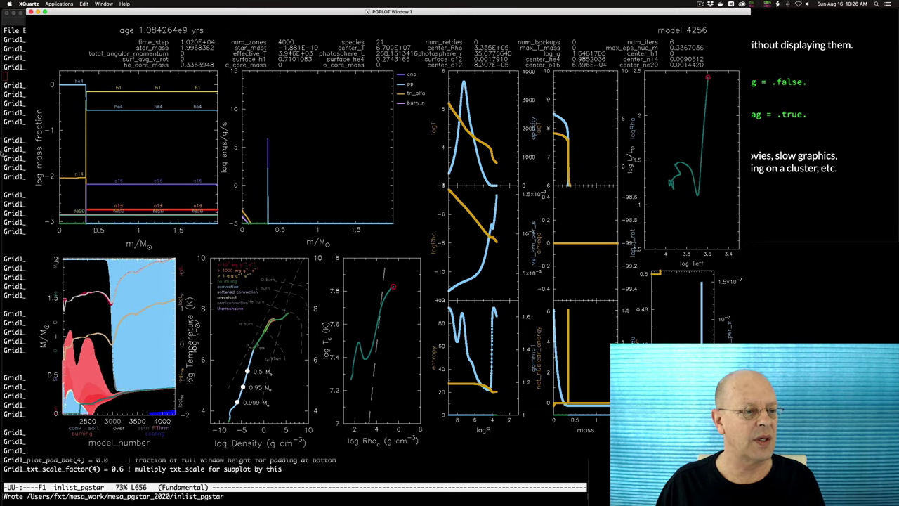
click(15, 145)
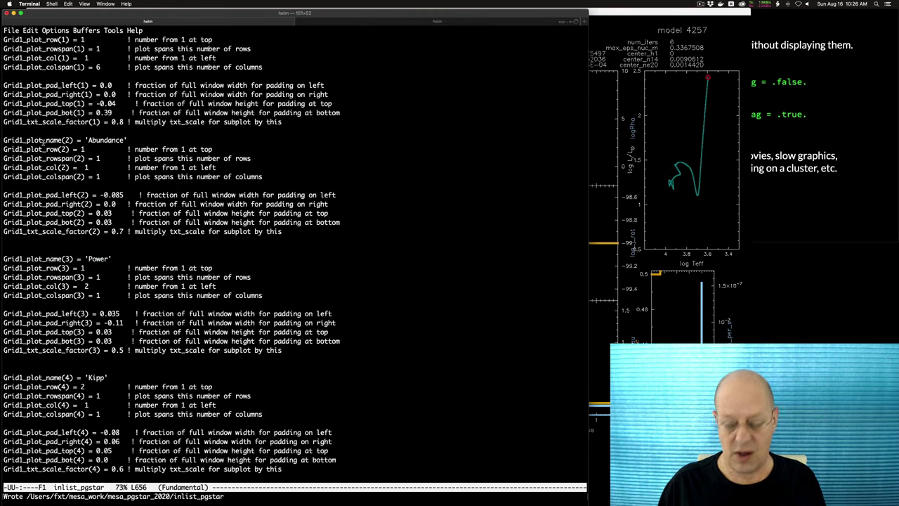
- Go back to the start of the Grid1 section, set Grid1_win_flag to .false., and save inlist_pgstar
key(Up)
key(Up)
key(Up)
key(Up)
key(Up)
key(Up)
key(Up)
key(Up)
key(Up)
key(Up)
key(Up)
key(Up)
key(Up)
key(Up)
key(Up)
key(Up)
key(Up)
key(Up)
key(Up)
key(Up)
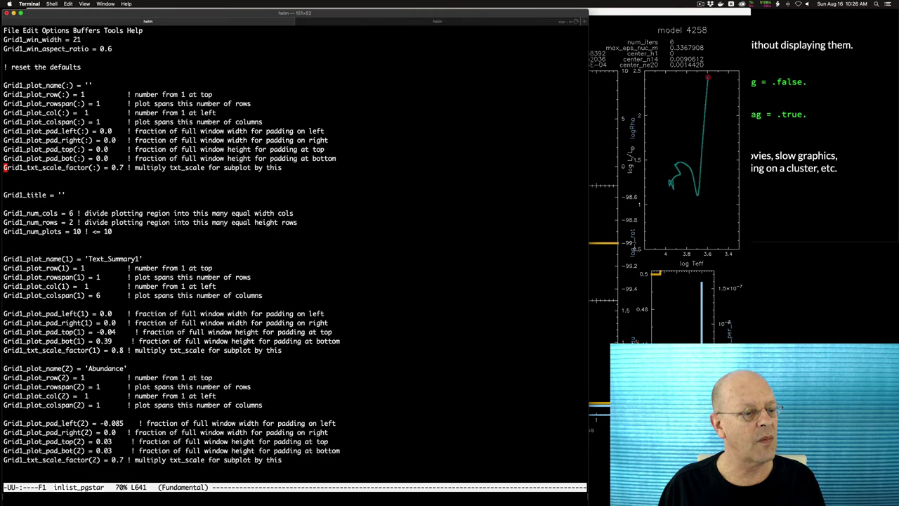
key(Up)
key(Up)
key(Up)
key(Up)
key(Up)
key(Up)
key(Up)
key(Up)
key(Up)
key(Up)
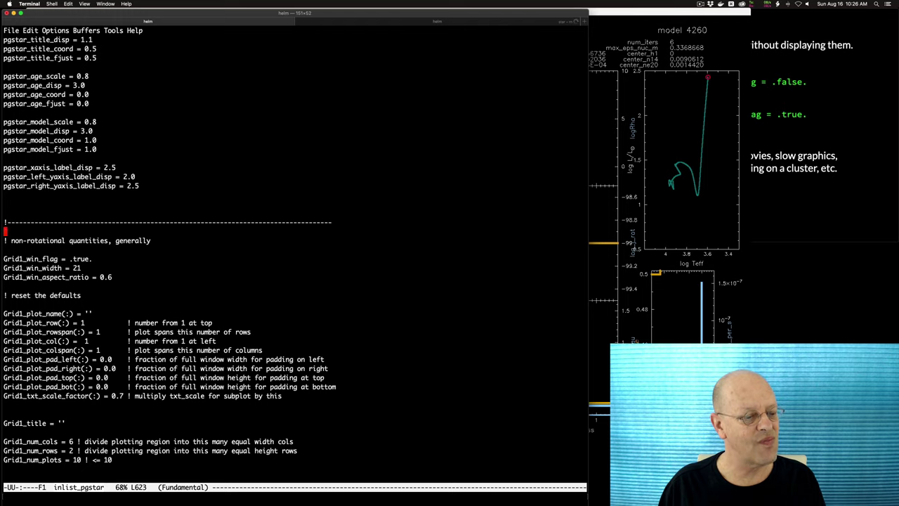
key(ctrl+e)
key(BackSpace)
key(BackSpace)
key(BackSpace)
key(BackSpace)
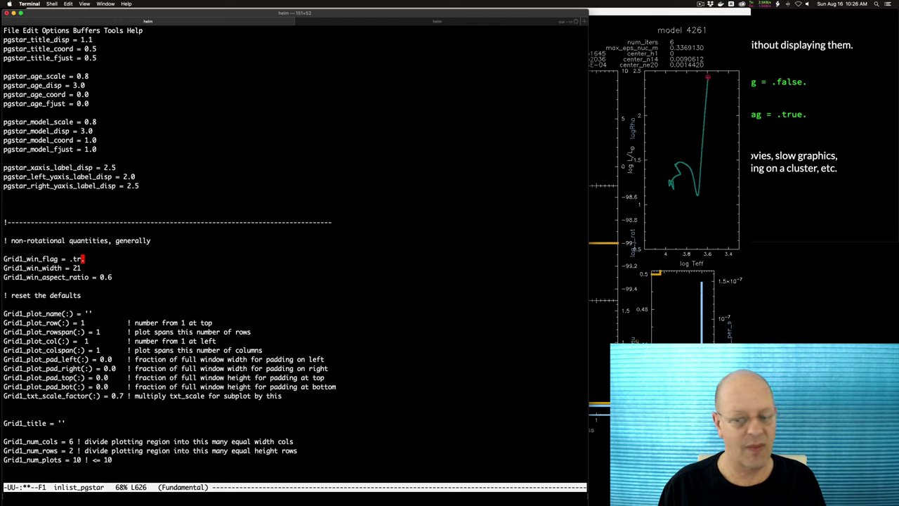
key(BackSpace)
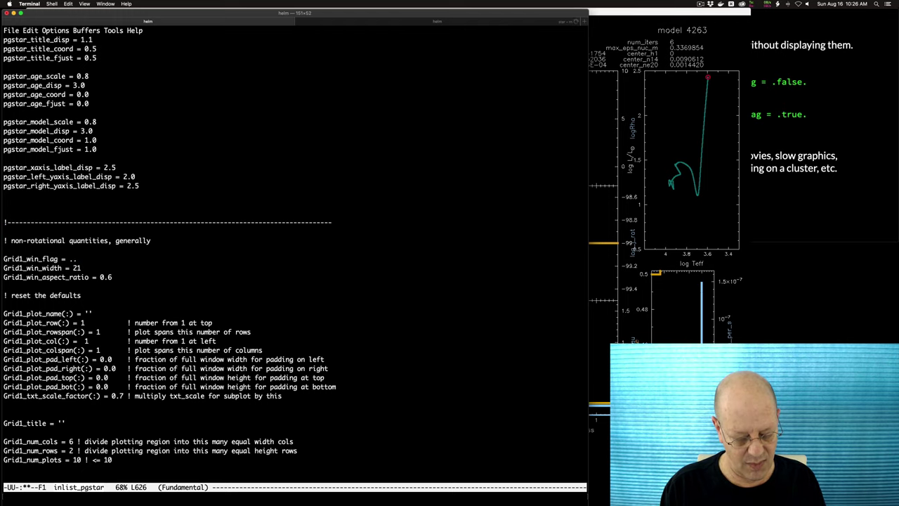
text(false.)
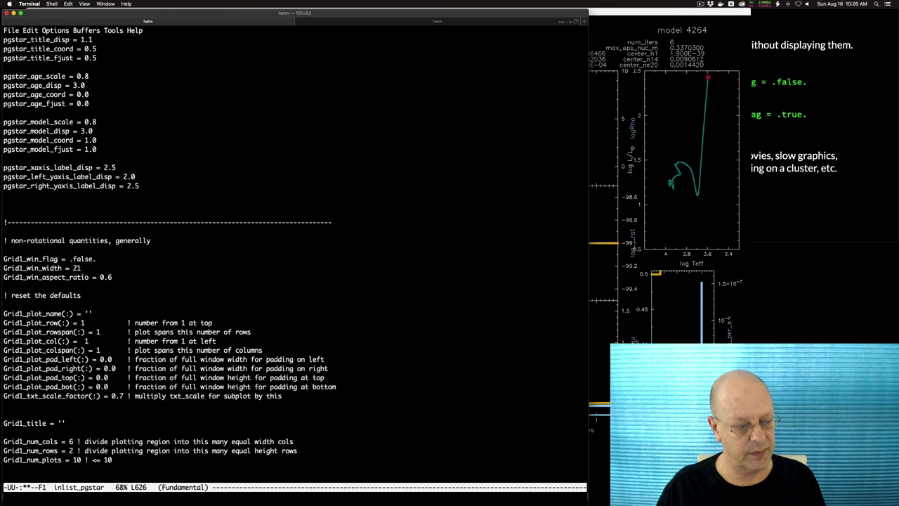
key(ctrl+x)
key(ctrl+s)
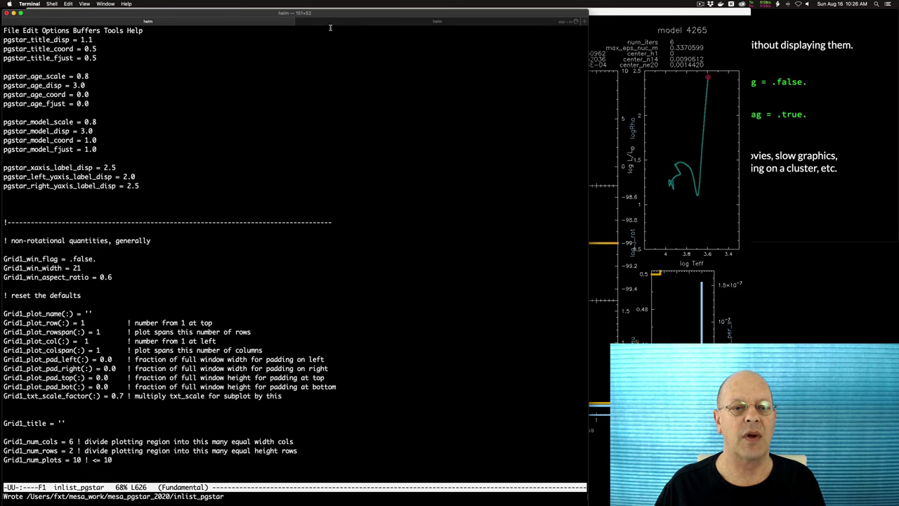
- Answer the next-page prompt in the running calculation to close the grid plot window, and return to the inlist_pgstar editor
key(ctrl+Tab)
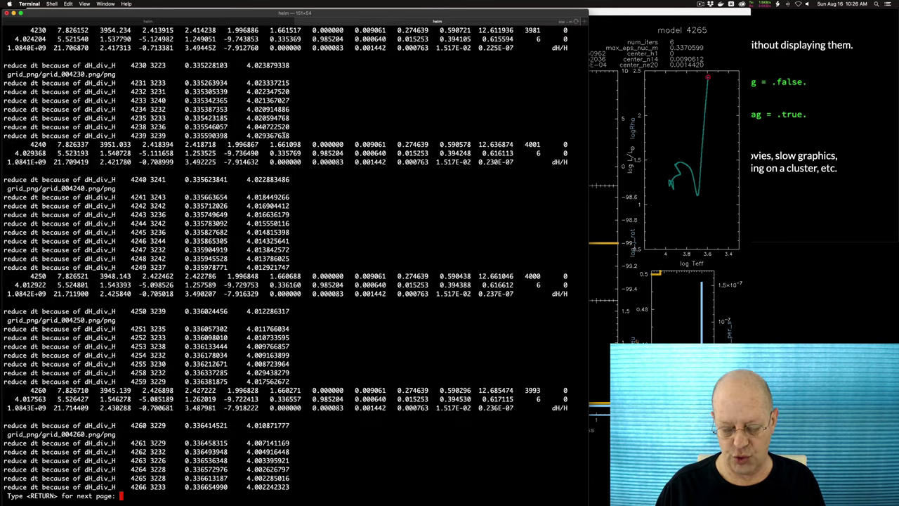
key(Return)
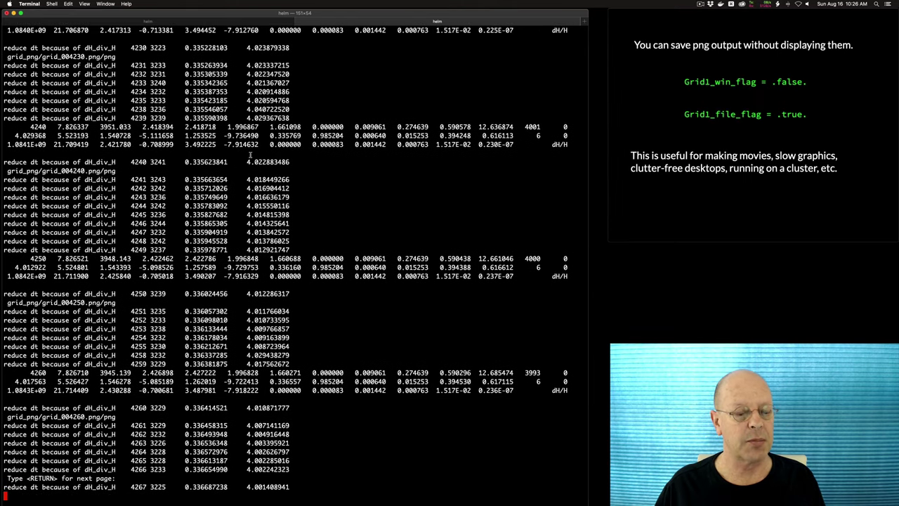
key(ctrl+Tab)
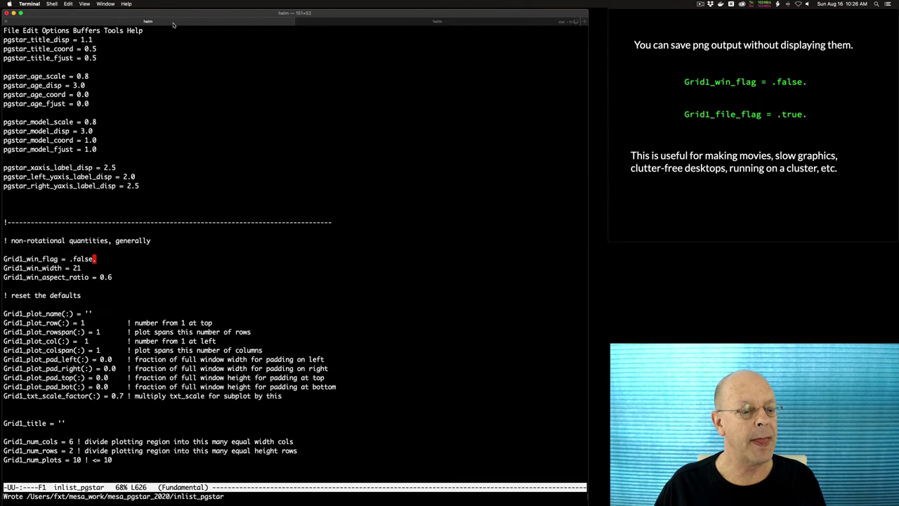
- Check the Grid1 file output settings in inlist_pgstar, and advance the Keynote presentation to the slide about Grid1_file_flag
key(ctrl+v)
key(ctrl+v)
key(ctrl+v)
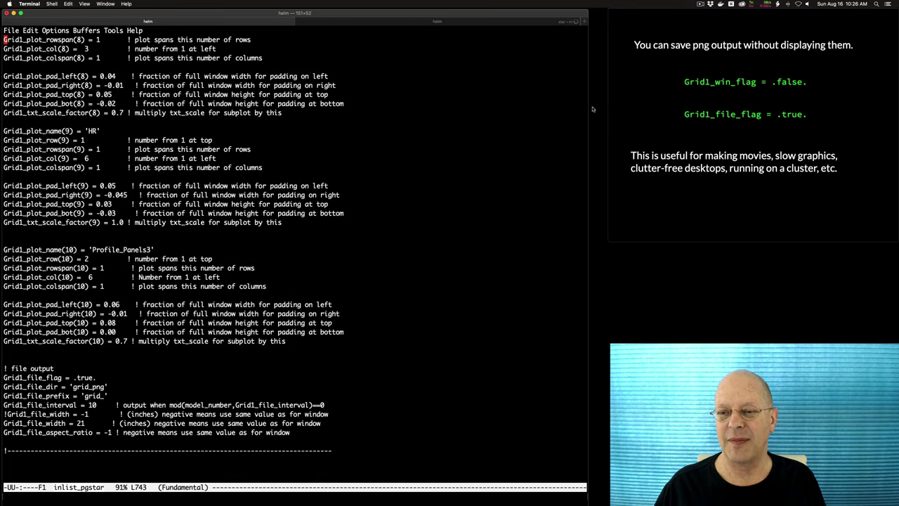
click(642, 107)
click(643, 107)
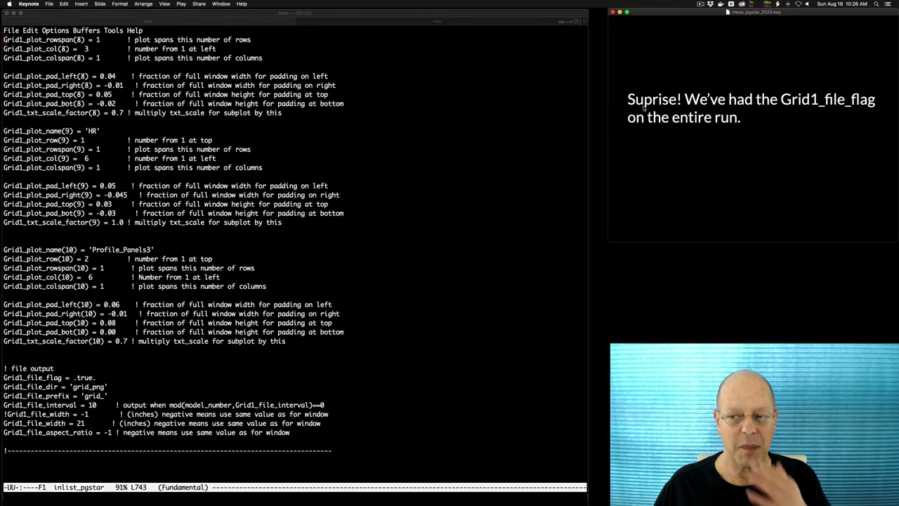
- Move down through inlist_pgstar to the file output block and review the Grid1_file_flag, directory, prefix and interval settings
click(281, 261)
key(Down)
key(Down)
key(Down)
key(Down)
key(Down)
key(Down)
key(Down)
key(Down)
key(Down)
key(Down)
key(Down)
key(Down)
key(Down)
key(Down)
key(Down)
key(Down)
key(Down)
key(Down)
key(Down)
key(Down)
key(Down)
key(Down)
key(Down)
key(Down)
key(Down)
key(Down)
key(Down)
key(Down)
key(Down)
key(Down)
key(Down)
key(Down)
key(Down)
key(Down)
key(Down)
key(Down)
key(Down)
key(Down)
key(Up)
key(Down)
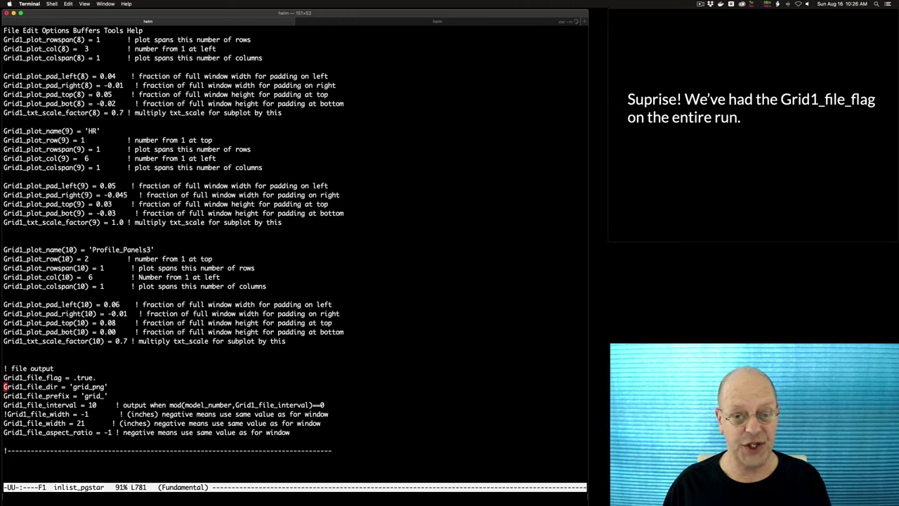
- Advance the Keynote presentation to the slide about making a movie, and interrupt the running MESA calculation in the terminal
click(700, 157)
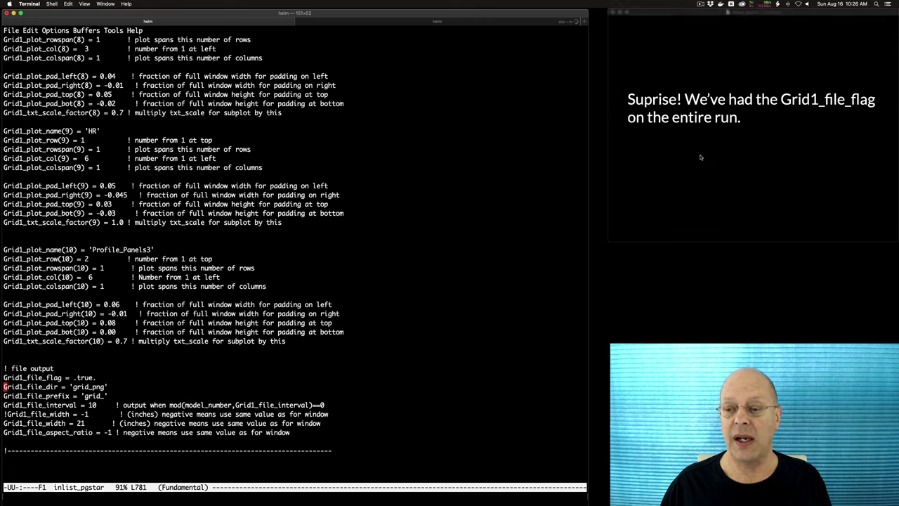
click(709, 157)
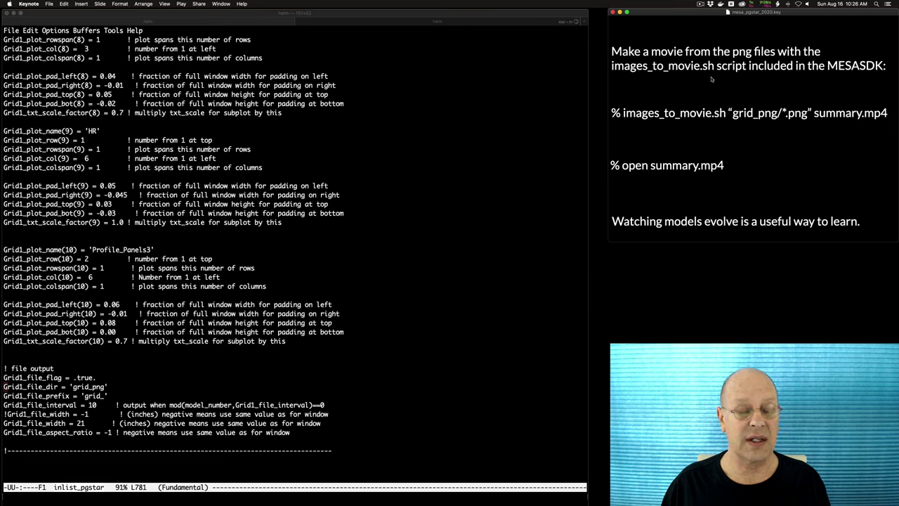
click(482, 100)
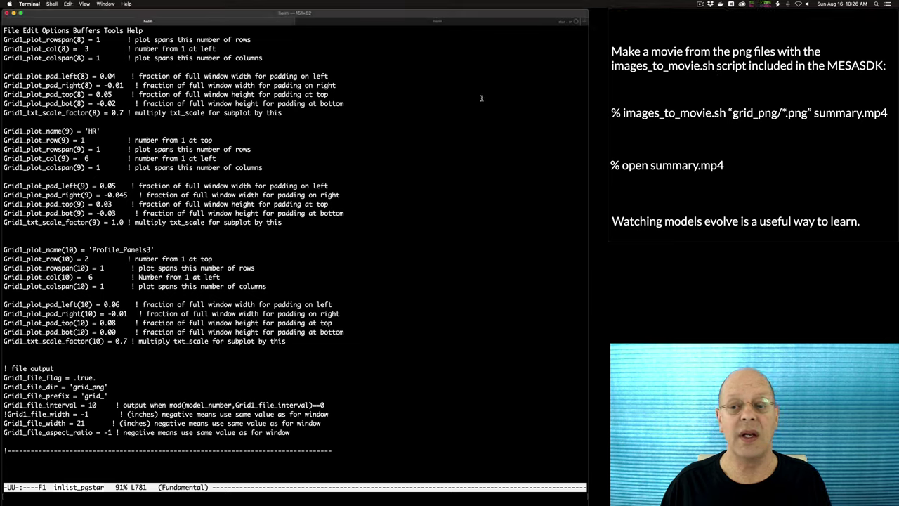
click(449, 21)
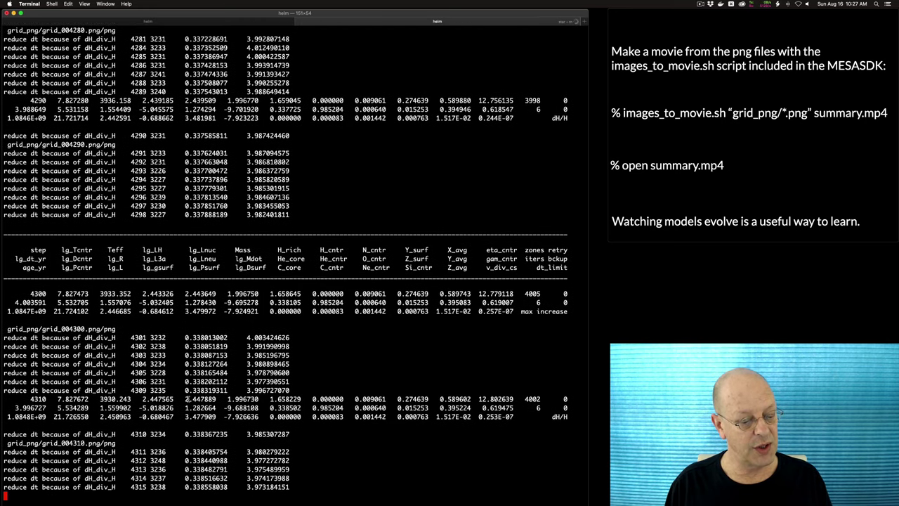
key(ctrl+c)
key(Return)
key(Return)
key(Return)
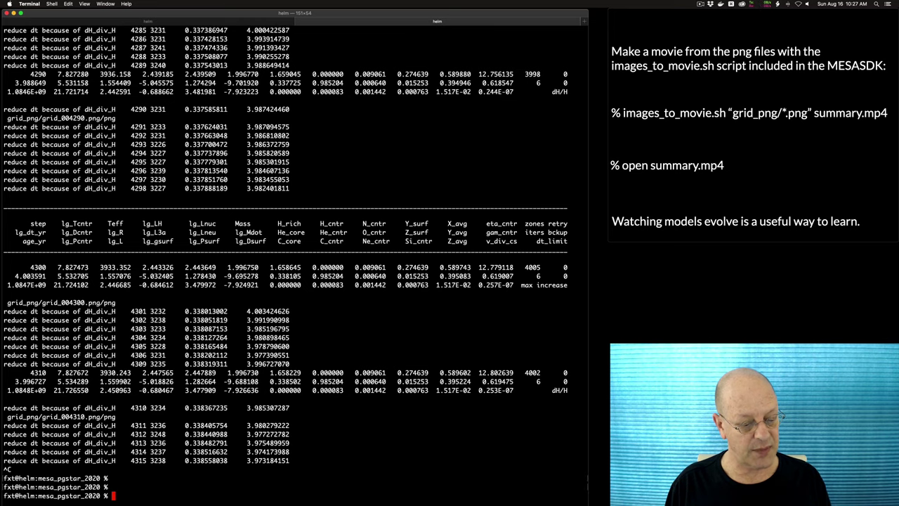
- Make a movie from the grid images by running images_to_movie "grid_png/*.png" summary.mp4 in the terminal
text(images_to_movie)
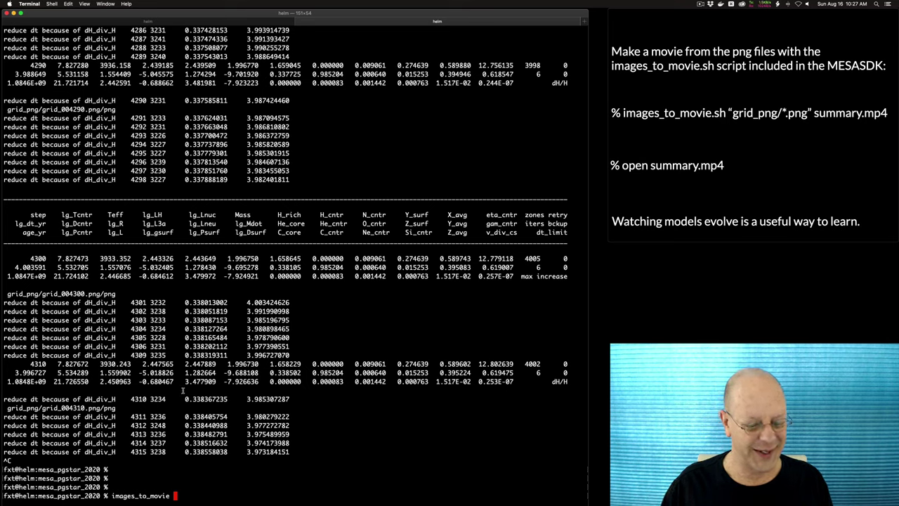
text("hr)
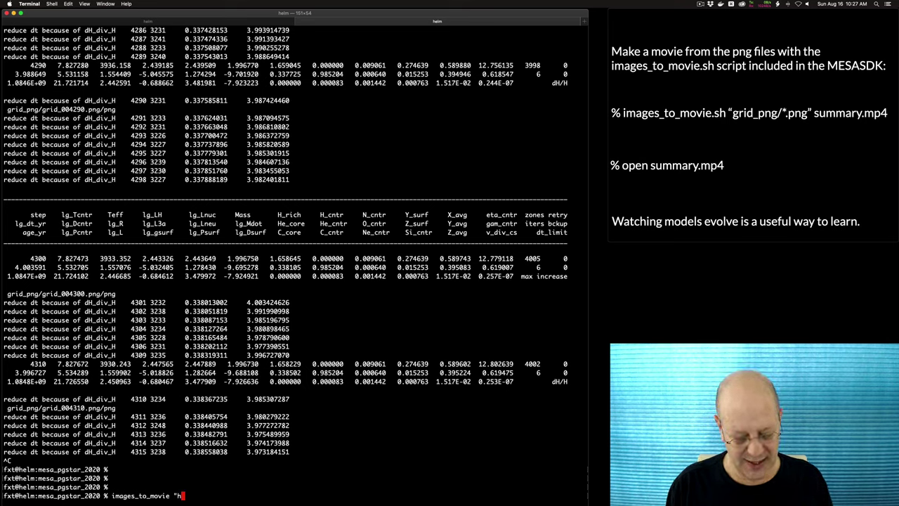
key(BackSpace)
key(BackSpace)
text(grid_png/)
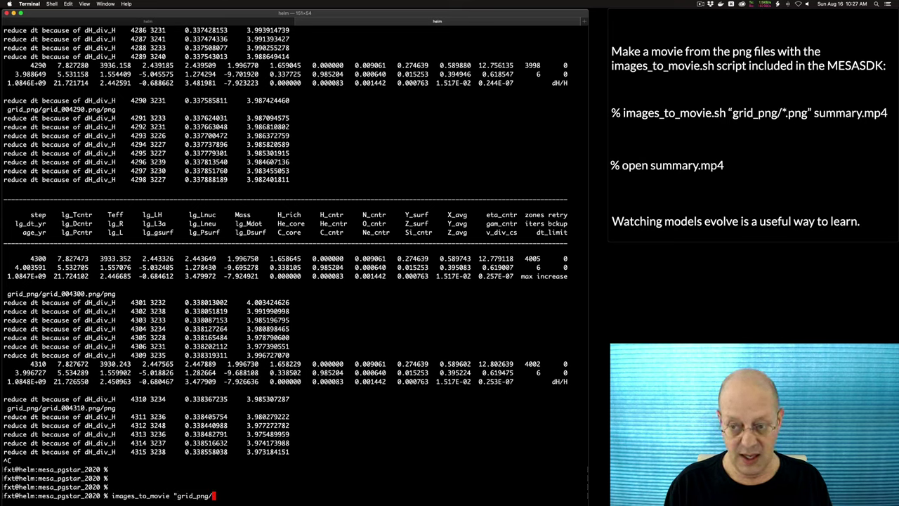
text(*.pn)
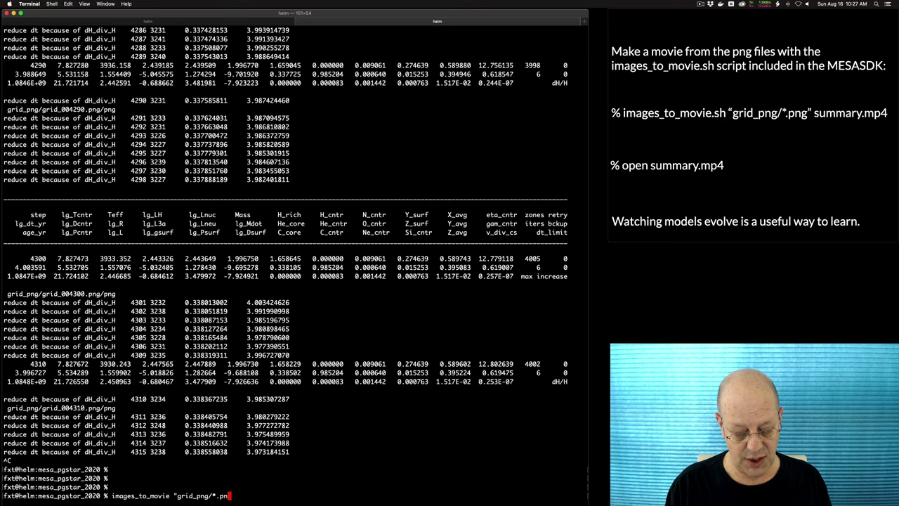
text(g" )
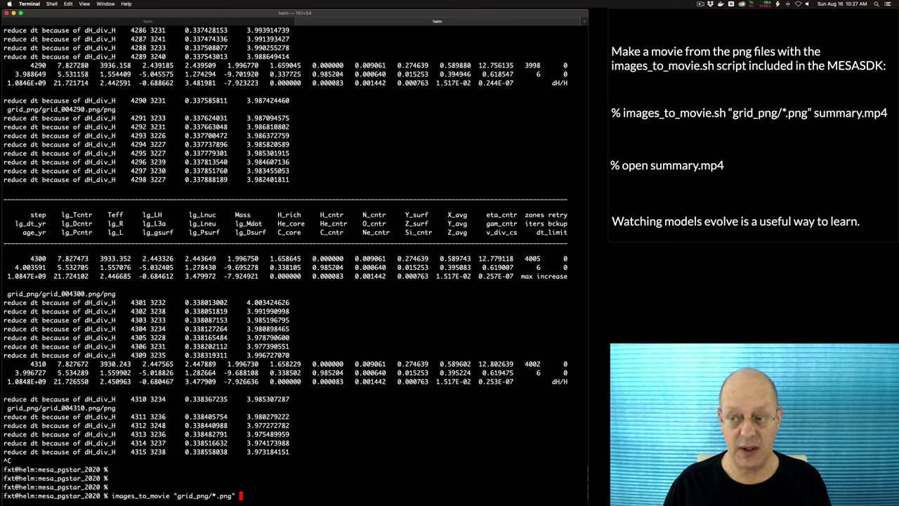
text(summary.mp4)
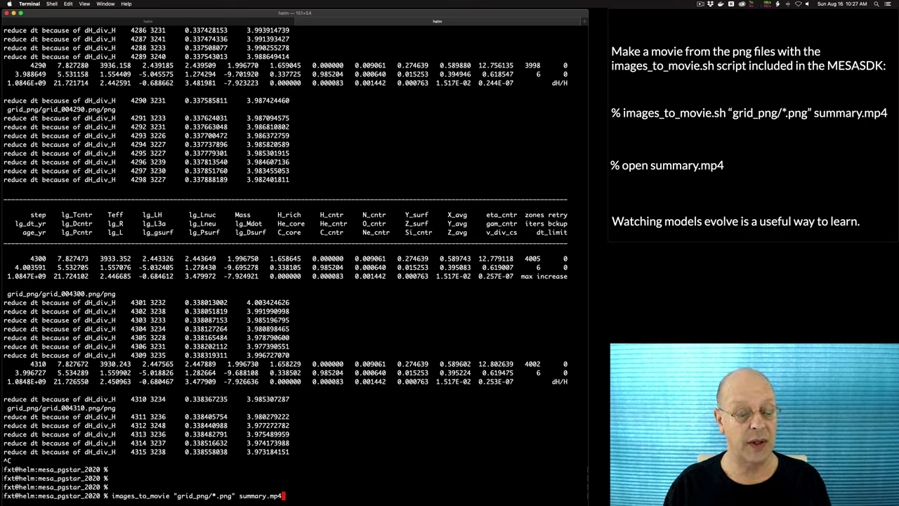
key(Return)
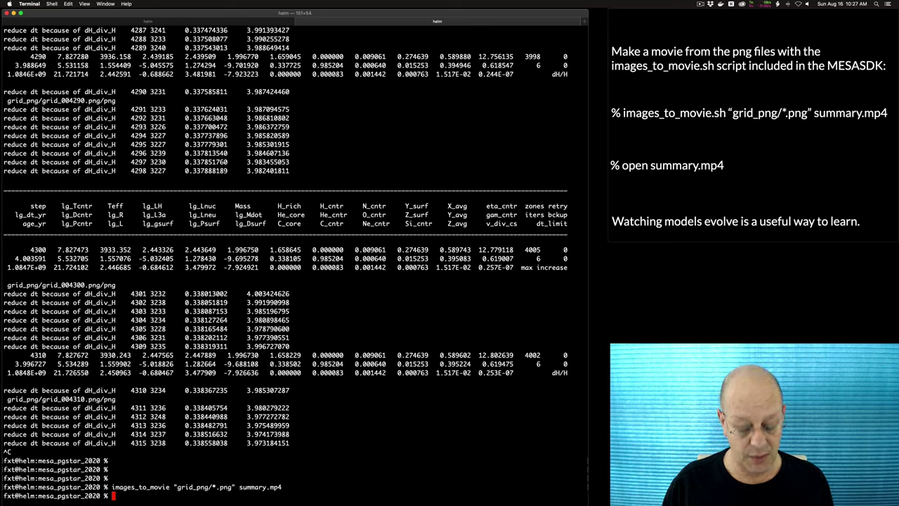
- Open the movie file from the terminal with the command open summary.mp4
text(su)
text(ry)
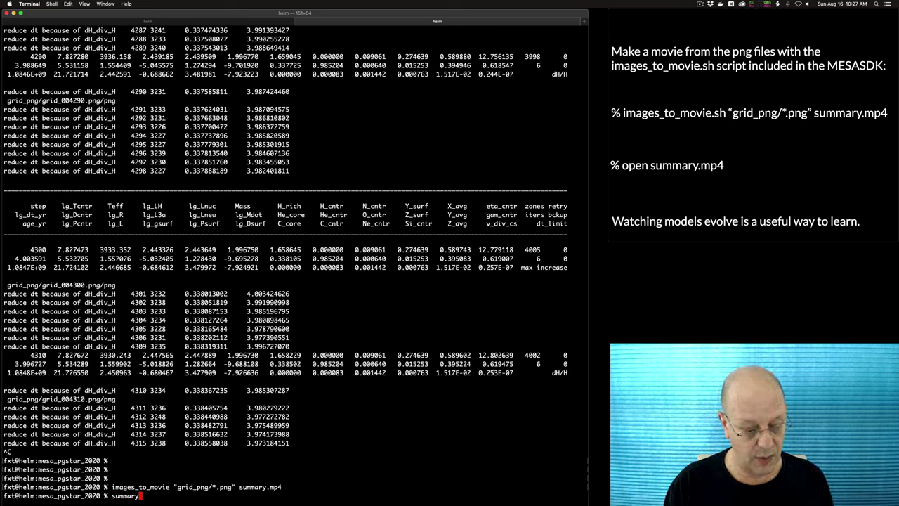
key(BackSpace)
key(BackSpace)
key(BackSpace)
key(BackSpace)
key(BackSpace)
key(BackSpace)
key(BackSpace)
text(open su)
key(Tab)
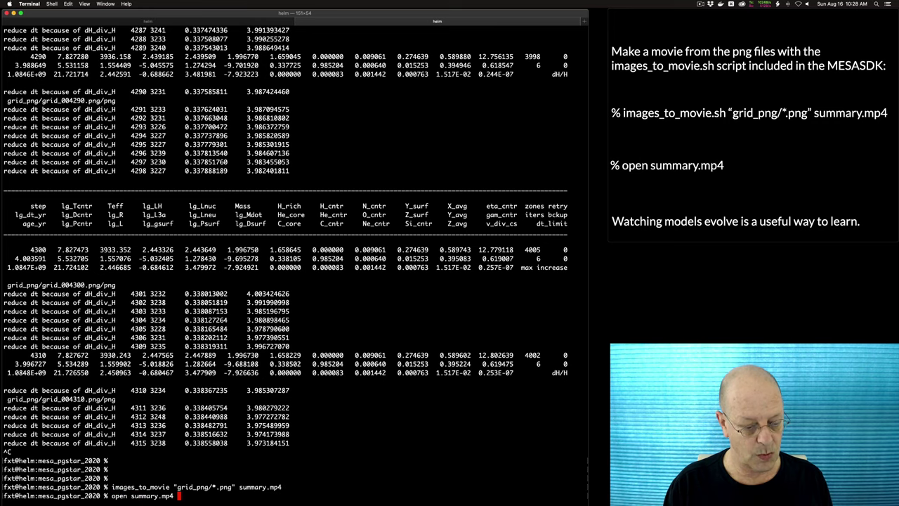
key(Return)
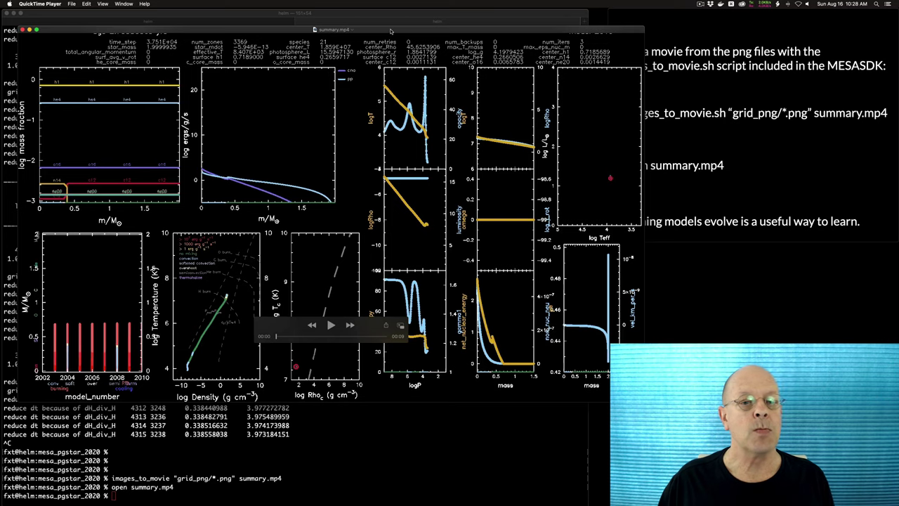
- Move the QuickTime window up to uncover the terminal prompt, and play summary.mp4
mouse_move(392, 31)
mouse_down()
mouse_move(382, 25)
mouse_move(393, 26)
mouse_move(393, 16)
mouse_up()
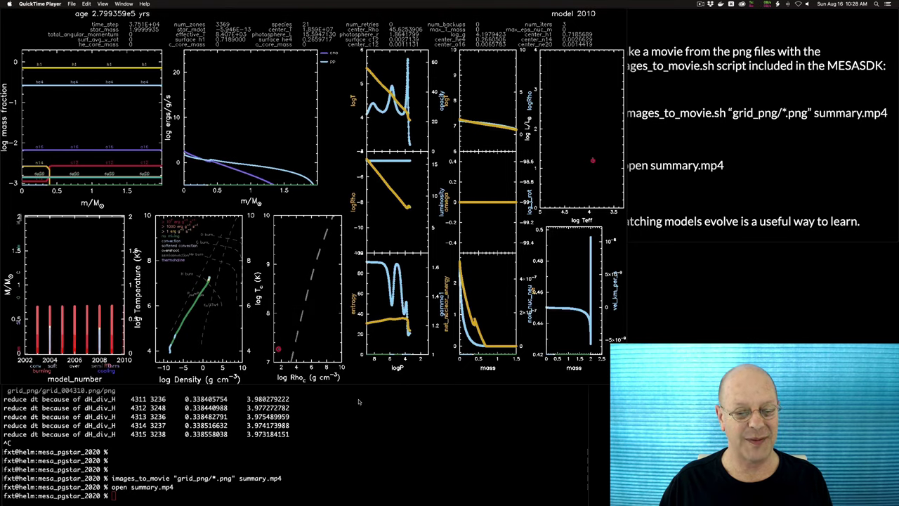
click(313, 308)
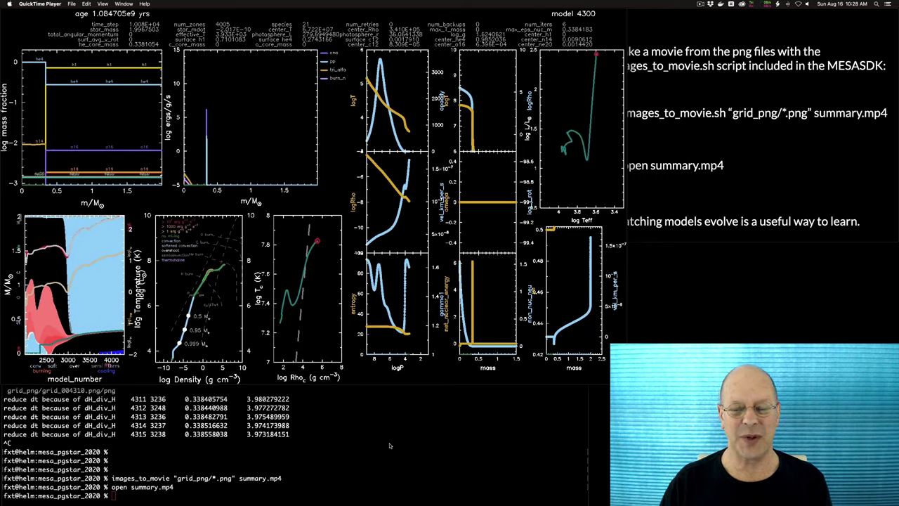
- Scrub summary.mp4 back to around its midpoint and step through the frames forward and back to examine the model's evolution
mouse_move(284, 352)
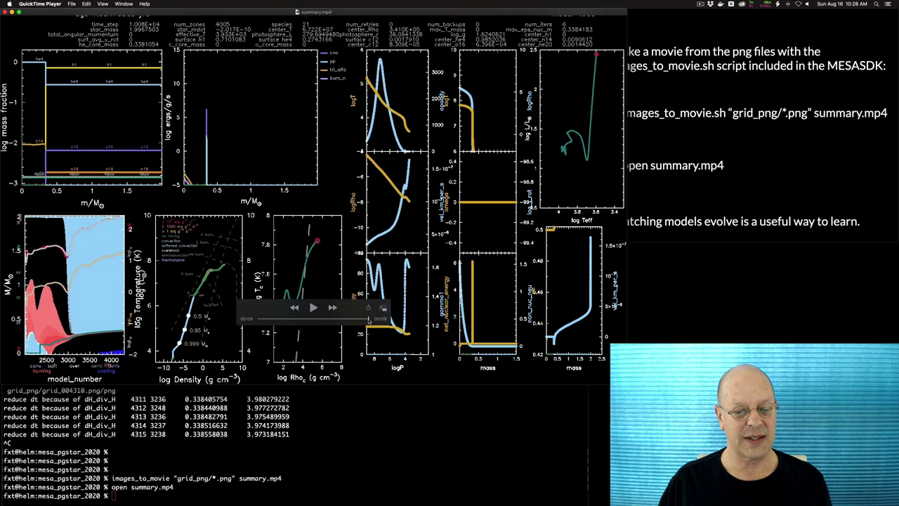
drag(368, 321, 306, 322)
key(Right)
key(Right)
key(Right)
key(Right)
key(Right)
key(Right)
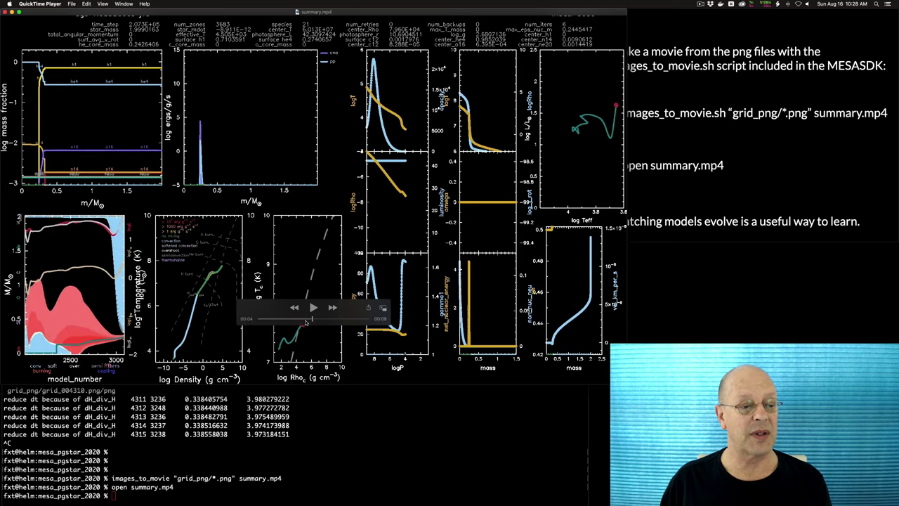
key(Right)
key(Right)
key(Right)
key(Right)
key(Right)
key(Right)
key(Right)
key(Right)
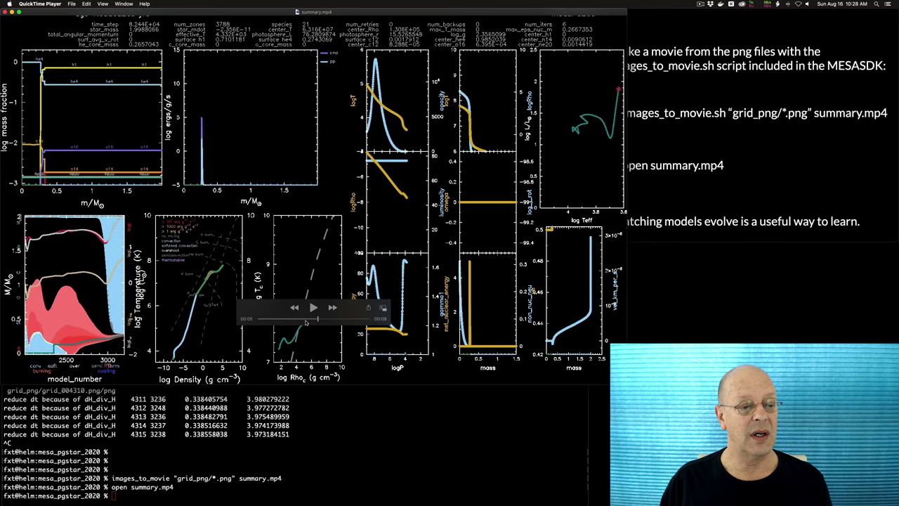
key(Right)
key(Right)
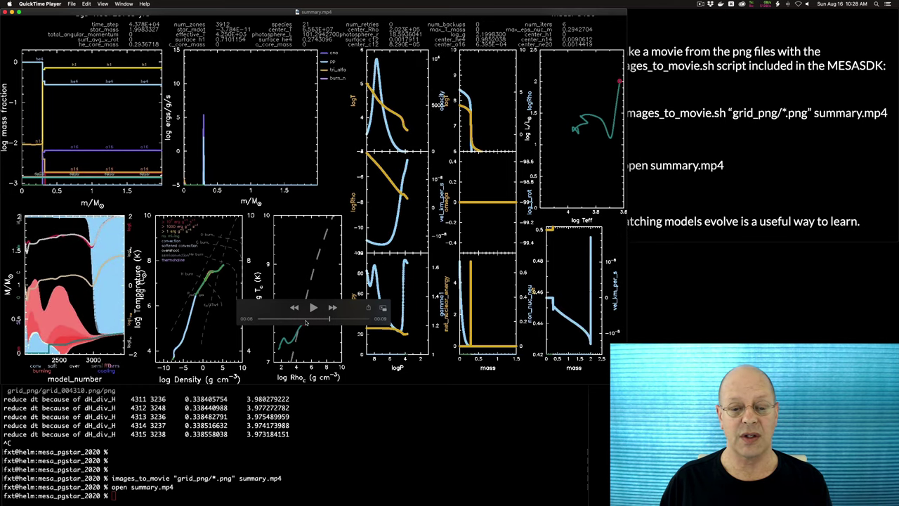
key(Left)
key(Left)
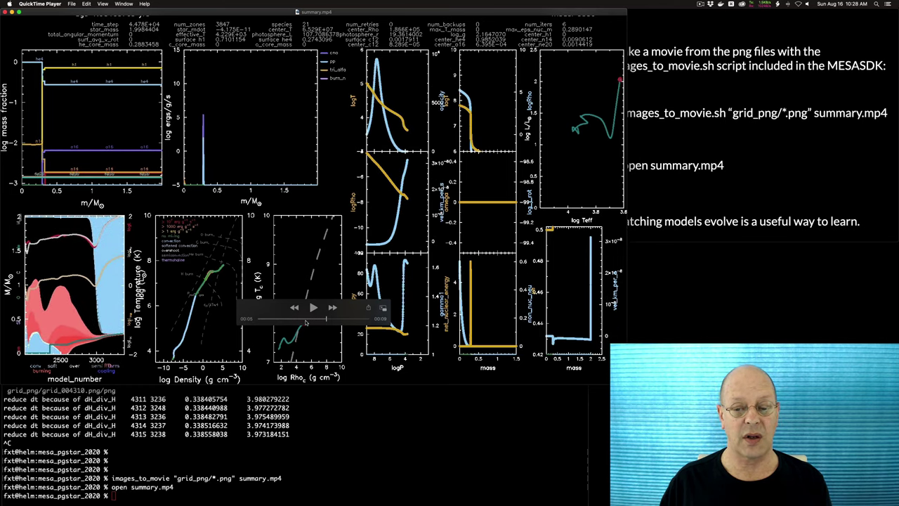
- Switch to the Keynote presentation and advance it to the closing Thanks! slide
click(710, 169)
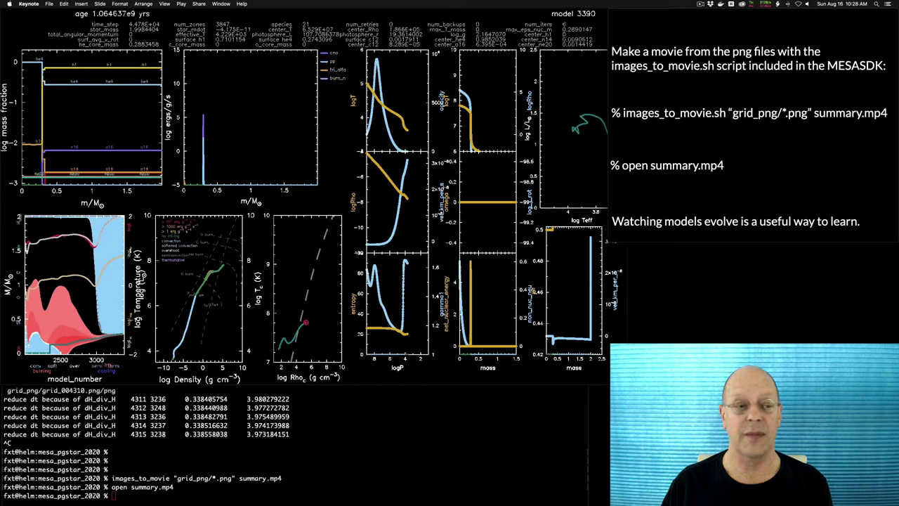
click(647, 157)
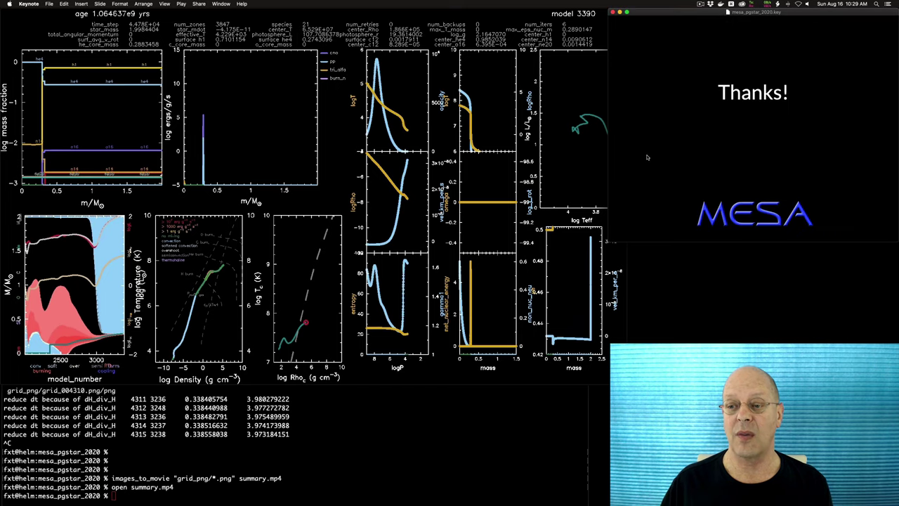